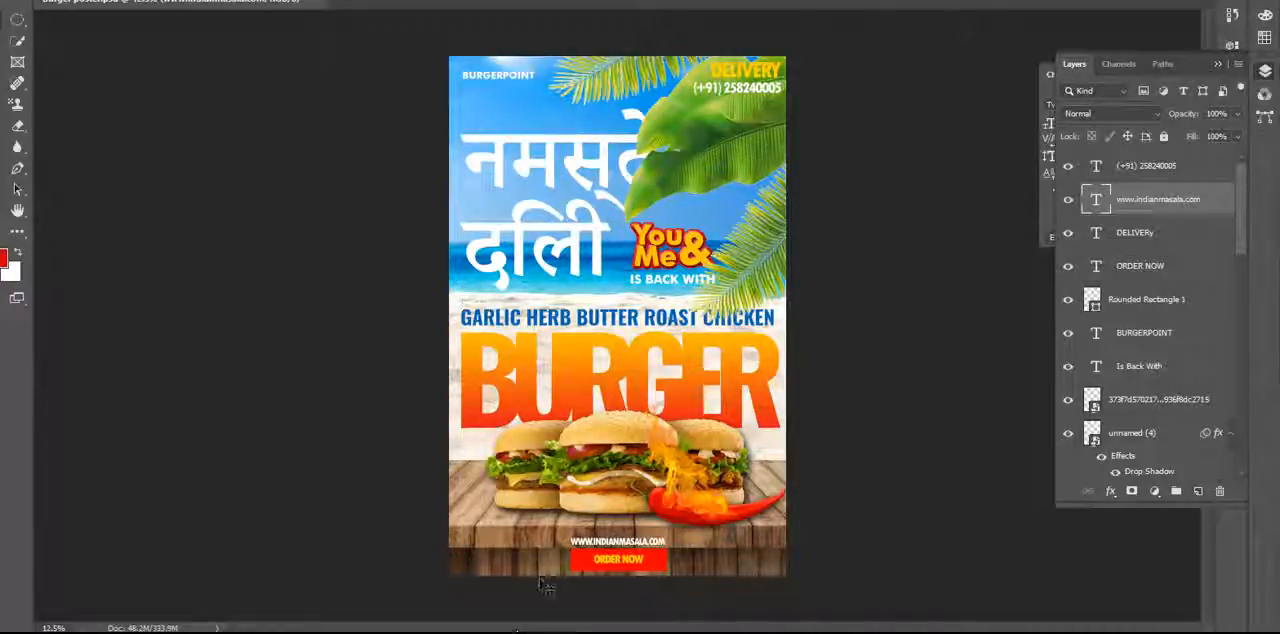
pyautogui.click(600, 632)
pyautogui.moveTo(556, 632)
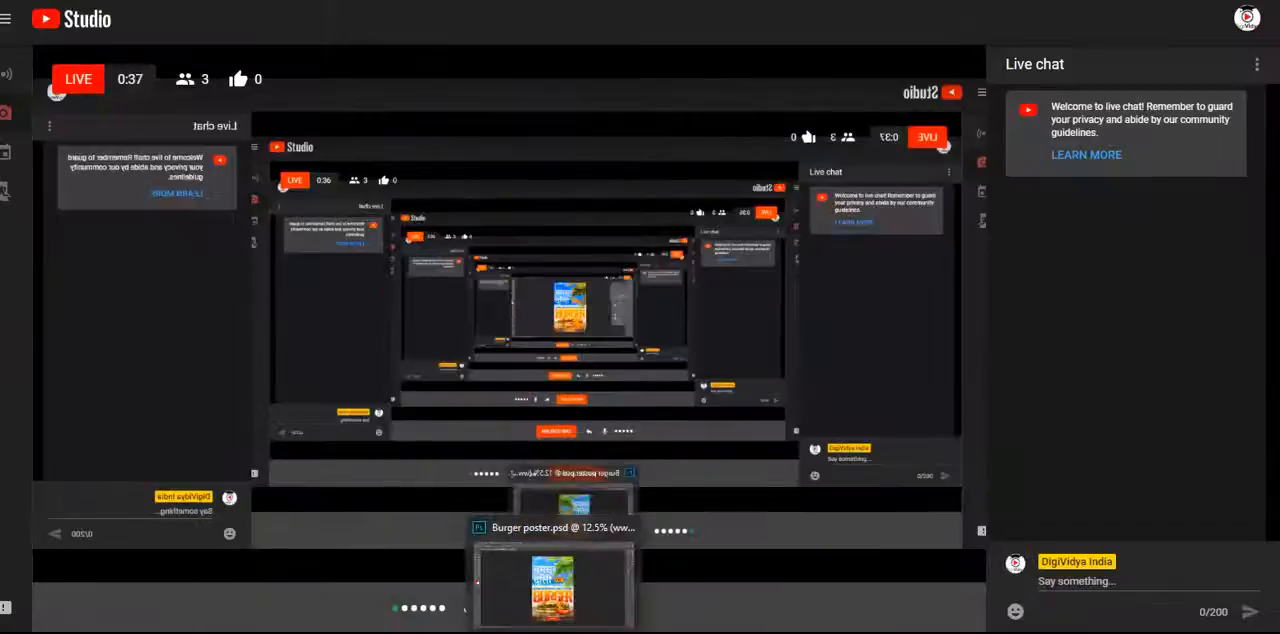
pyautogui.click(556, 588)
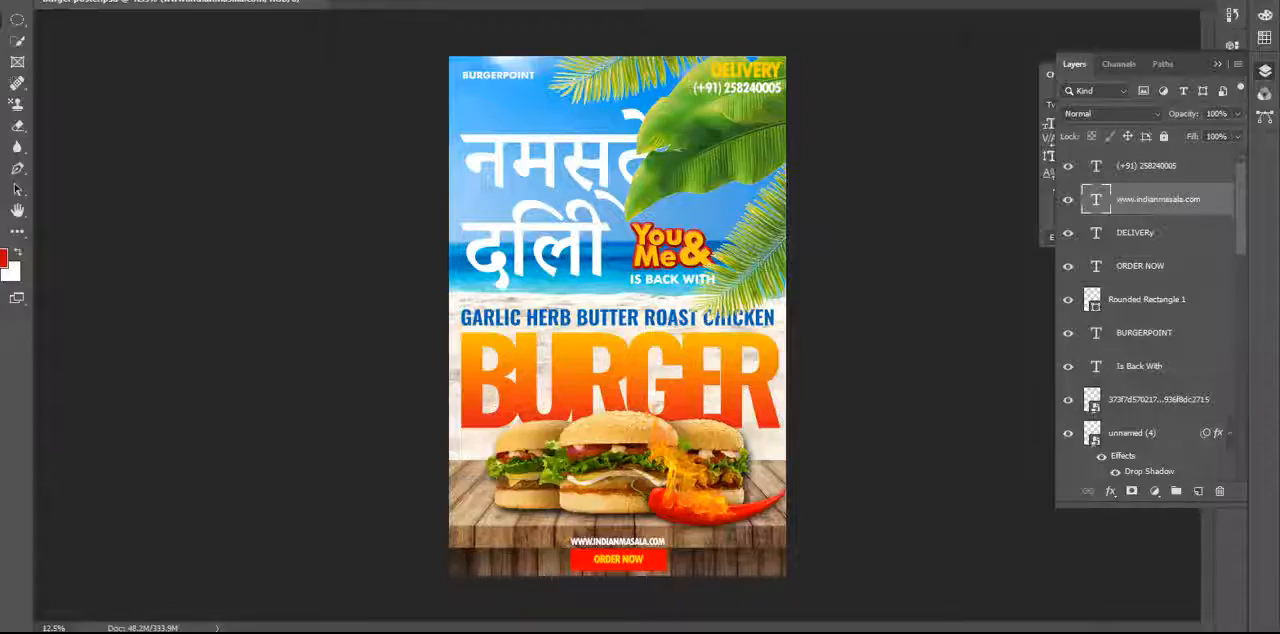
pyautogui.click(845, 494)
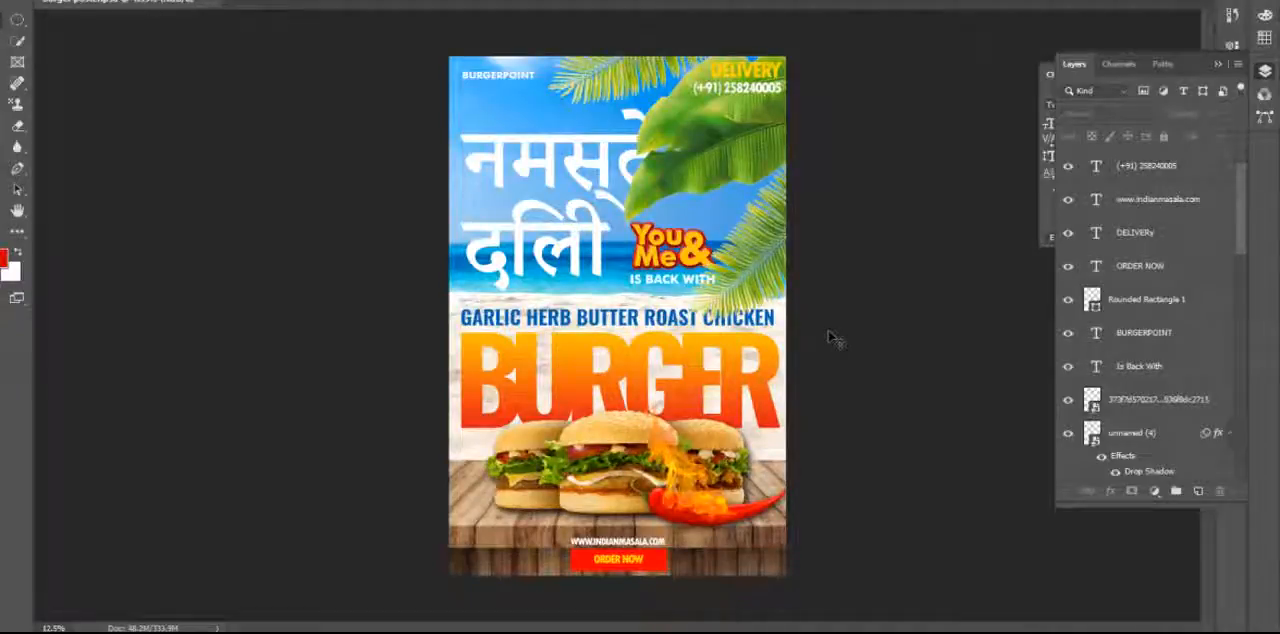
pyautogui.click(18, 0)
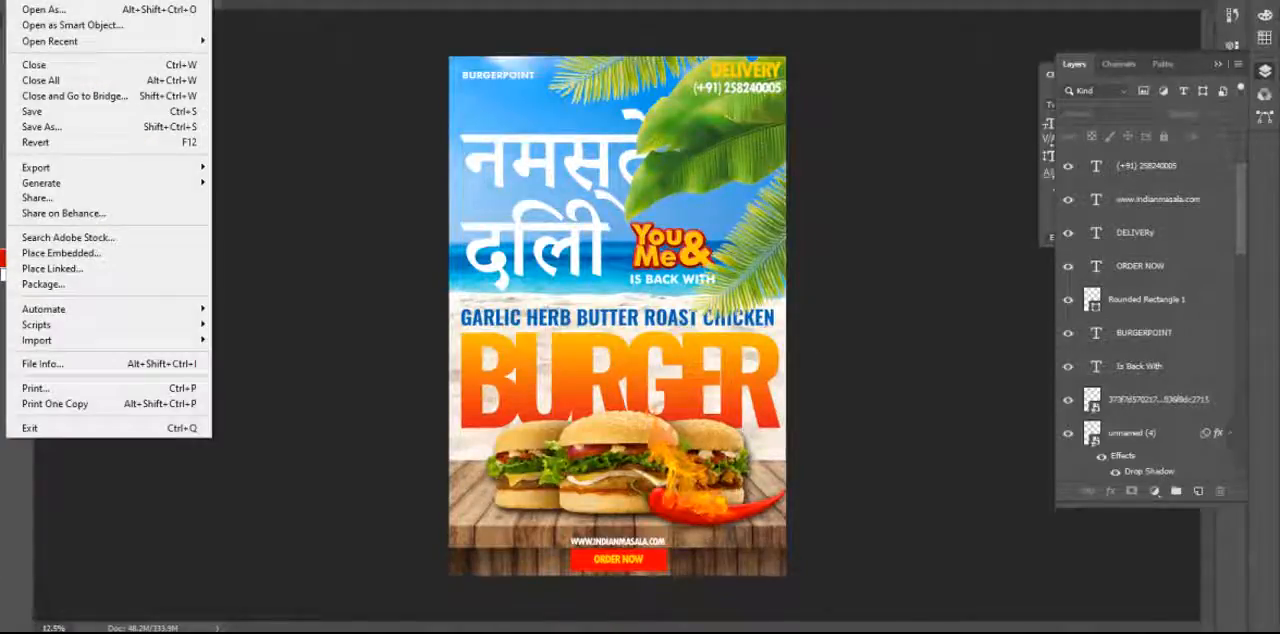
pyautogui.click(310, 3)
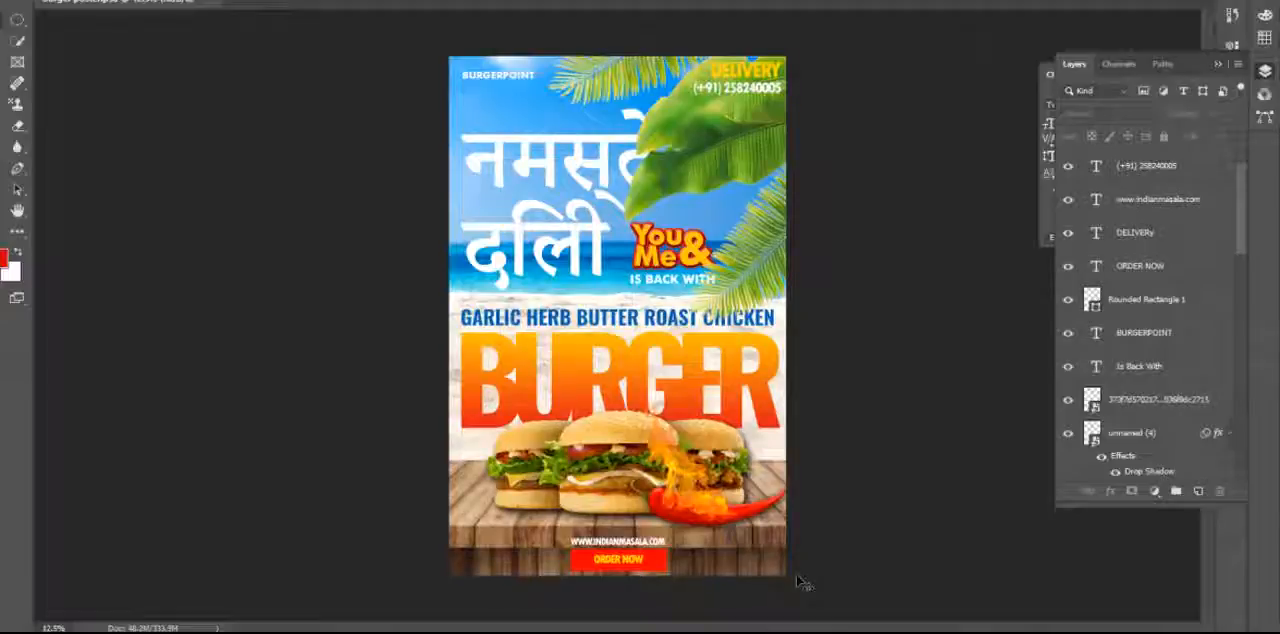
# Open the new document setup, look at the Print presets, and list all blank document presets for Web.
pyautogui.hotkey('ctrl', 'n')
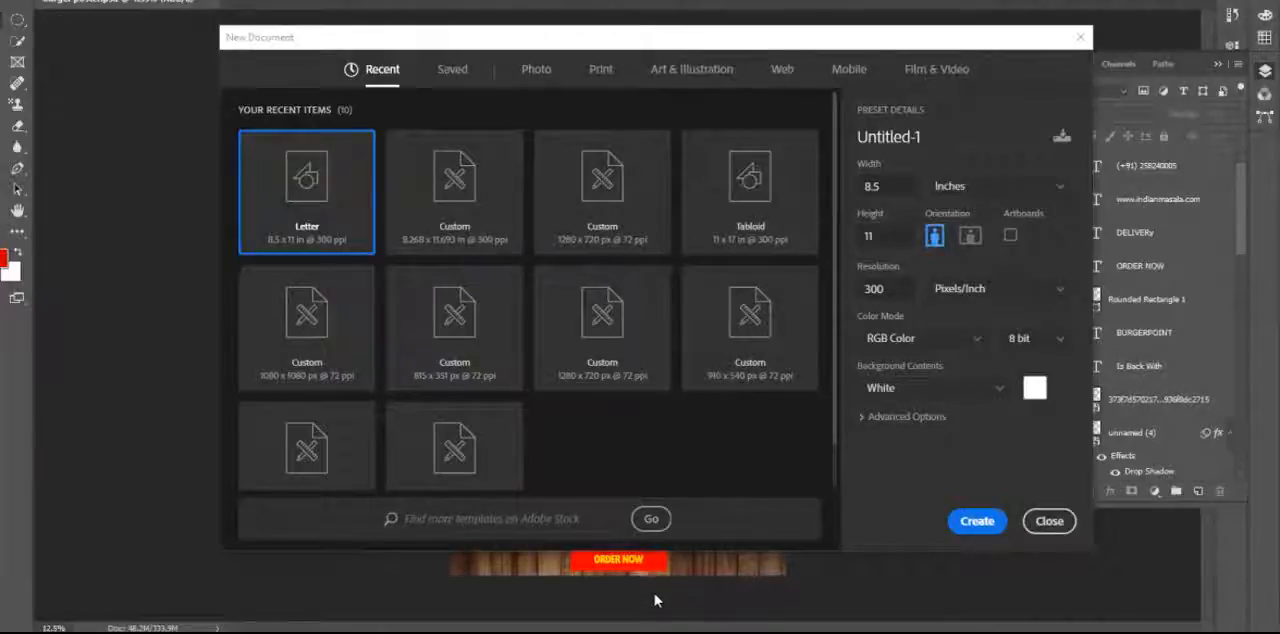
pyautogui.moveTo(751, 40); pyautogui.dragTo(698, 46)
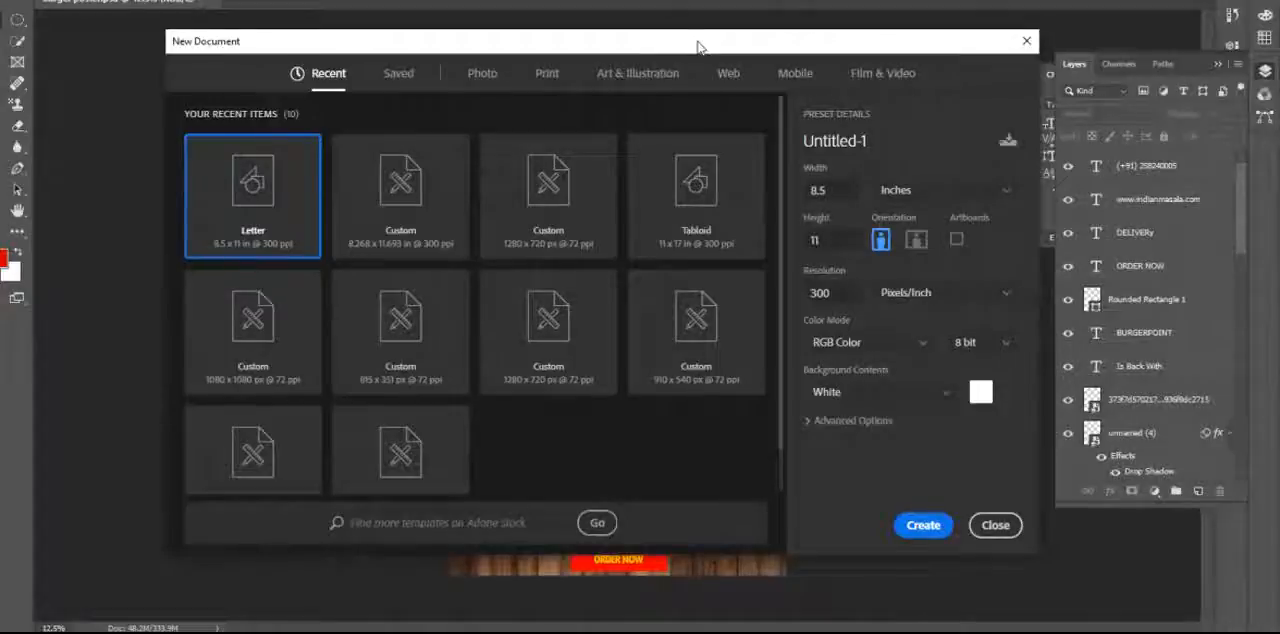
pyautogui.moveTo(697, 47); pyautogui.dragTo(672, 51)
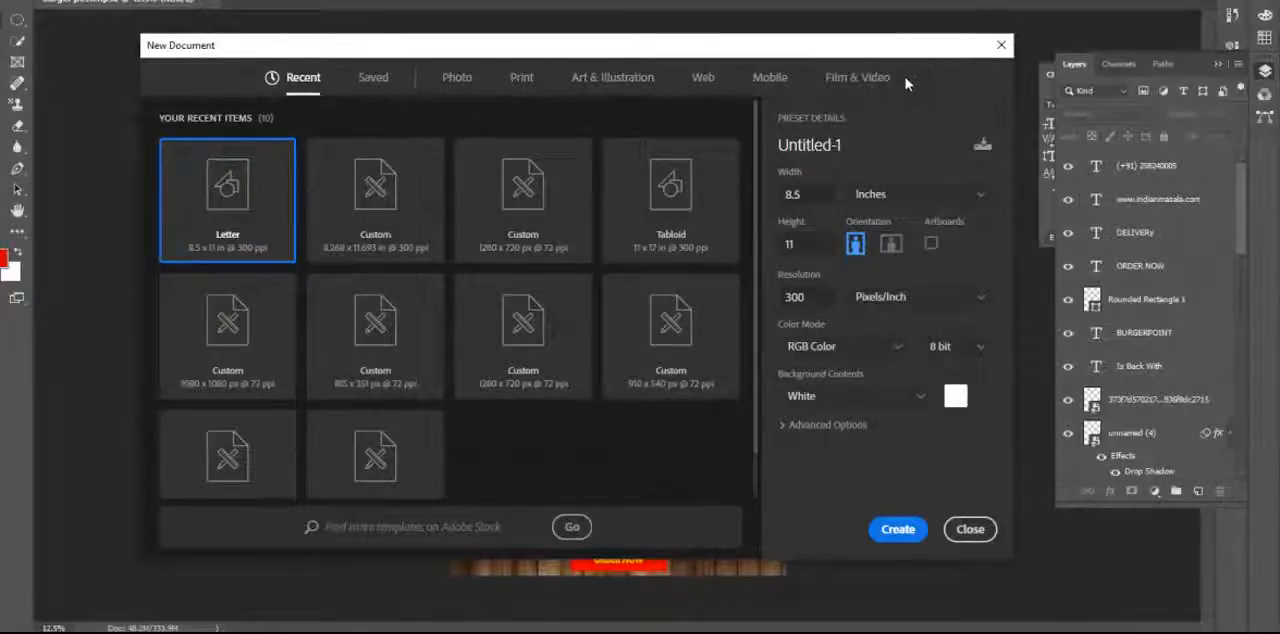
pyautogui.click(521, 84)
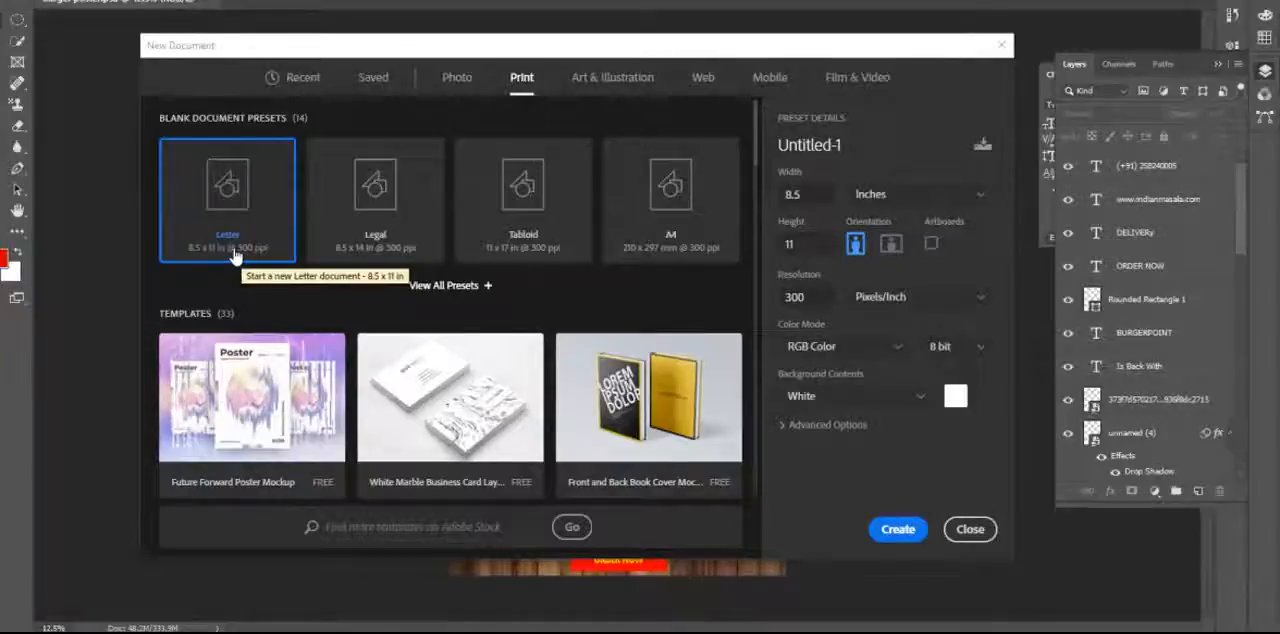
pyautogui.click(703, 80)
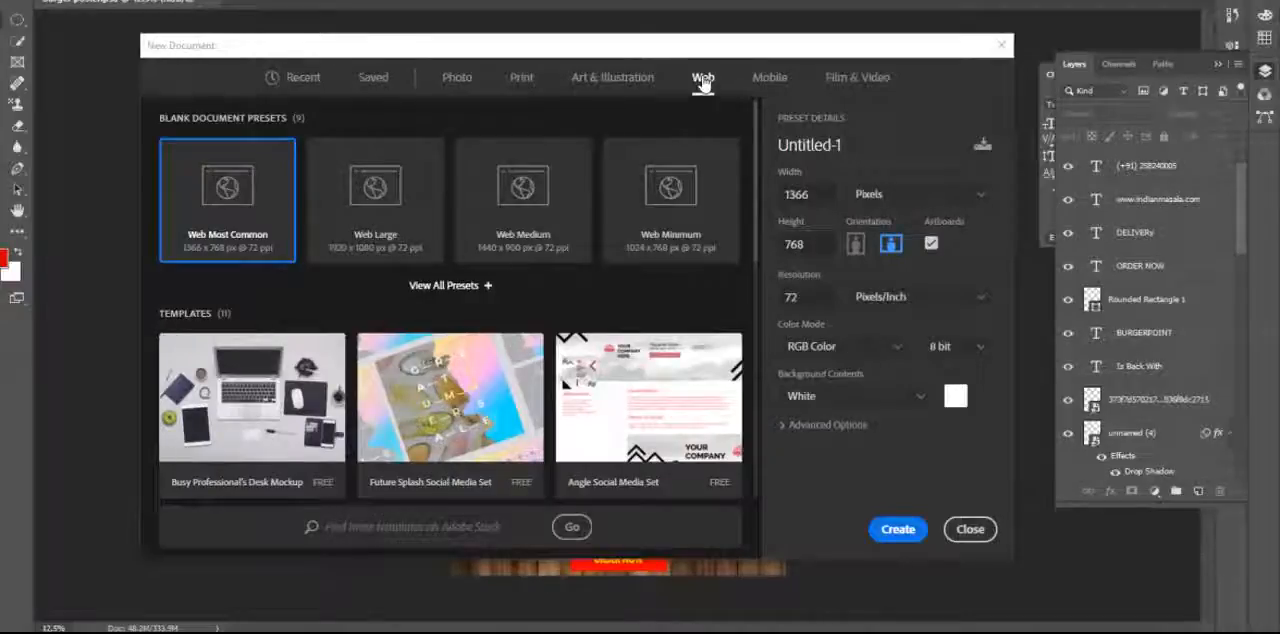
pyautogui.doubleClick(818, 193)
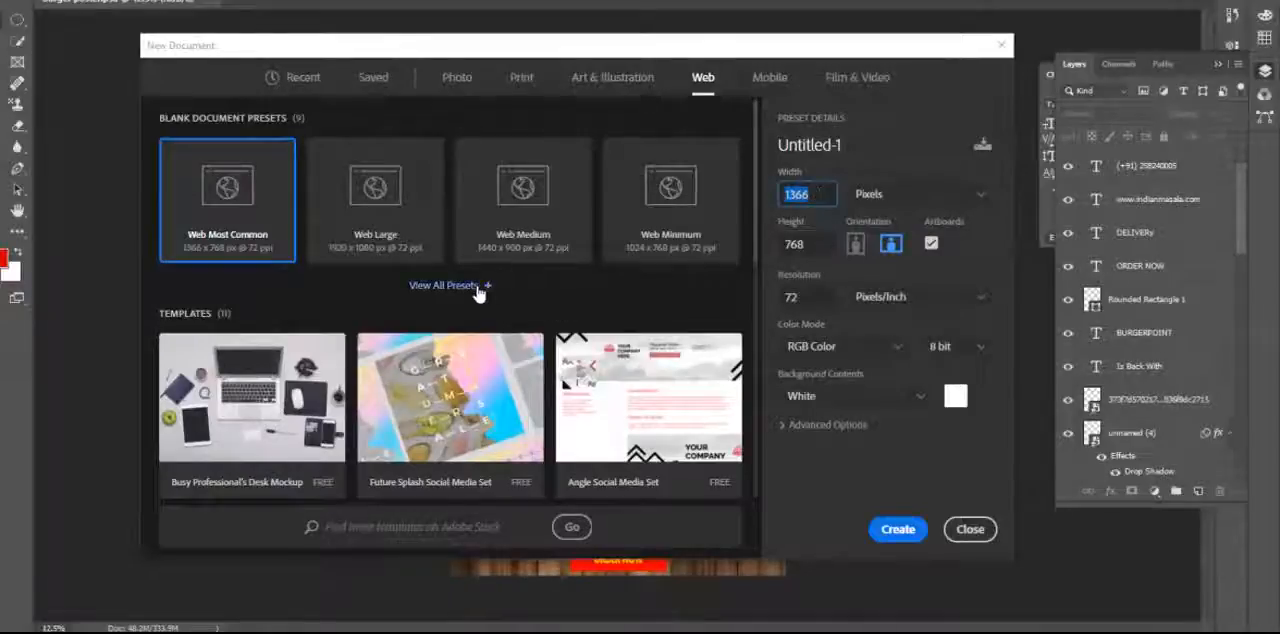
pyautogui.click(478, 288)
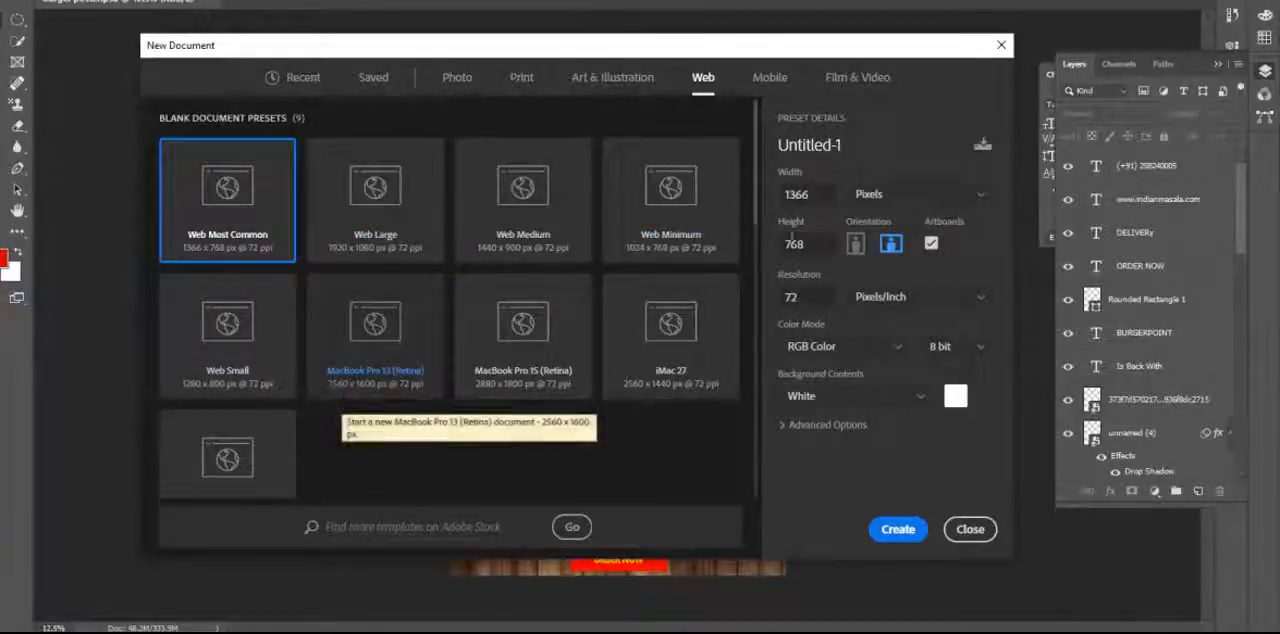
# Set the new Web document's width and height to 1080 pixels each.
pyautogui.moveTo(808, 52)
pyautogui.mouseDown()
pyautogui.moveTo(838, 60)
pyautogui.moveTo(803, 51)
pyautogui.mouseUp()
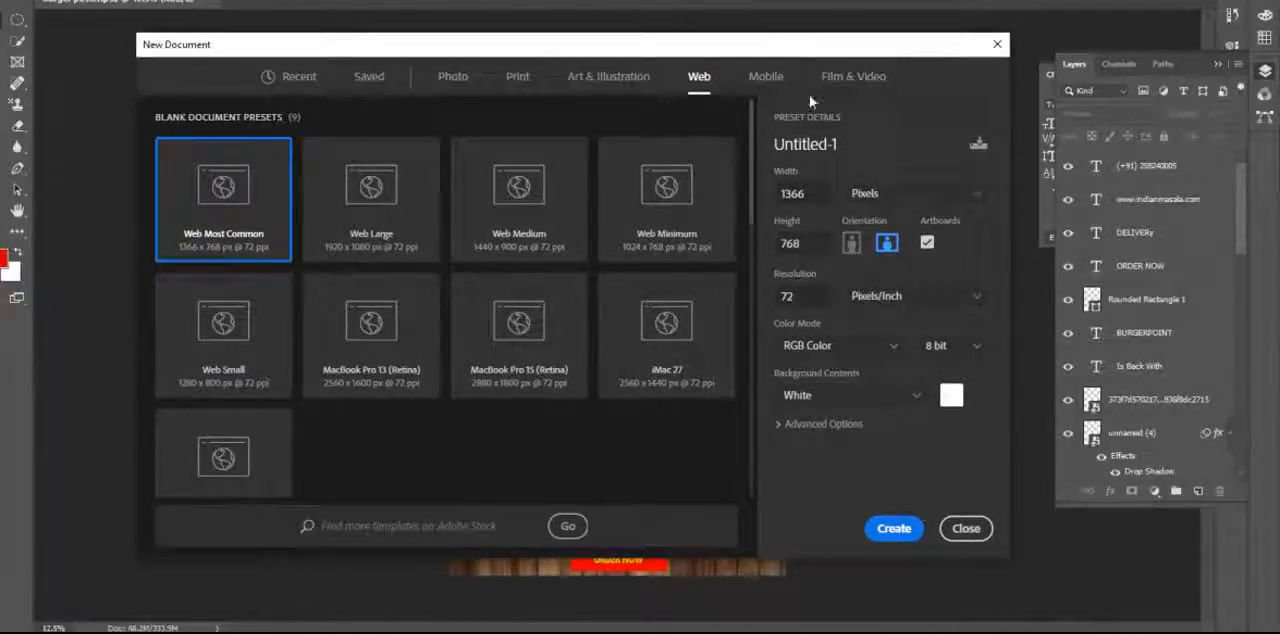
pyautogui.click(819, 197)
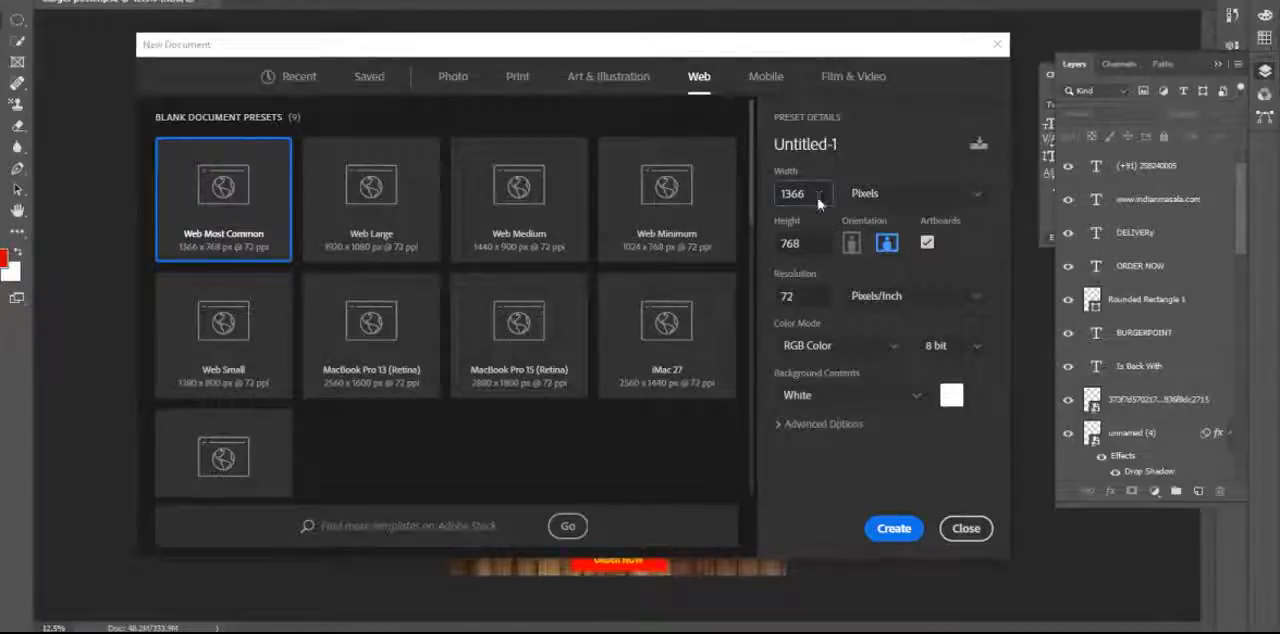
pyautogui.doubleClick(817, 197)
pyautogui.write('1080')
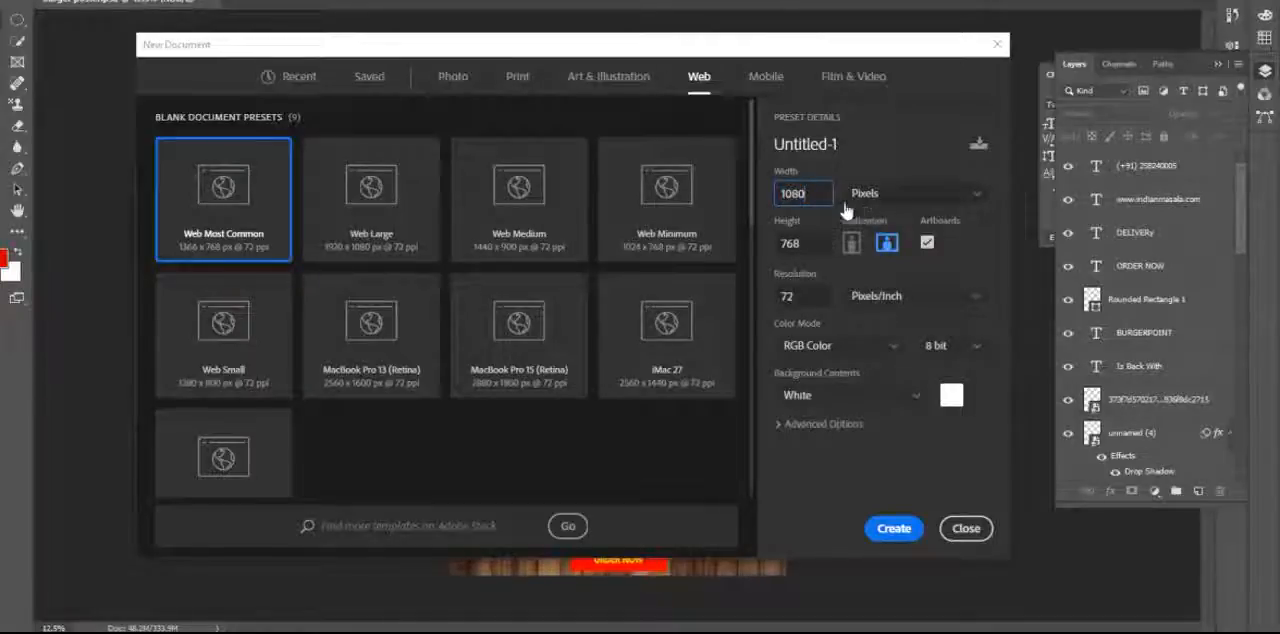
pyautogui.doubleClick(797, 244)
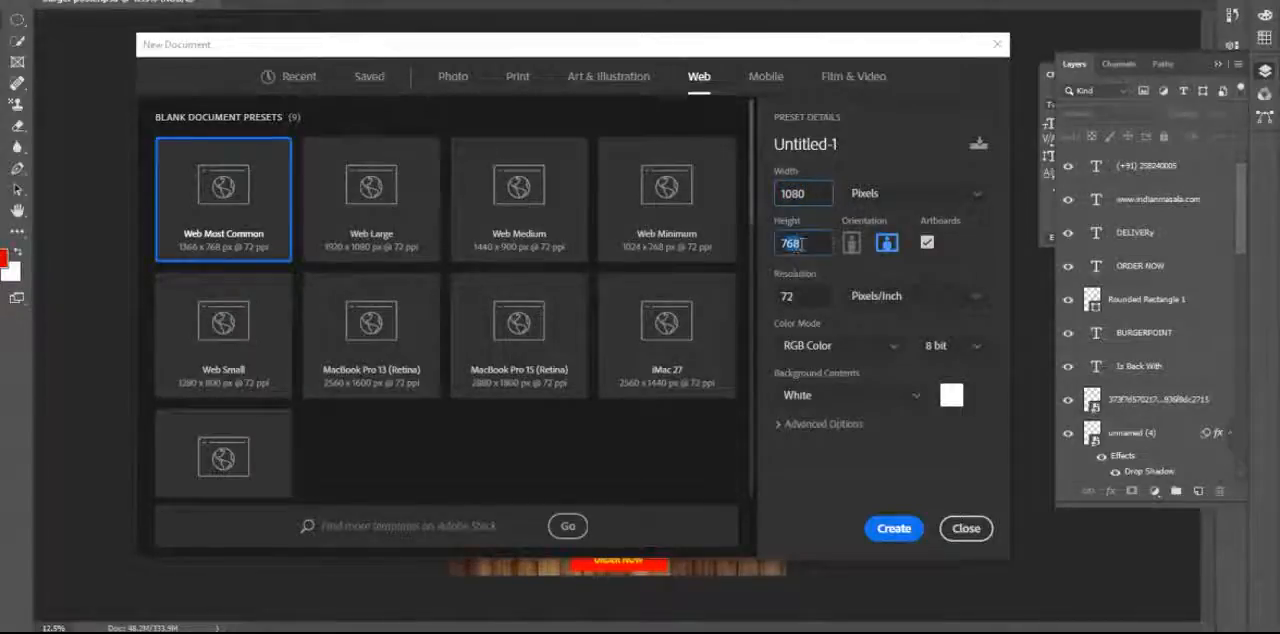
pyautogui.click(823, 242)
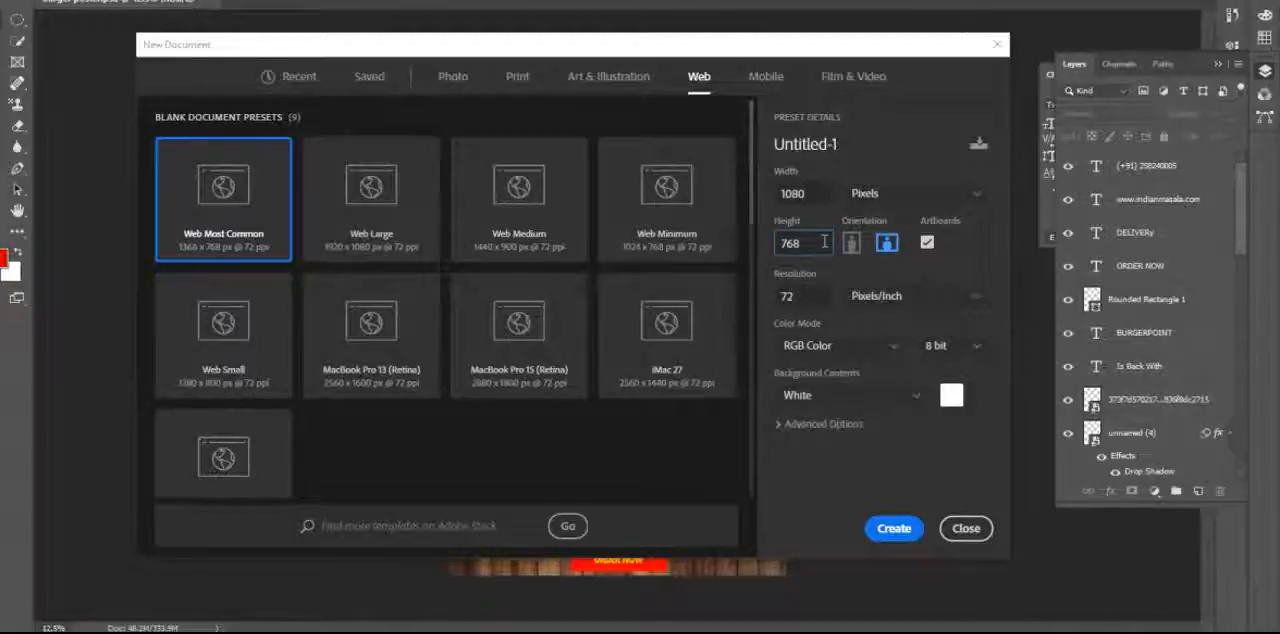
pyautogui.press('BackSpace')
pyautogui.press('BackSpace')
pyautogui.press('BackSpace')
pyautogui.write('1080')
# Review the document's width and height, and compare the default resolution of the Print presets with that of the Web presets.
pyautogui.click(810, 197)
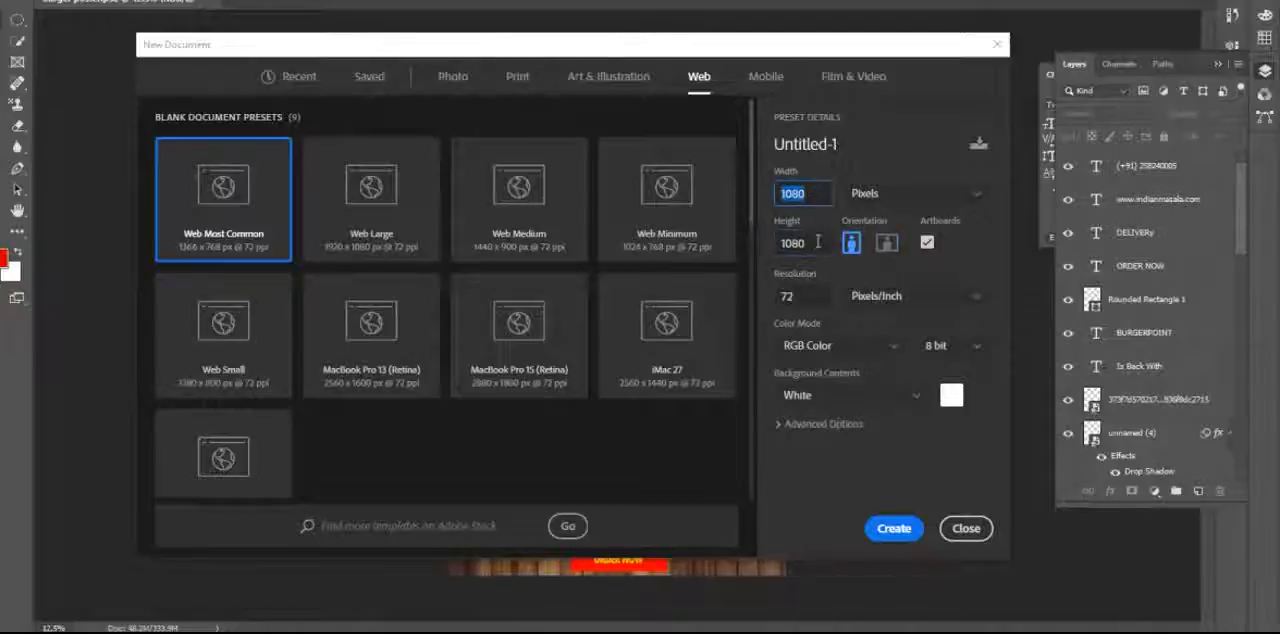
pyautogui.click(815, 243)
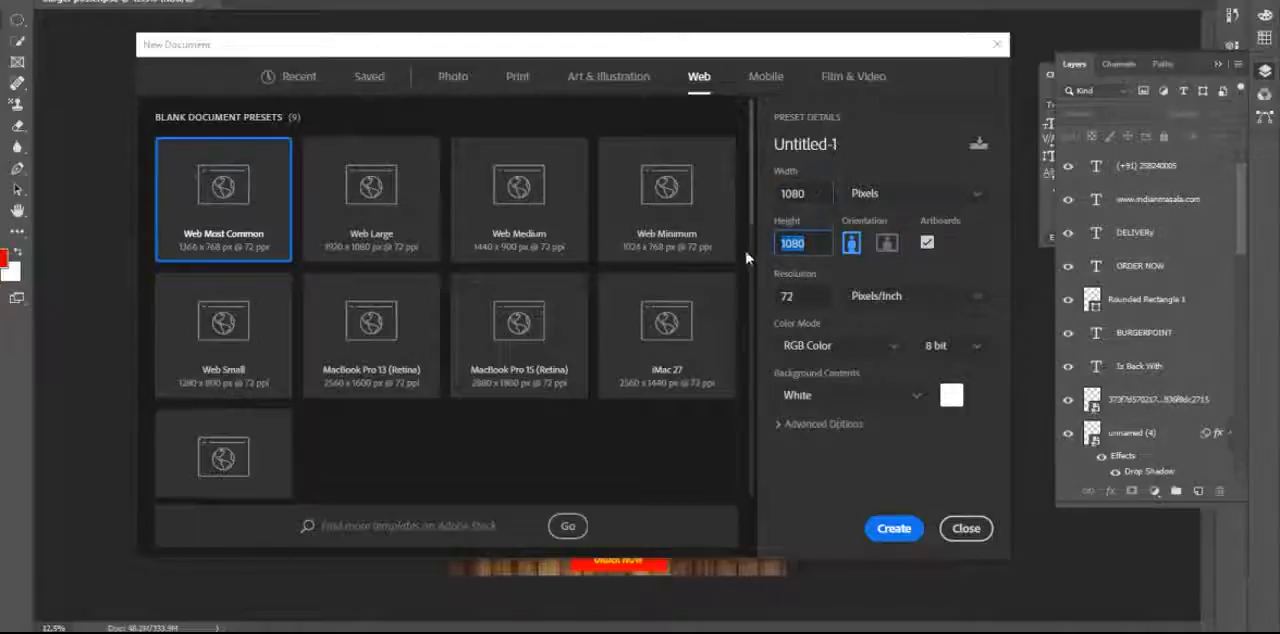
pyautogui.click(803, 298)
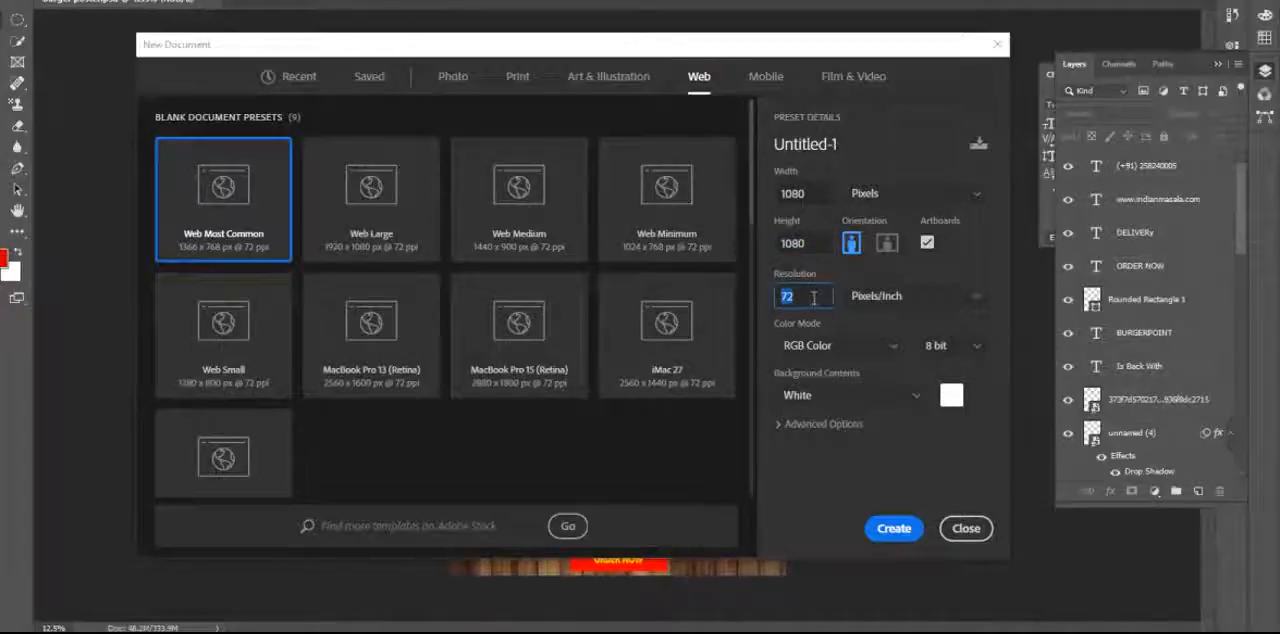
pyautogui.click(797, 296)
pyautogui.doubleClick(797, 296)
pyautogui.click(518, 80)
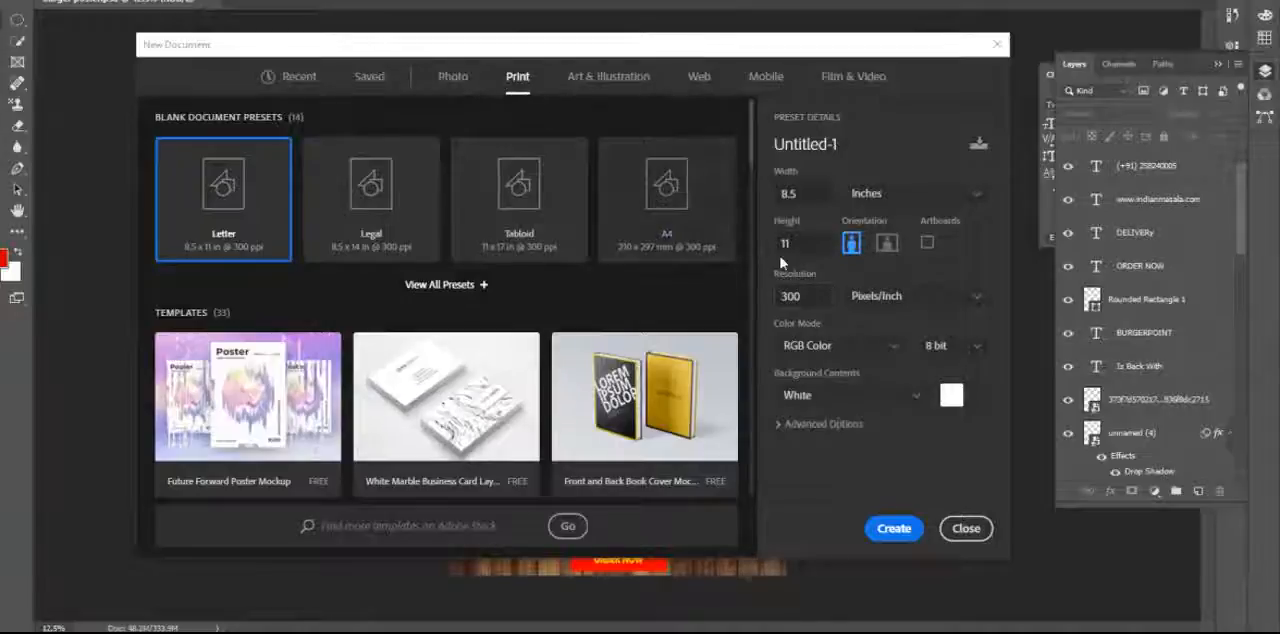
pyautogui.doubleClick(798, 296)
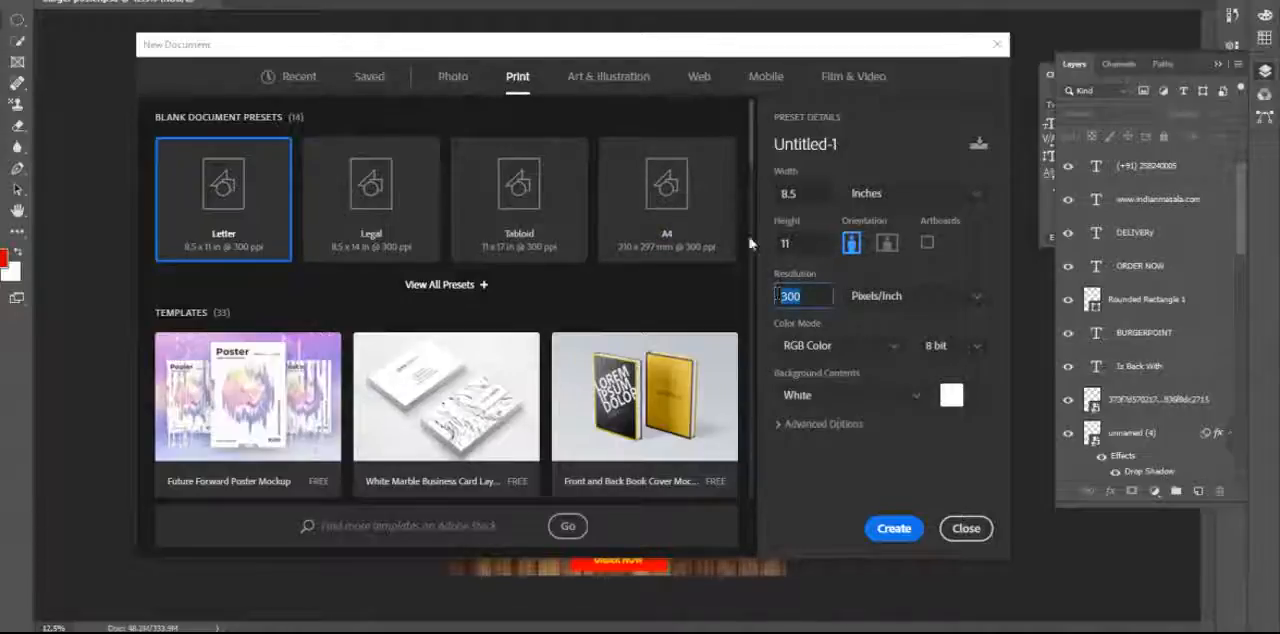
pyautogui.click(701, 80)
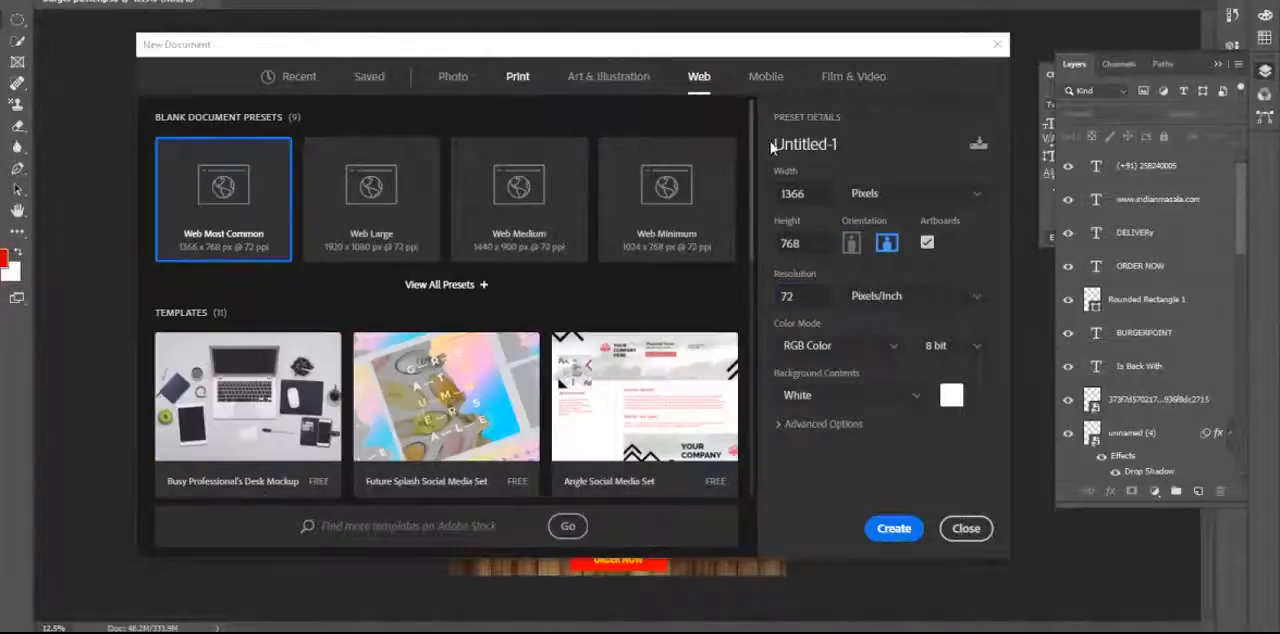
pyautogui.doubleClick(791, 297)
pyautogui.click(824, 300)
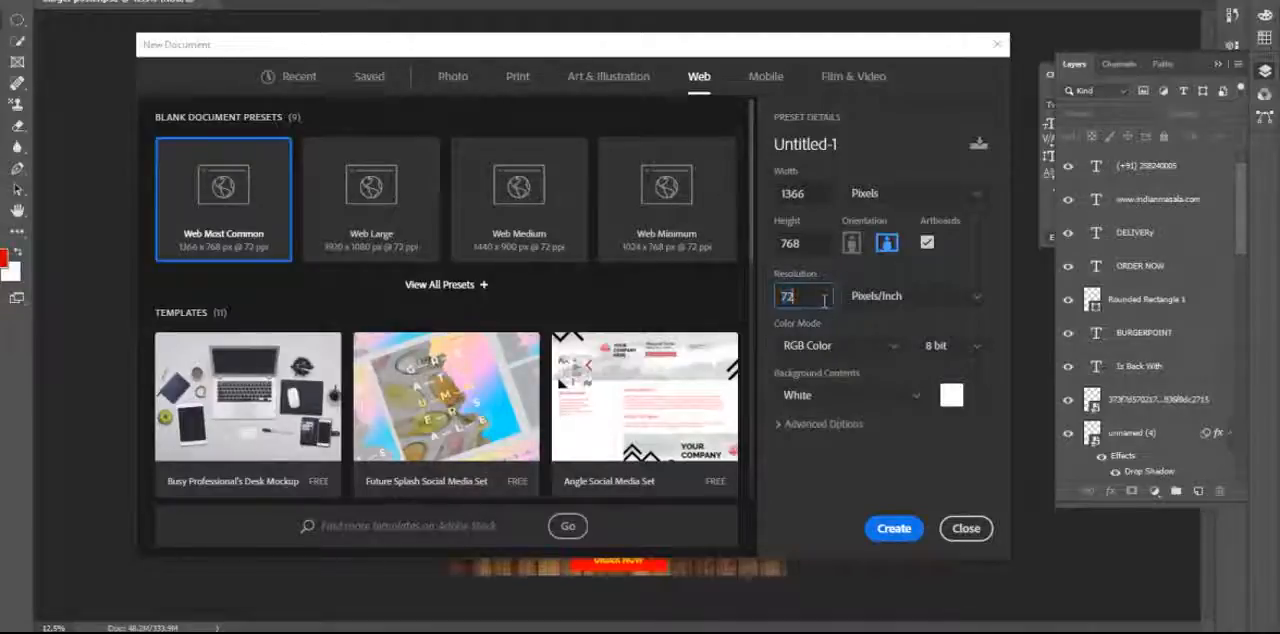
pyautogui.doubleClick(820, 298)
pyautogui.click(592, 606)
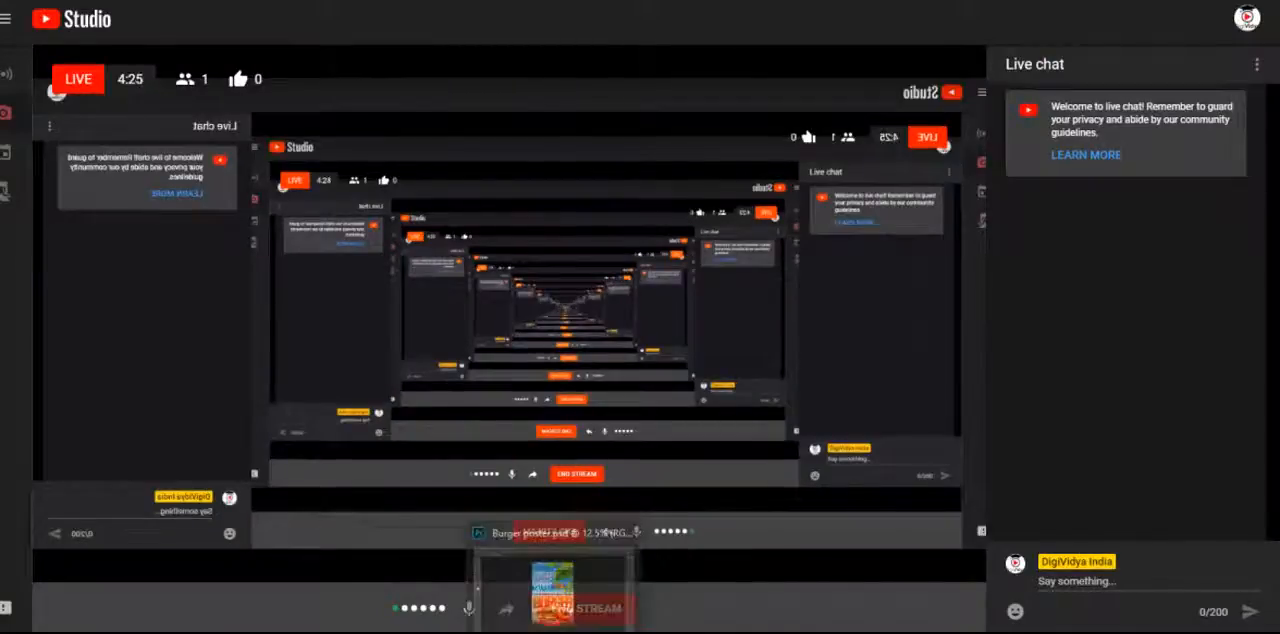
pyautogui.click(556, 590)
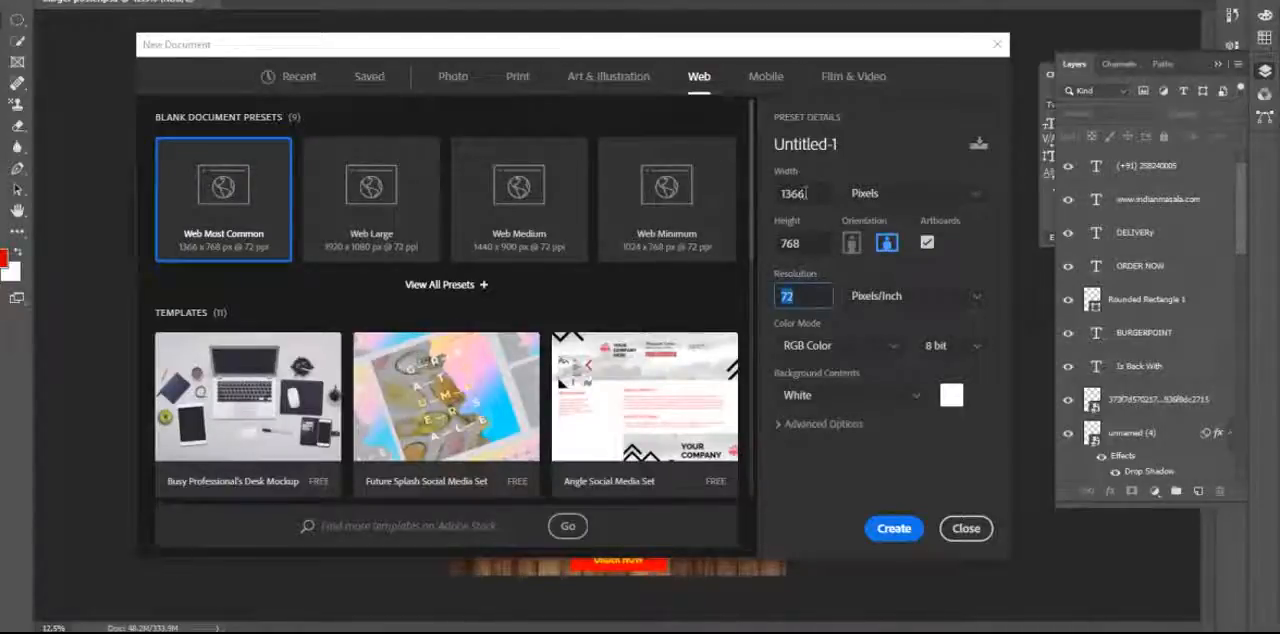
# Set the new document to 1080 by 1080 pixels and turn off artboards.
pyautogui.click(770, 198)
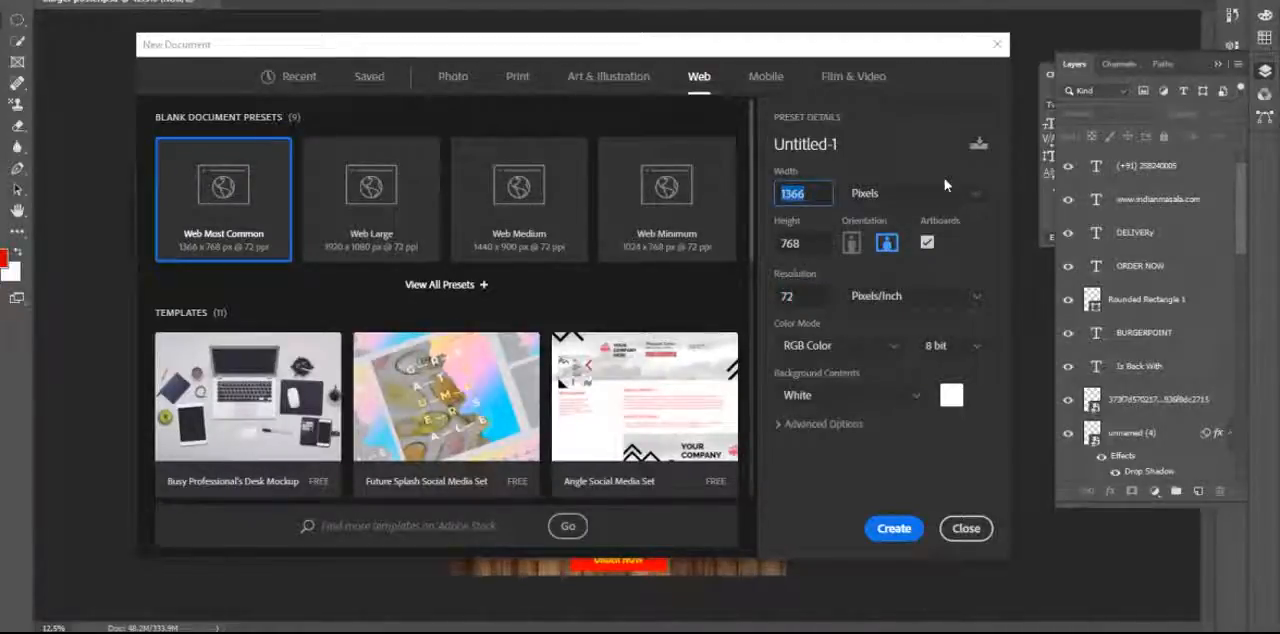
pyautogui.write('18')
pyautogui.press('BackSpace')
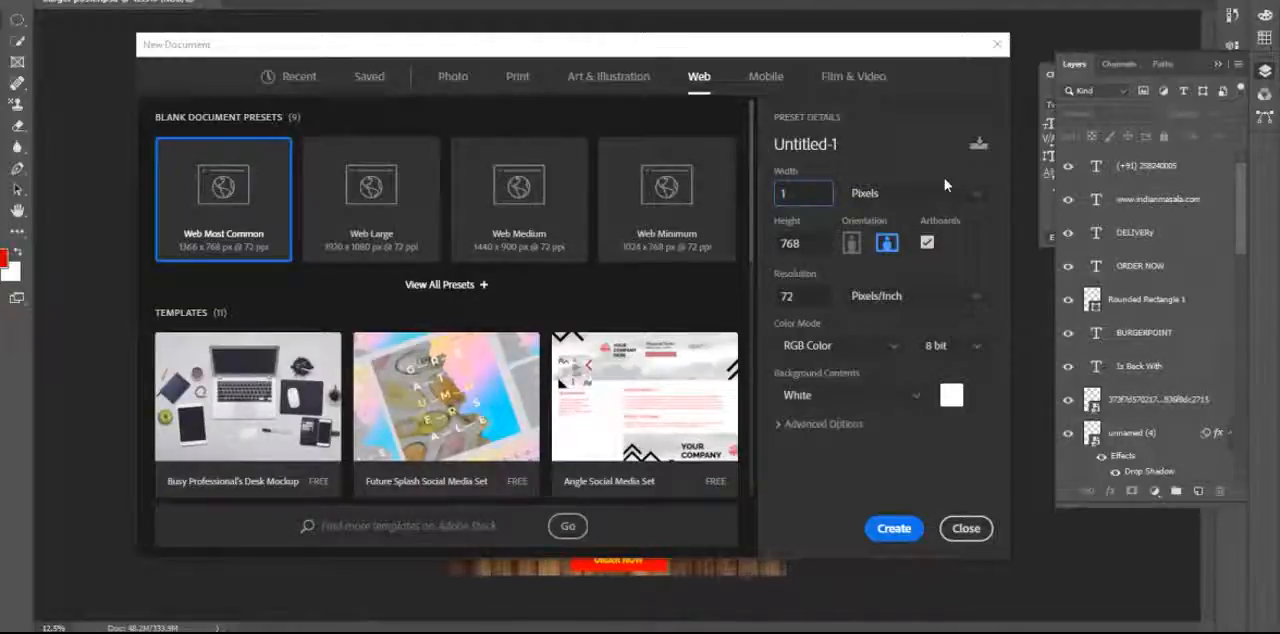
pyautogui.write('080')
pyautogui.press('Tab')
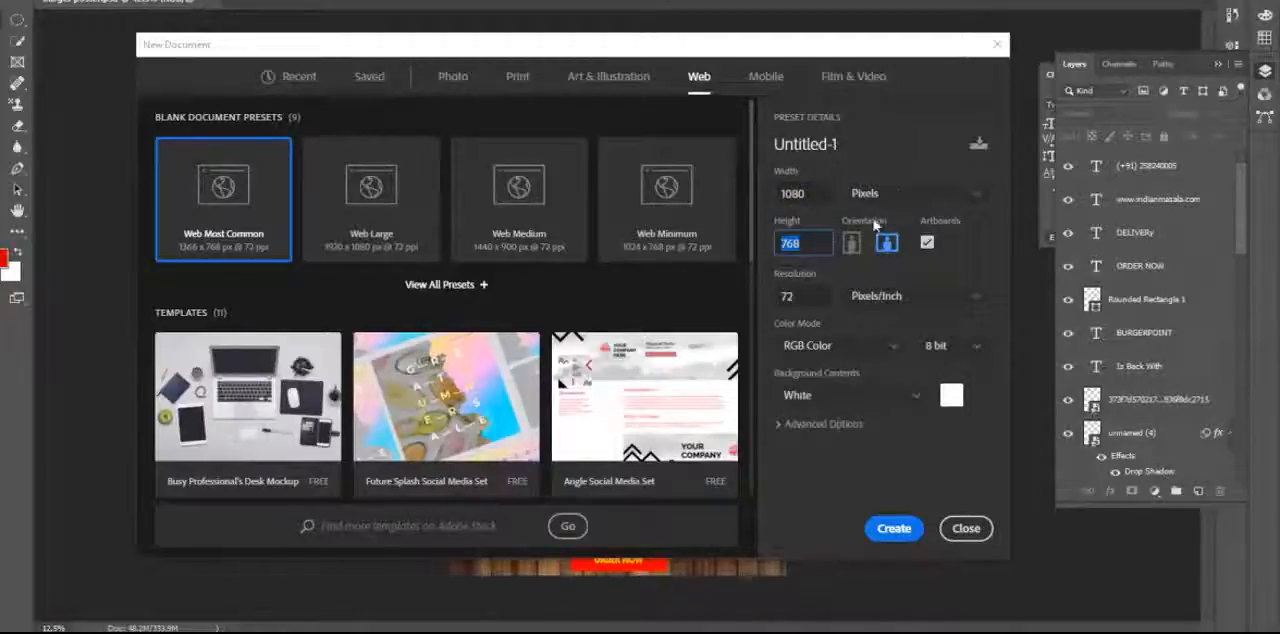
pyautogui.write('1080')
pyautogui.click(928, 245)
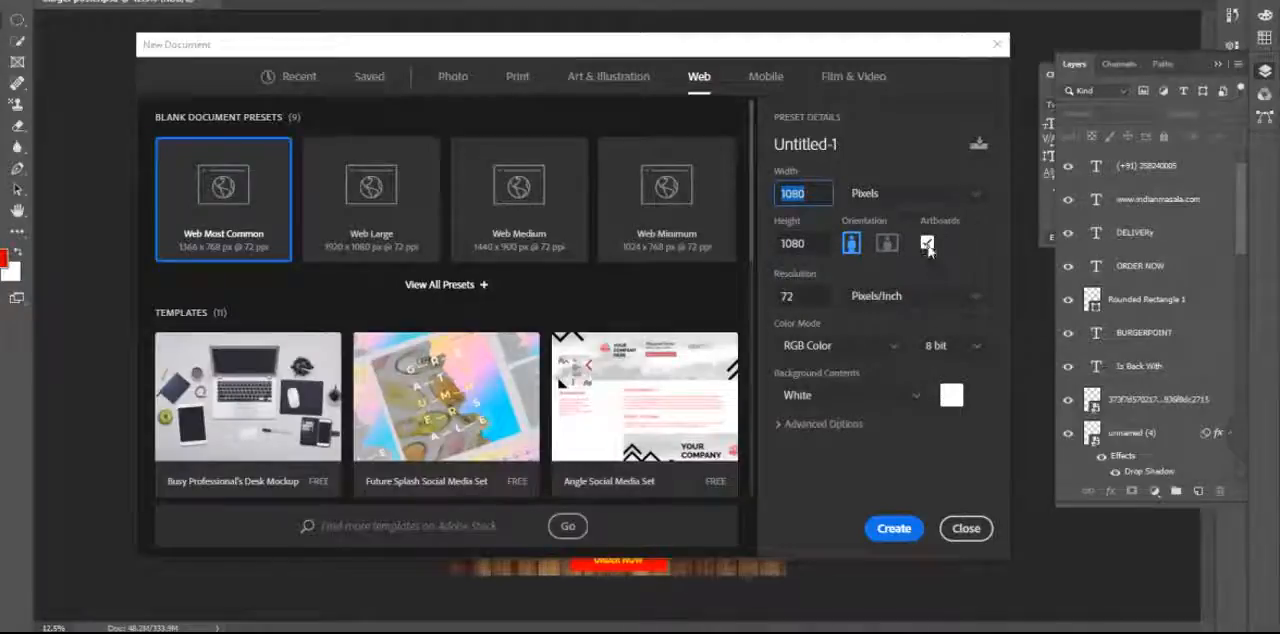
pyautogui.click(928, 246)
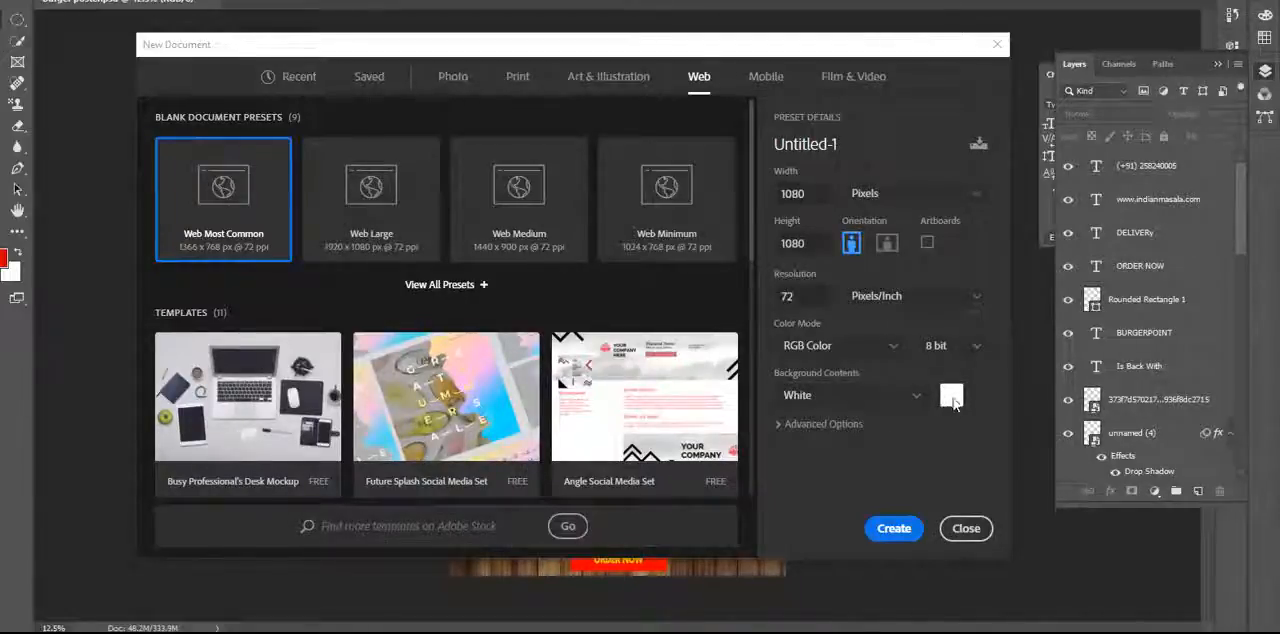
# Check the available background contents options and review the new document's width and height.
pyautogui.click(890, 401)
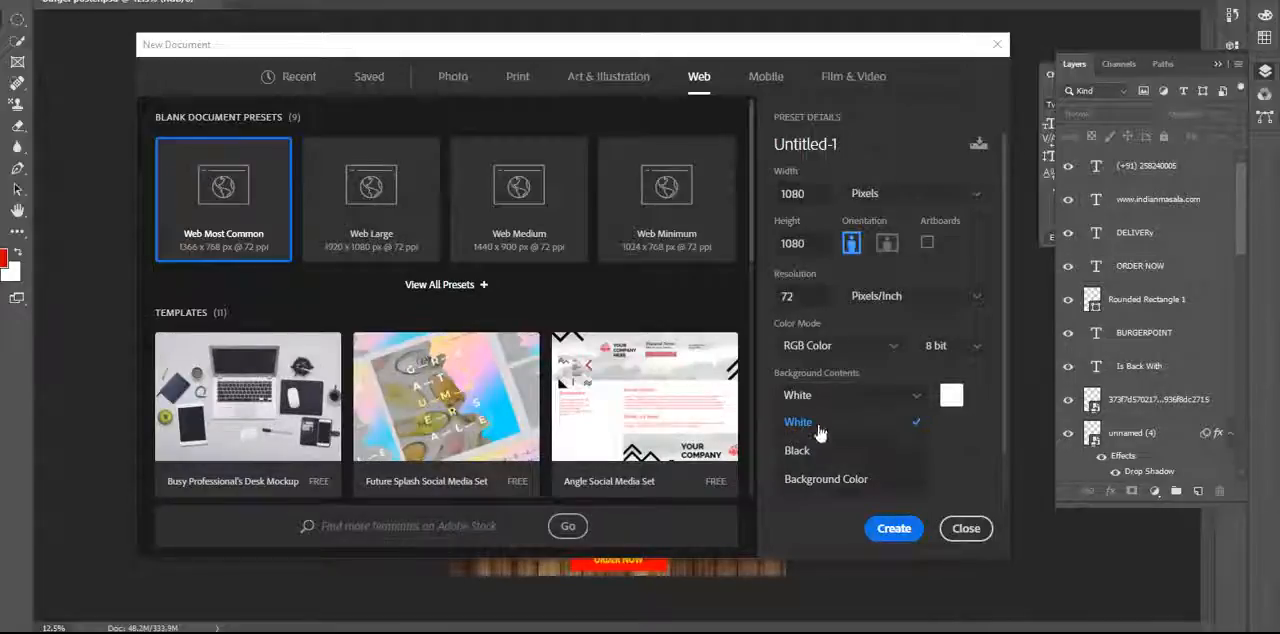
pyautogui.click(980, 450)
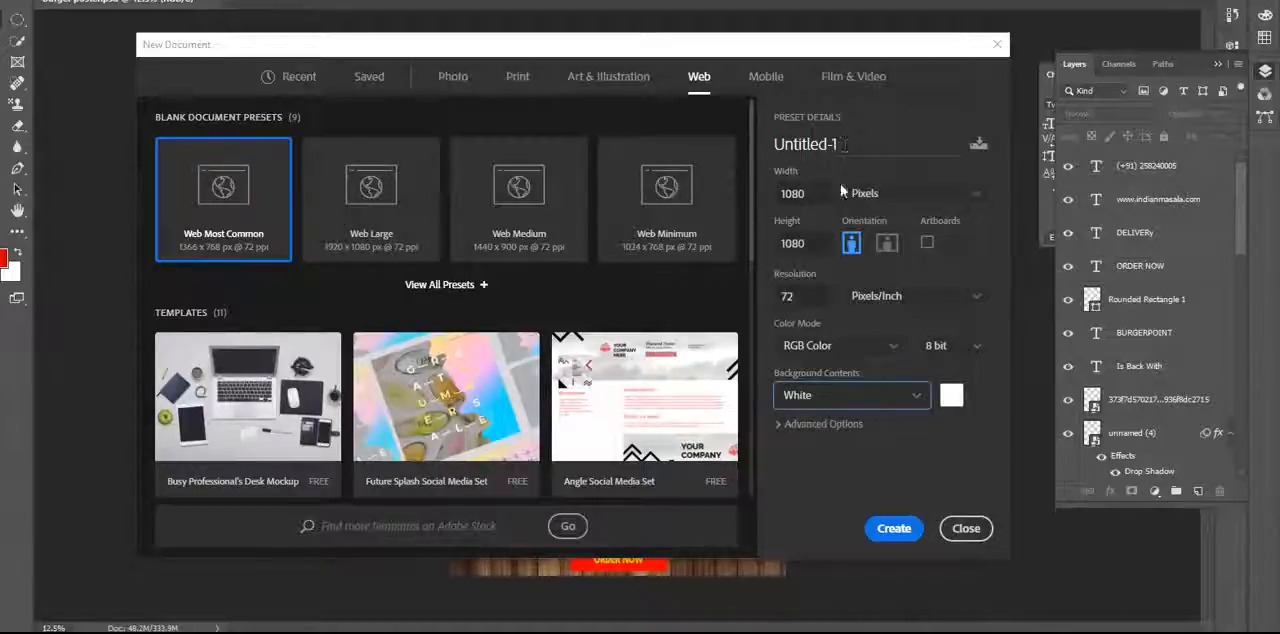
pyautogui.moveTo(815, 197); pyautogui.dragTo(777, 200)
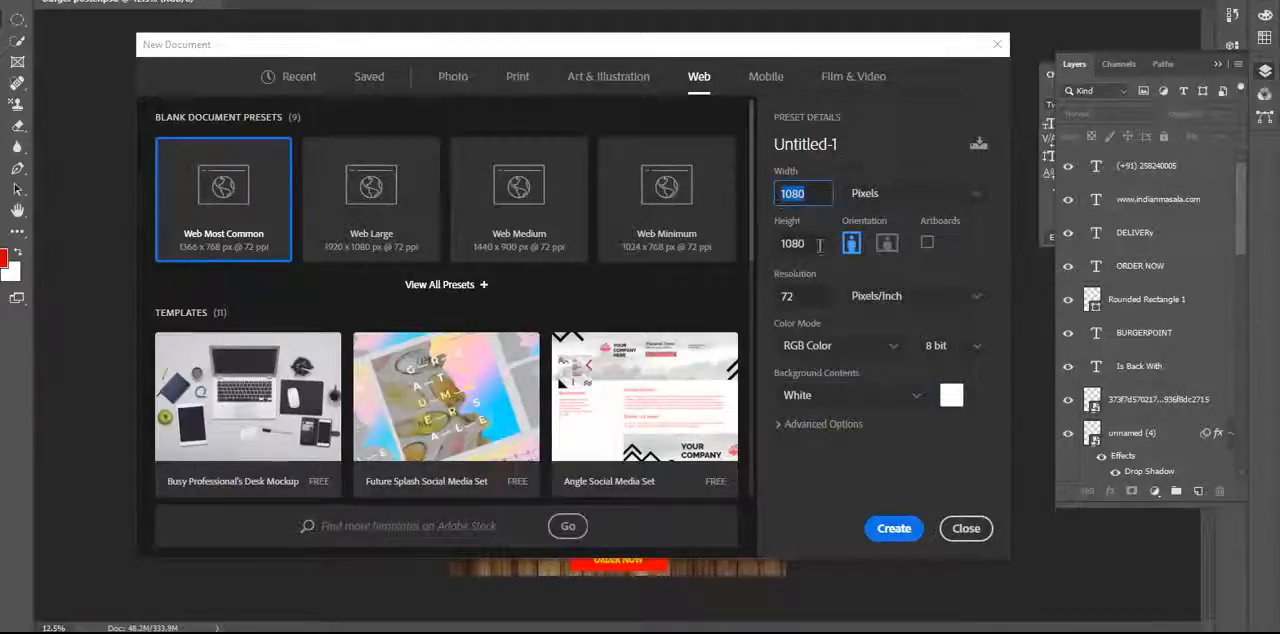
pyautogui.moveTo(816, 246); pyautogui.dragTo(777, 246)
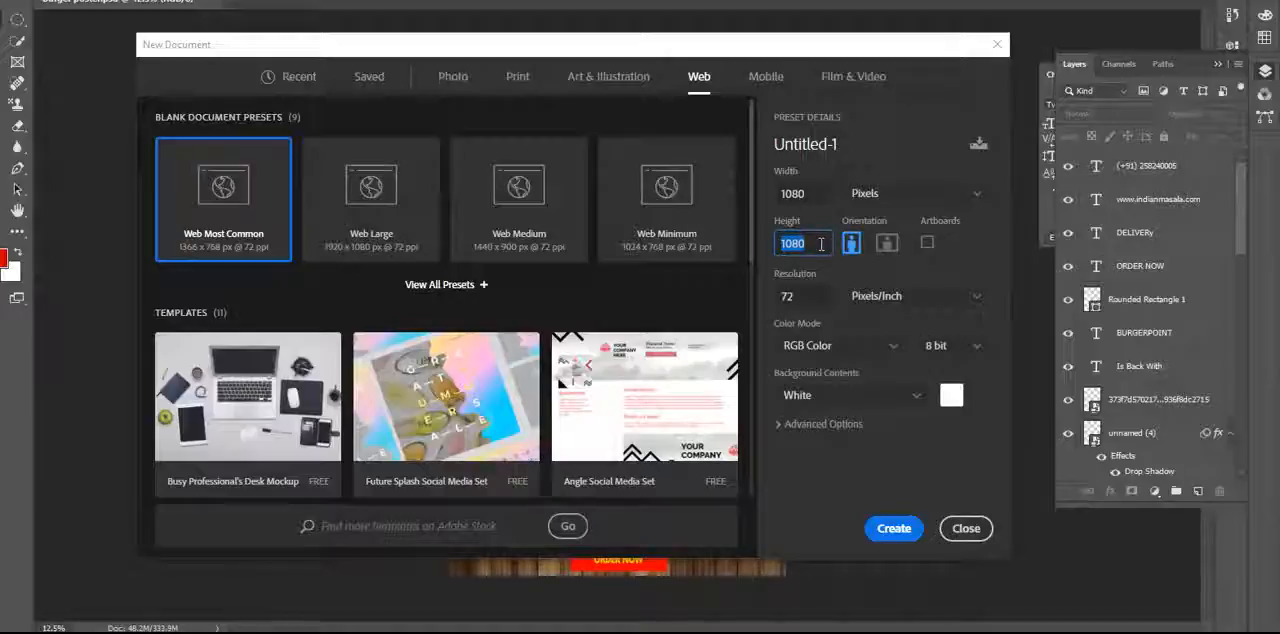
# Create the document and place the wooden tabletop image from the burgr folder as an embedded object.
pyautogui.click(895, 530)
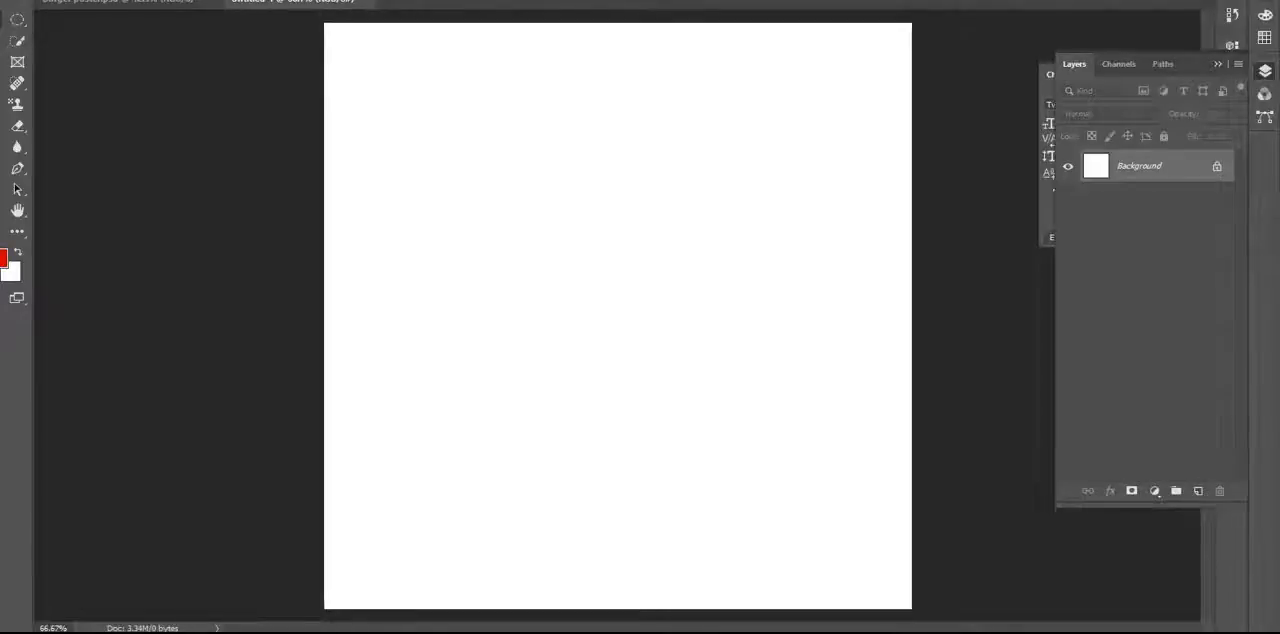
pyautogui.click(17, 0)
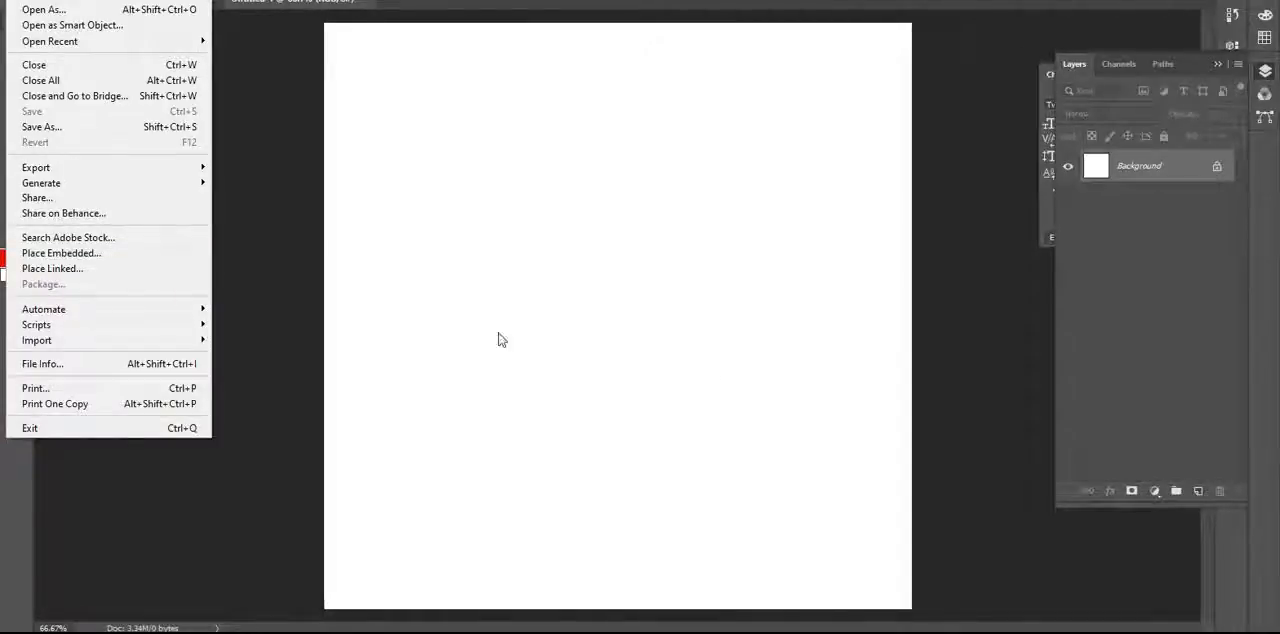
pyautogui.click(134, 259)
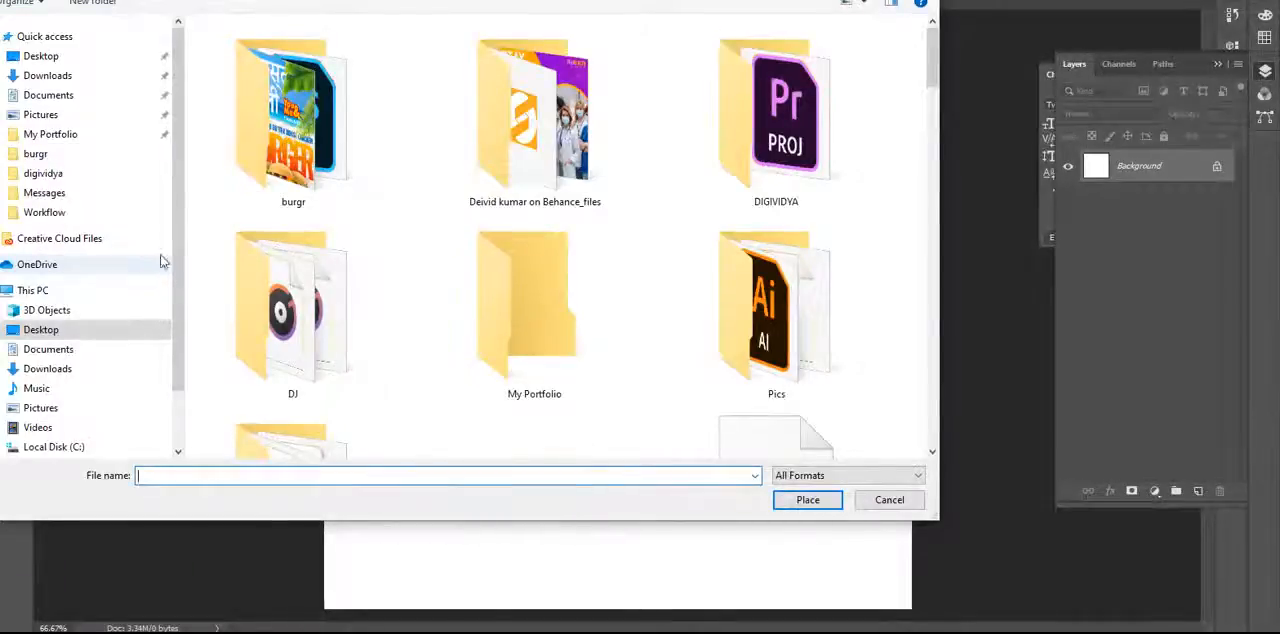
pyautogui.click(293, 132)
pyautogui.doubleClick(293, 132)
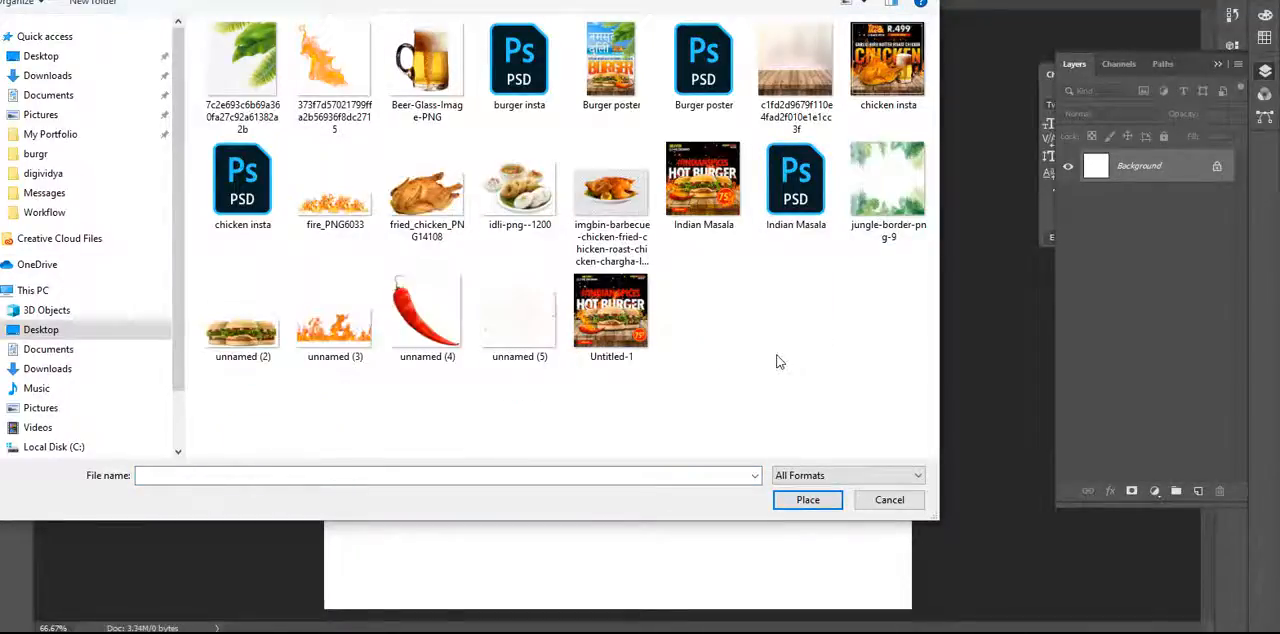
pyautogui.doubleClick(798, 83)
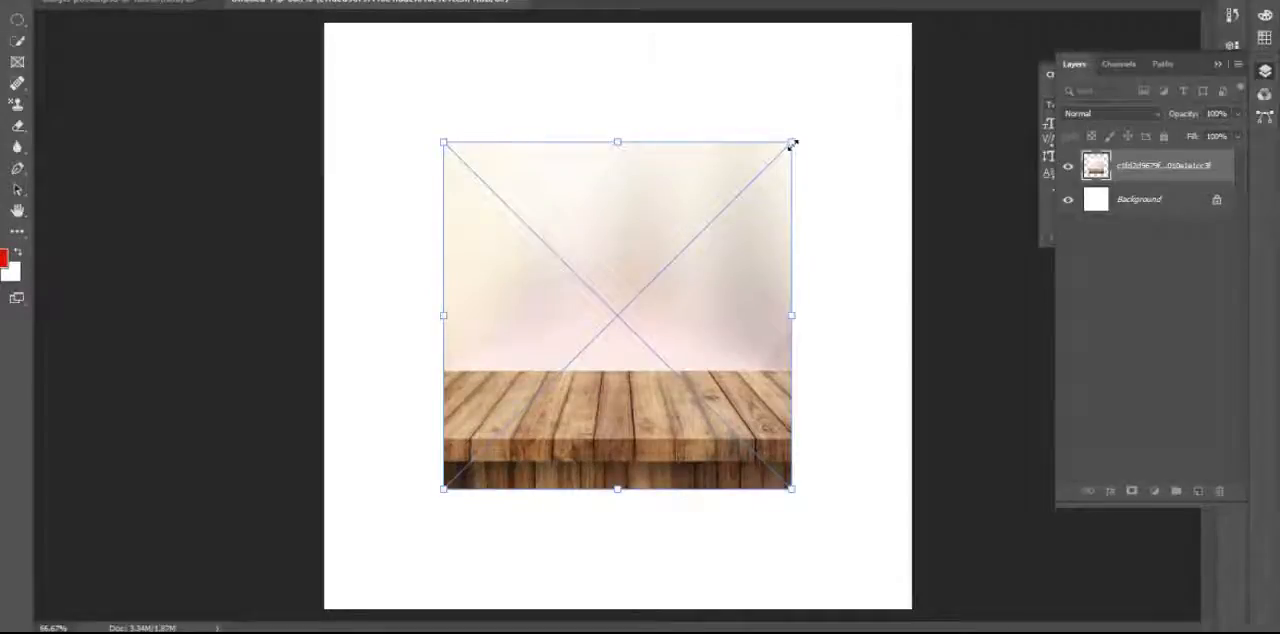
# Scale the placed tabletop image up from its corners so it covers the whole square canvas.
pyautogui.moveTo(792, 144); pyautogui.dragTo(930, 42)
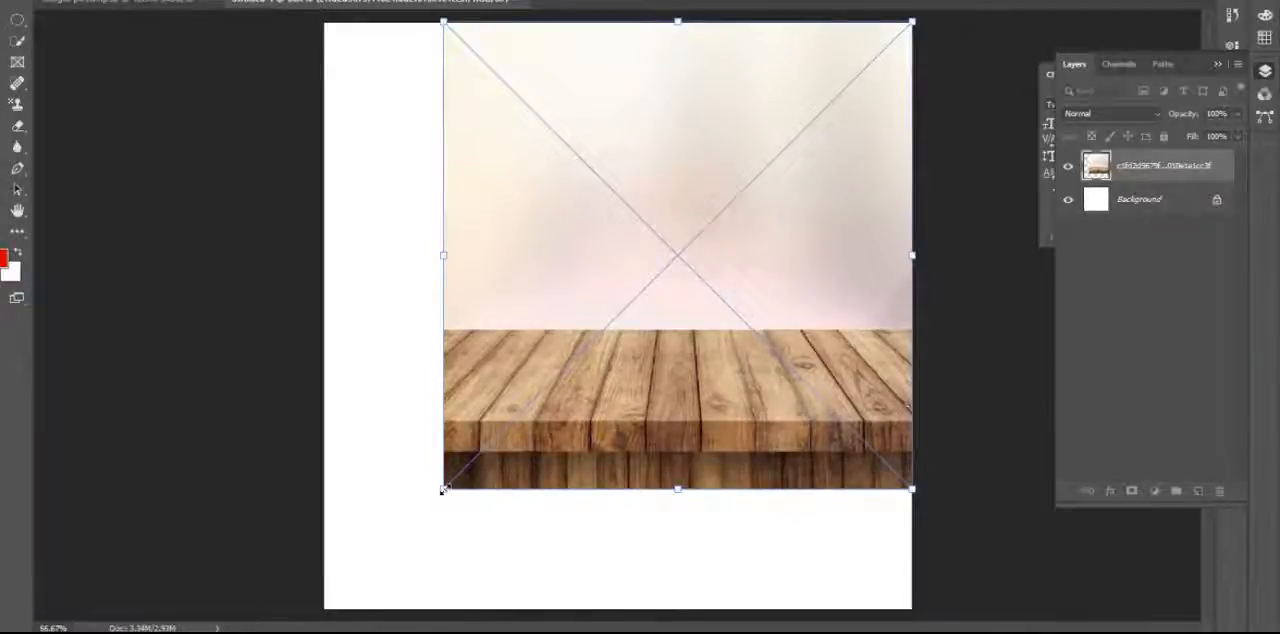
pyautogui.moveTo(444, 490); pyautogui.dragTo(318, 612)
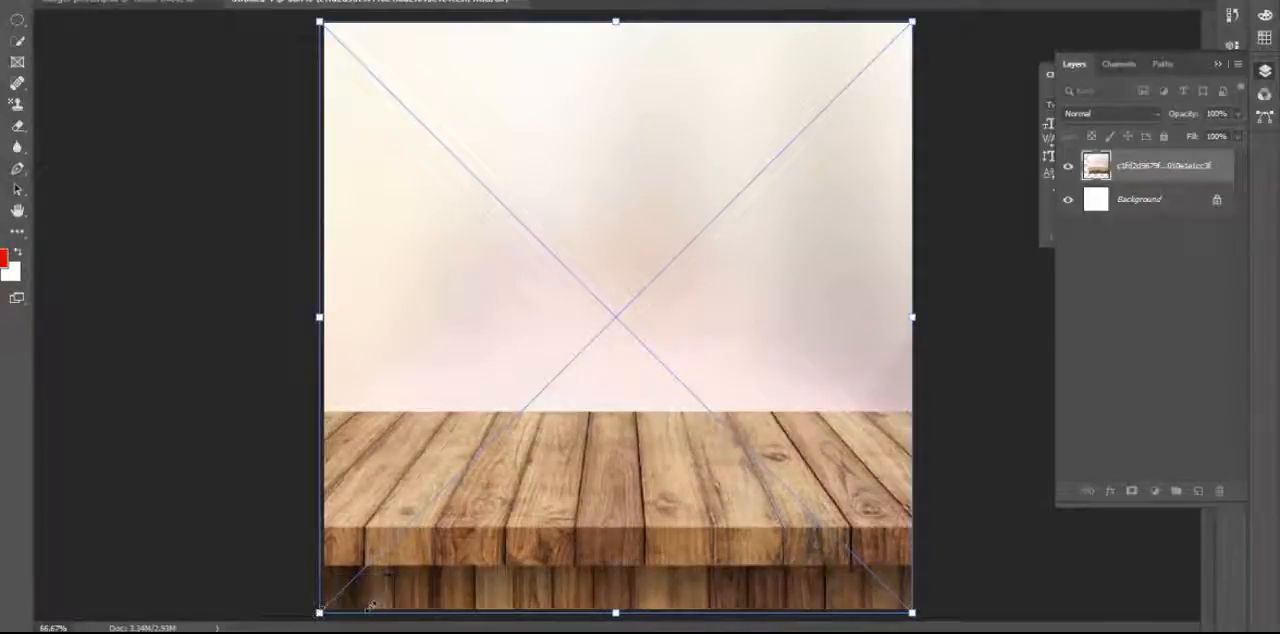
pyautogui.moveTo(912, 614); pyautogui.dragTo(918, 620)
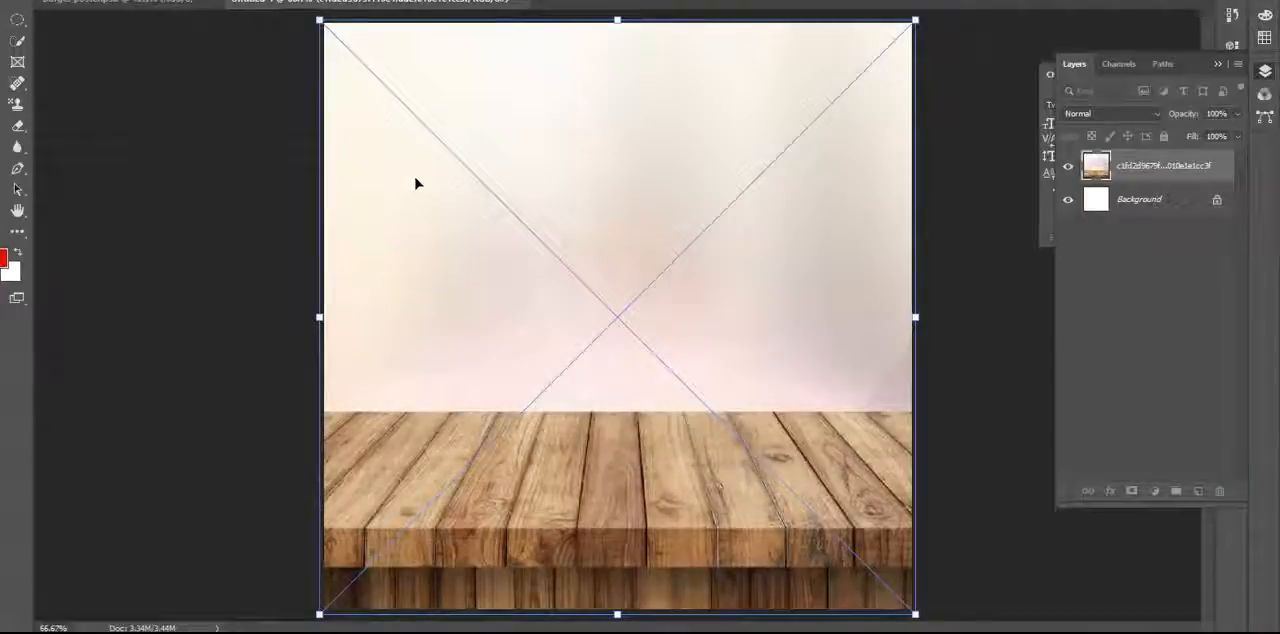
pyautogui.press('Return')
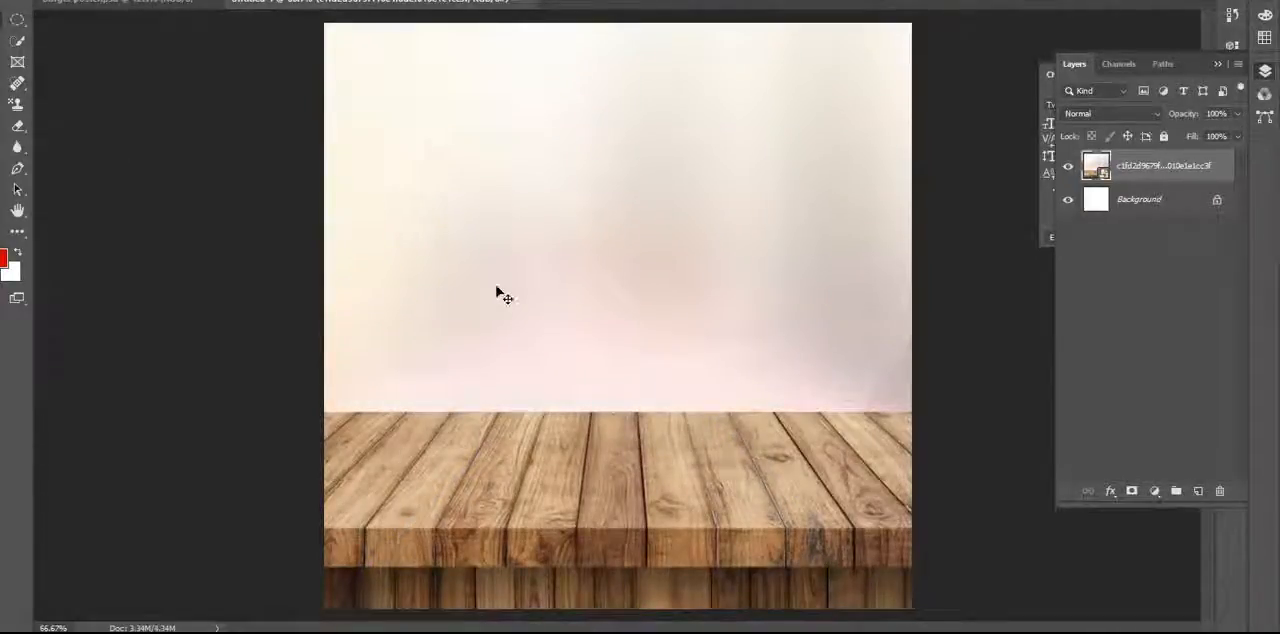
pyautogui.scroll(-4, 498, 288)
pyautogui.scroll(4, 710, 467)
pyautogui.scroll(1, 709, 466)
pyautogui.scroll(-3, 708, 464)
pyautogui.hotkey('alt', 'Tab')
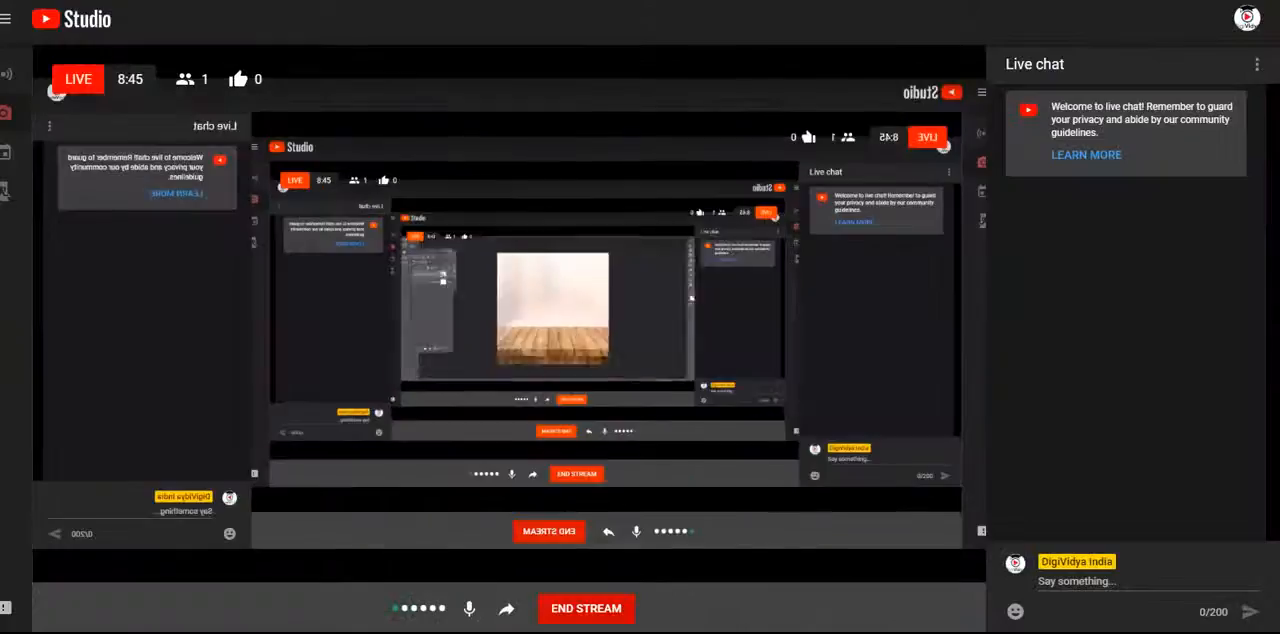
pyautogui.moveTo(553, 632)
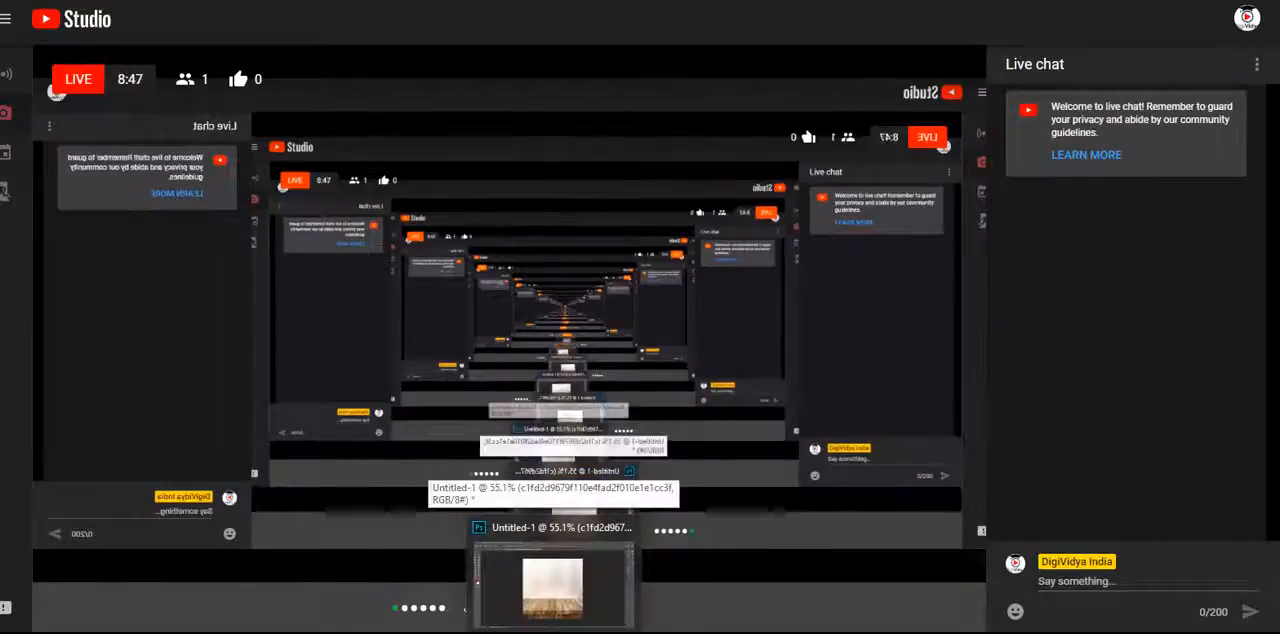
pyautogui.click(553, 585)
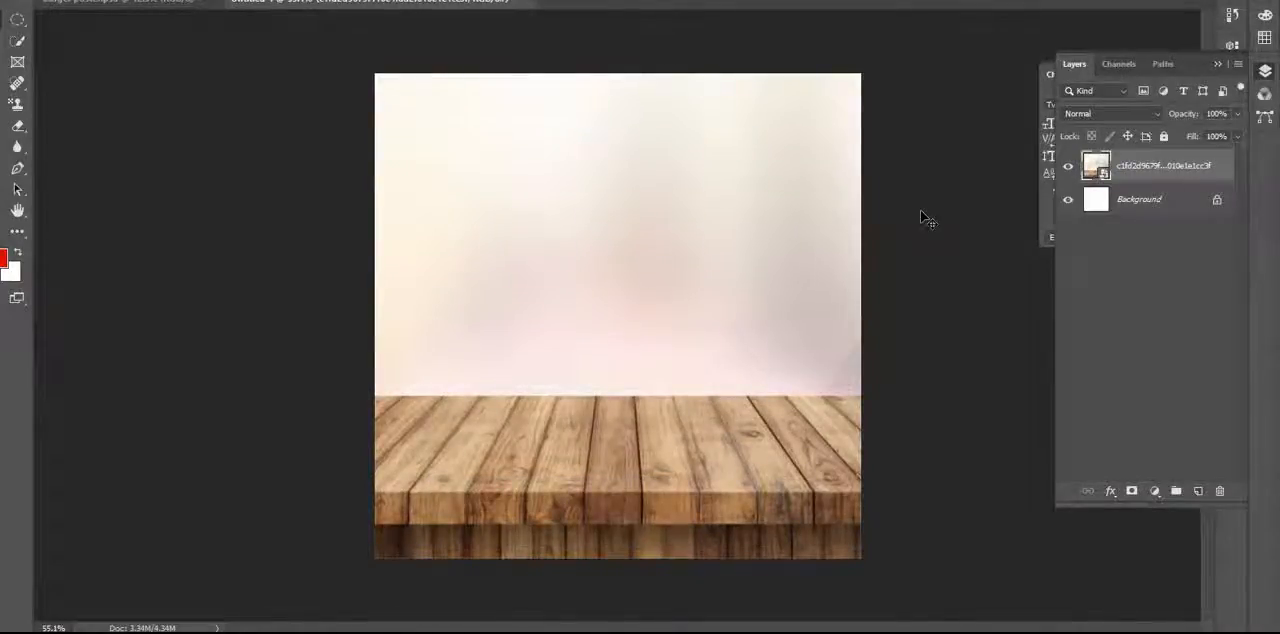
# Try to delete the blurred backdrop above the wooden tabletop with a rectangular marquee selection.
pyautogui.rightClick(17, 20)
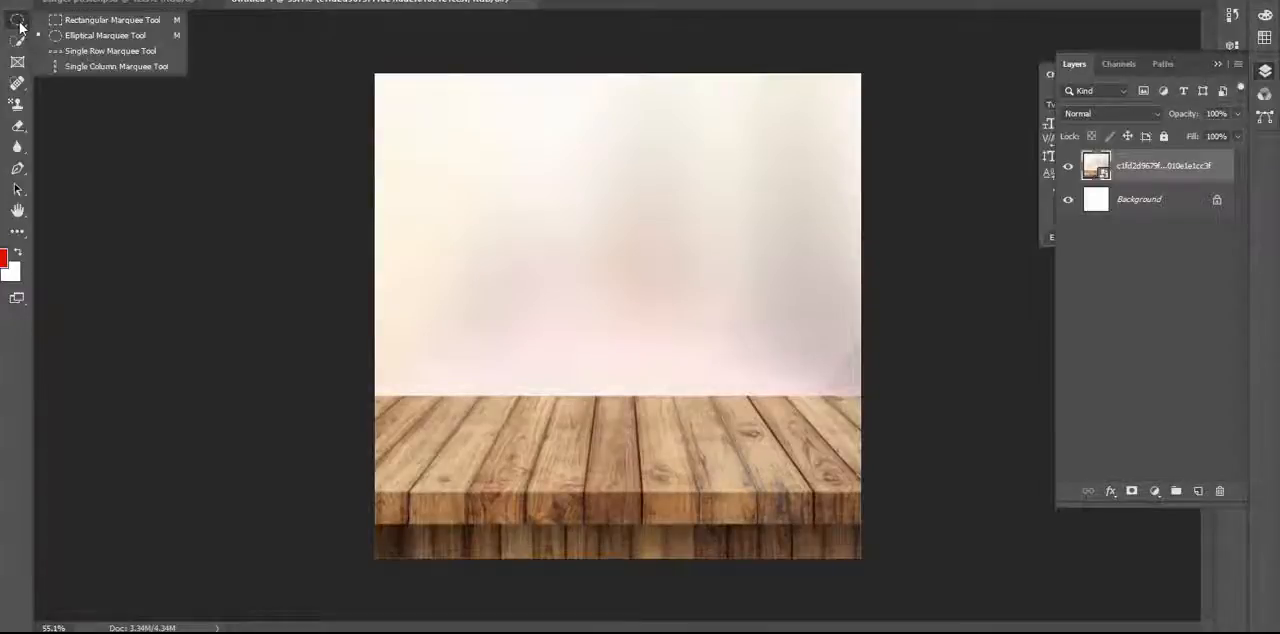
pyautogui.click(88, 22)
pyautogui.moveTo(370, 70); pyautogui.dragTo(926, 396)
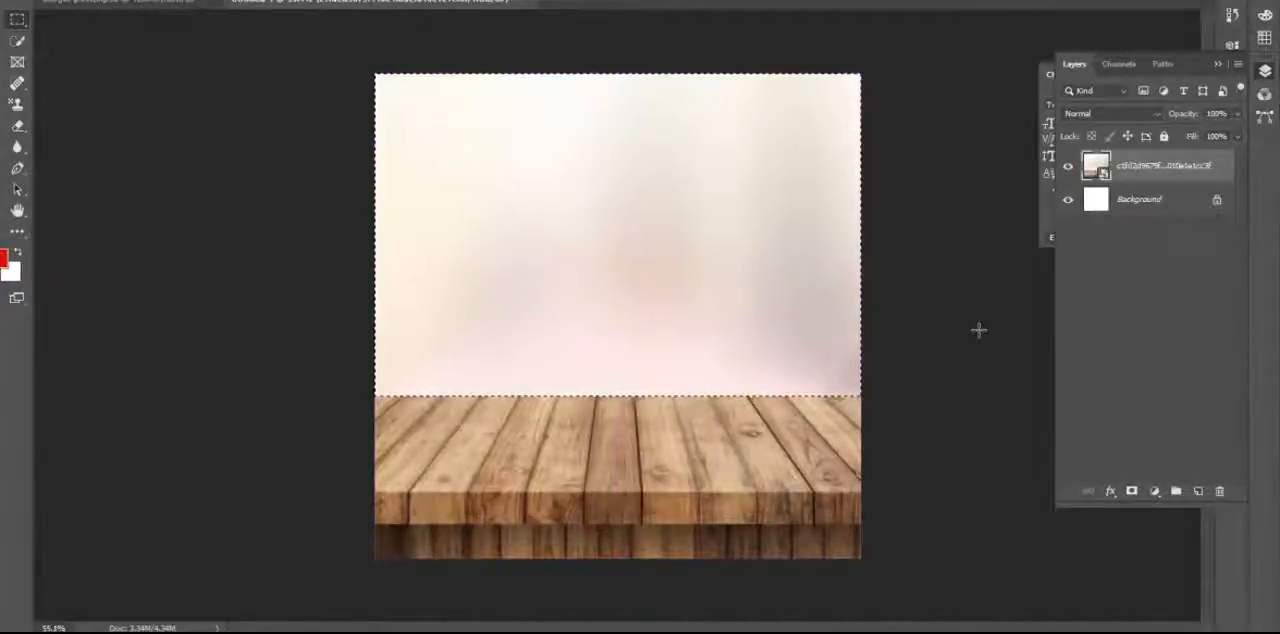
pyautogui.press('Delete')
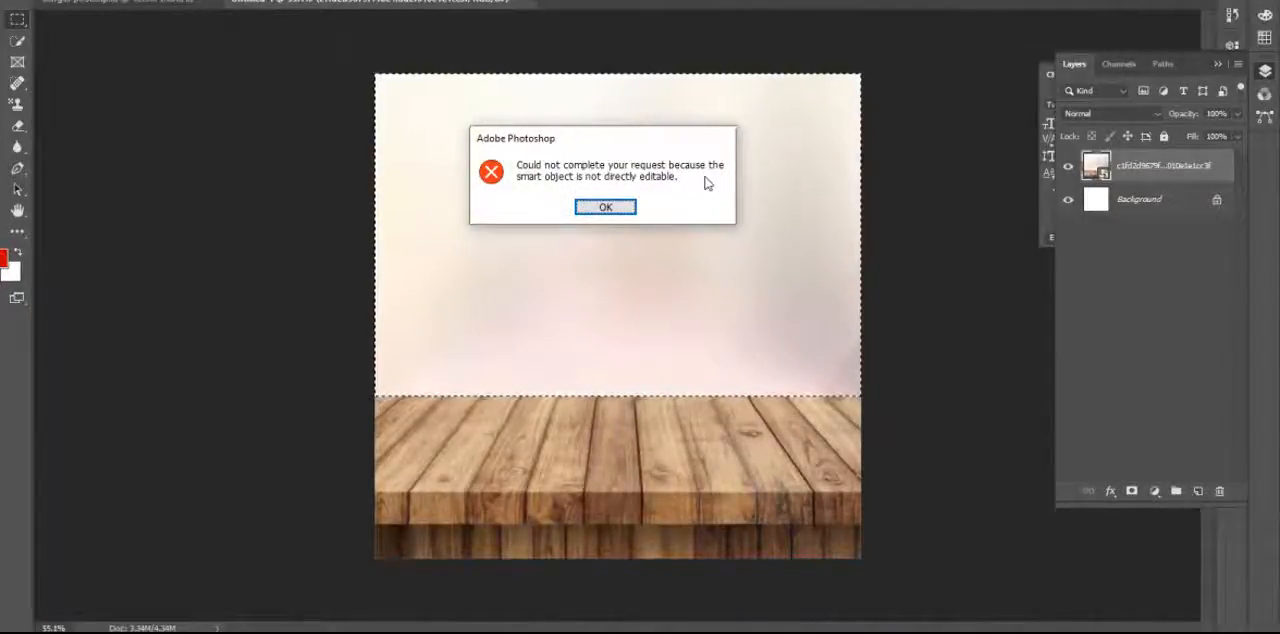
pyautogui.click(616, 210)
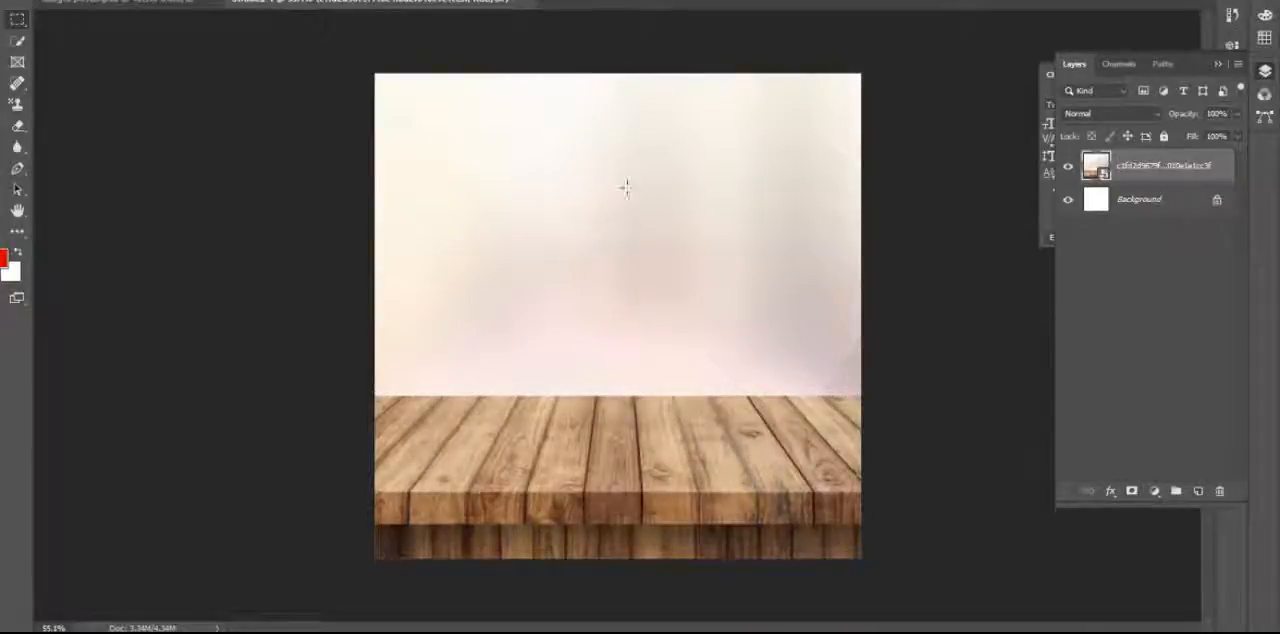
# Rasterize the tabletop layer, then delete the blurred backdrop above the planks with a rectangular marquee selection and deselect.
pyautogui.rightClick(1136, 170)
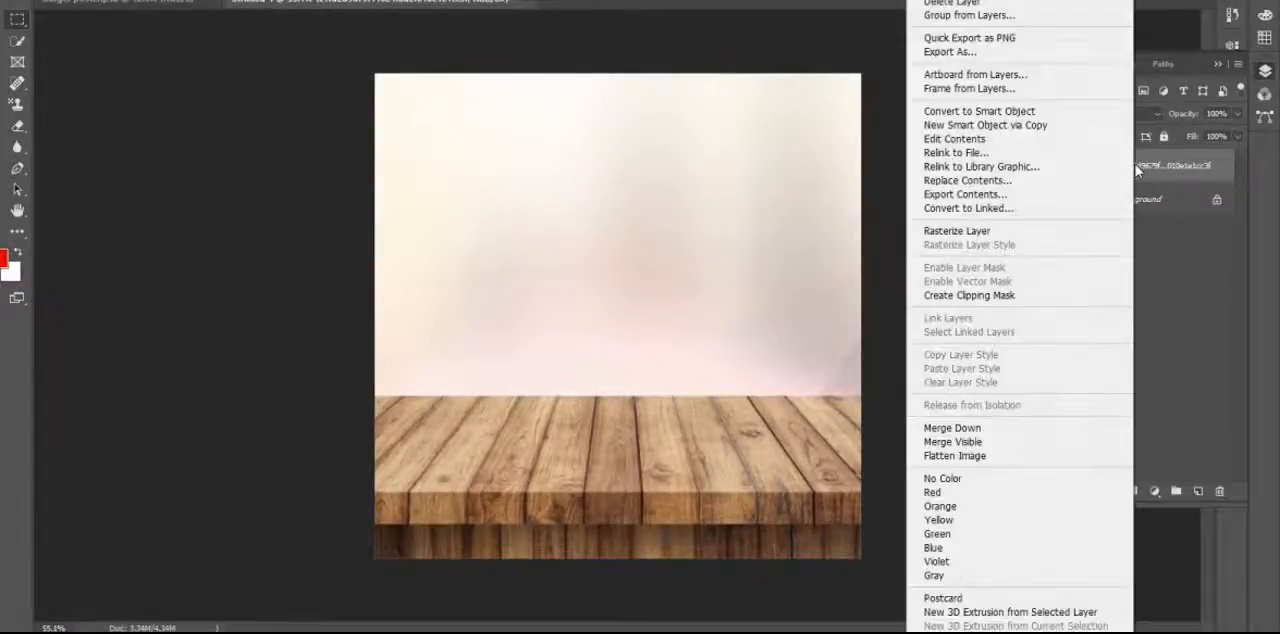
pyautogui.click(1063, 237)
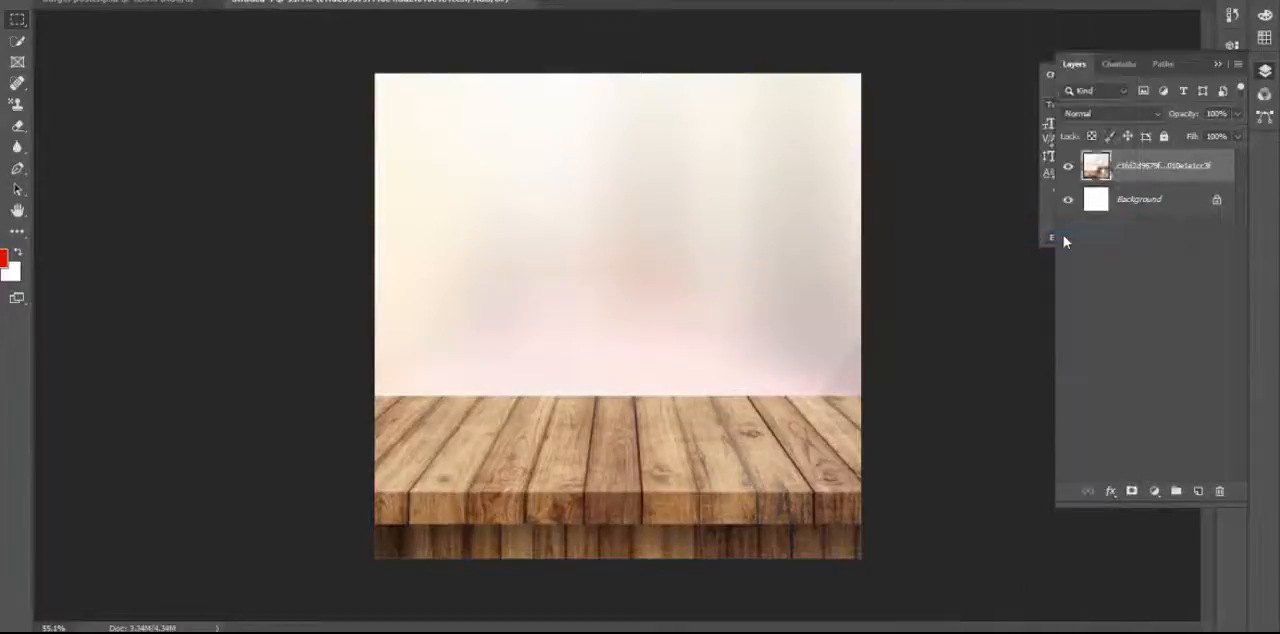
pyautogui.click(17, 19)
pyautogui.moveTo(375, 73); pyautogui.dragTo(946, 398)
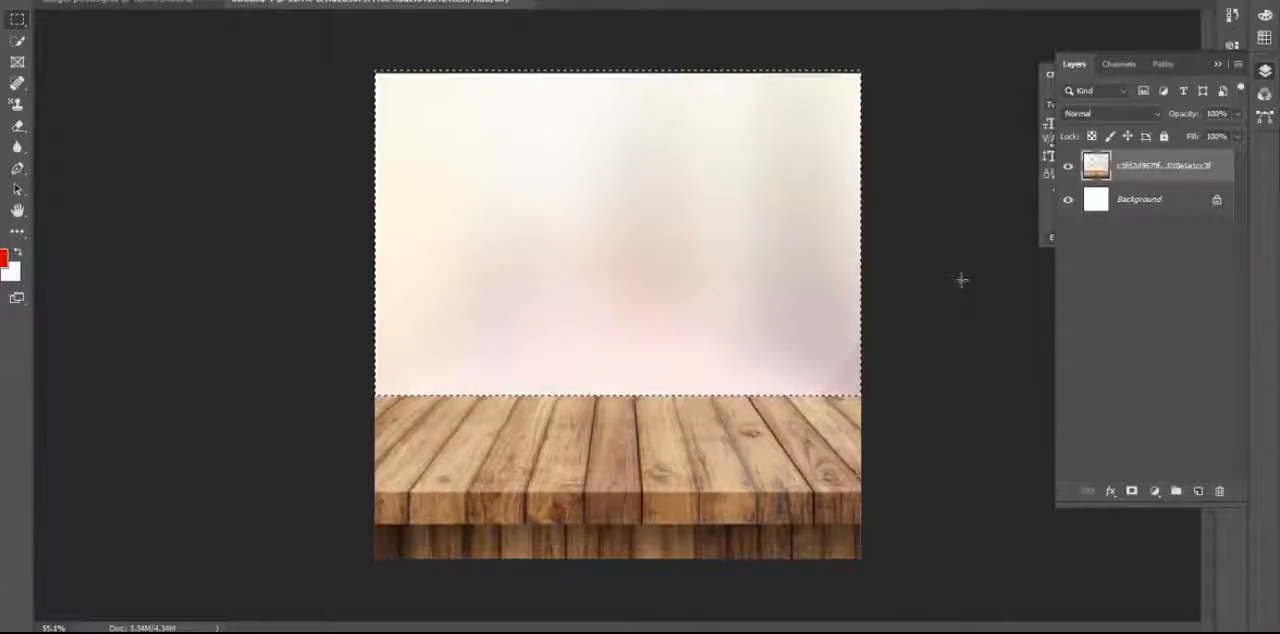
pyautogui.press('Delete')
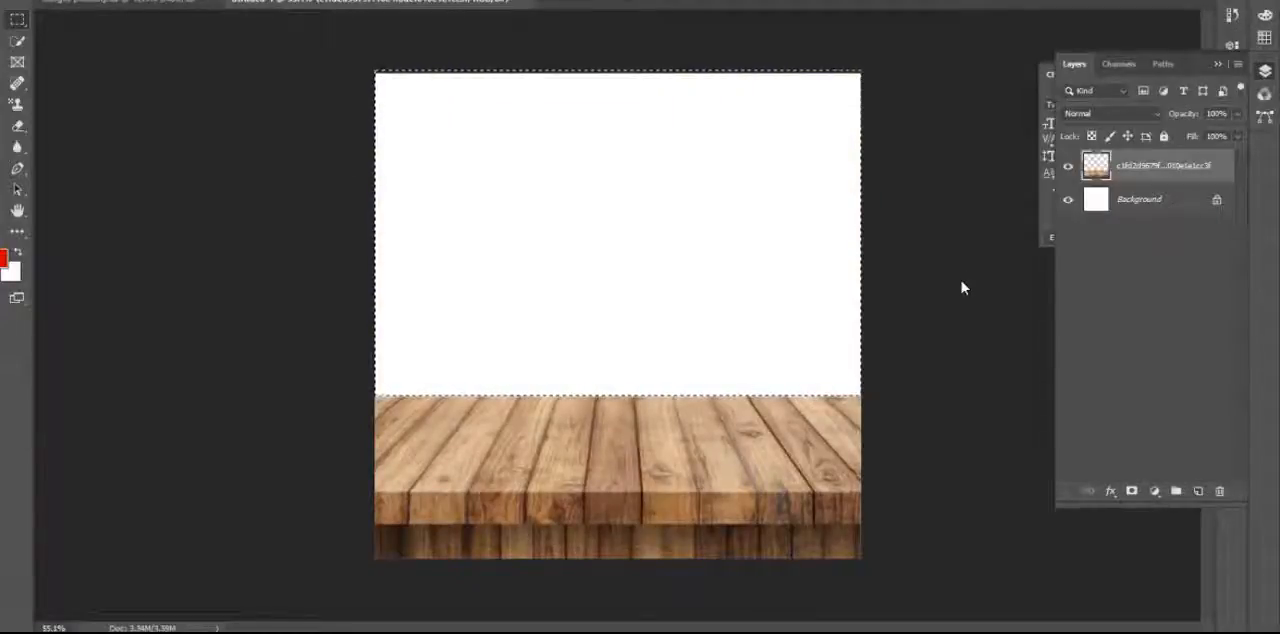
pyautogui.hotkey('ctrl', 'd')
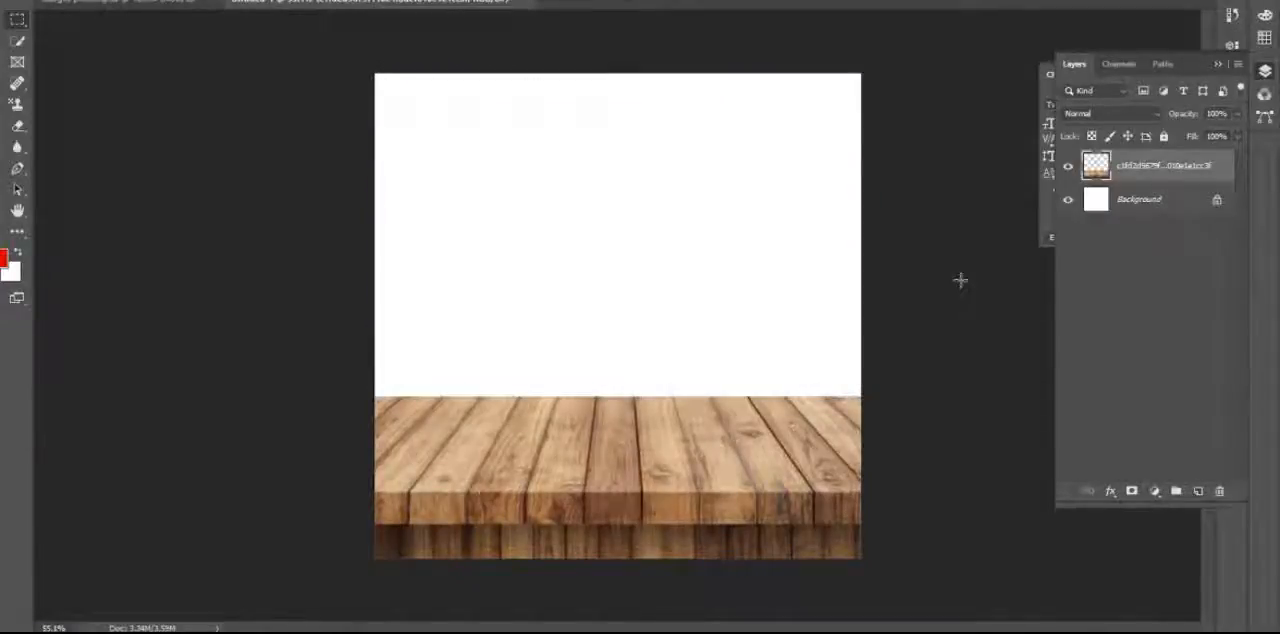
# Fill the Background layer with black using the Paint Bucket tool.
pyautogui.click(1128, 210)
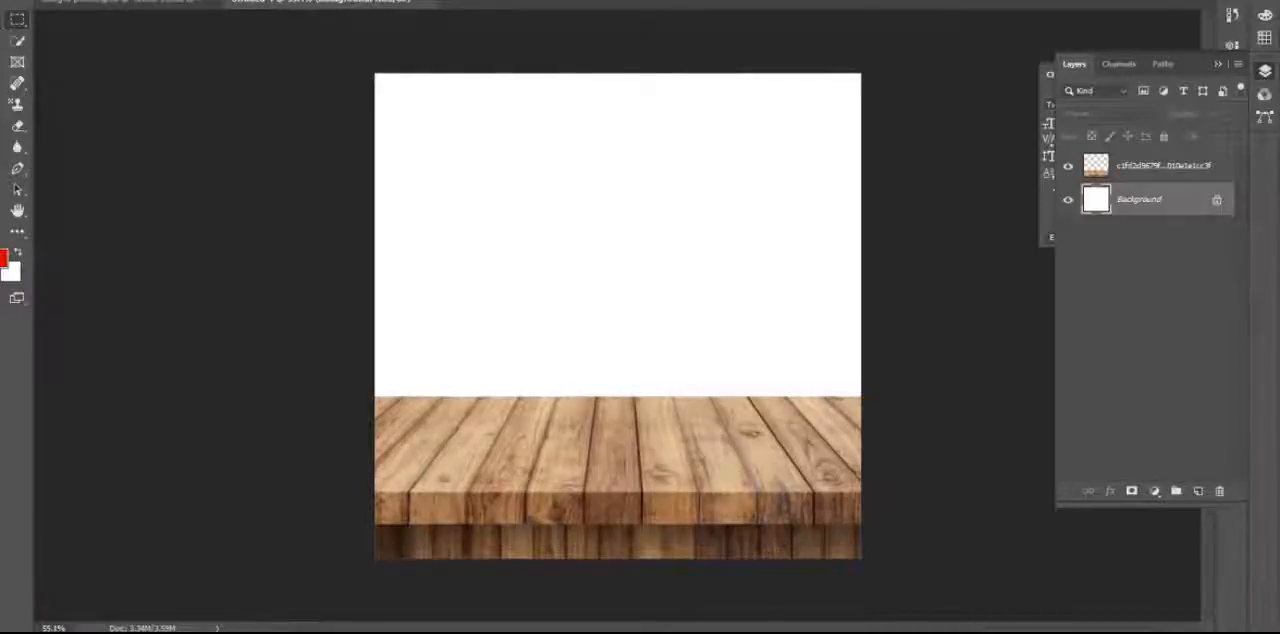
pyautogui.rightClick(8, 8)
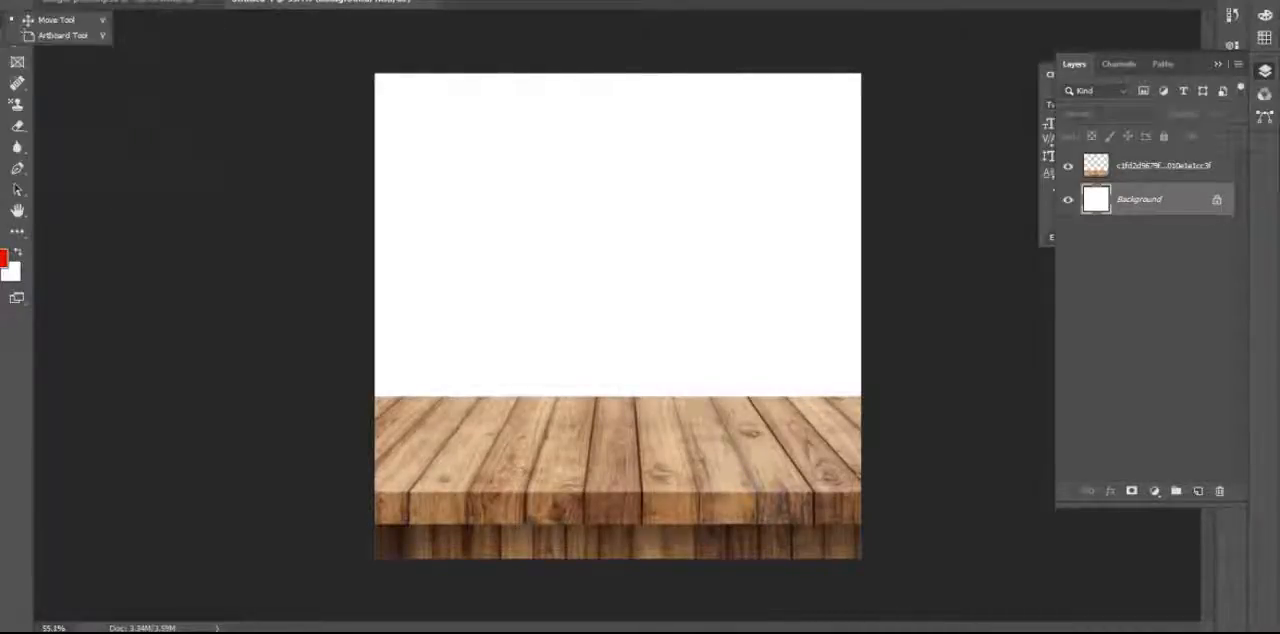
pyautogui.rightClick(17, 231)
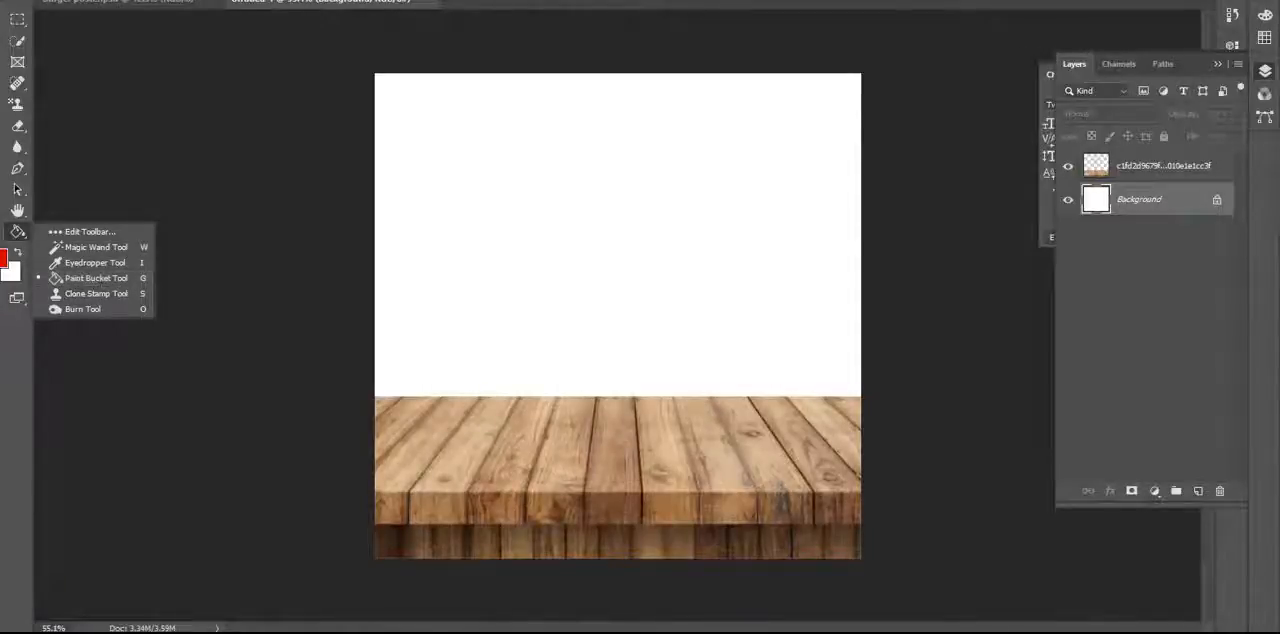
pyautogui.click(88, 278)
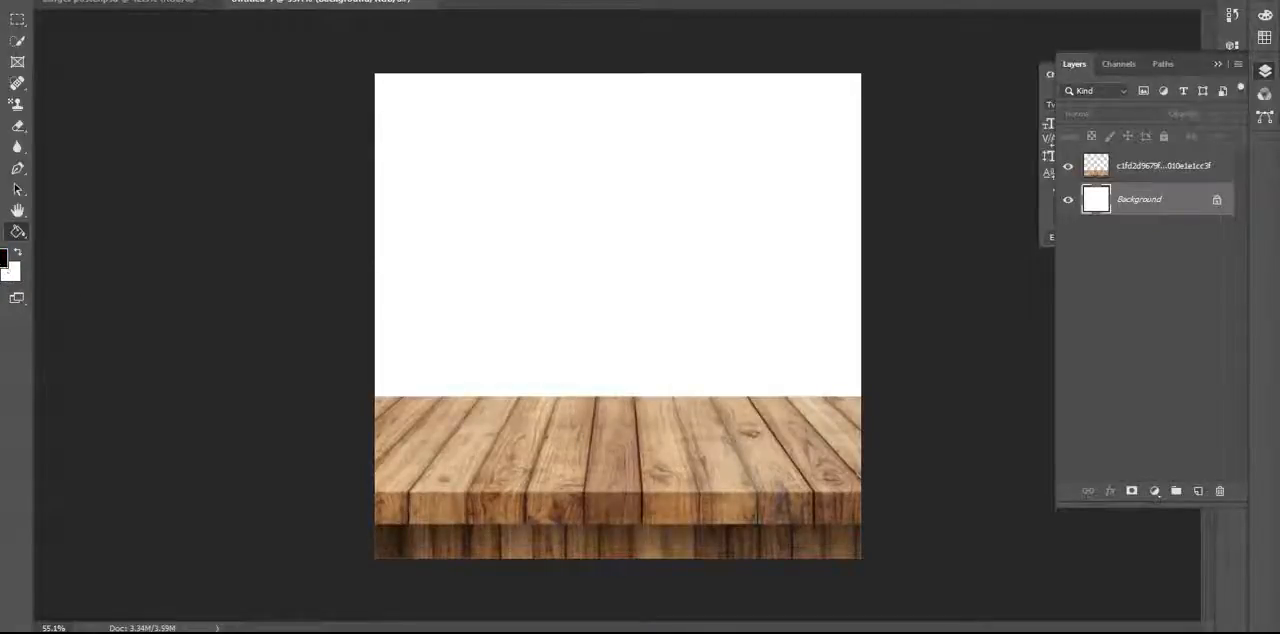
pyautogui.click(17, 233)
pyautogui.click(550, 213)
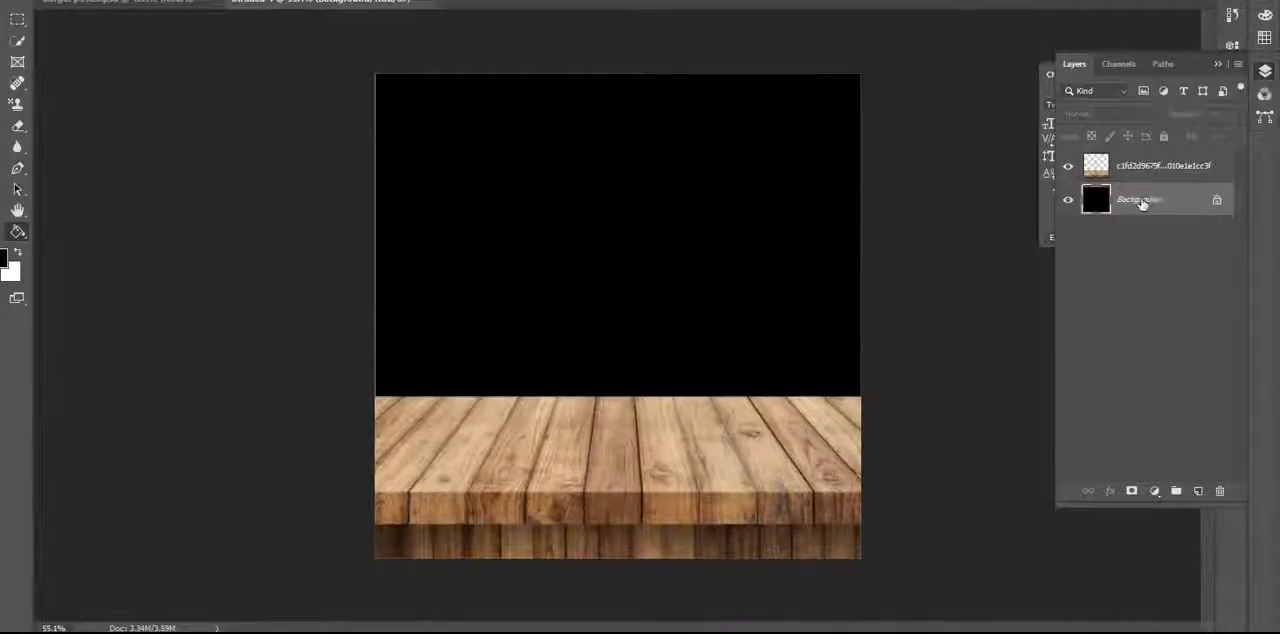
# Place the embedded image fried_chicken_PNG14108 and move it down, horizontally centred, so the chicken sits on the wooden tabletop.
pyautogui.click(0, 20)
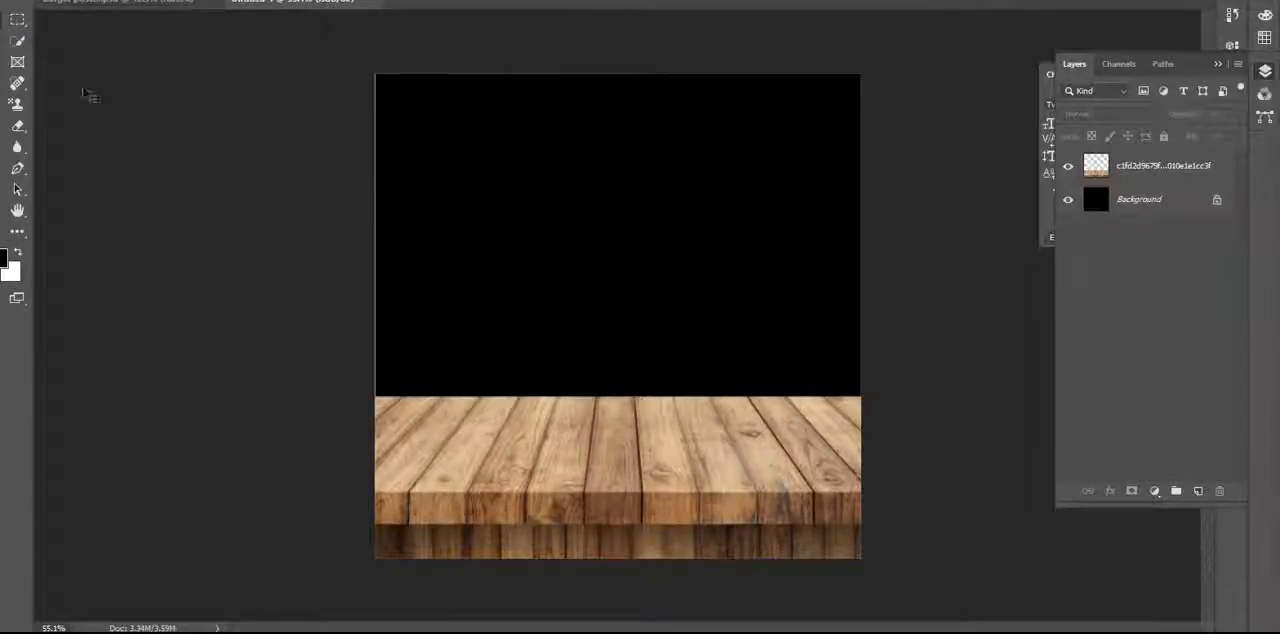
pyautogui.click(28, 0)
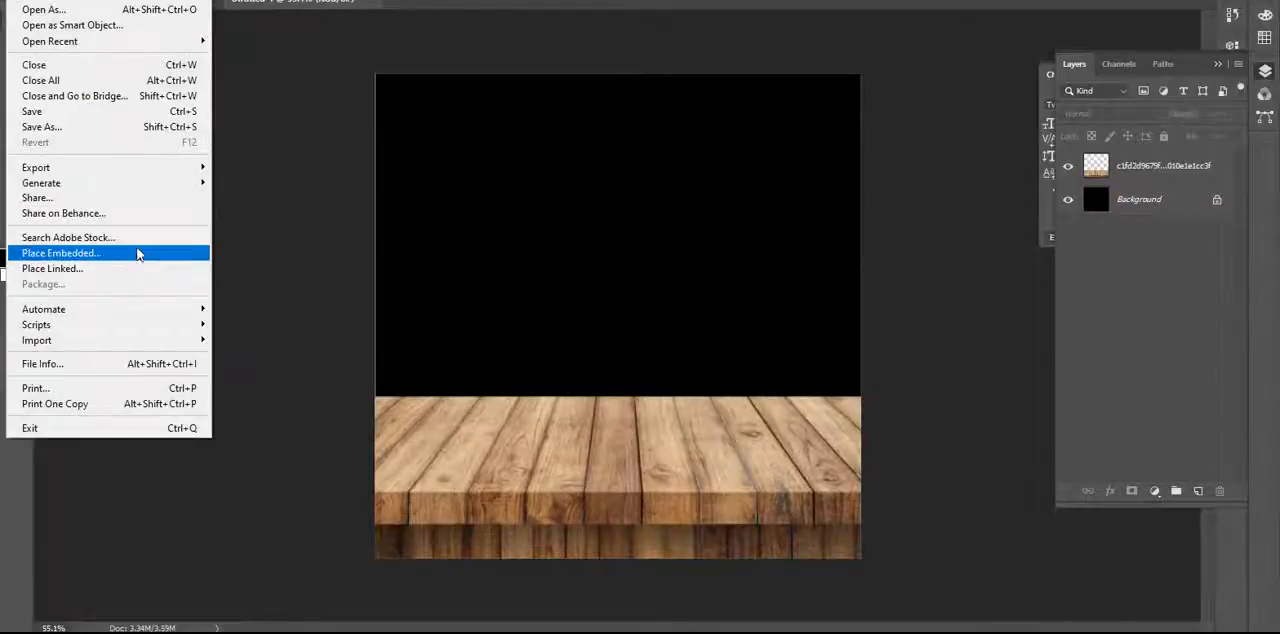
pyautogui.click(142, 255)
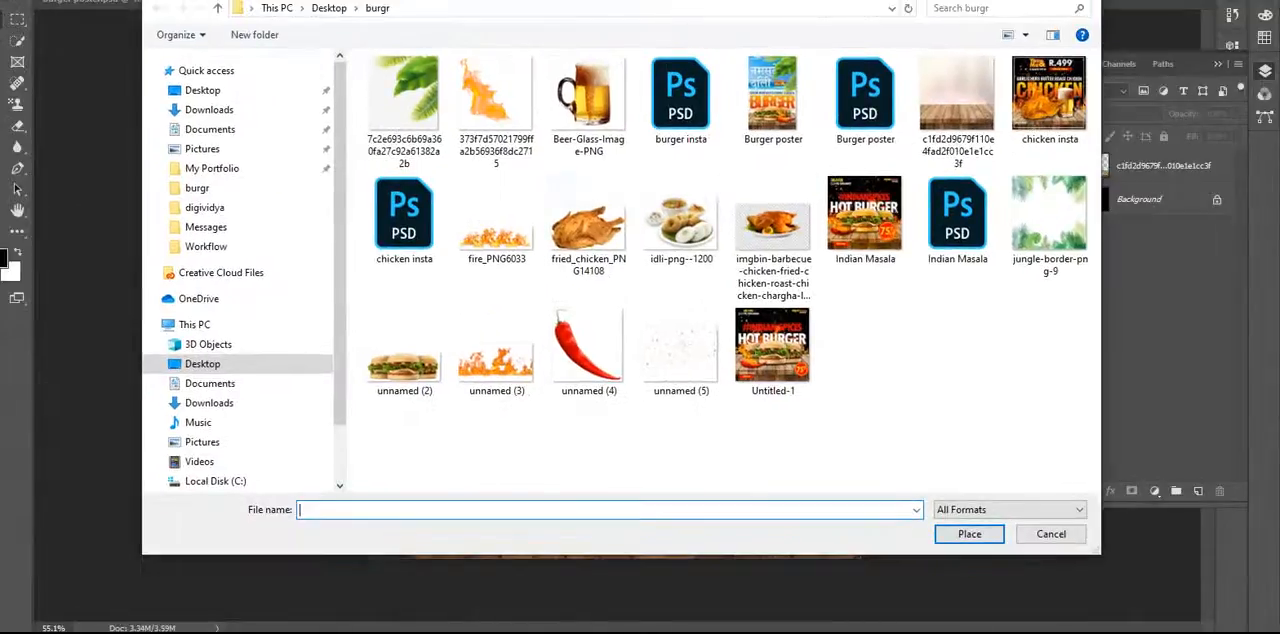
pyautogui.doubleClick(583, 228)
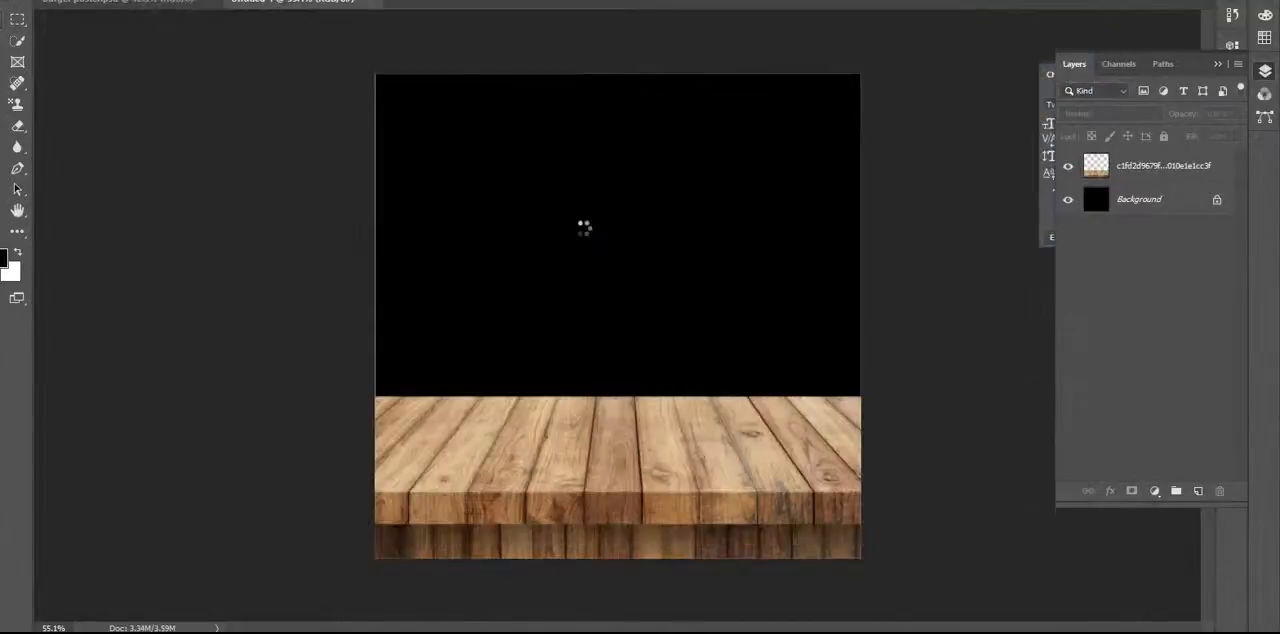
pyautogui.moveTo(648, 307); pyautogui.dragTo(648, 350)
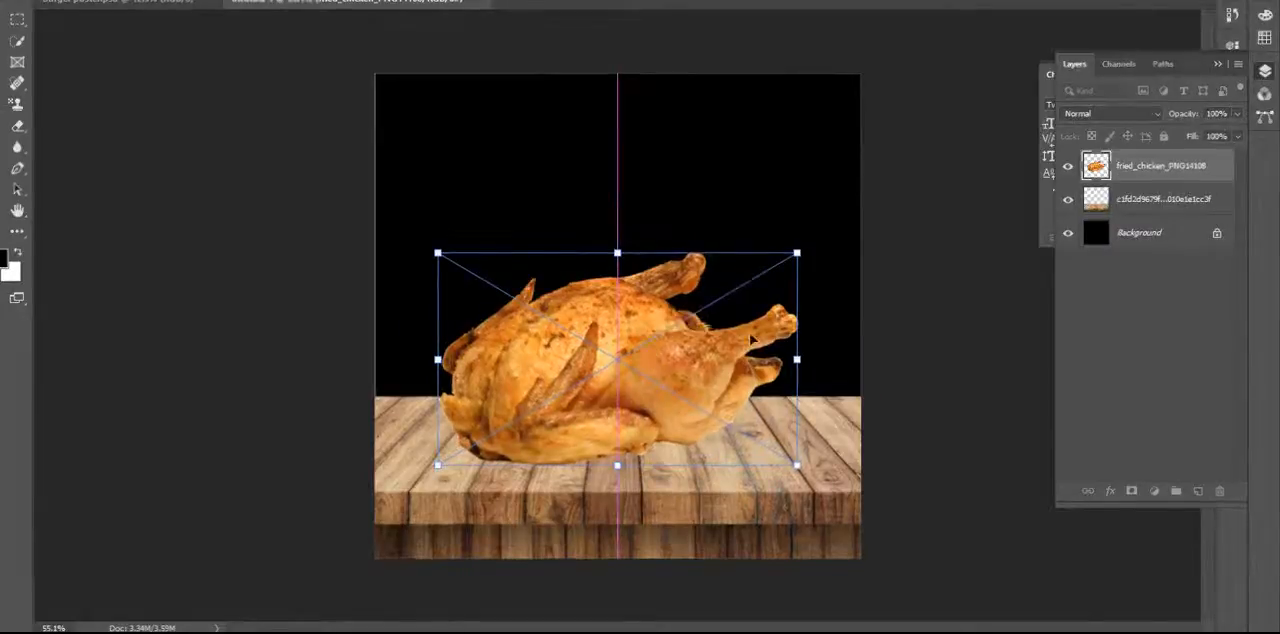
pyautogui.press('Return')
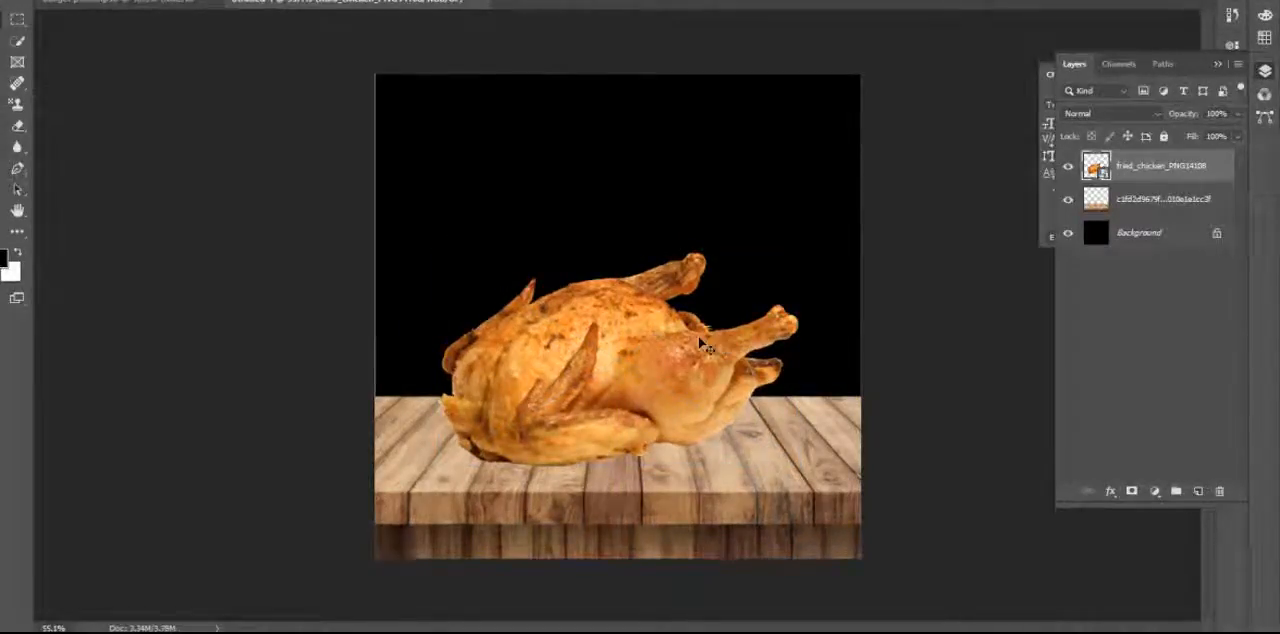
pyautogui.hotkey('ctrl', '+')
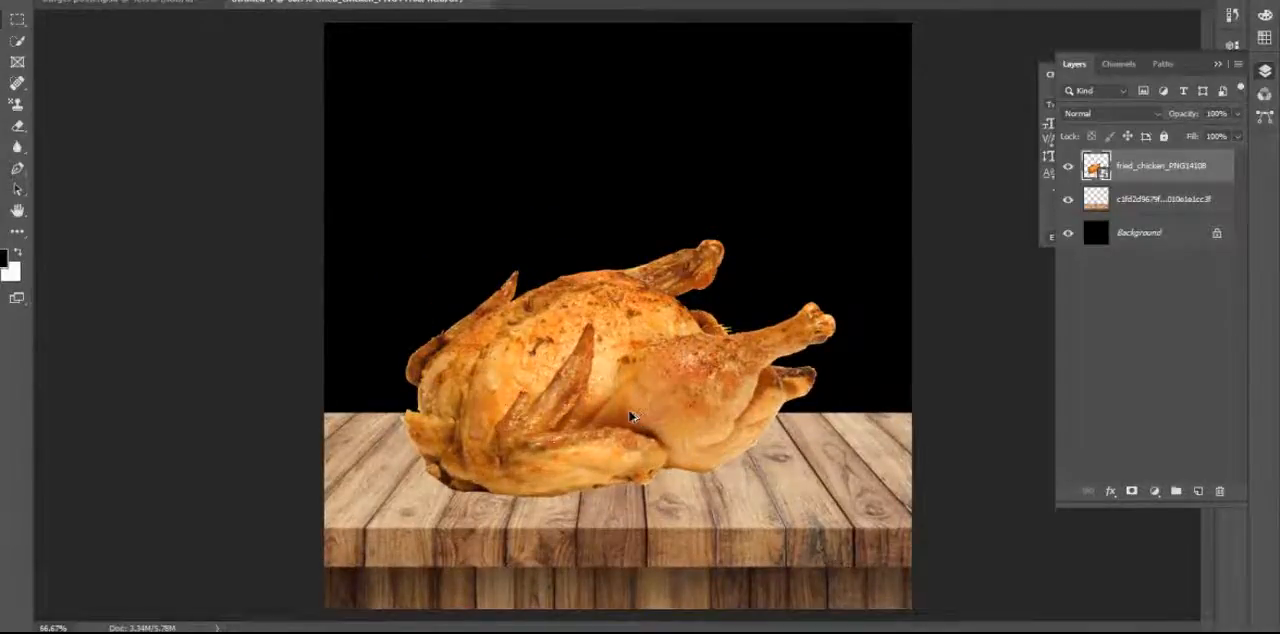
pyautogui.scroll(4, 631, 416)
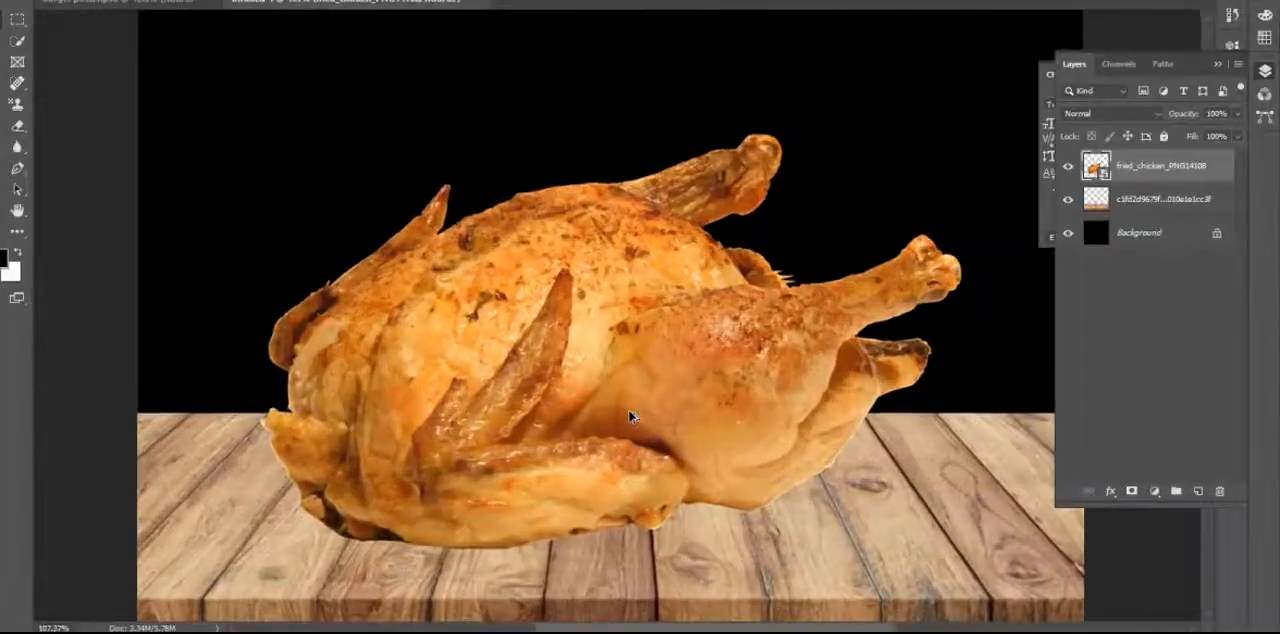
# Move the chicken slightly to the left and up on the wooden tabletop.
pyautogui.moveTo(691, 391); pyautogui.dragTo(580, 343)
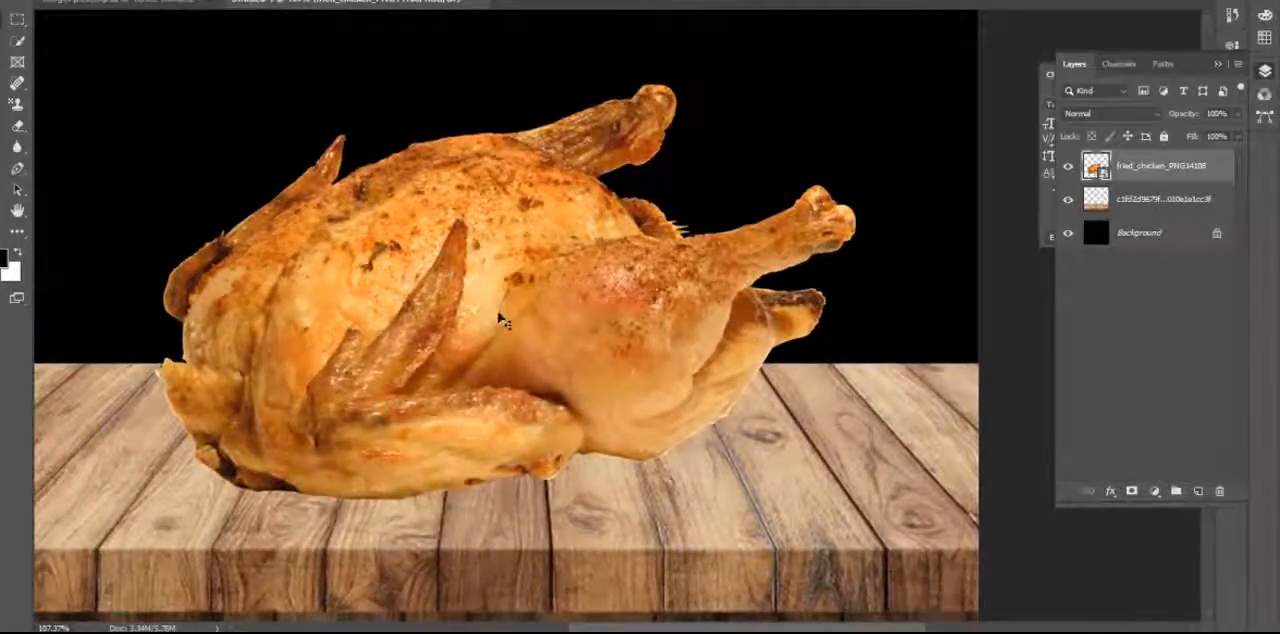
pyautogui.moveTo(536, 332); pyautogui.dragTo(508, 324)
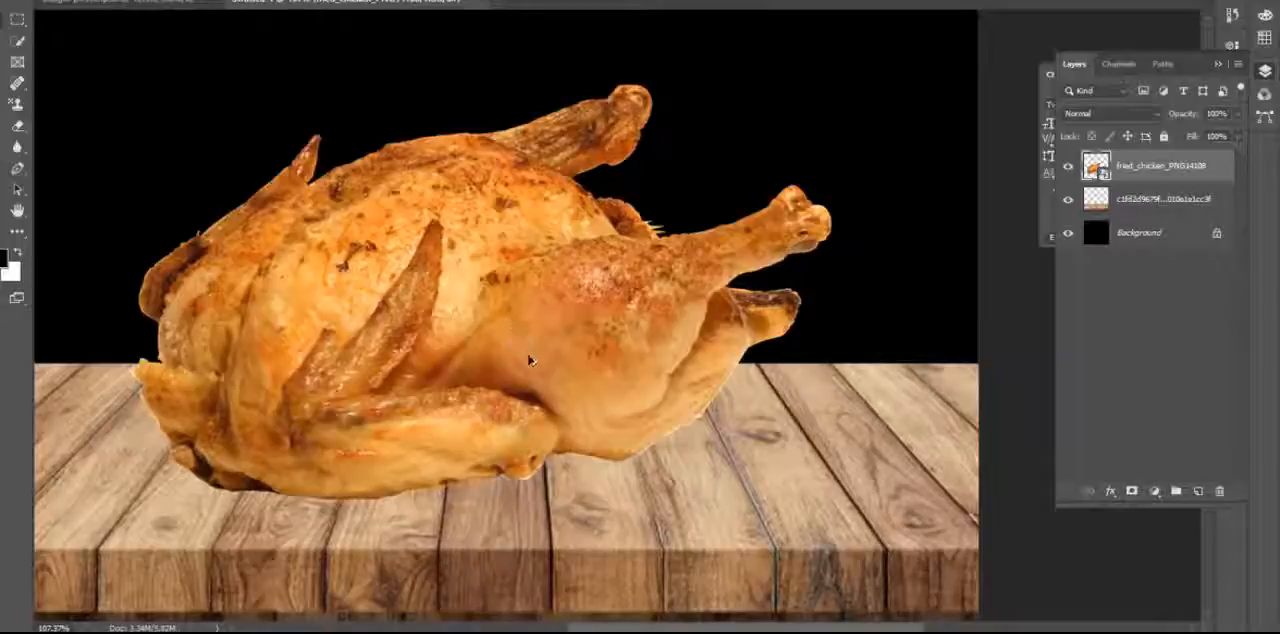
pyautogui.scroll(-2, 530, 360)
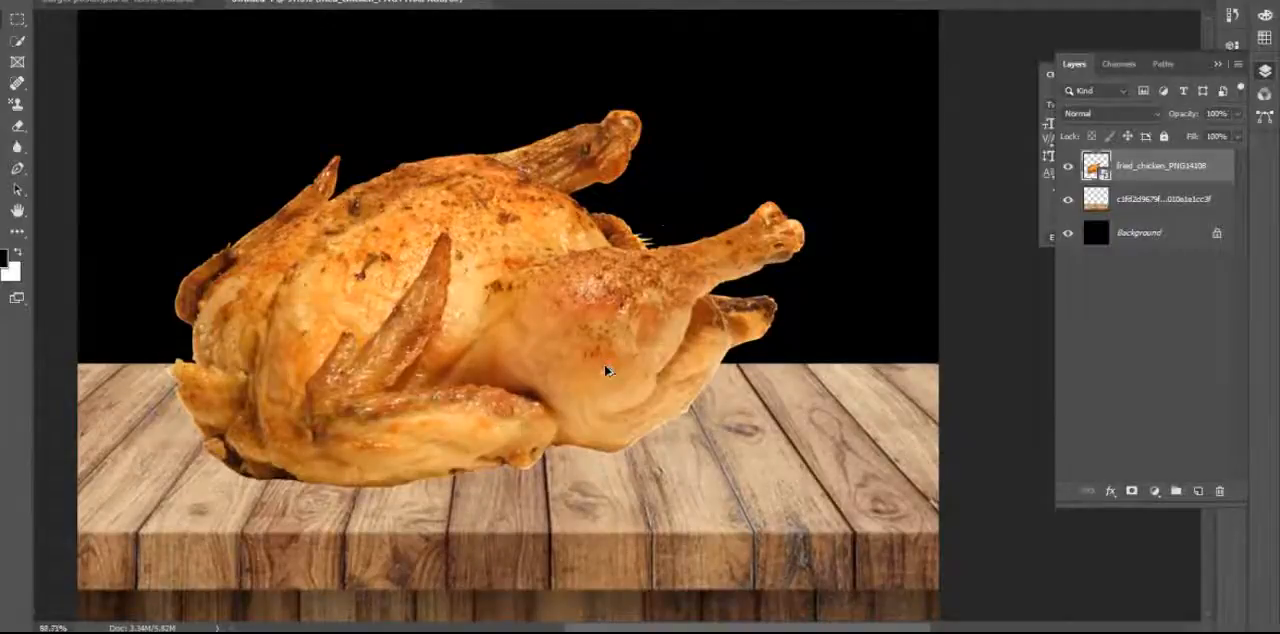
pyautogui.scroll(-1, 606, 371)
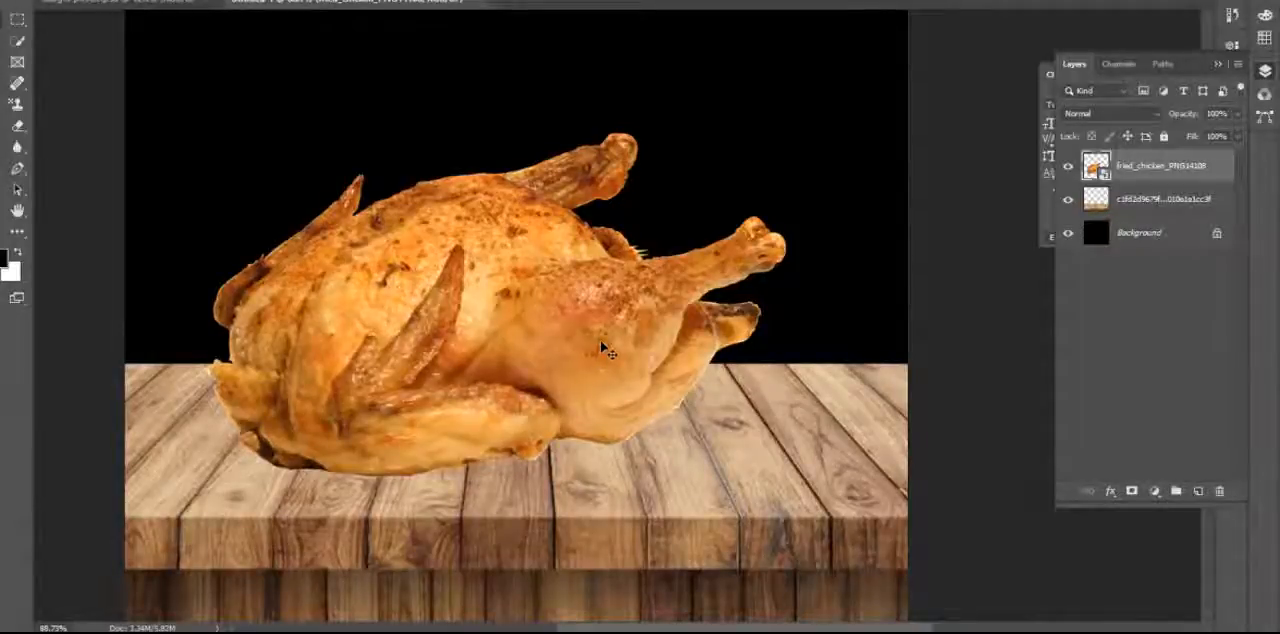
pyautogui.moveTo(603, 342); pyautogui.dragTo(604, 338)
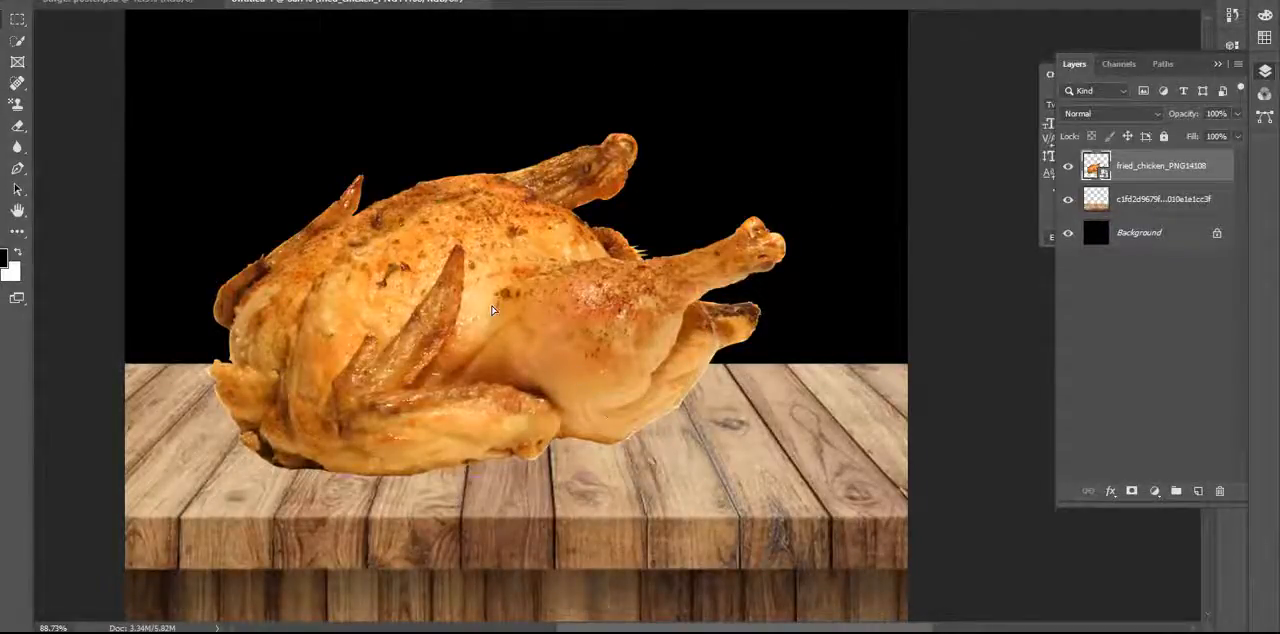
pyautogui.moveTo(492, 321); pyautogui.dragTo(487, 290)
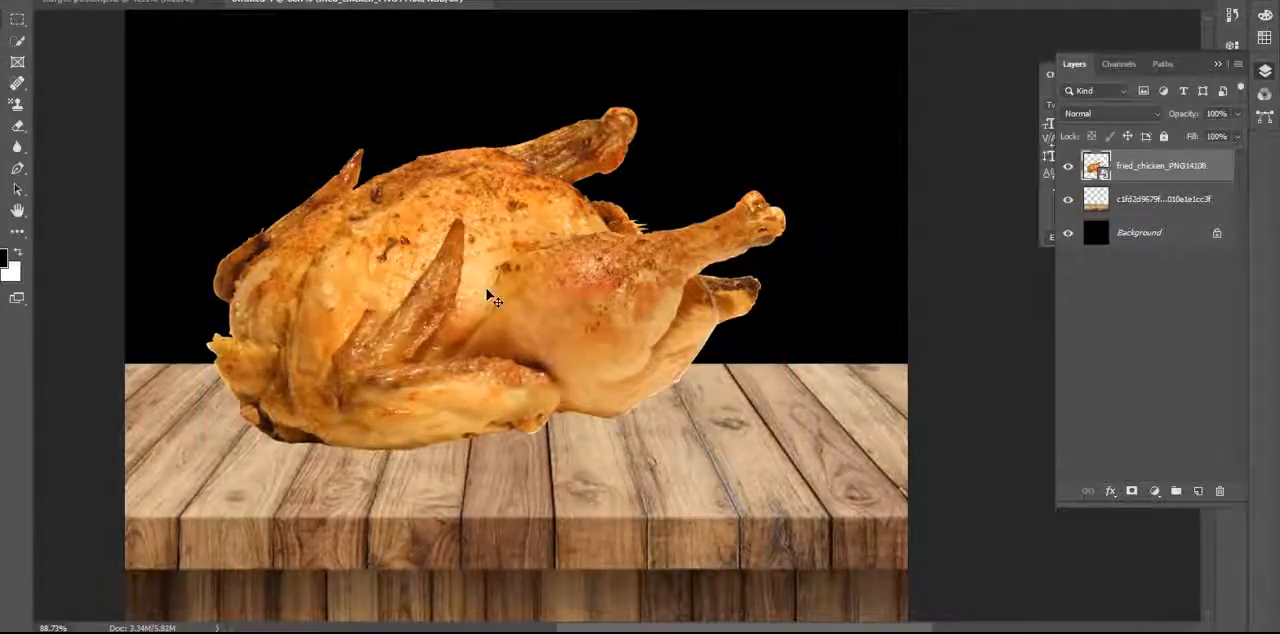
pyautogui.scroll(-3, 684, 479)
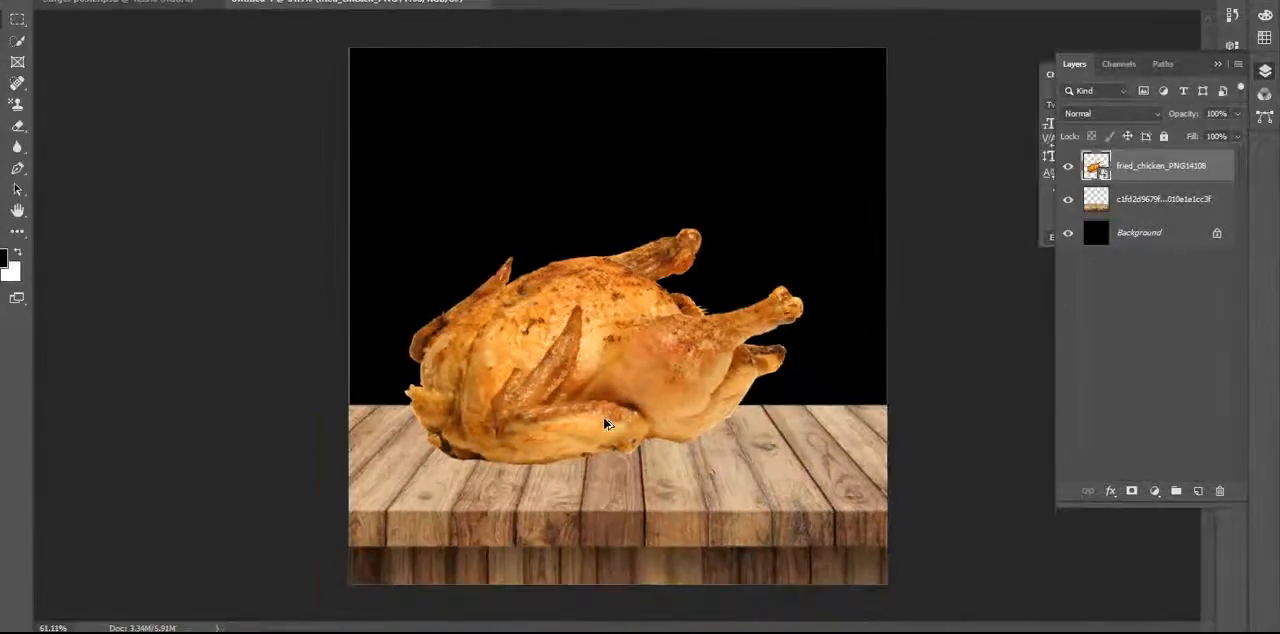
pyautogui.scroll(-1, 615, 335)
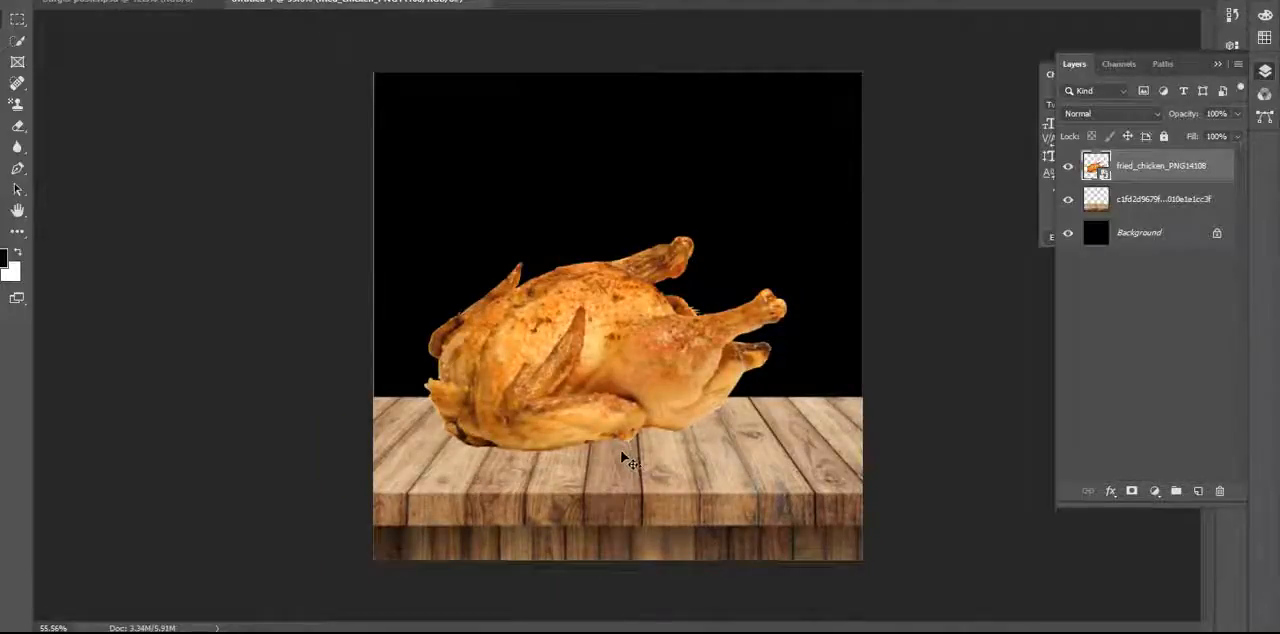
pyautogui.scroll(-1, 525, 418)
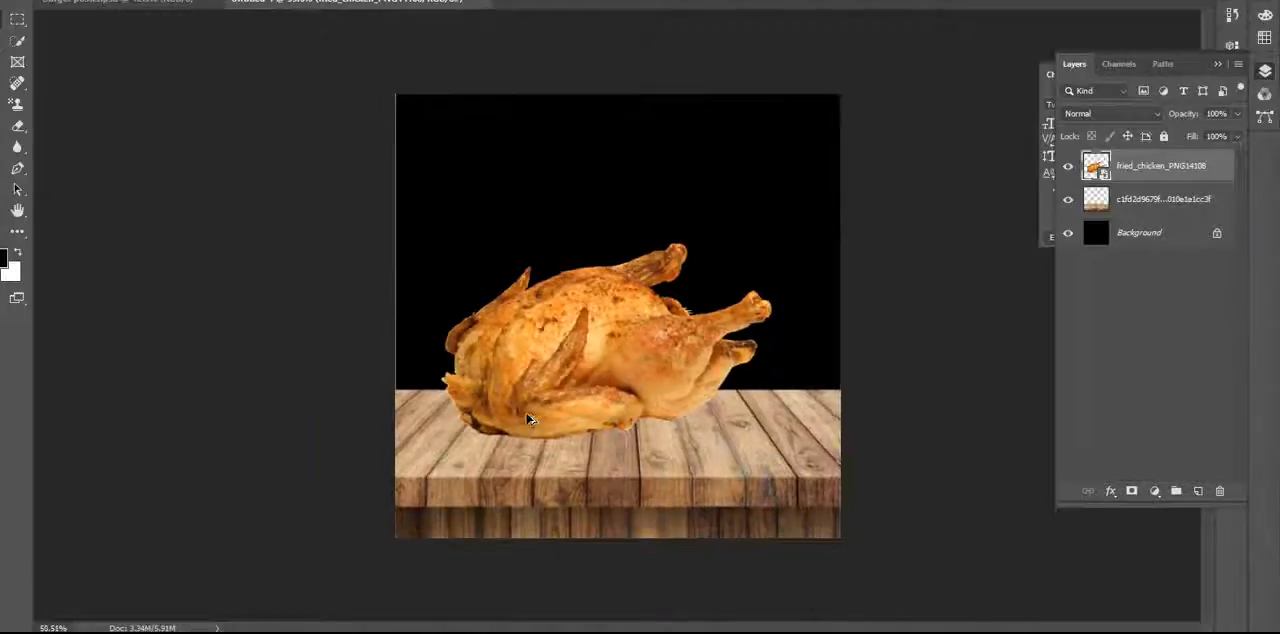
# Add a Drop Shadow to the chicken layer with angle 117°, distance 29 px, spread 1% and size 49 px.
pyautogui.scroll(1, 645, 447)
pyautogui.scroll(4, 645, 448)
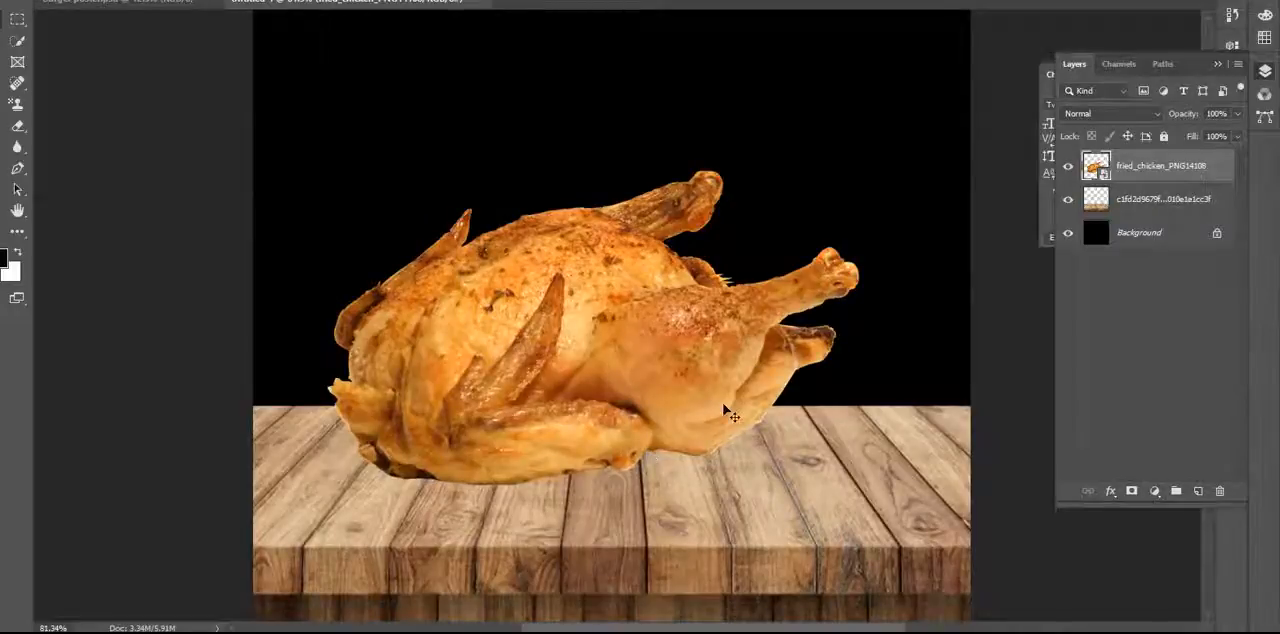
pyautogui.moveTo(739, 340); pyautogui.dragTo(680, 256)
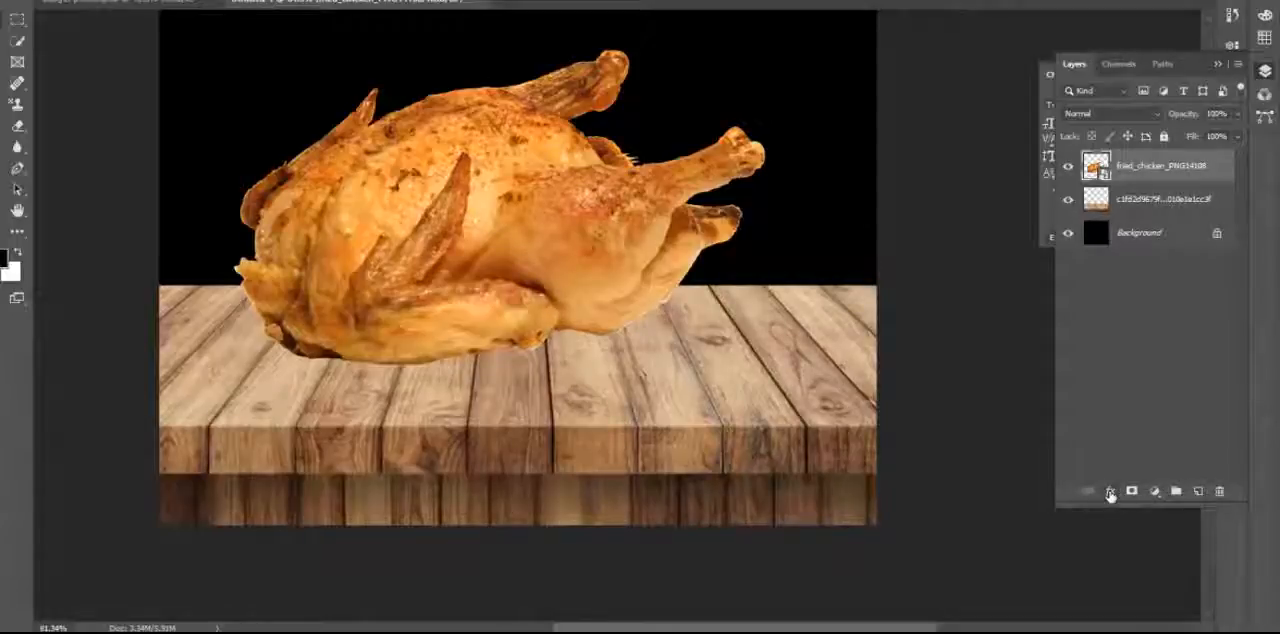
pyautogui.click(1110, 492)
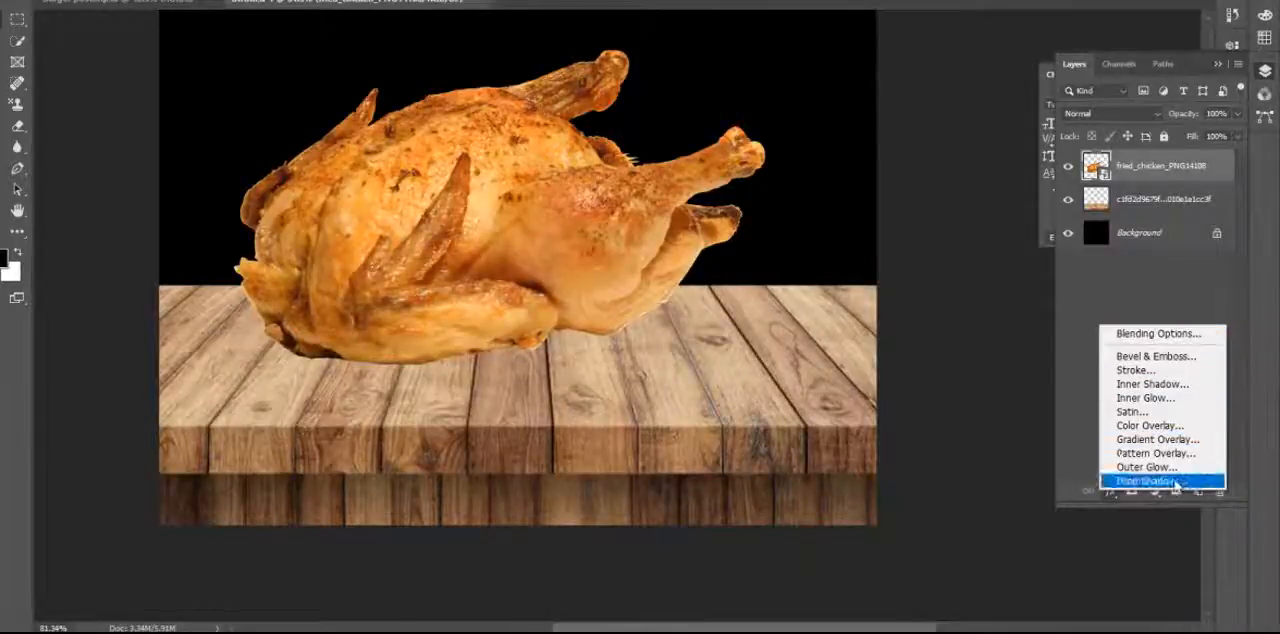
pyautogui.click(1150, 481)
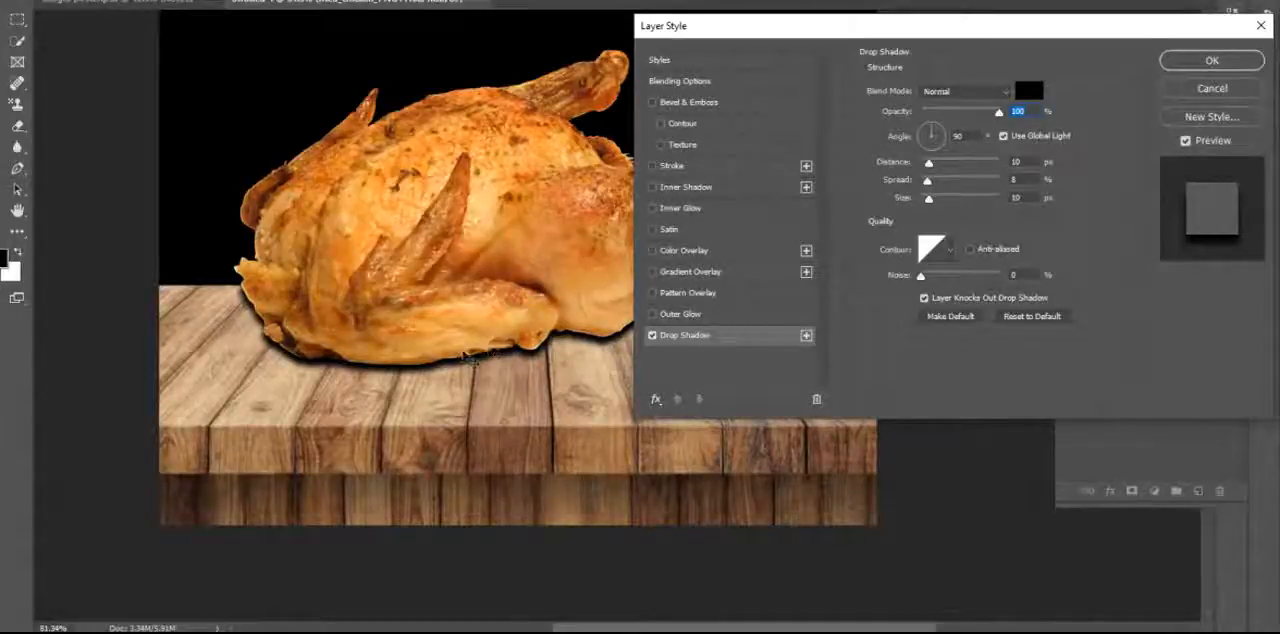
pyautogui.click(930, 135)
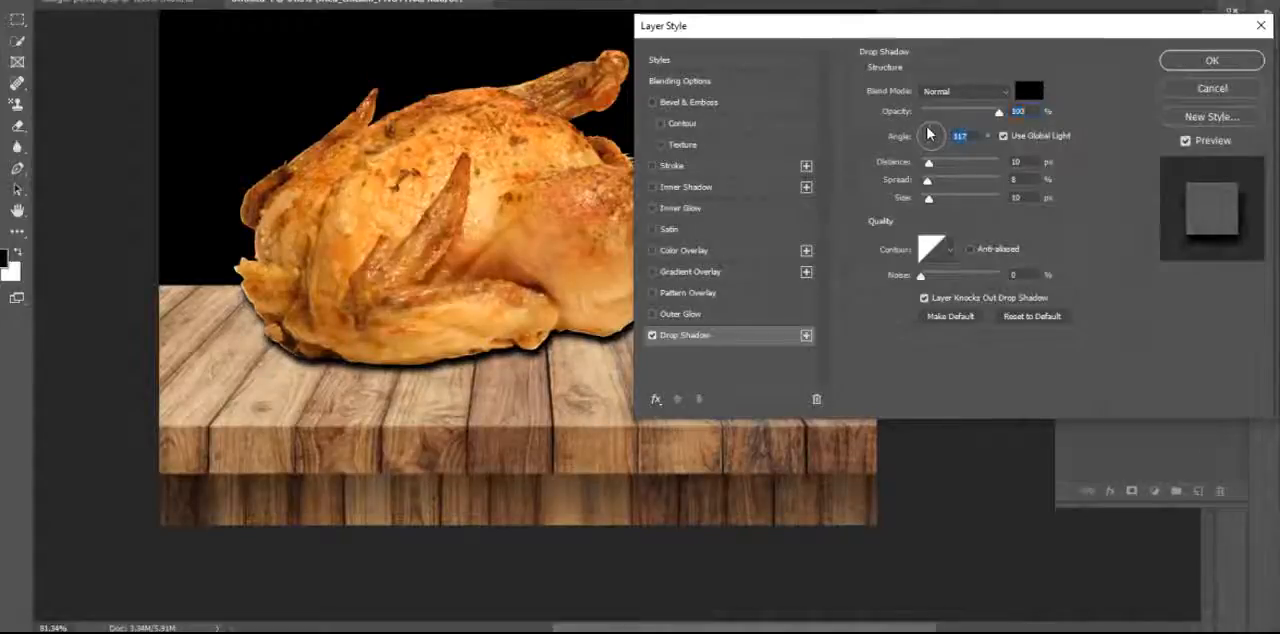
pyautogui.moveTo(928, 162)
pyautogui.mouseDown()
pyautogui.moveTo(946, 163)
pyautogui.moveTo(926, 184)
pyautogui.moveTo(945, 184)
pyautogui.moveTo(912, 184)
pyautogui.moveTo(945, 207)
pyautogui.moveTo(957, 165)
pyautogui.moveTo(941, 165)
pyautogui.mouseUp()
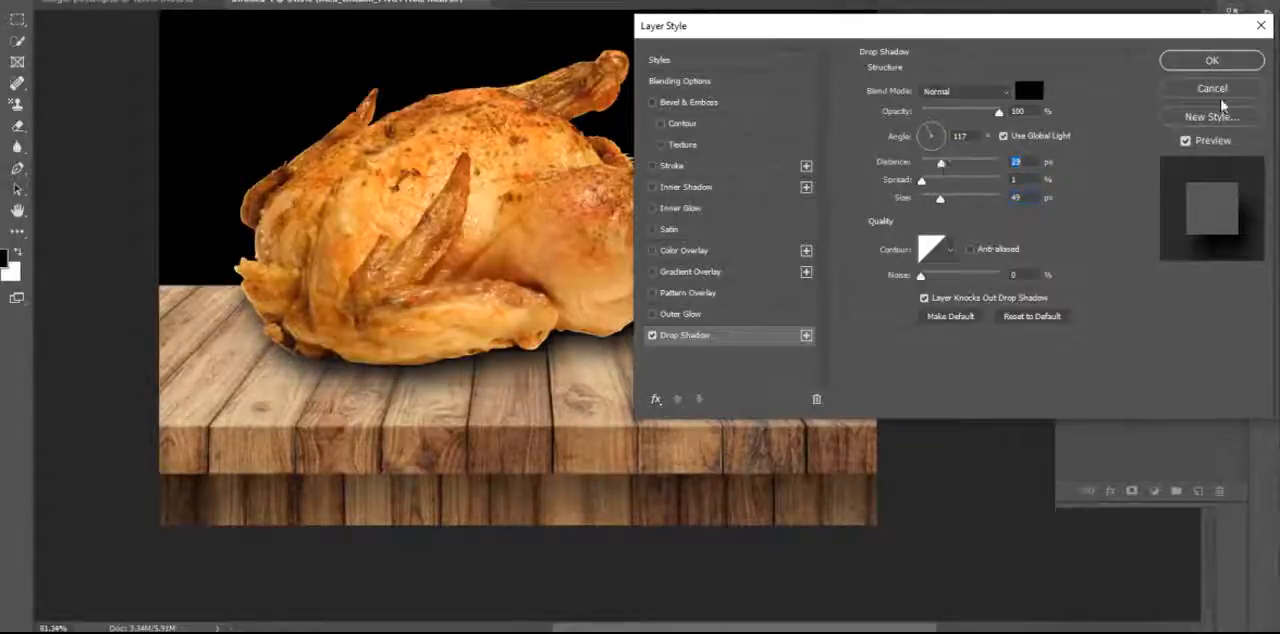
pyautogui.click(1209, 62)
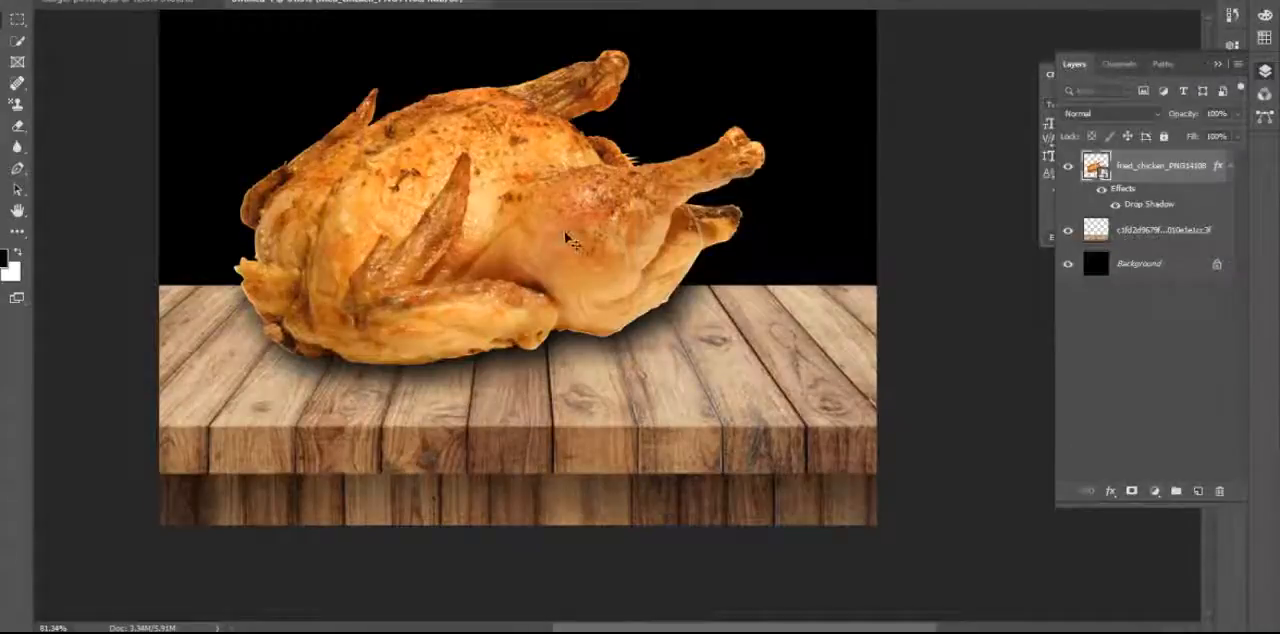
# Move the chicken with its shadow slightly lower on the wooden planks.
pyautogui.moveTo(563, 244); pyautogui.dragTo(565, 255)
pyautogui.scroll(-4, 640, 410)
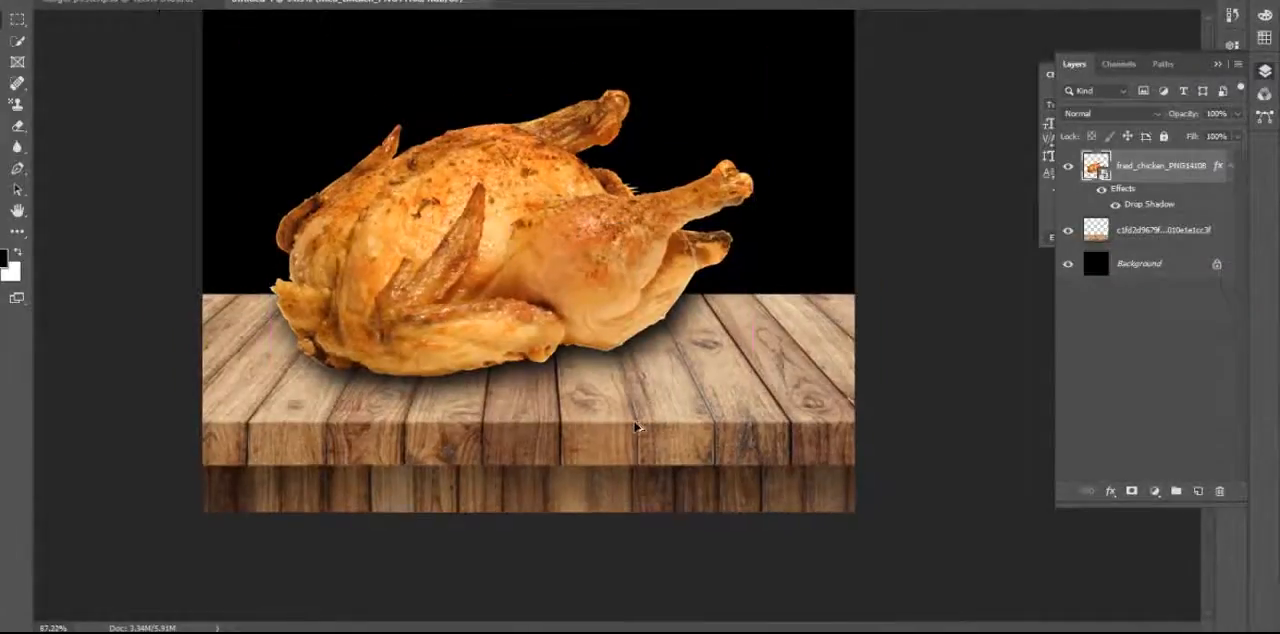
pyautogui.scroll(-2, 636, 428)
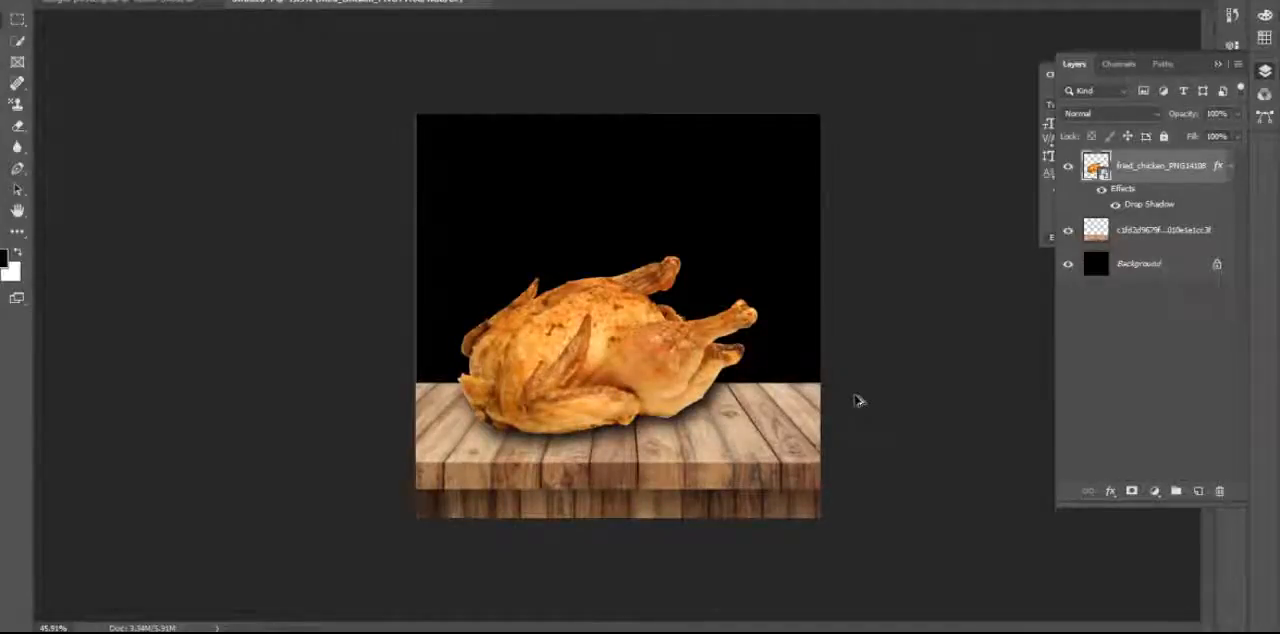
pyautogui.scroll(2, 843, 442)
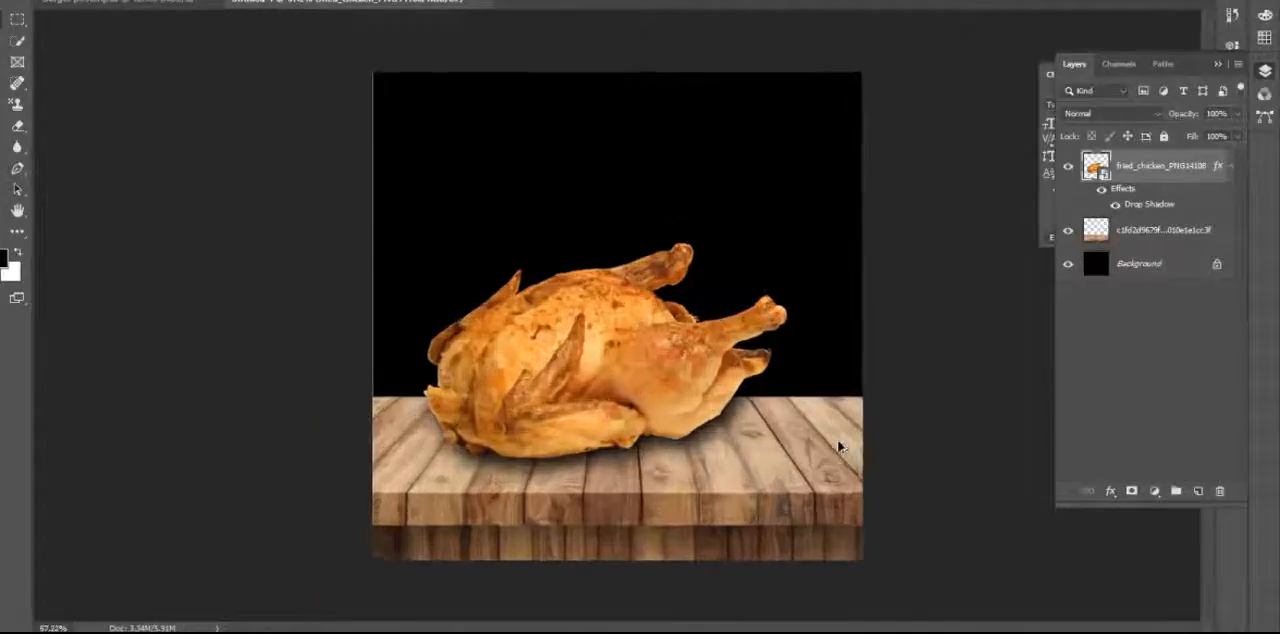
pyautogui.scroll(1, 840, 446)
pyautogui.scroll(-1, 840, 446)
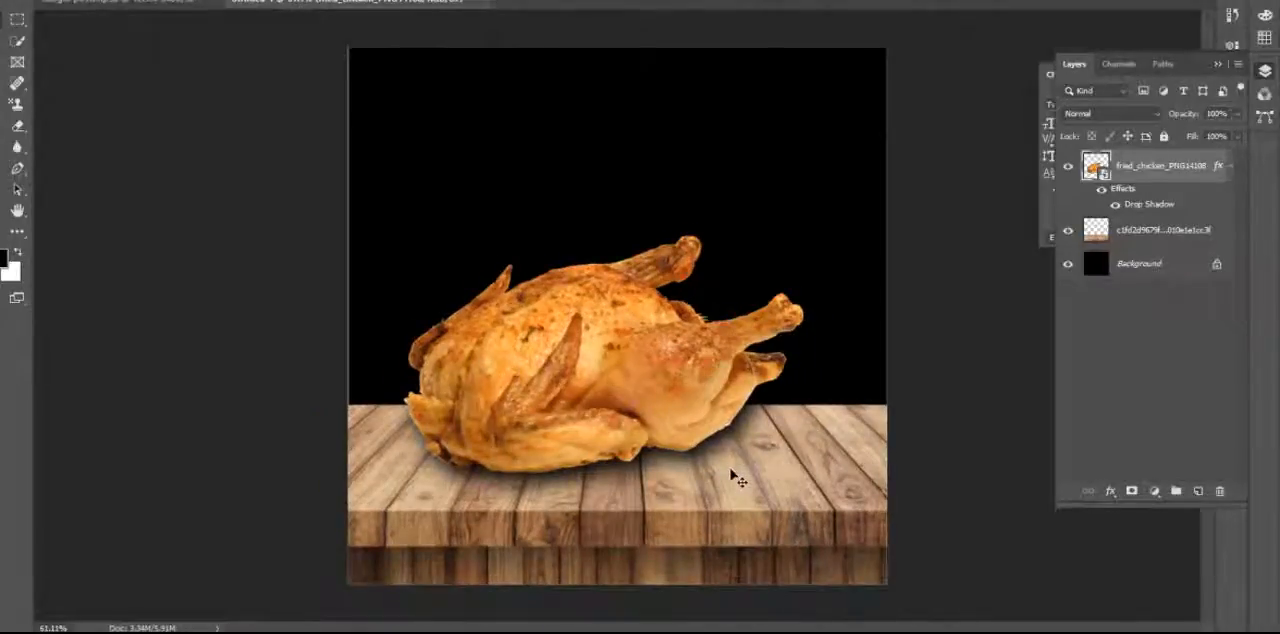
pyautogui.scroll(2, 738, 481)
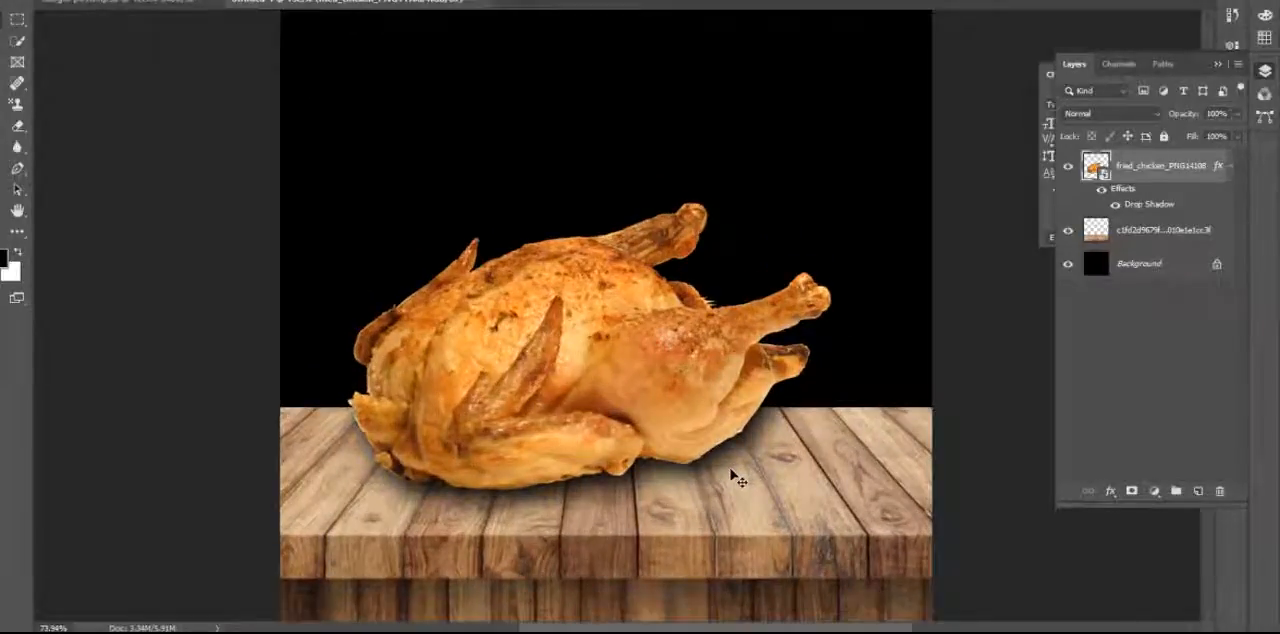
pyautogui.moveTo(743, 428); pyautogui.dragTo(718, 410)
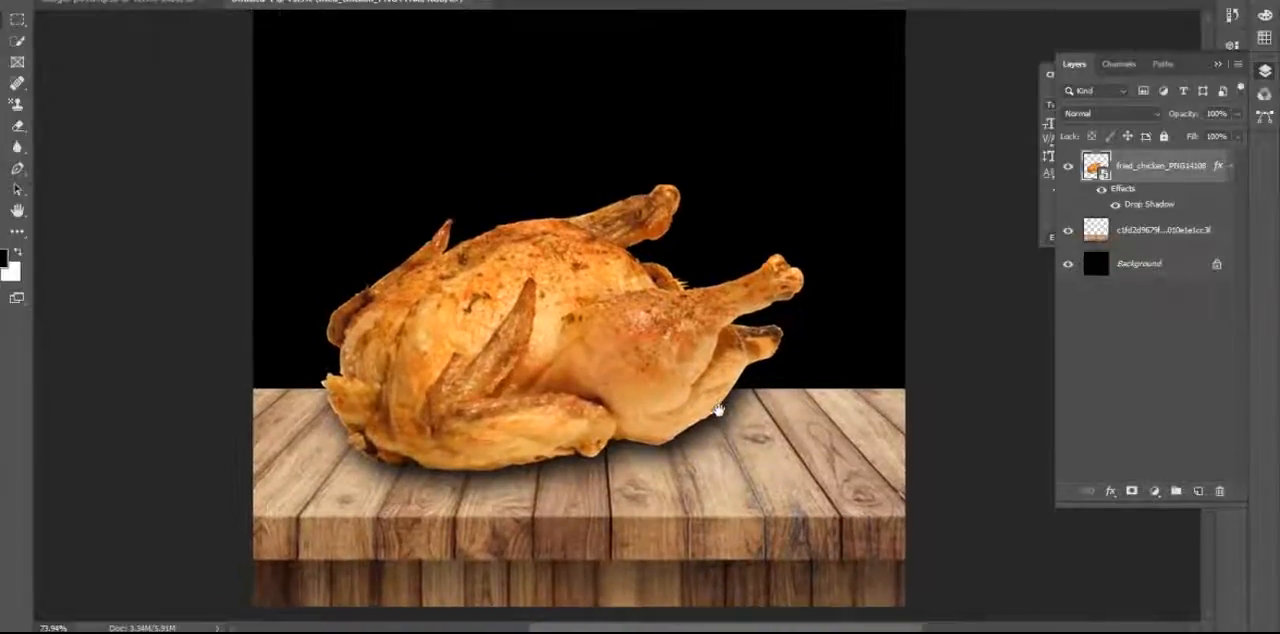
pyautogui.scroll(-1, 727, 423)
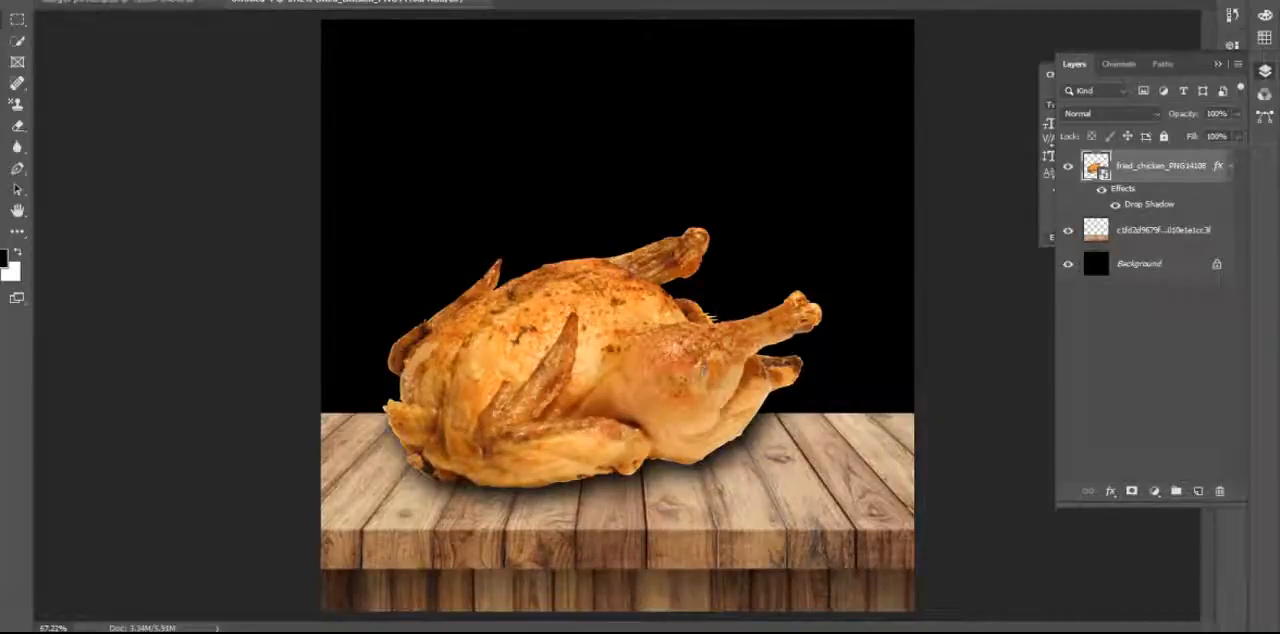
# Place the embedded flame image unnamed (3) and stretch it across the full canvas width over the chicken.
pyautogui.hotkey('alt', 'f')
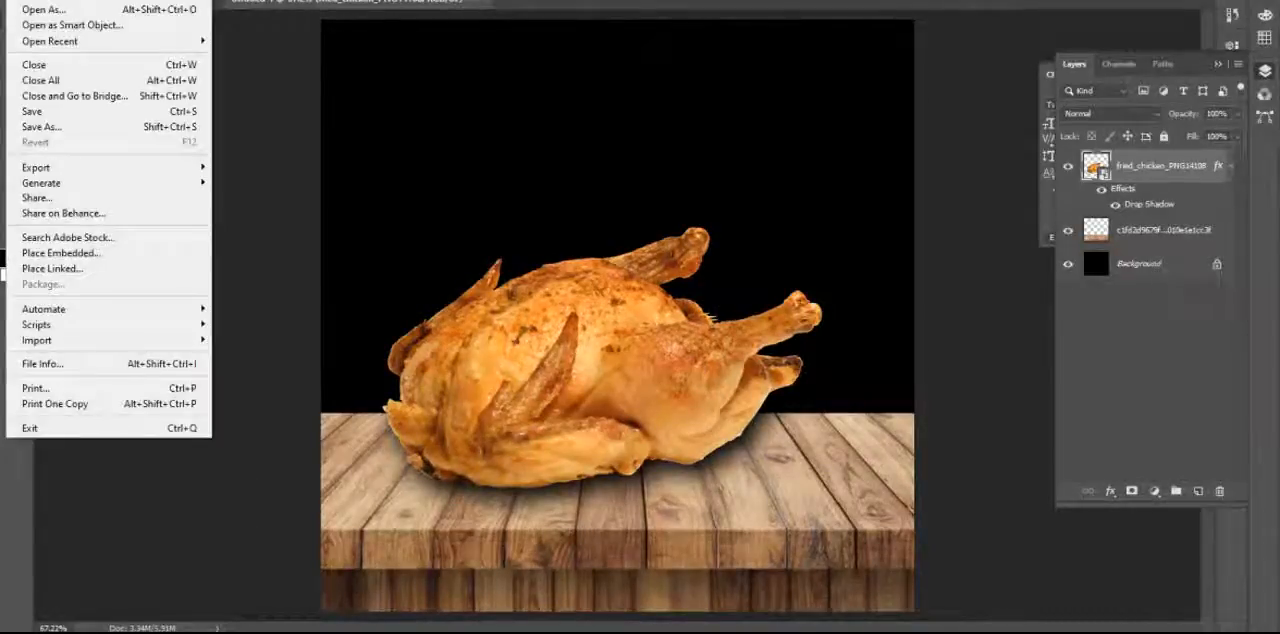
pyautogui.click(104, 253)
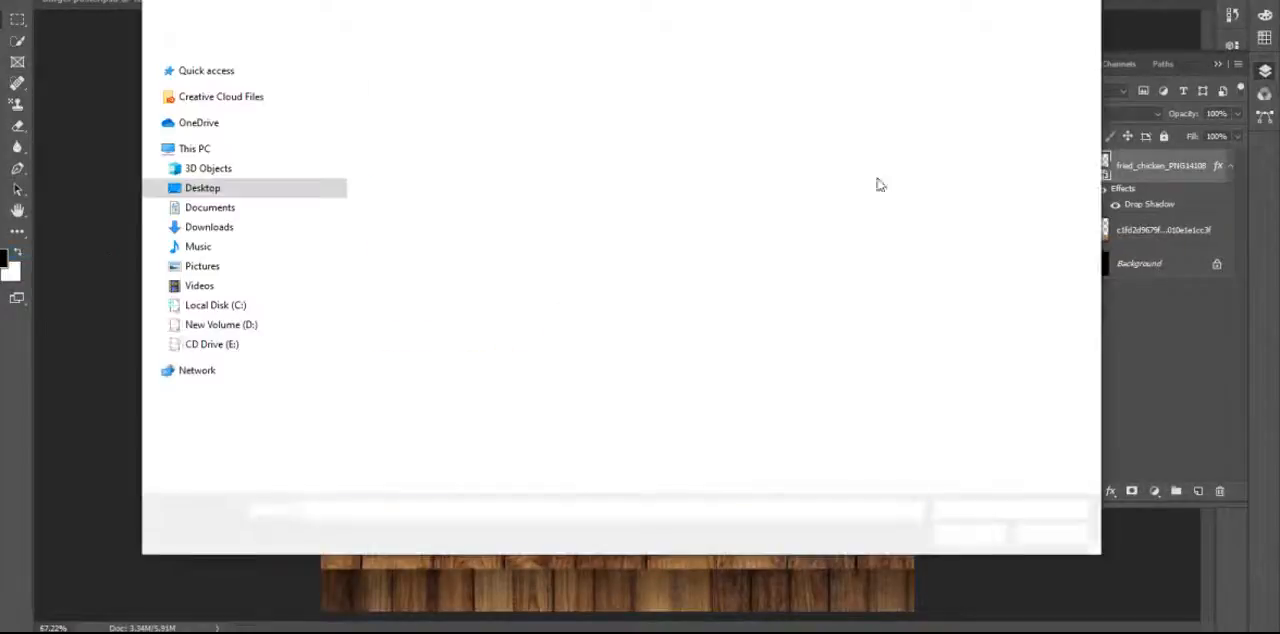
pyautogui.click(503, 238)
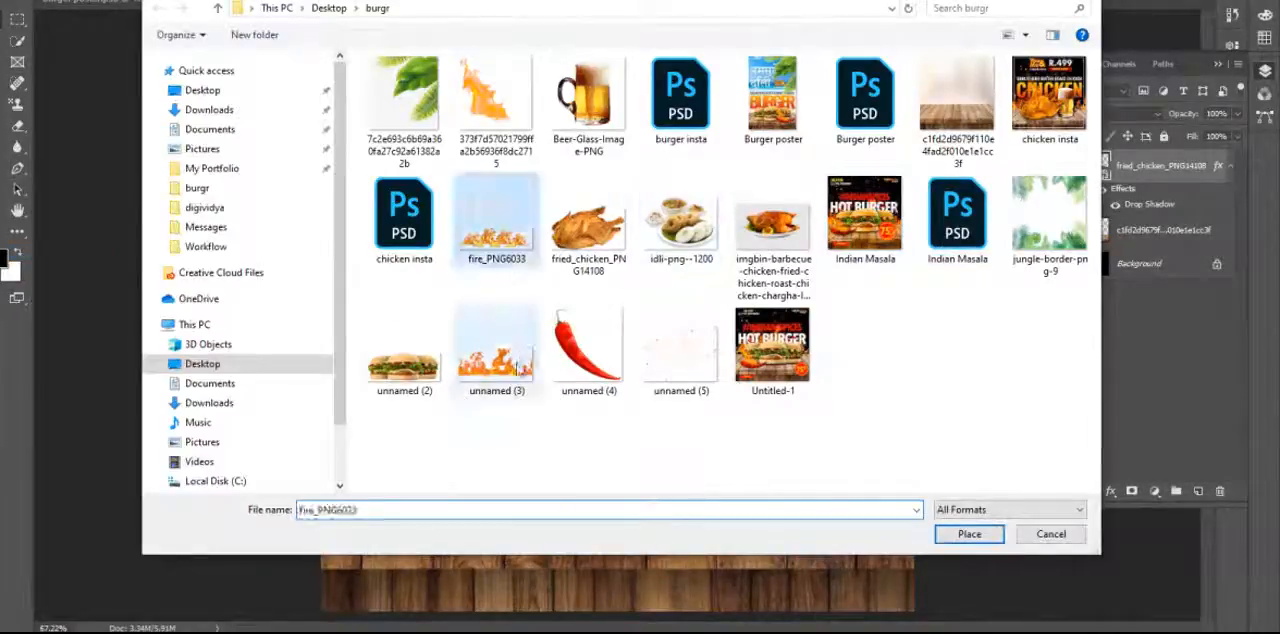
pyautogui.doubleClick(504, 355)
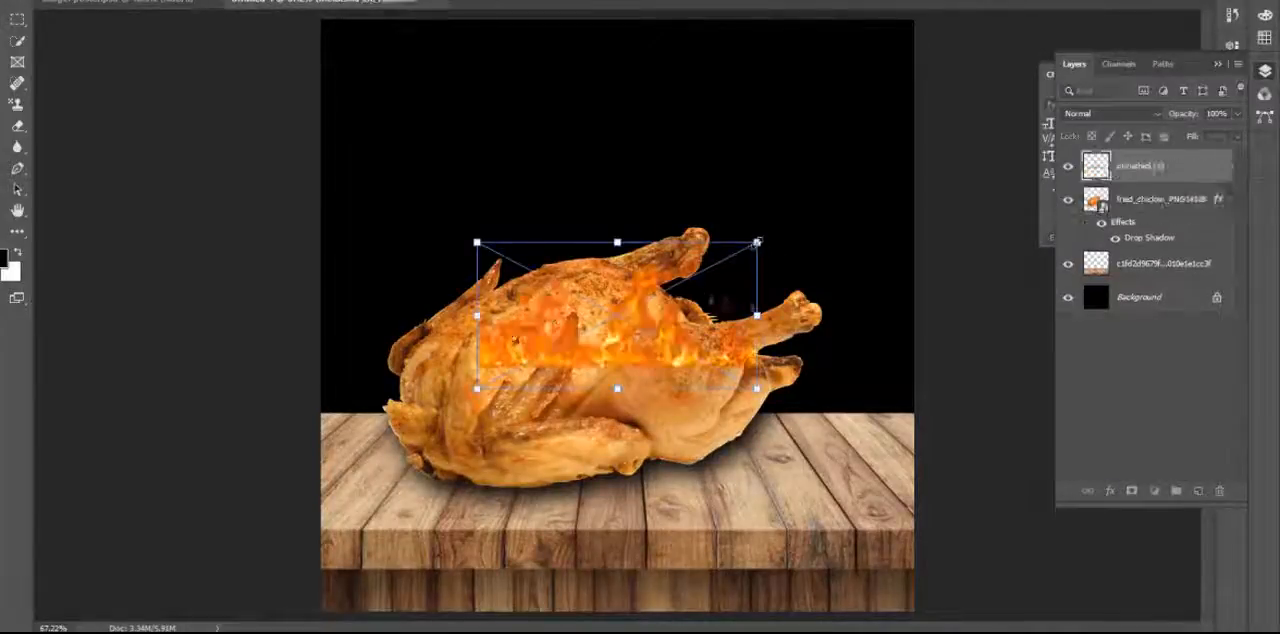
pyautogui.moveTo(757, 242); pyautogui.dragTo(918, 158)
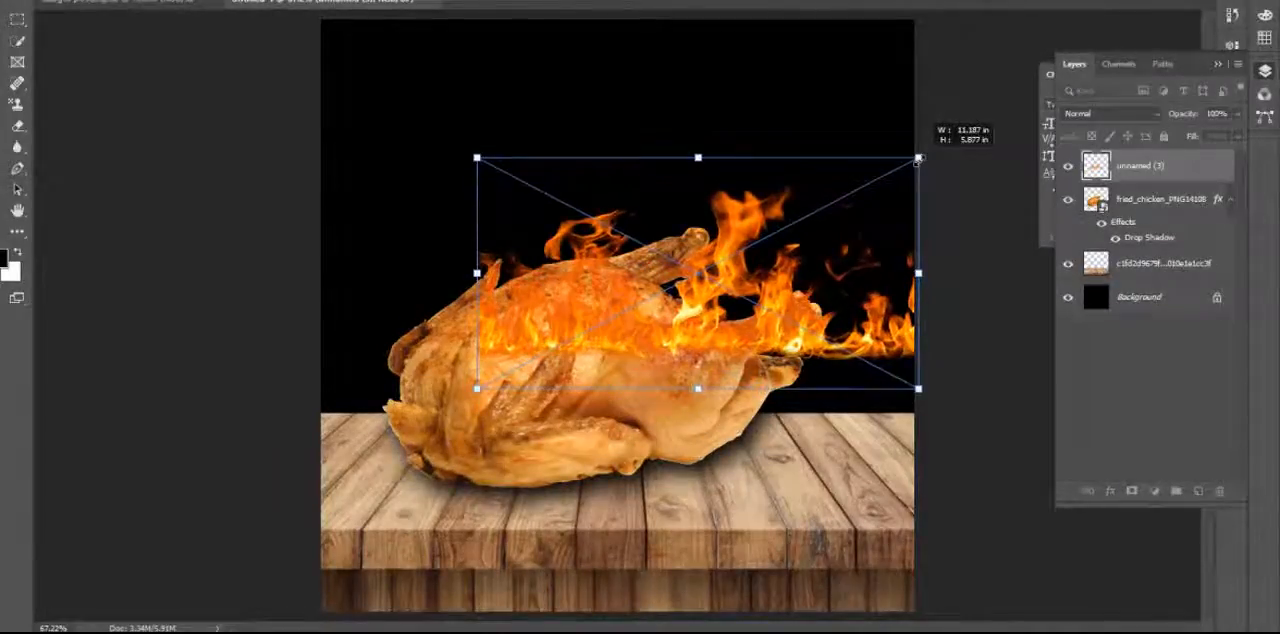
pyautogui.moveTo(477, 388); pyautogui.dragTo(302, 441)
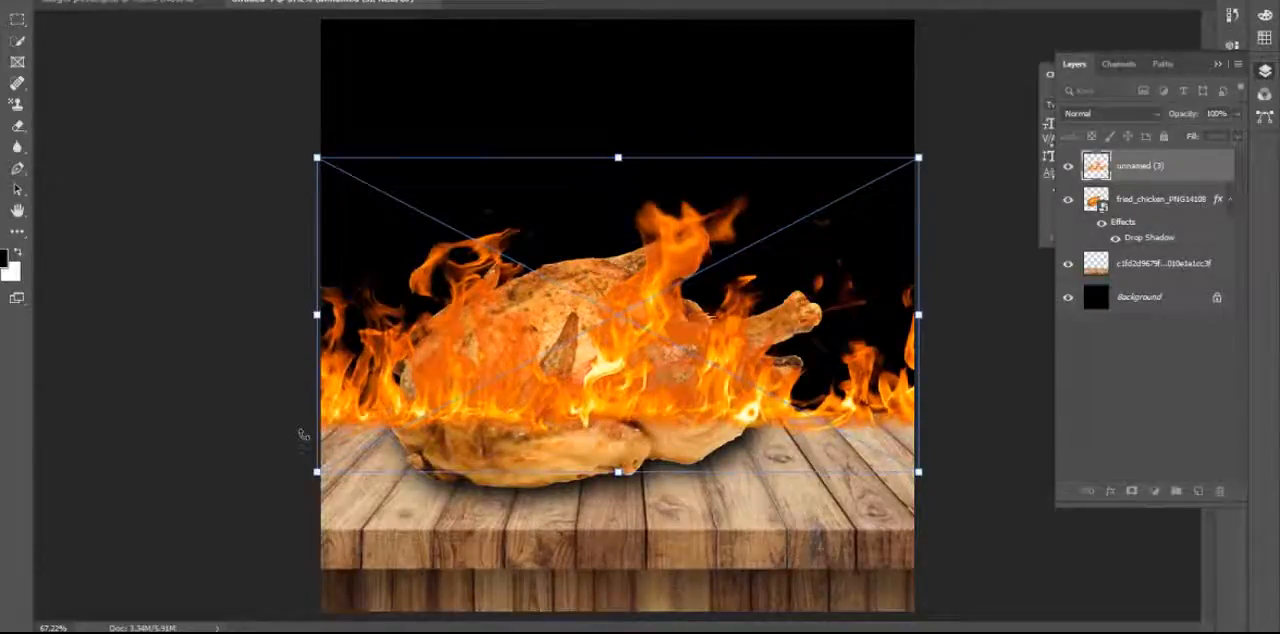
pyautogui.press('Return')
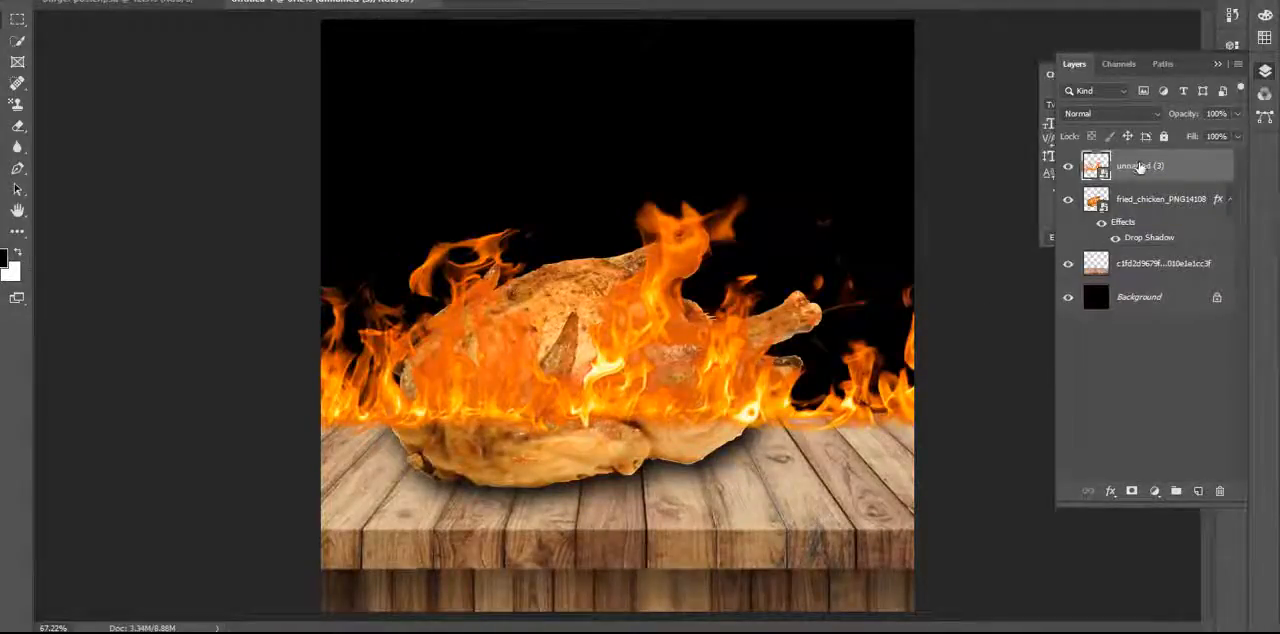
# Move the flame layer directly above the Background, shift the flames slightly up and right behind the chicken, and deselect the layer.
pyautogui.moveTo(1140, 170); pyautogui.dragTo(1138, 281)
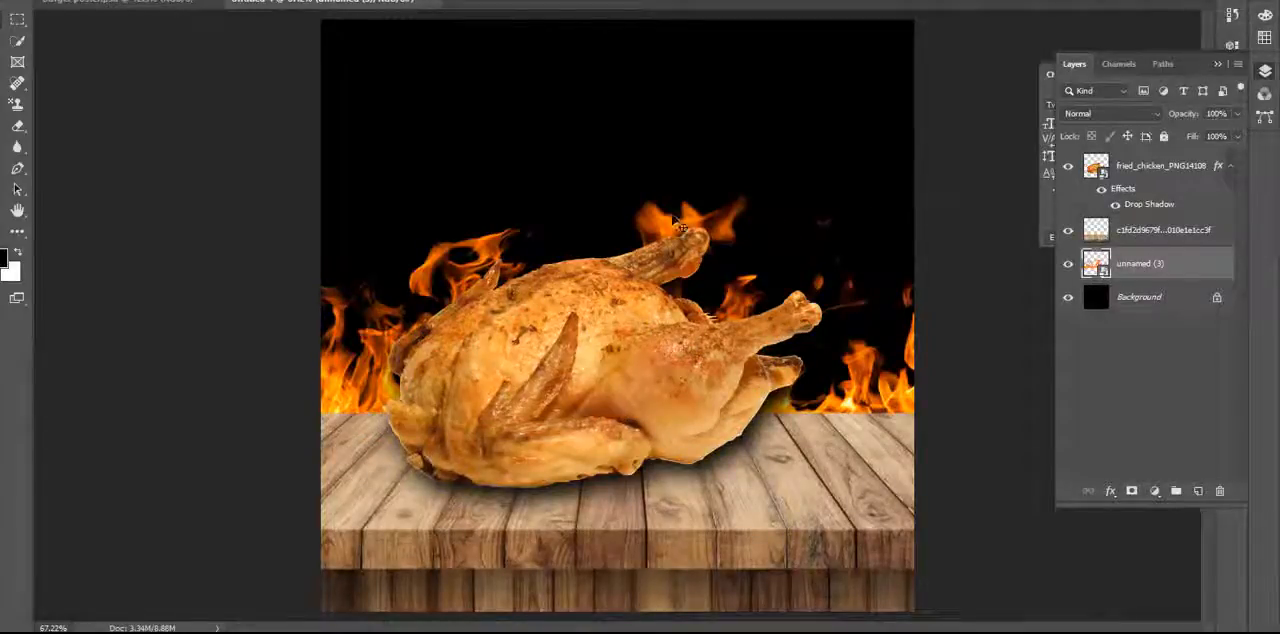
pyautogui.moveTo(657, 206)
pyautogui.mouseDown()
pyautogui.moveTo(661, 174)
pyautogui.moveTo(661, 209)
pyautogui.mouseUp()
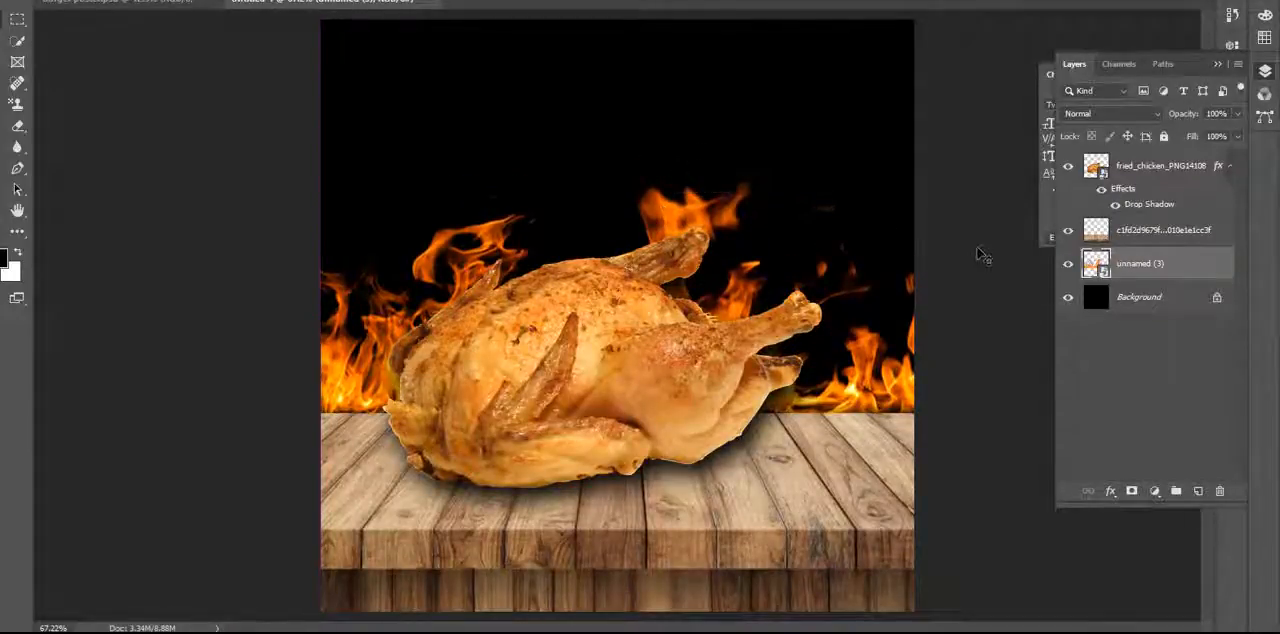
pyautogui.hotkey('ctrl', '-')
pyautogui.hotkey('ctrl', '-')
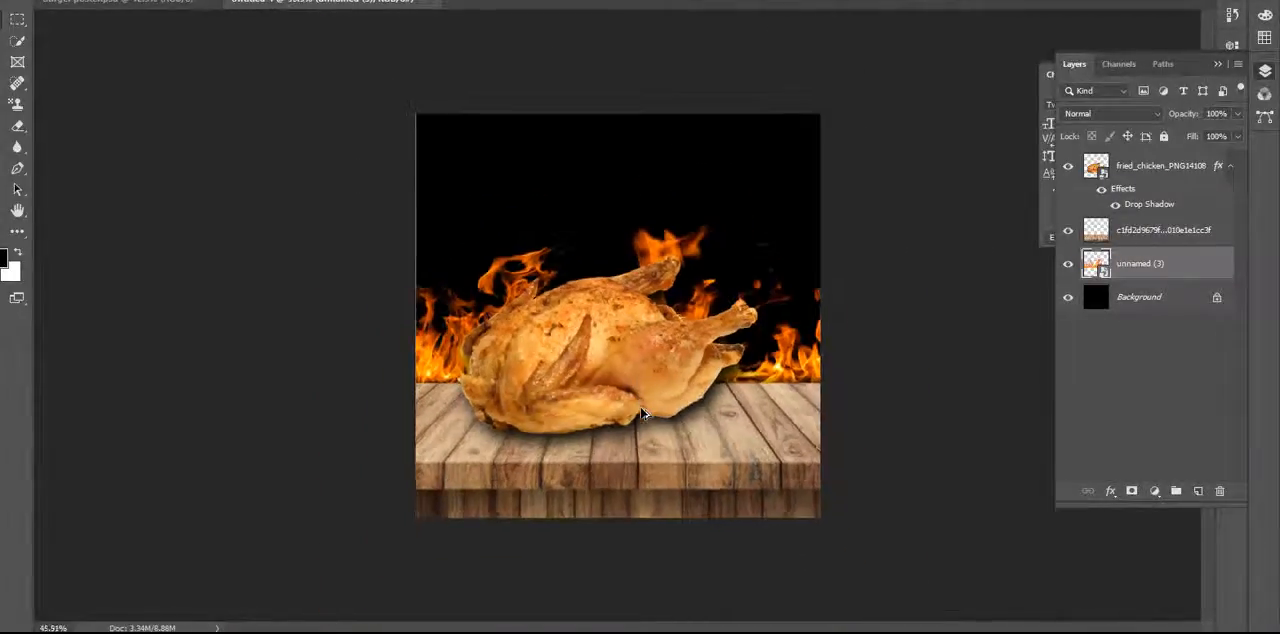
pyautogui.click(880, 414)
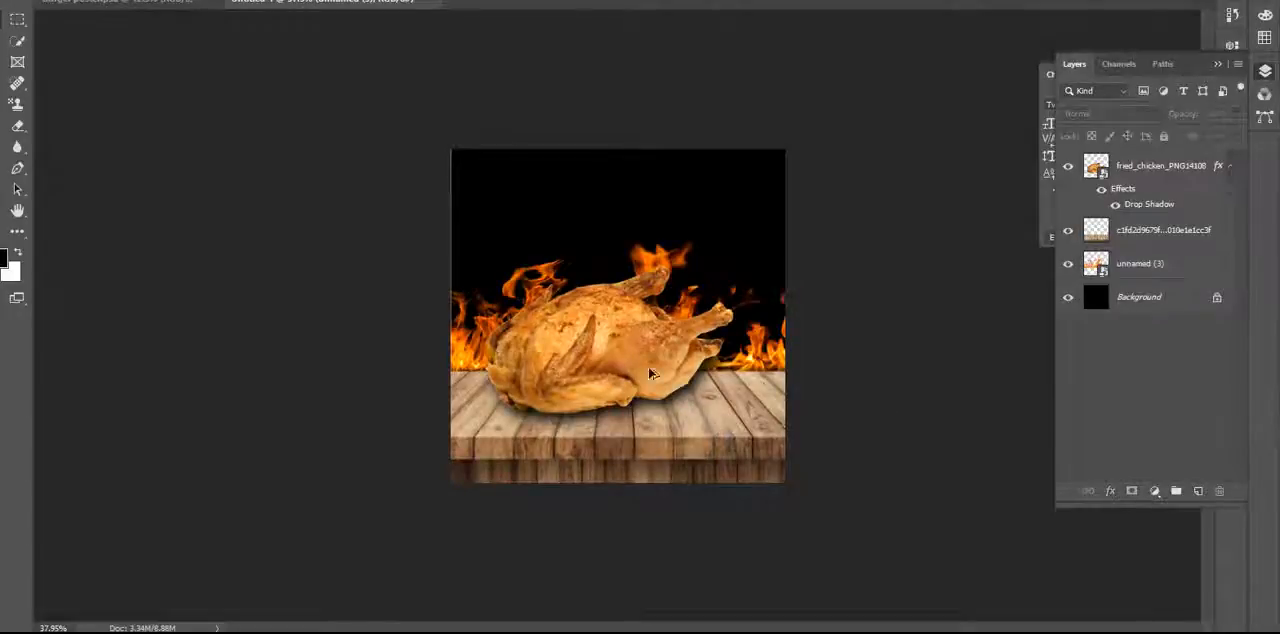
# Place the embedded flame image fire_PNG6033 and enlarge it past both side edges of the canvas, over the chicken.
pyautogui.hotkey('ctrl', '+')
pyautogui.click(18, 0)
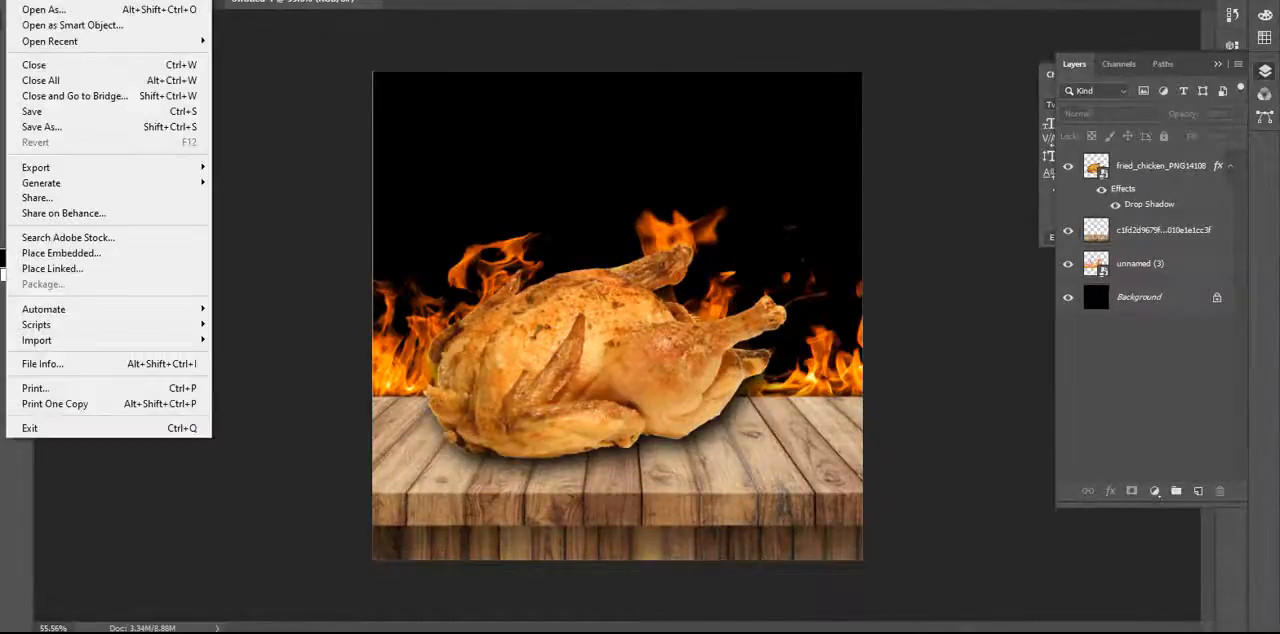
pyautogui.click(110, 253)
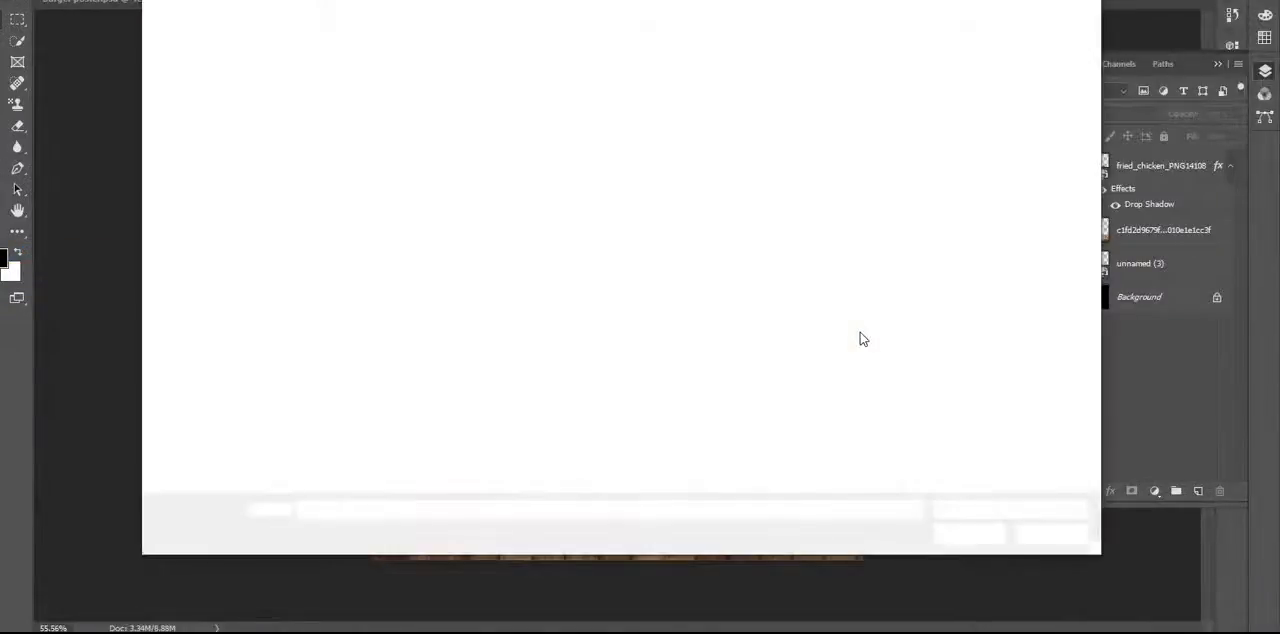
pyautogui.doubleClick(496, 222)
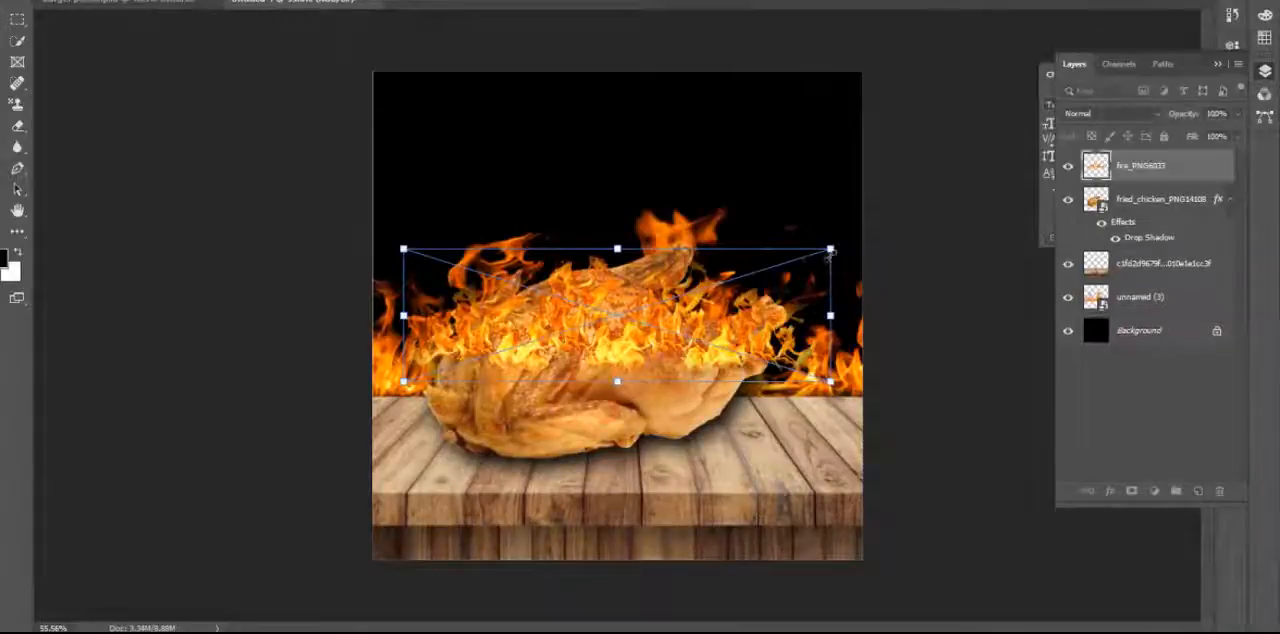
pyautogui.moveTo(830, 248); pyautogui.dragTo(920, 157)
pyautogui.moveTo(400, 214); pyautogui.dragTo(312, 186)
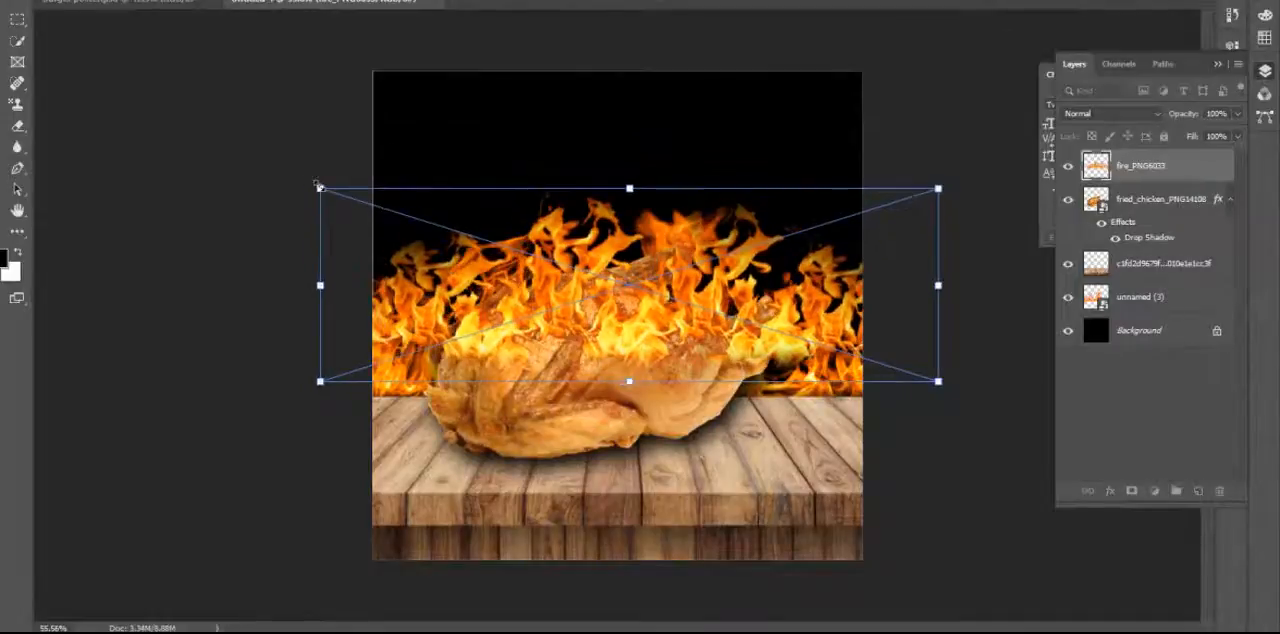
pyautogui.press('Return')
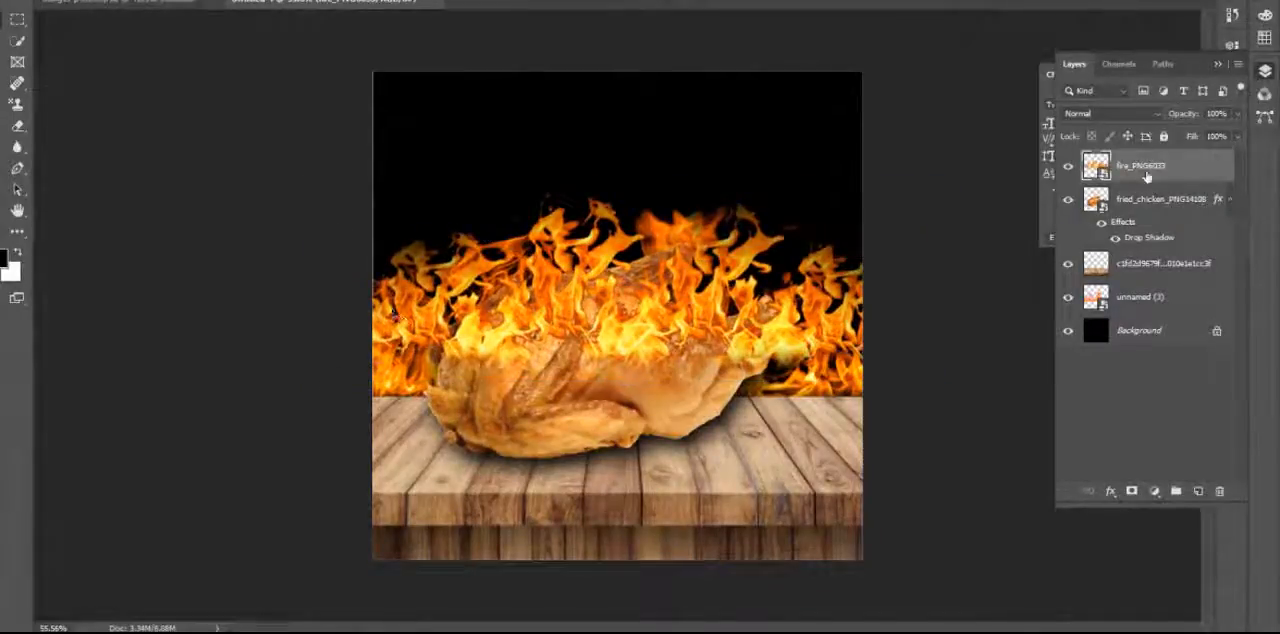
# Move the fire_PNG6033 layer below the wooden table layer, lower its flames behind the chicken, and shift the unnamed (3) flames slightly up.
pyautogui.moveTo(1147, 172); pyautogui.dragTo(1152, 281)
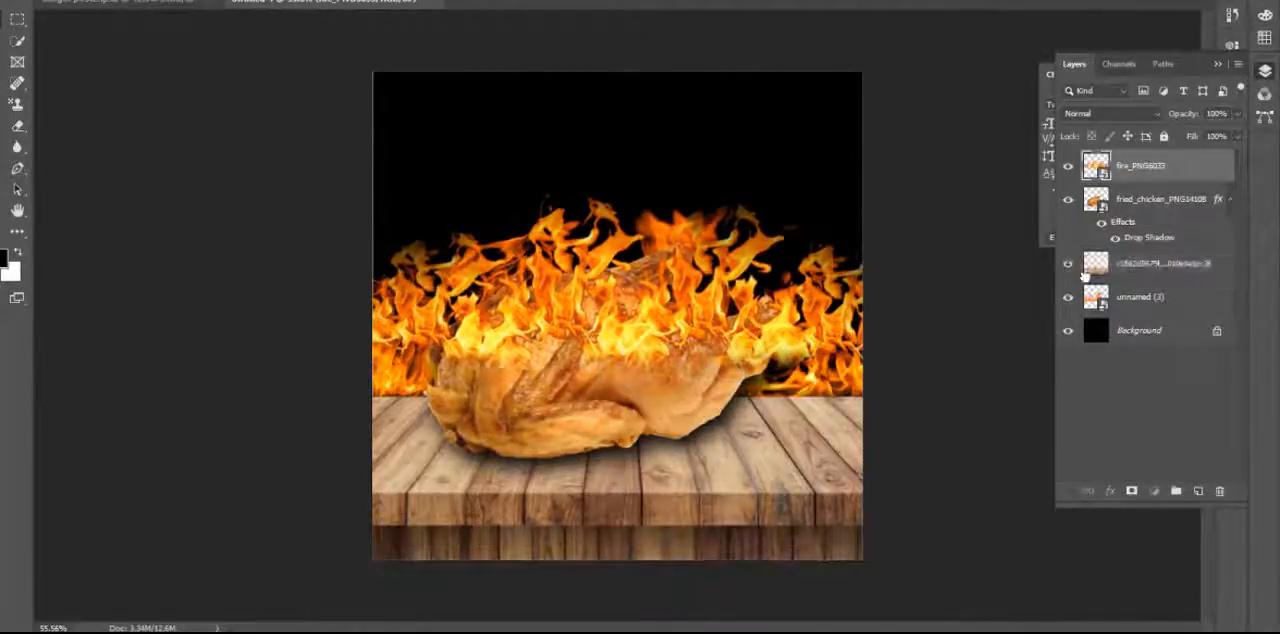
pyautogui.moveTo(412, 282); pyautogui.dragTo(410, 346)
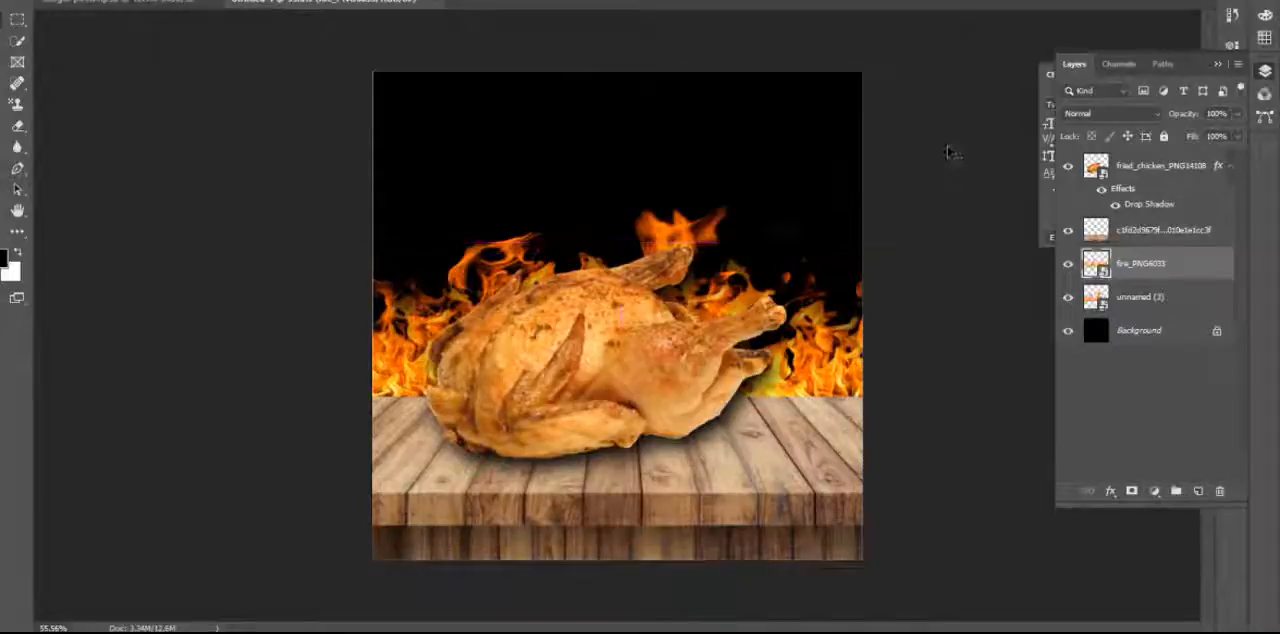
pyautogui.moveTo(683, 232); pyautogui.dragTo(678, 211)
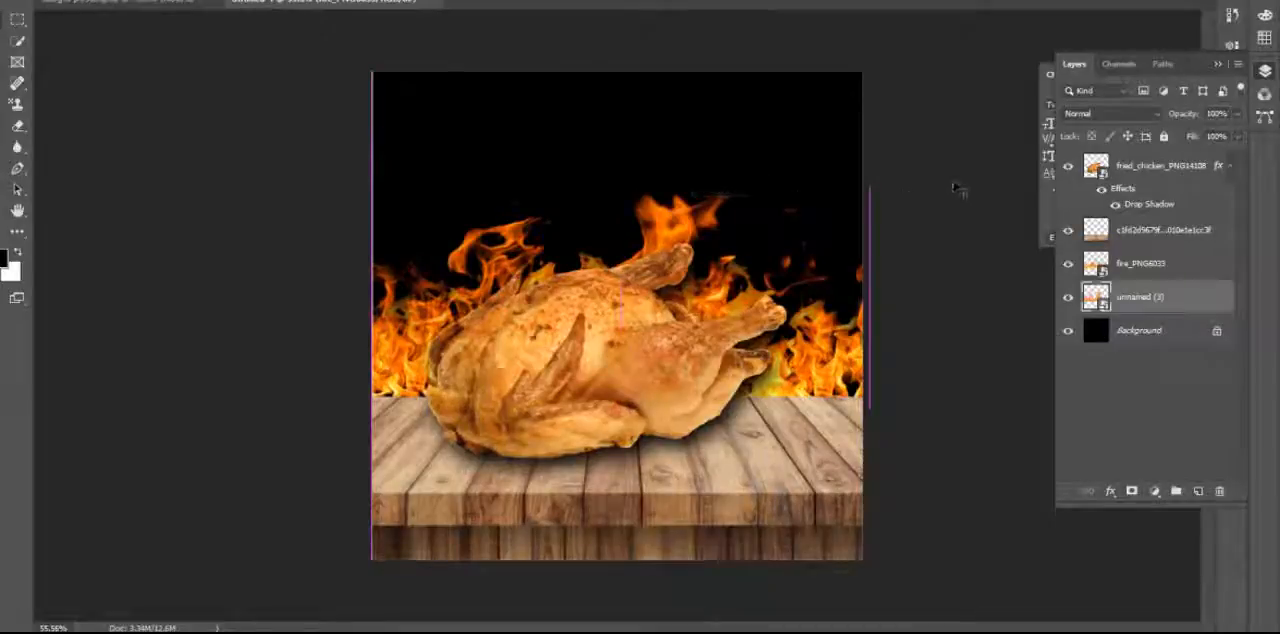
pyautogui.click(955, 188)
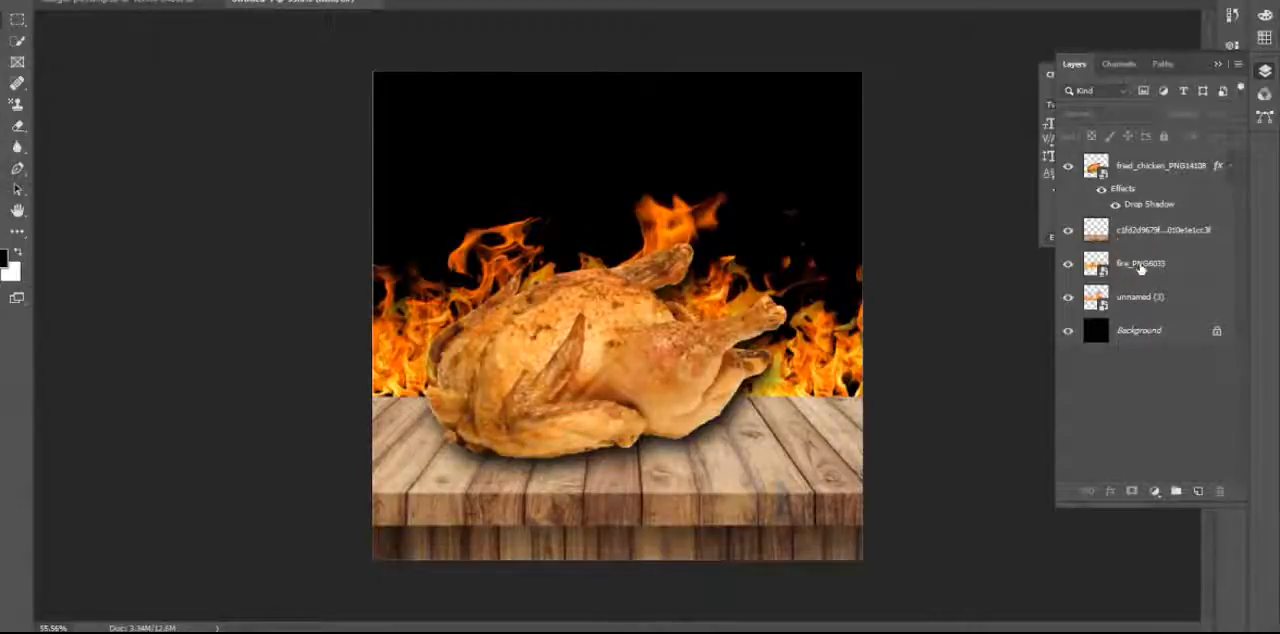
# Place the embedded sparks image unnamed (5), scaled to slightly over canvas width and centred across the upper area, with its layer directly above Background.
pyautogui.click(49, 9)
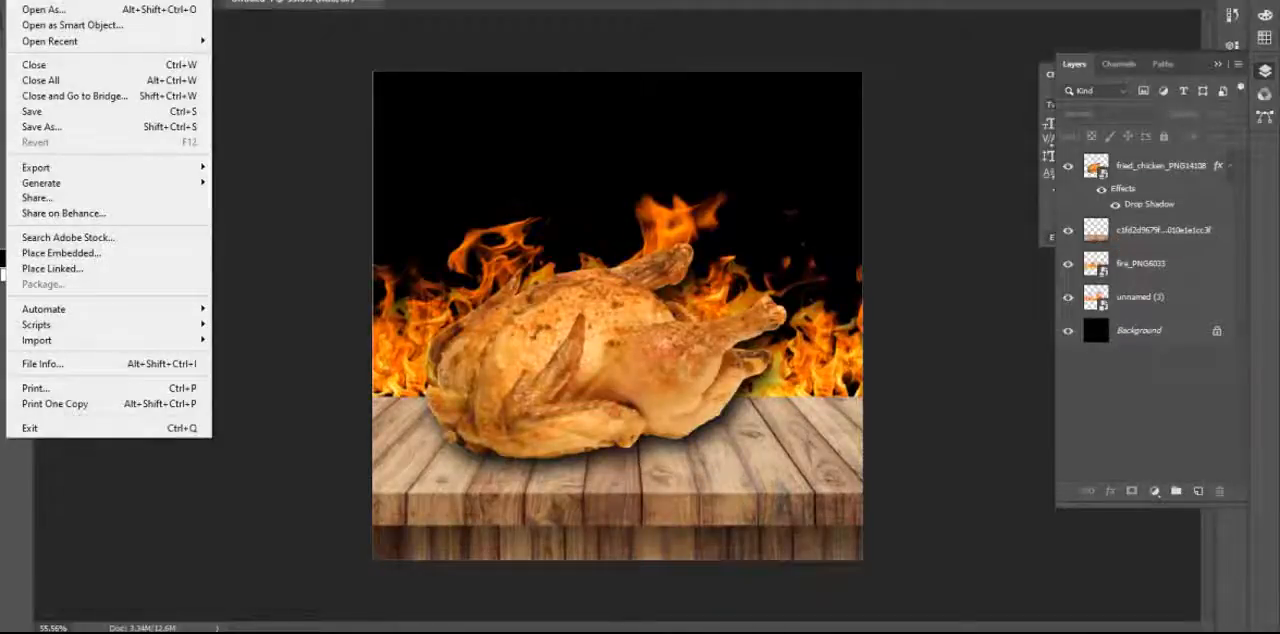
pyautogui.click(173, 259)
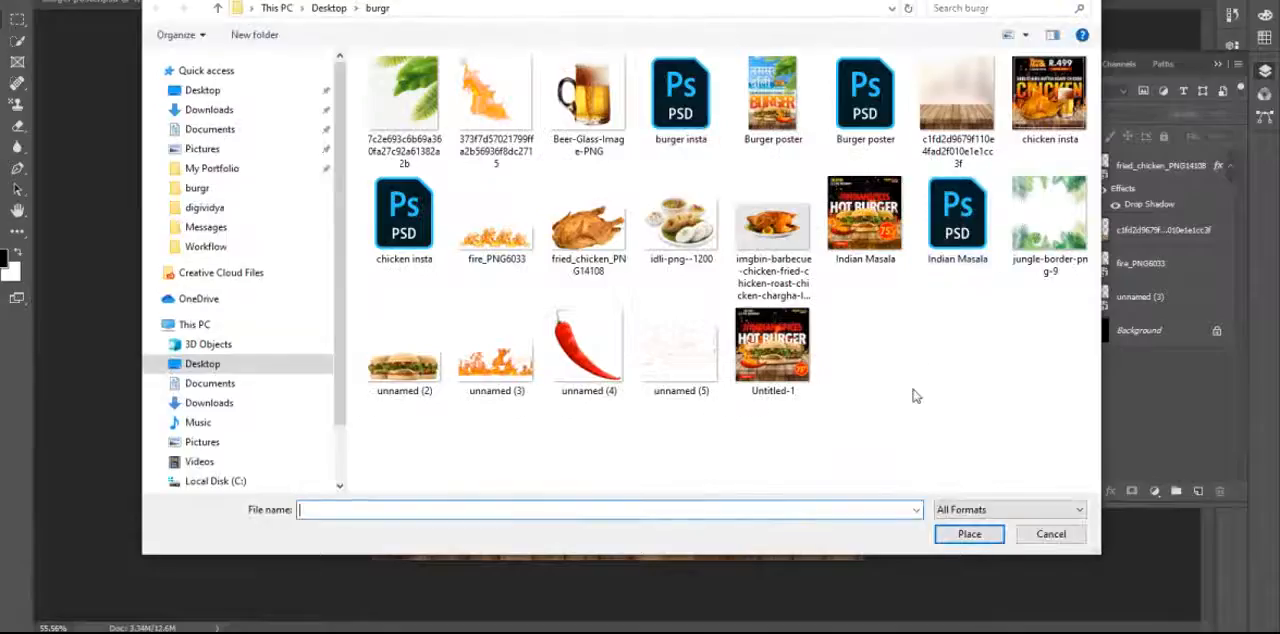
pyautogui.doubleClick(690, 385)
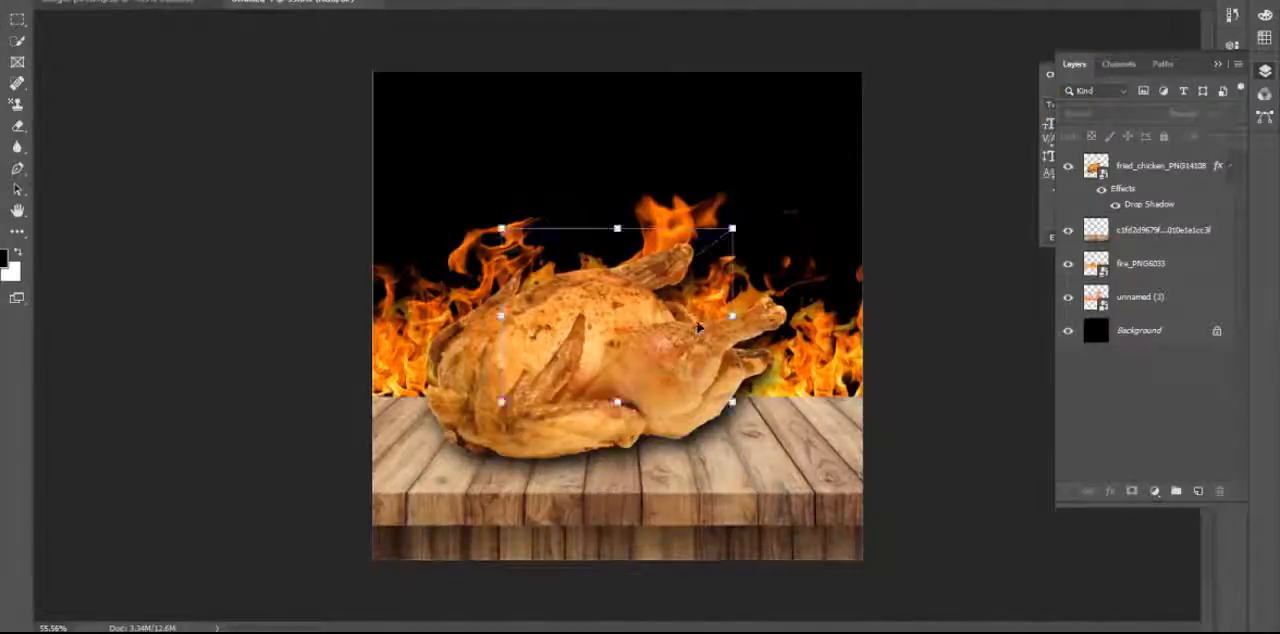
pyautogui.moveTo(736, 228); pyautogui.dragTo(940, 6)
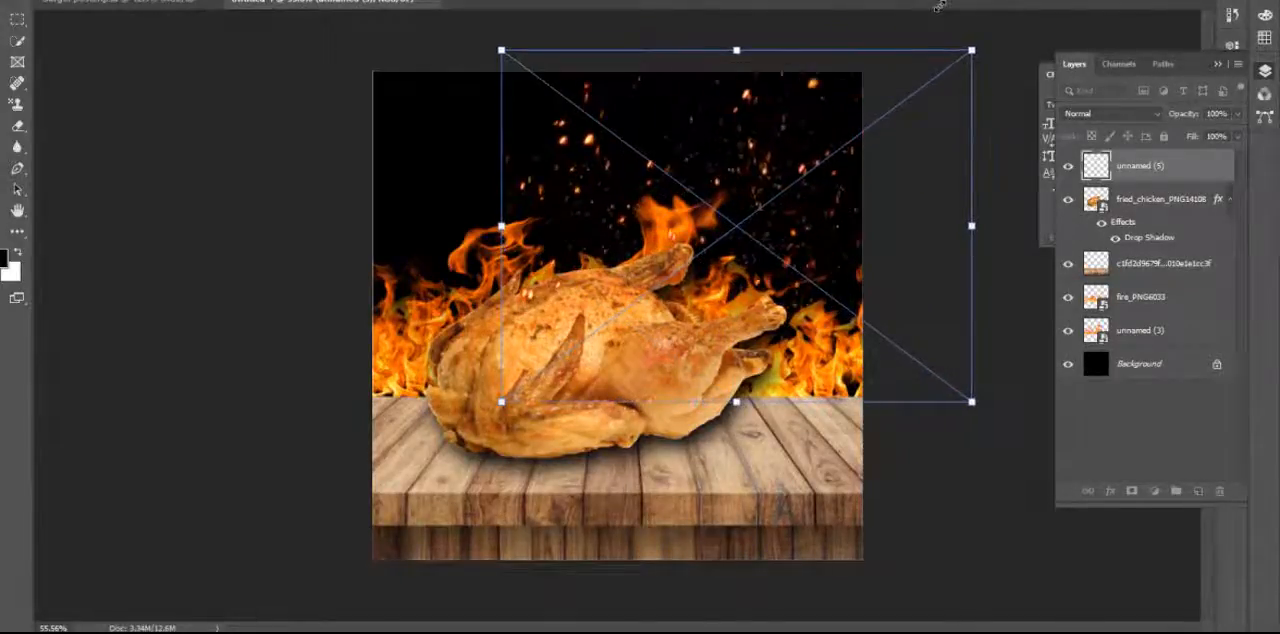
pyautogui.moveTo(889, 234); pyautogui.dragTo(784, 226)
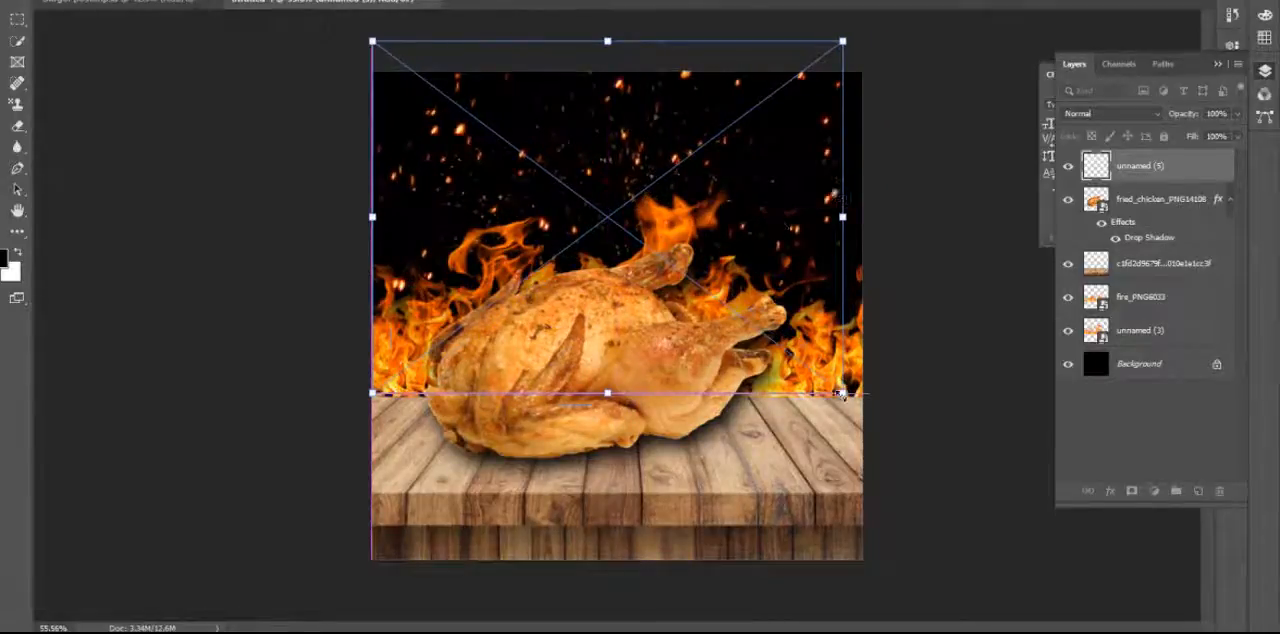
pyautogui.moveTo(843, 392); pyautogui.dragTo(872, 417)
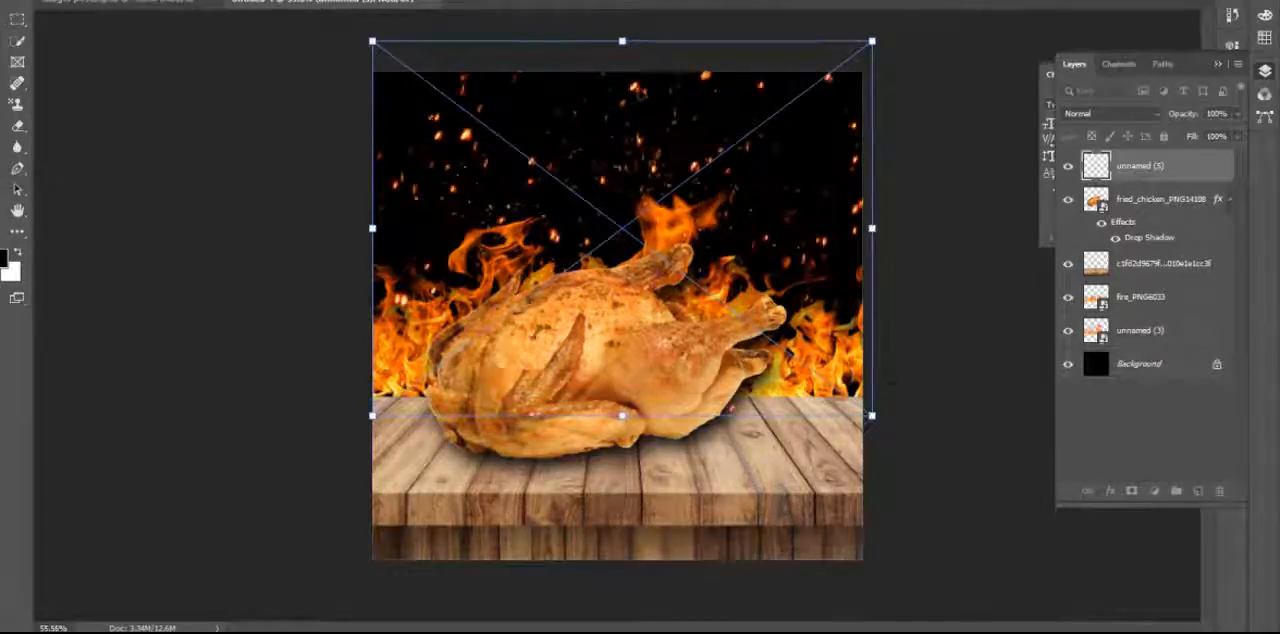
pyautogui.moveTo(640, 95); pyautogui.dragTo(632, 86)
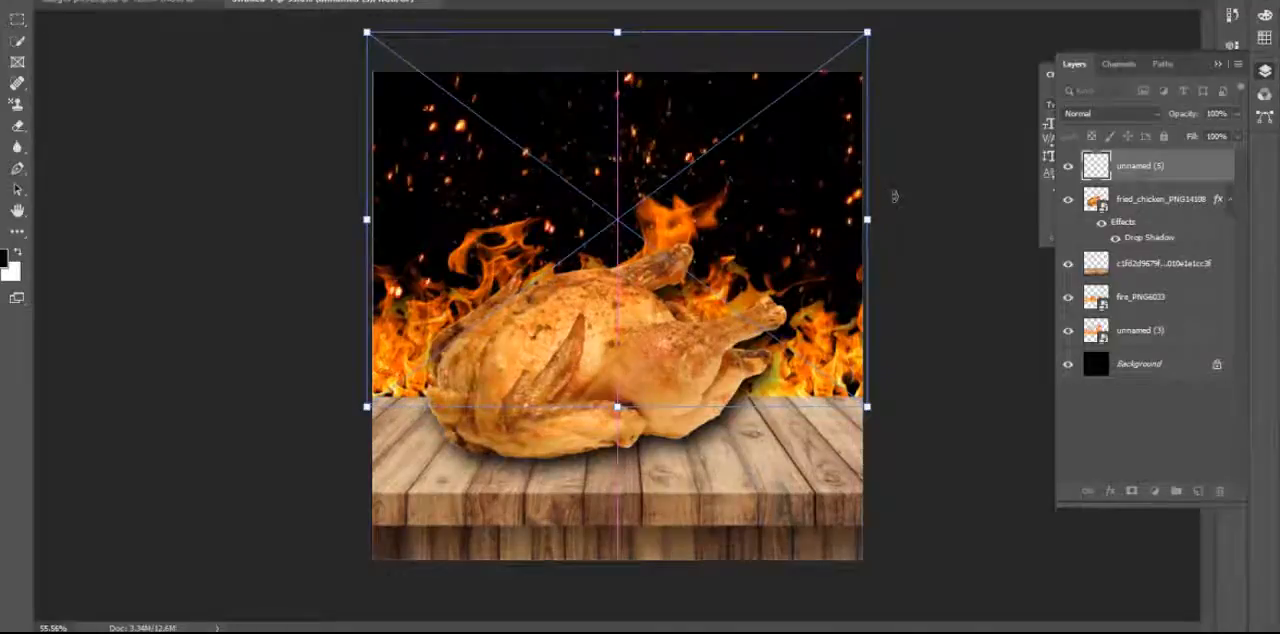
pyautogui.press('Return')
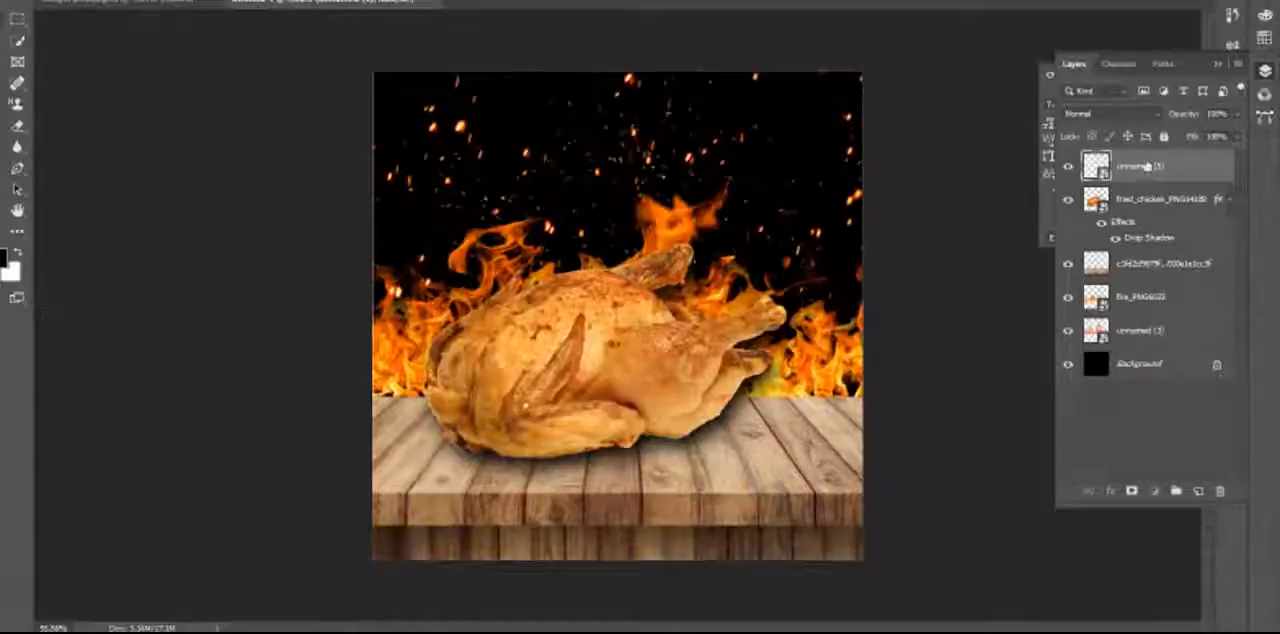
pyautogui.moveTo(1150, 168); pyautogui.dragTo(1156, 346)
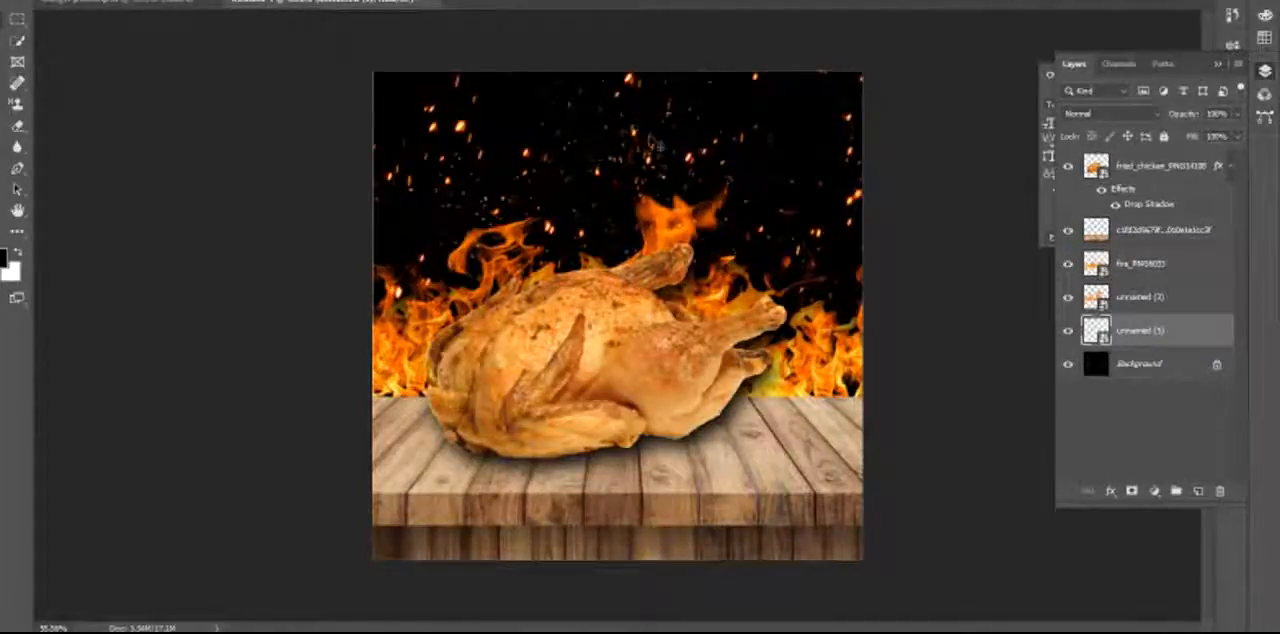
# Compare the poster with and without the sparks layer and each of the two flame layers.
pyautogui.click(1068, 334)
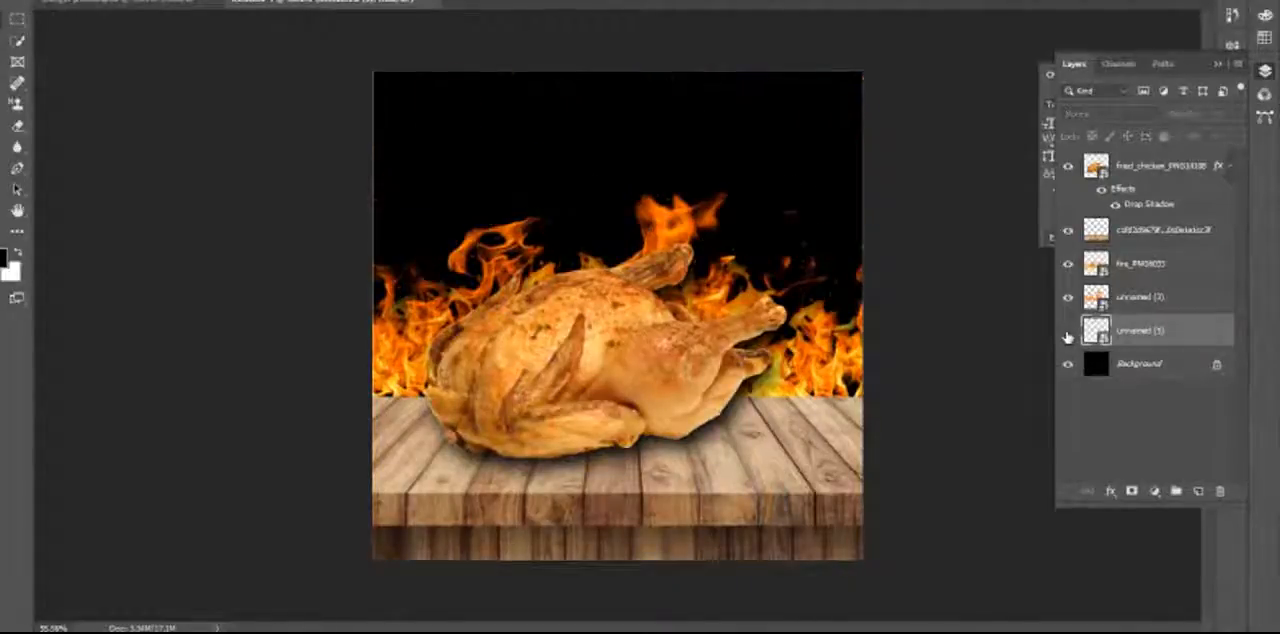
pyautogui.click(1068, 332)
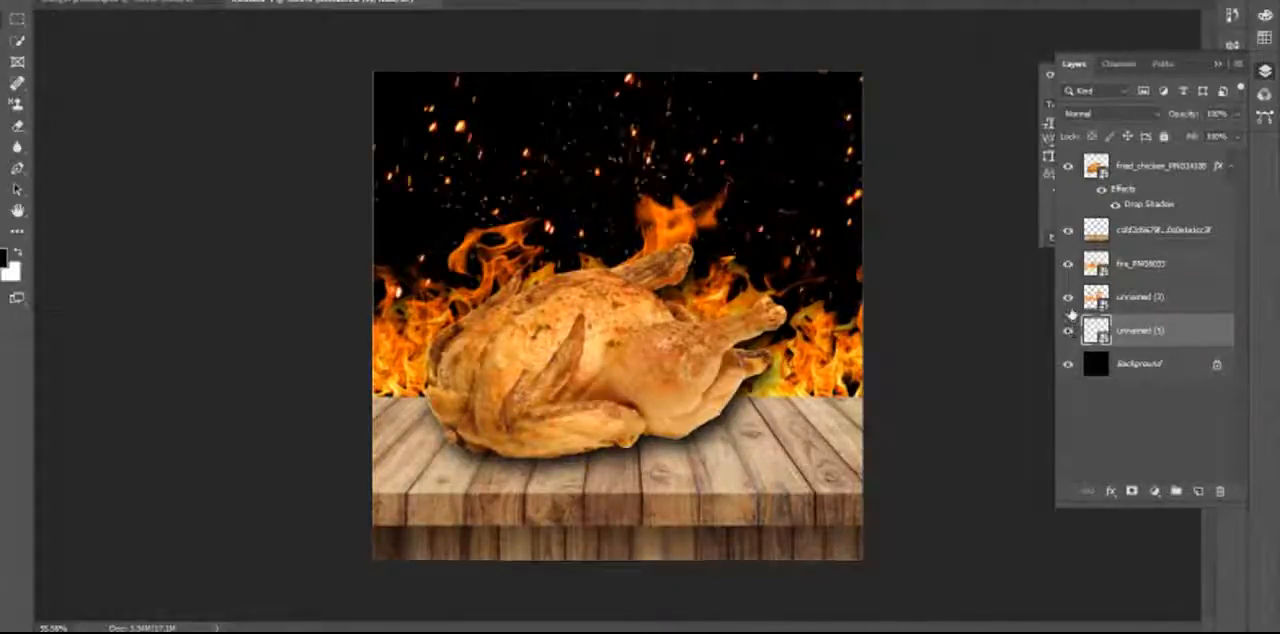
pyautogui.click(1071, 302)
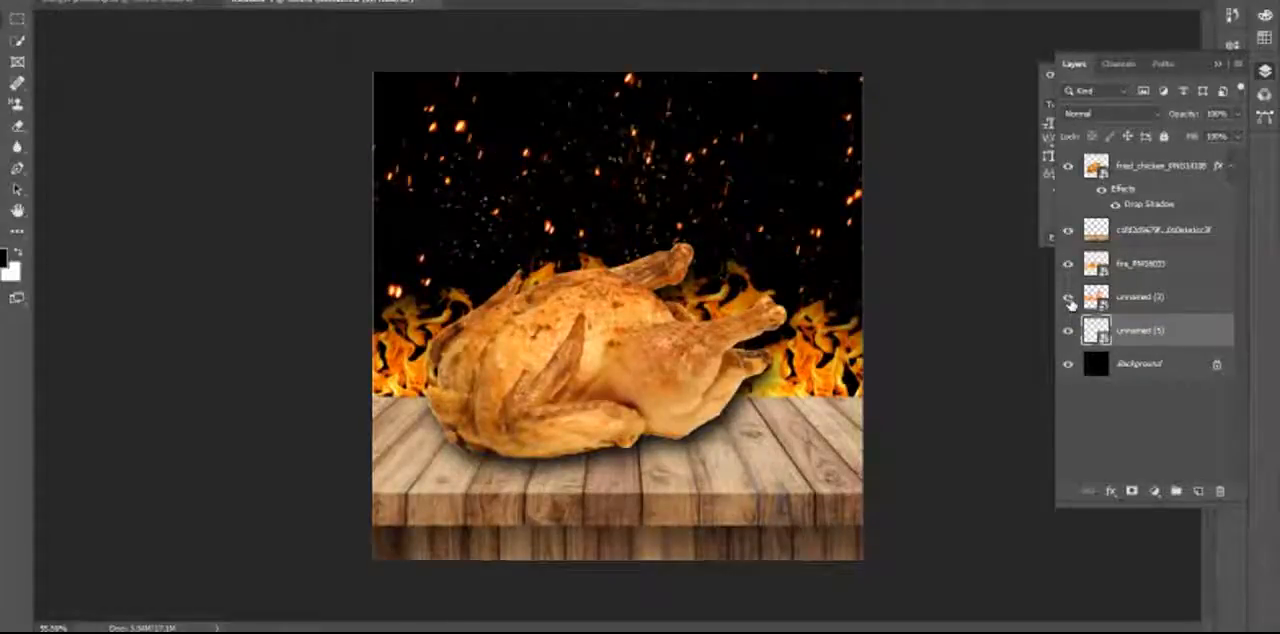
pyautogui.click(1071, 302)
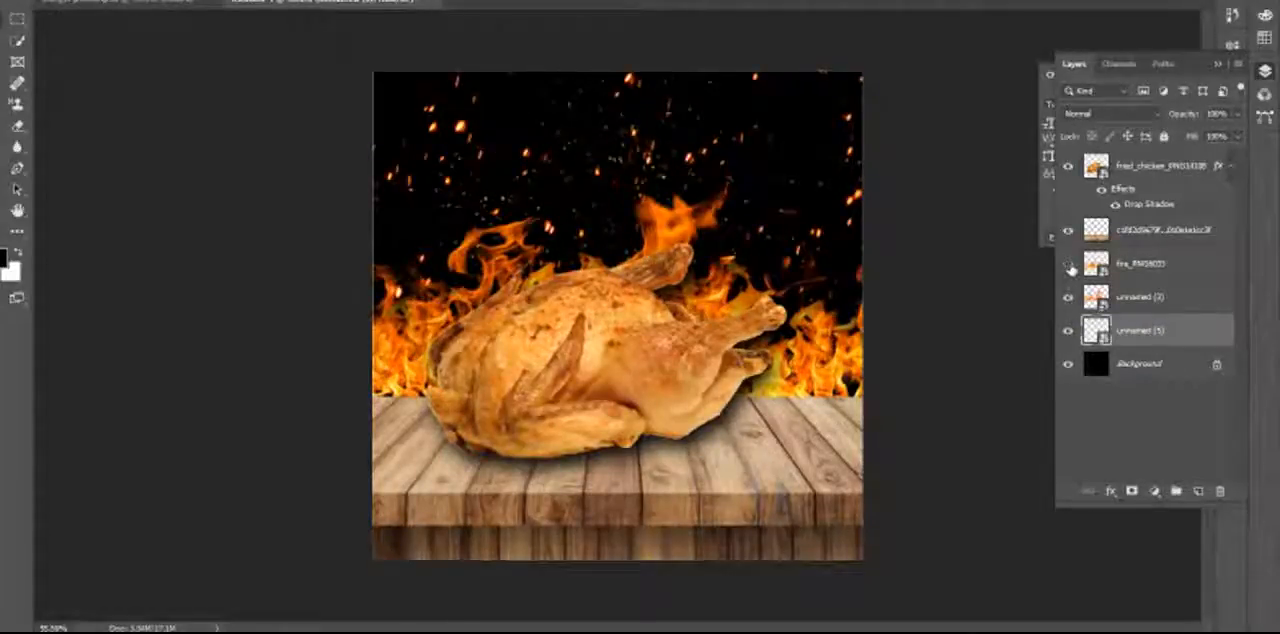
pyautogui.click(1070, 265)
pyautogui.click(1070, 265)
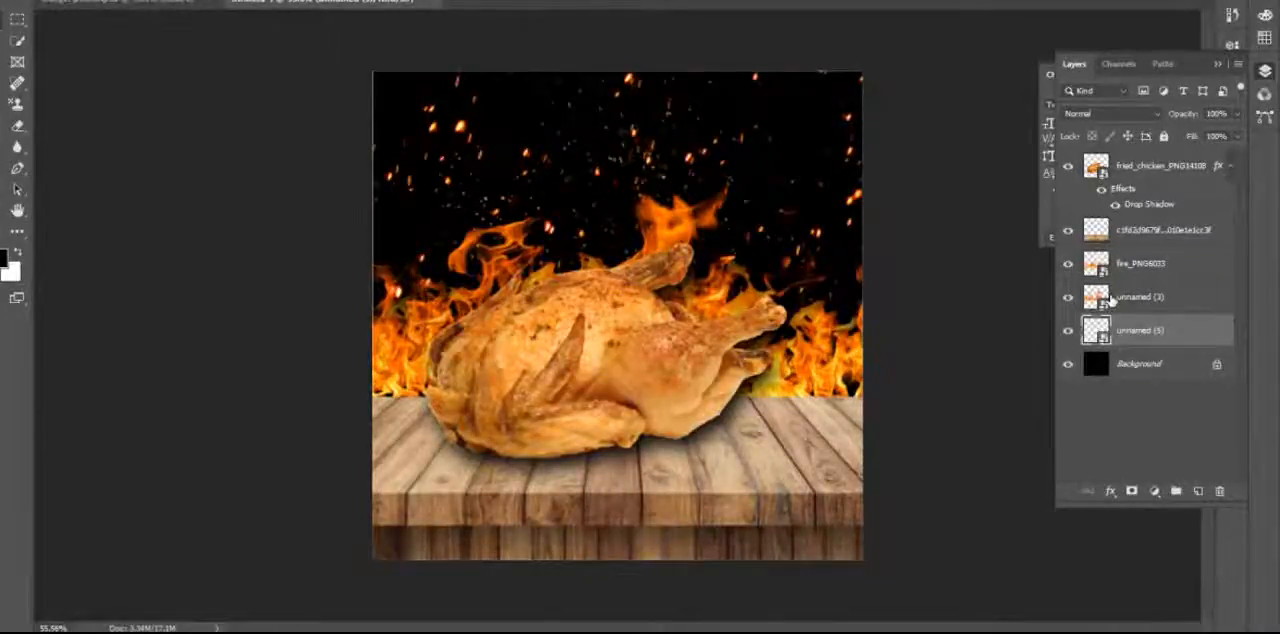
# Add a Vibrance adjustment to the chicken layer with vibrance set to +56.
pyautogui.click(621, 376)
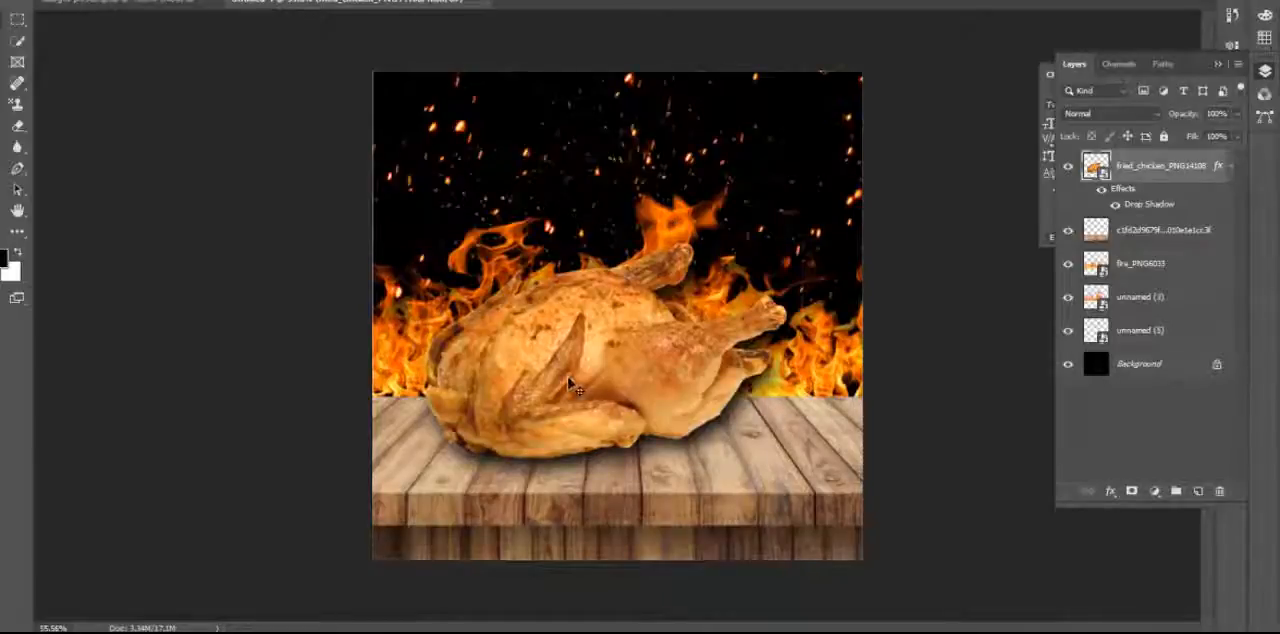
pyautogui.scroll(5, 572, 387)
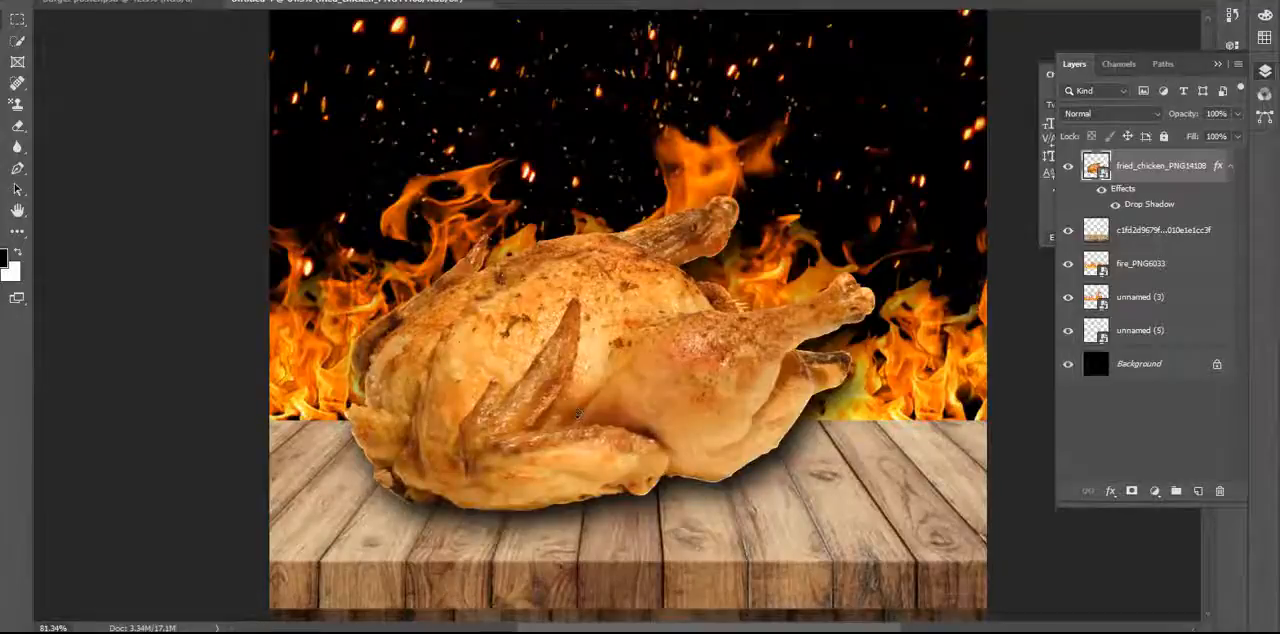
pyautogui.click(78, 0)
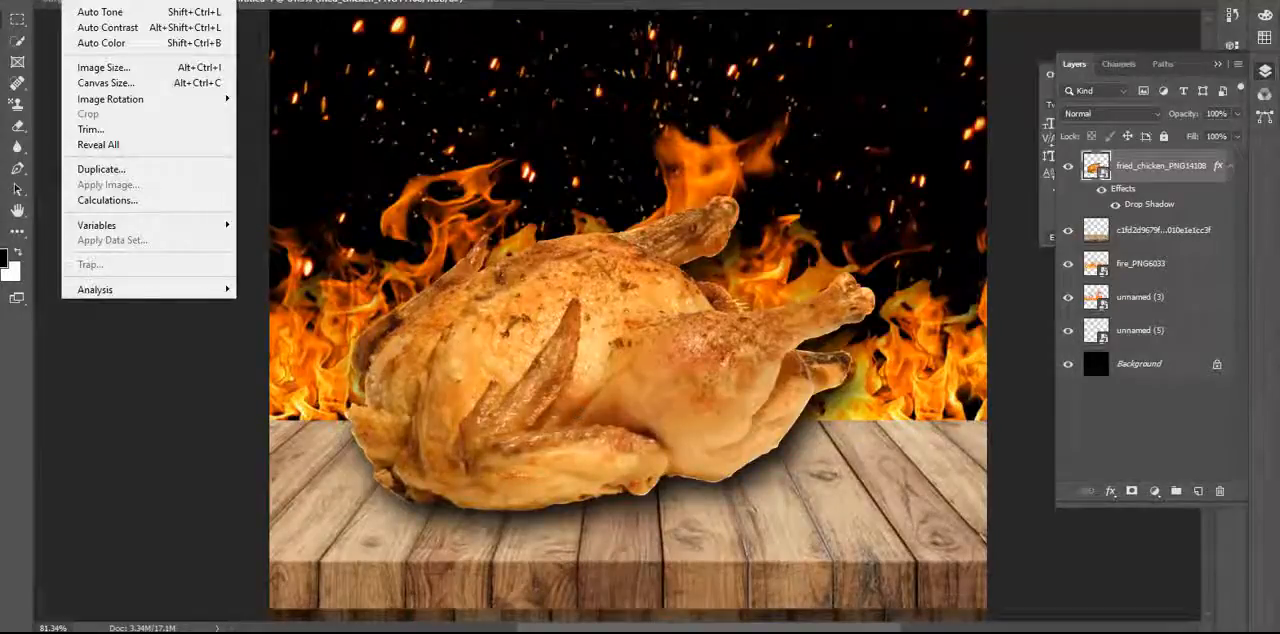
pyautogui.moveTo(143, 3)
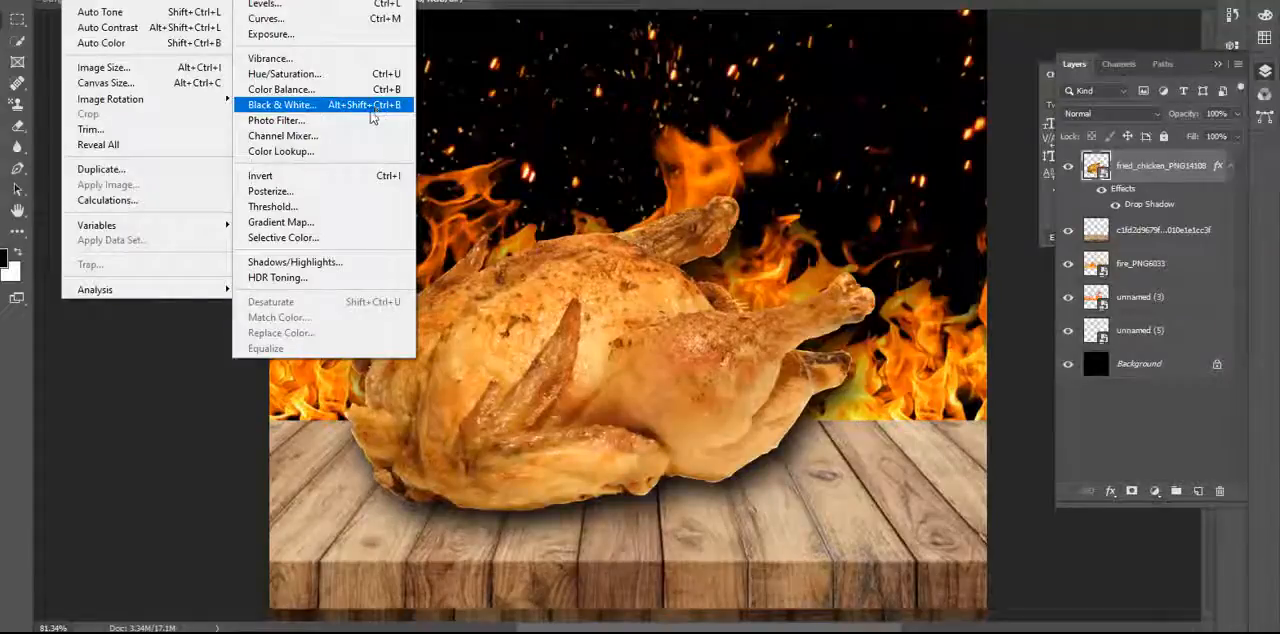
pyautogui.click(318, 63)
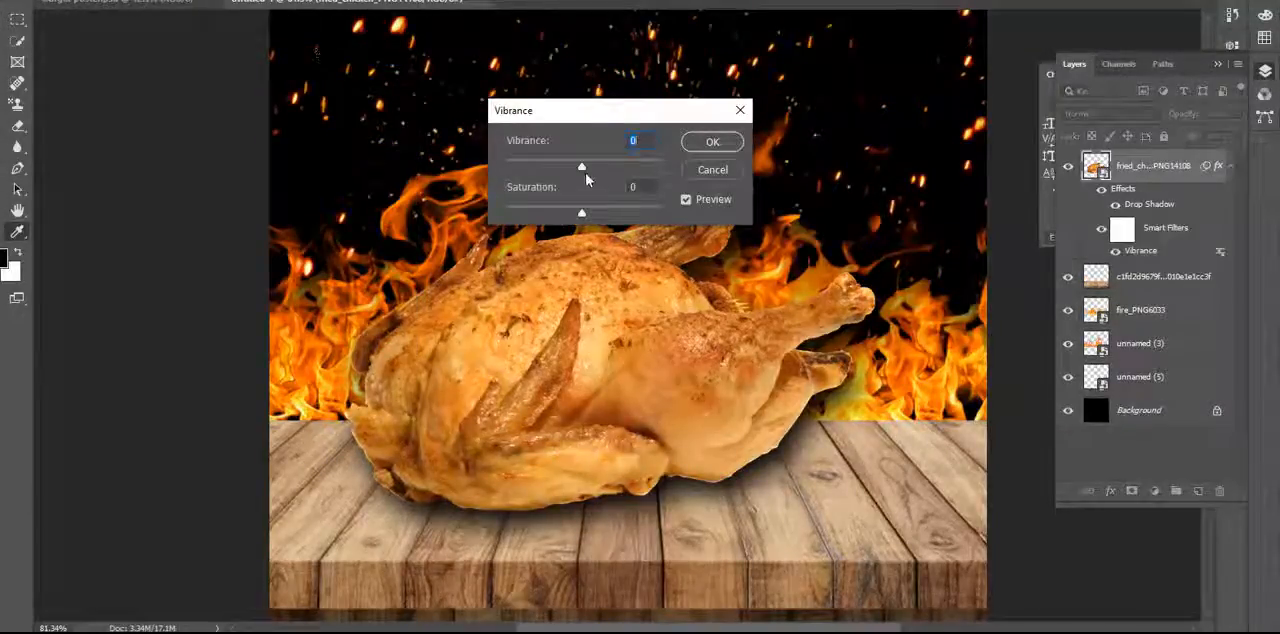
pyautogui.moveTo(582, 165); pyautogui.dragTo(633, 171)
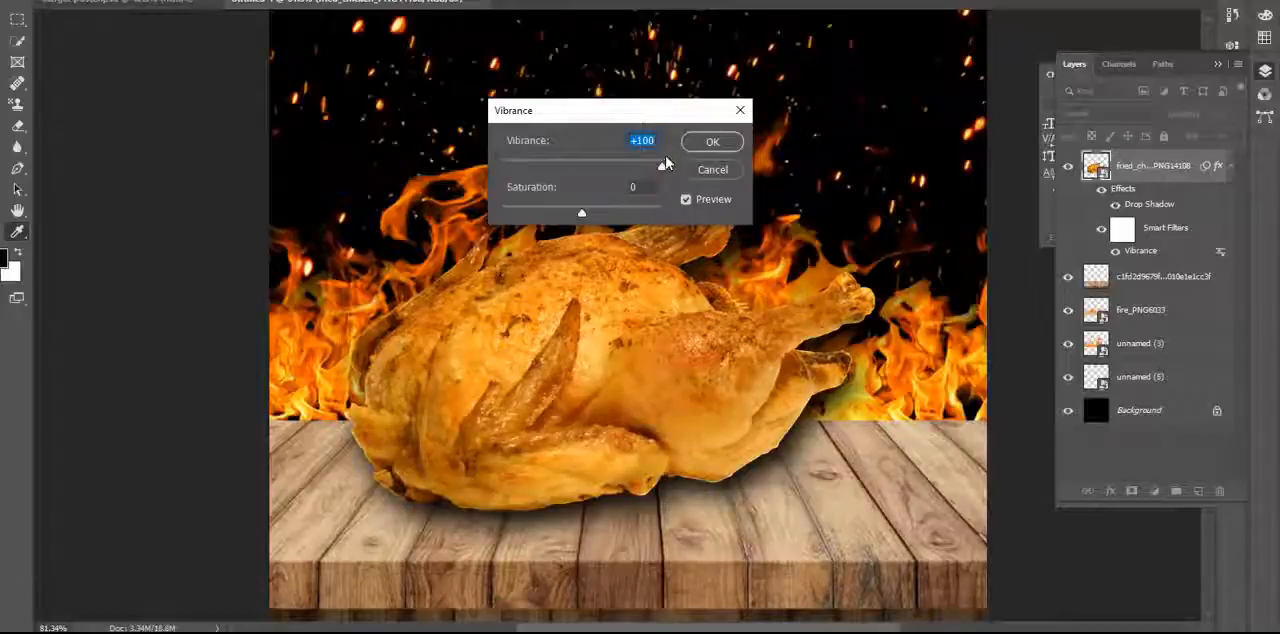
pyautogui.moveTo(664, 165); pyautogui.dragTo(516, 195)
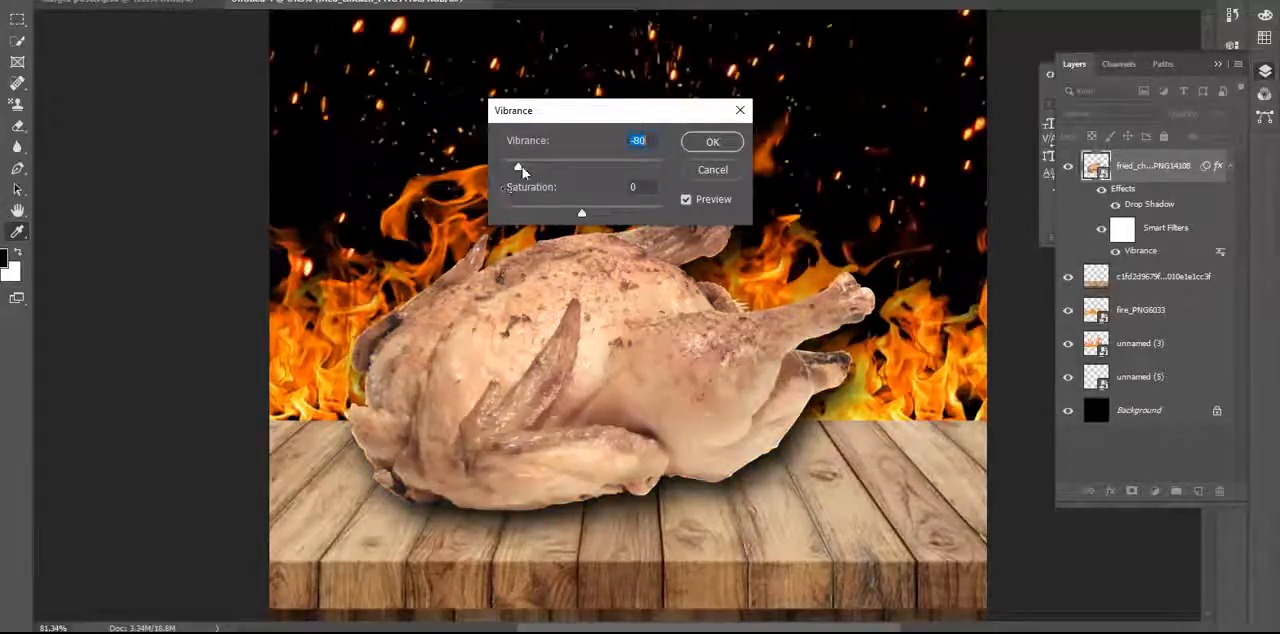
pyautogui.click(522, 166)
pyautogui.click(626, 172)
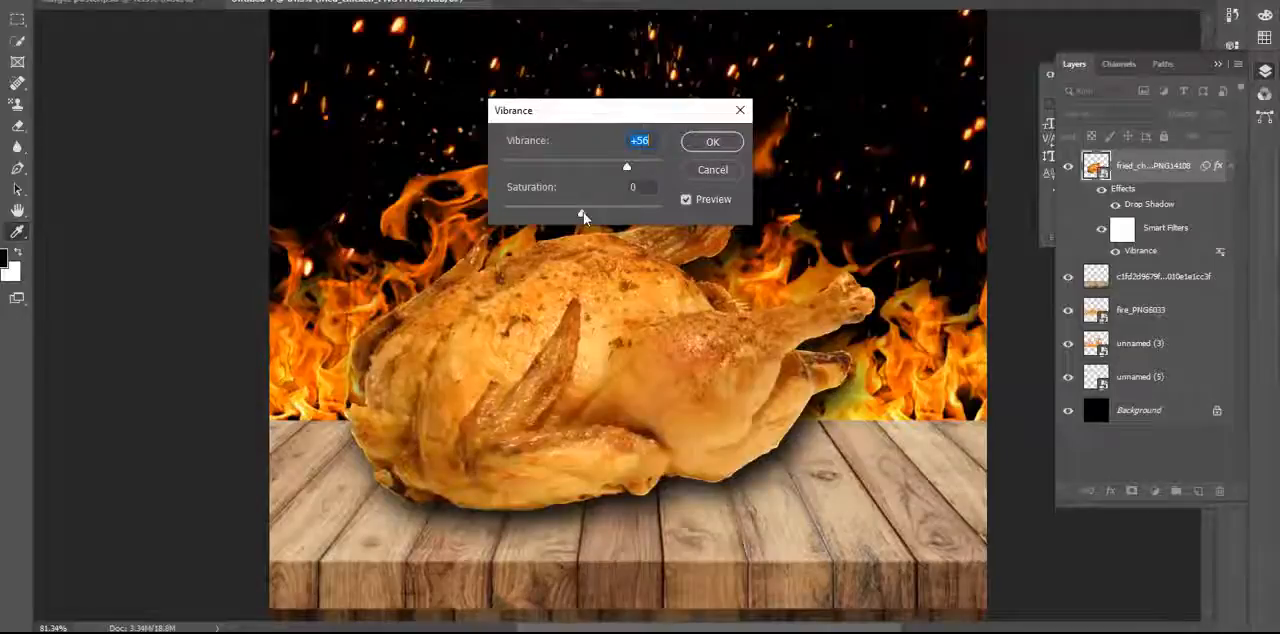
# Raise the chicken's saturation to just under +39 and apply the Vibrance adjustment.
pyautogui.moveTo(583, 212); pyautogui.dragTo(481, 218)
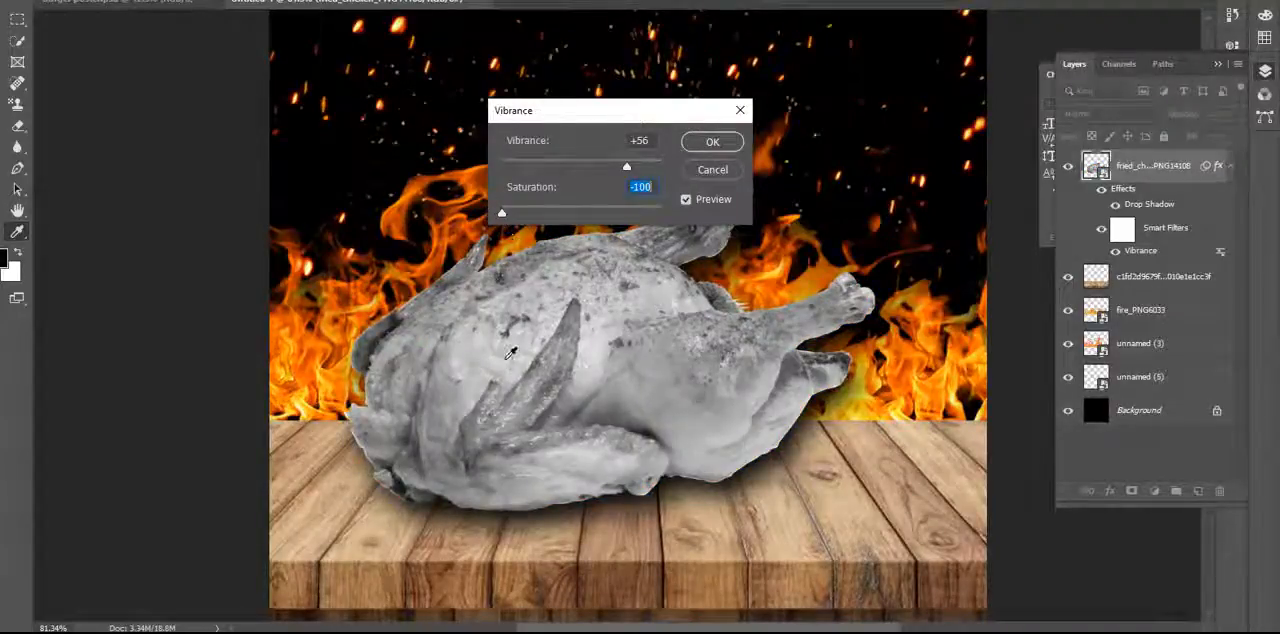
pyautogui.moveTo(503, 213); pyautogui.dragTo(508, 214)
pyautogui.moveTo(673, 213); pyautogui.dragTo(613, 217)
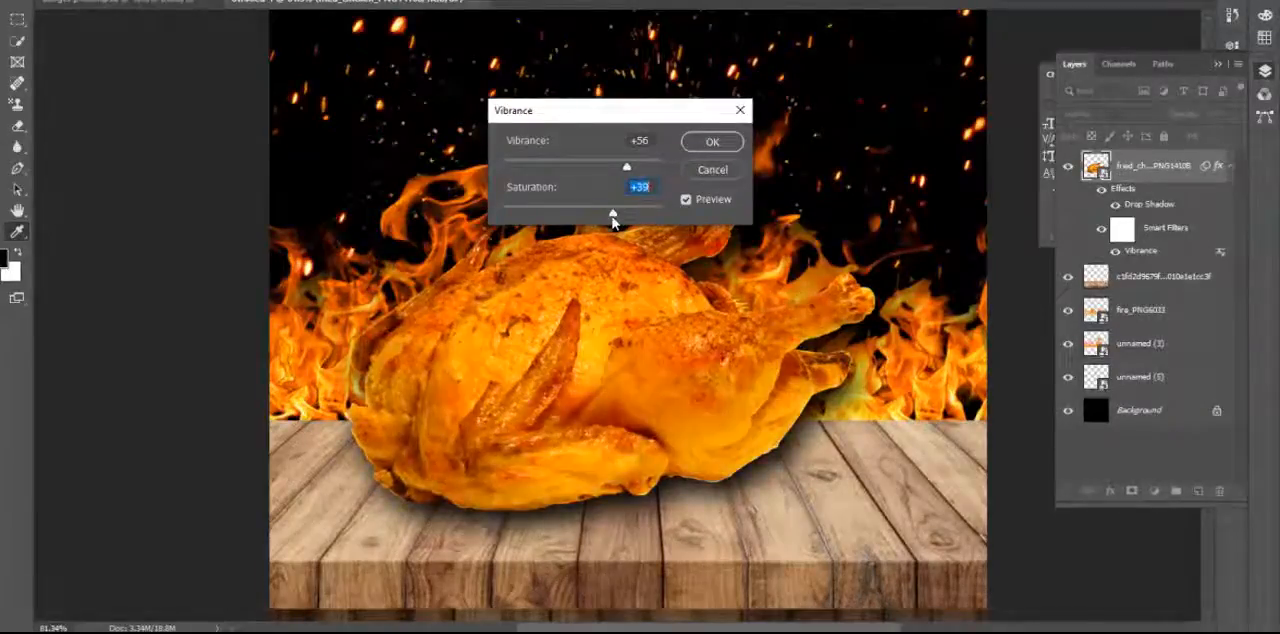
pyautogui.moveTo(613, 221); pyautogui.dragTo(609, 219)
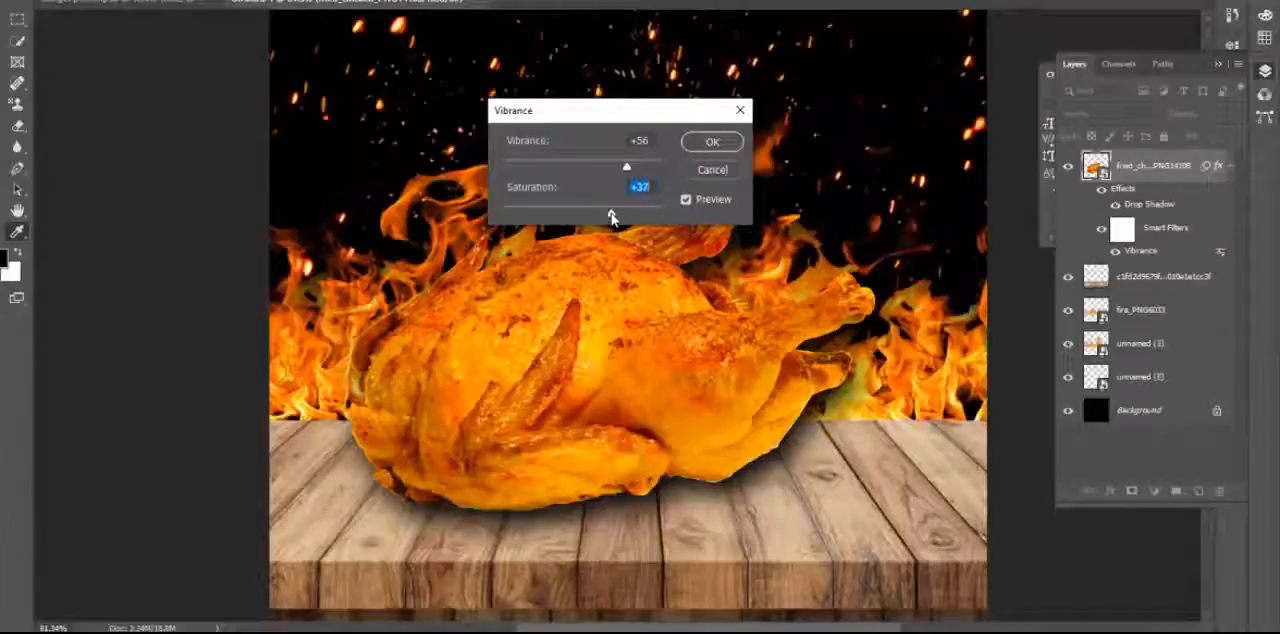
pyautogui.click(700, 146)
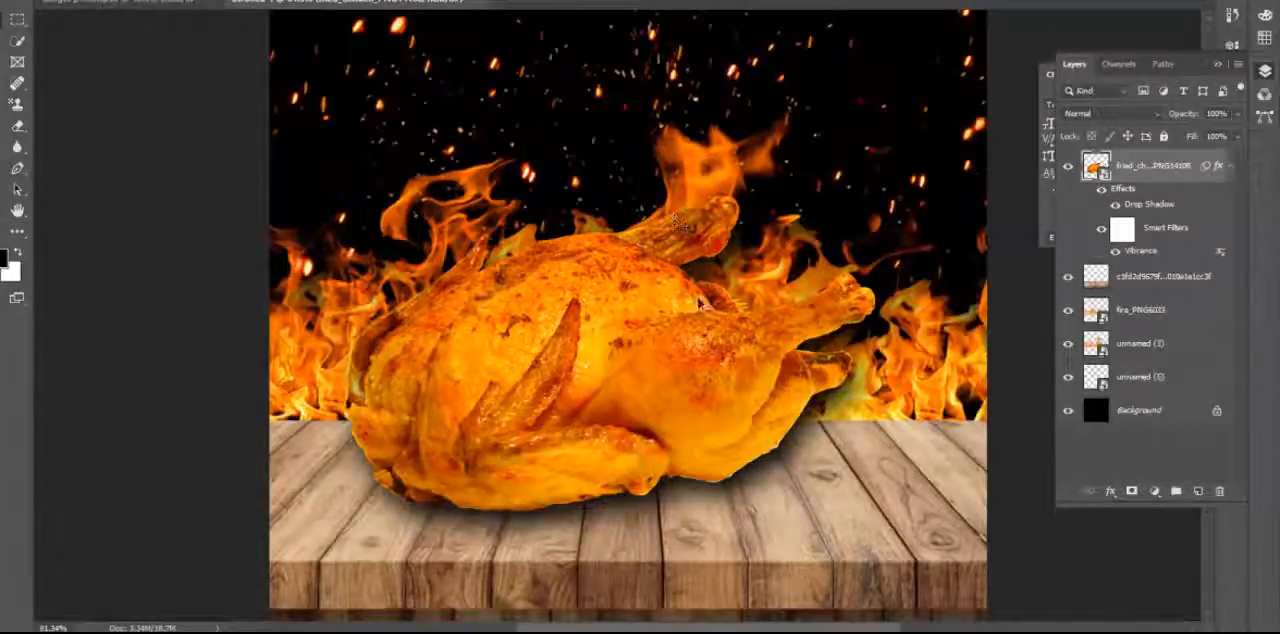
pyautogui.scroll(-2, 699, 300)
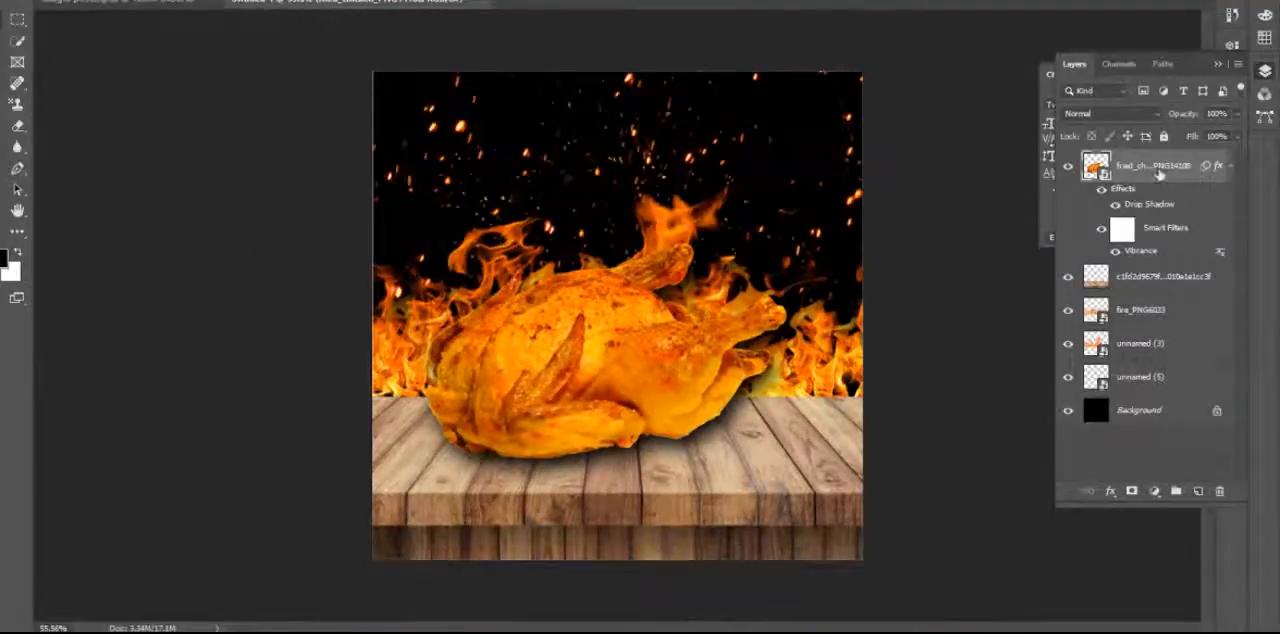
# Collapse the chicken layer's effects list and shift the chicken slightly lower on the wooden table.
pyautogui.click(1229, 172)
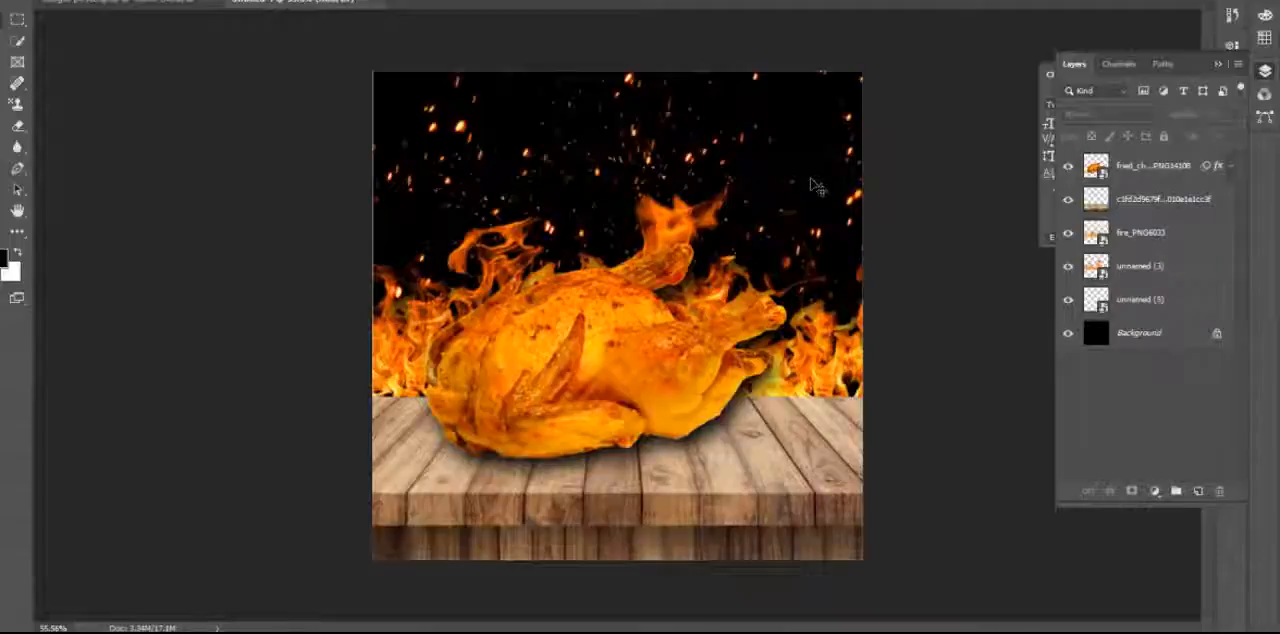
pyautogui.moveTo(581, 337); pyautogui.dragTo(581, 344)
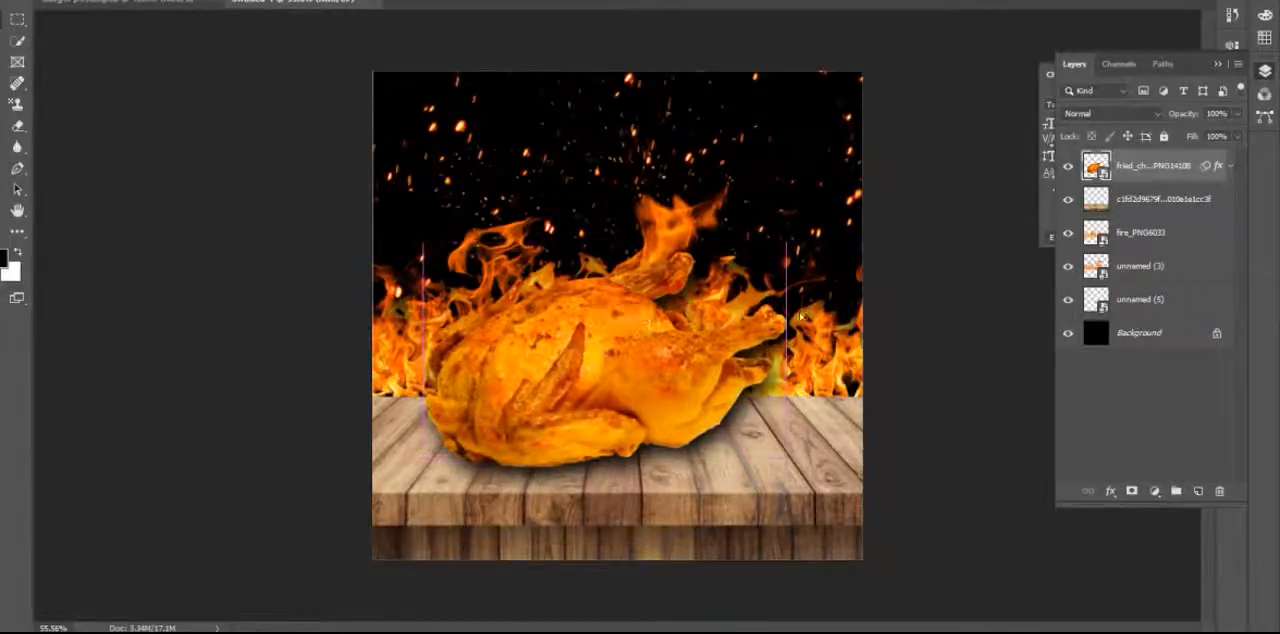
pyautogui.click(940, 300)
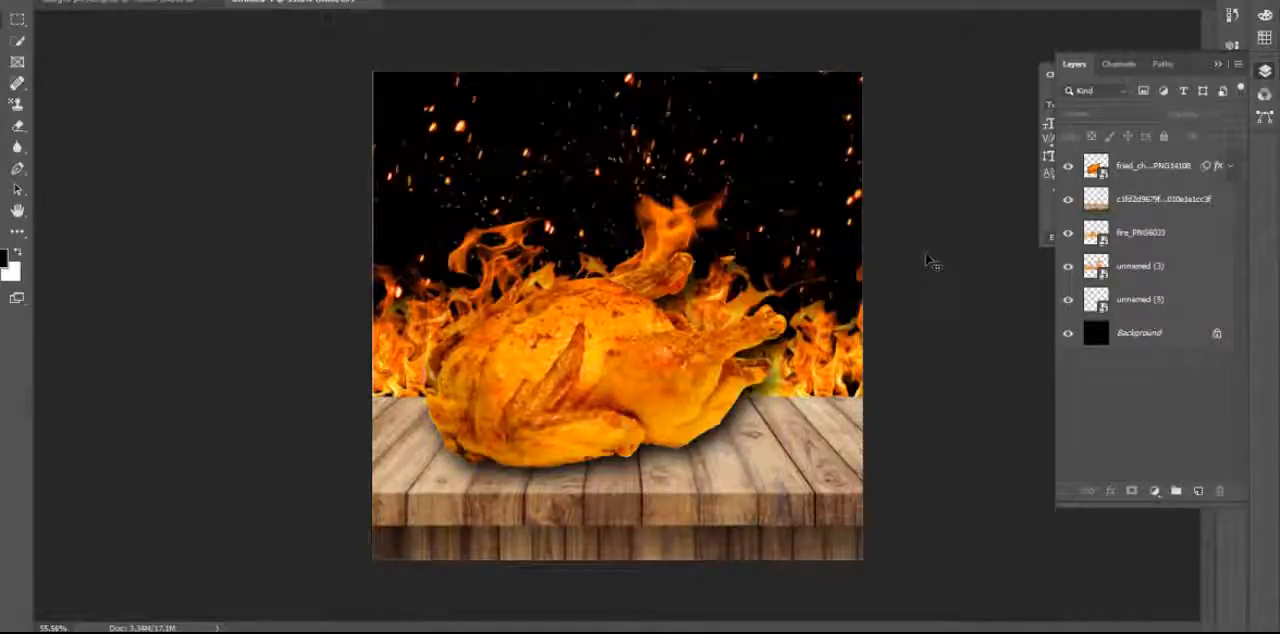
# Place the embedded image Beer-Glass-Image-PNG, scaled to about 60% of the canvas width, over the right half of the chicken.
pyautogui.click(20, 1)
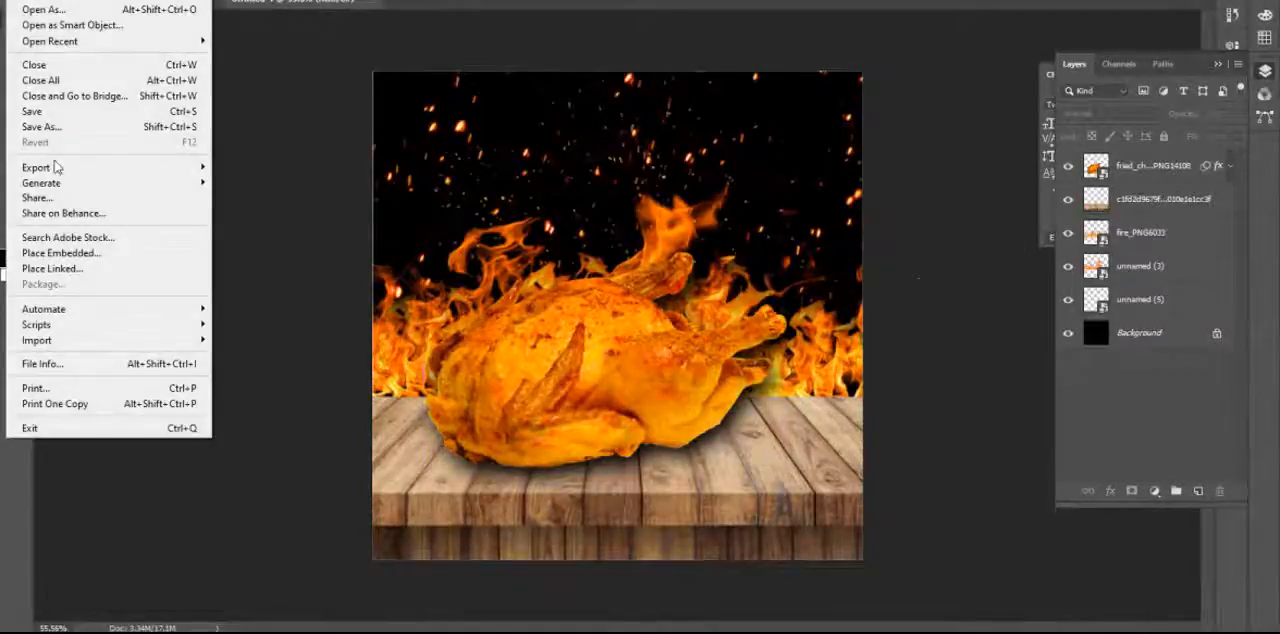
pyautogui.click(101, 255)
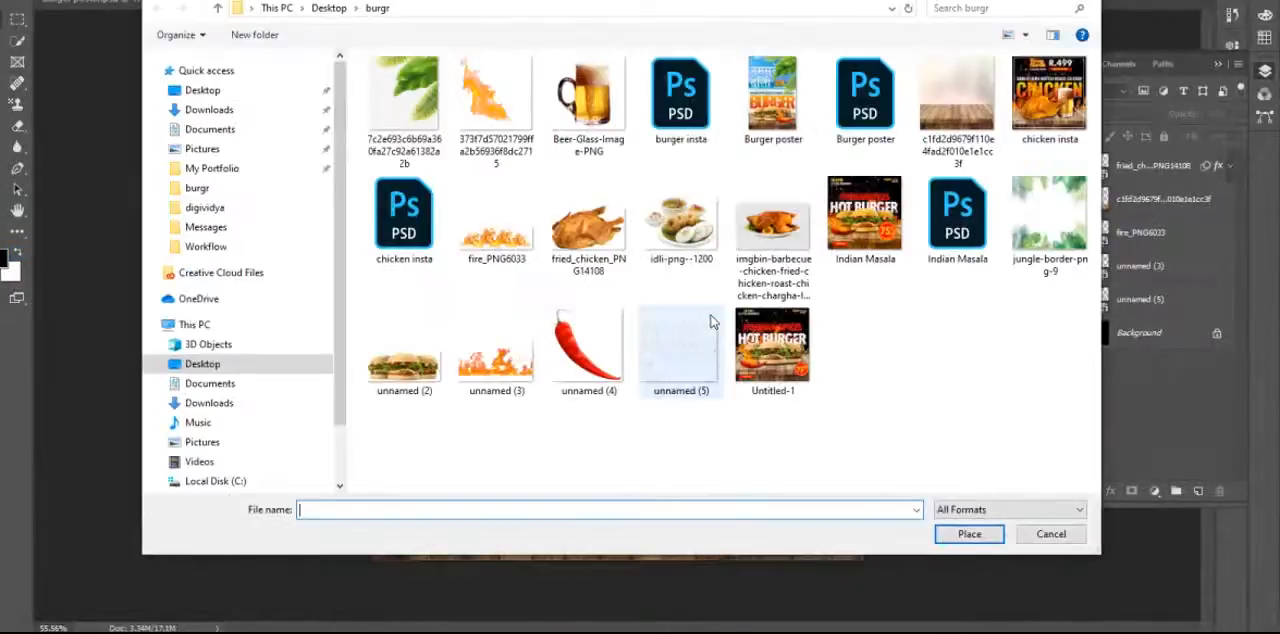
pyautogui.doubleClick(588, 95)
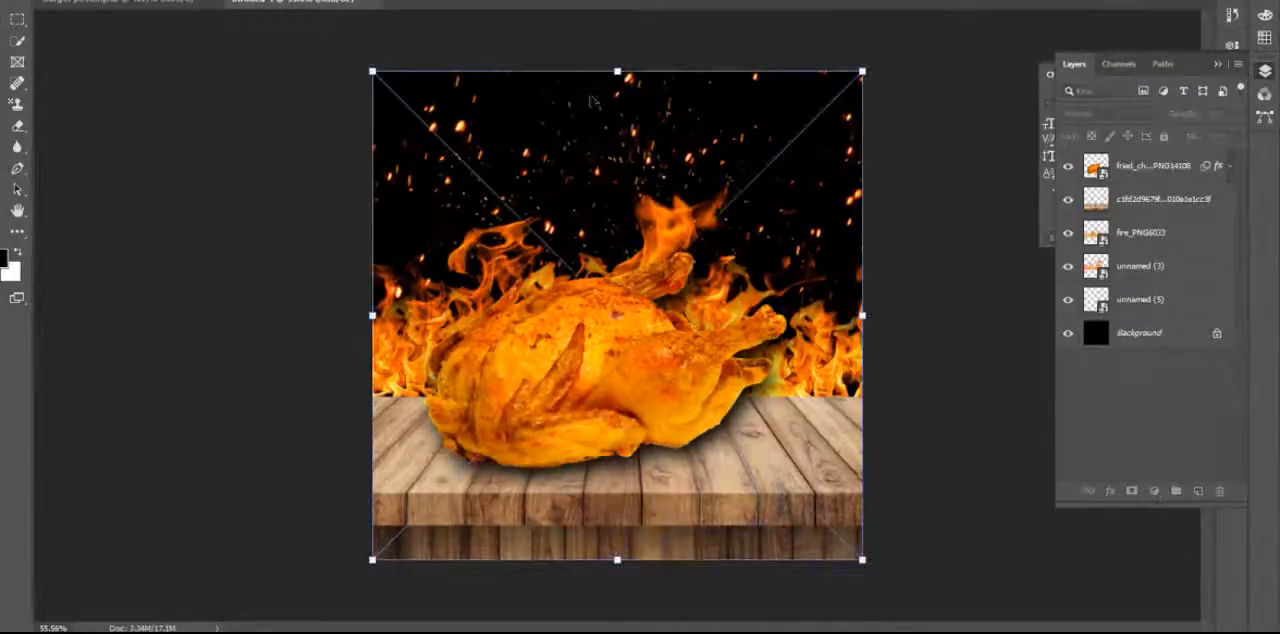
pyautogui.moveTo(862, 72); pyautogui.dragTo(684, 258)
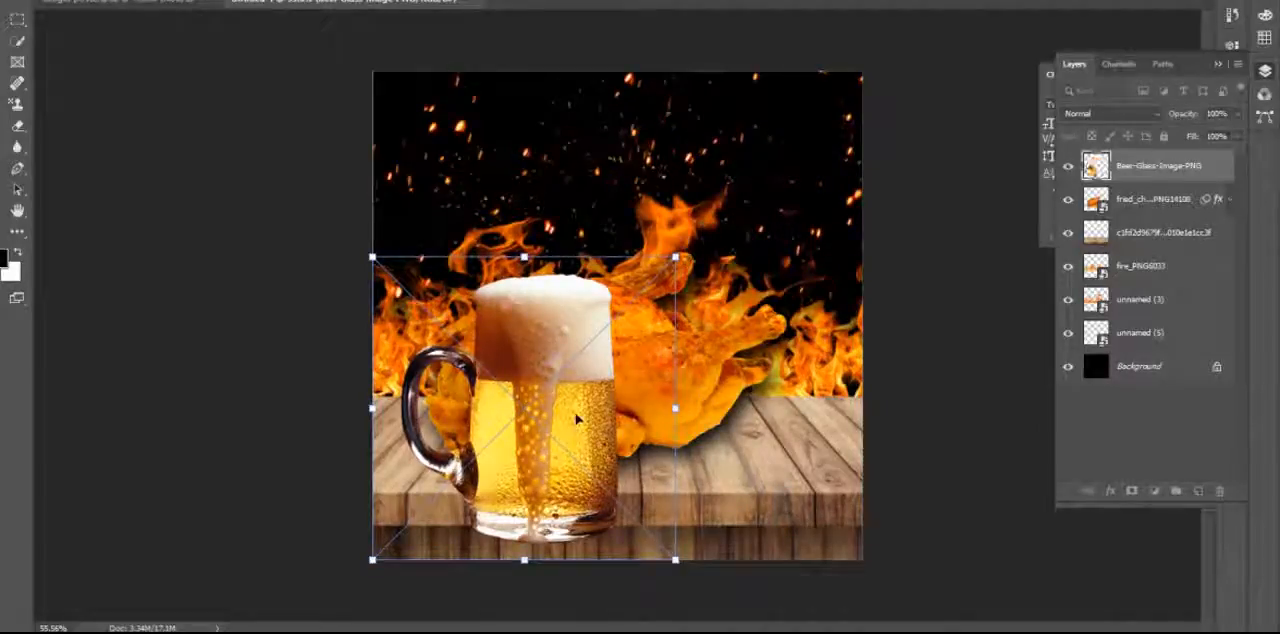
pyautogui.moveTo(577, 420); pyautogui.dragTo(749, 345)
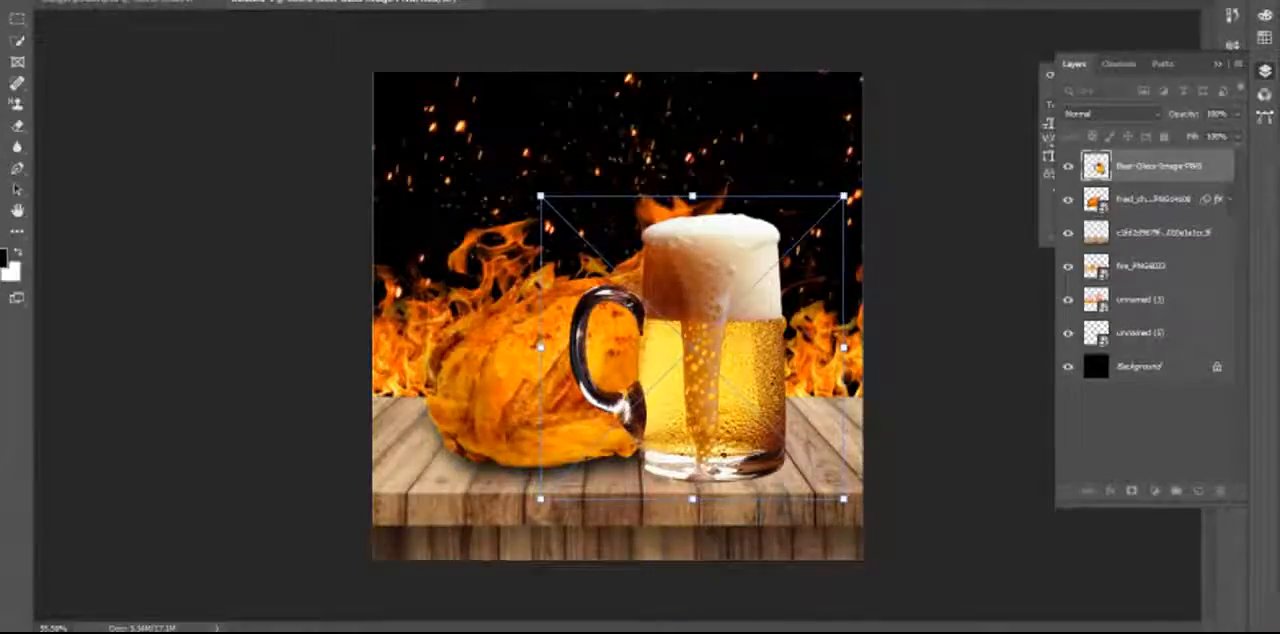
# Flip the beer mug horizontally, shrink it to about 55% of the canvas width and set its handle against the canvas's right edge.
pyautogui.rightClick(718, 275)
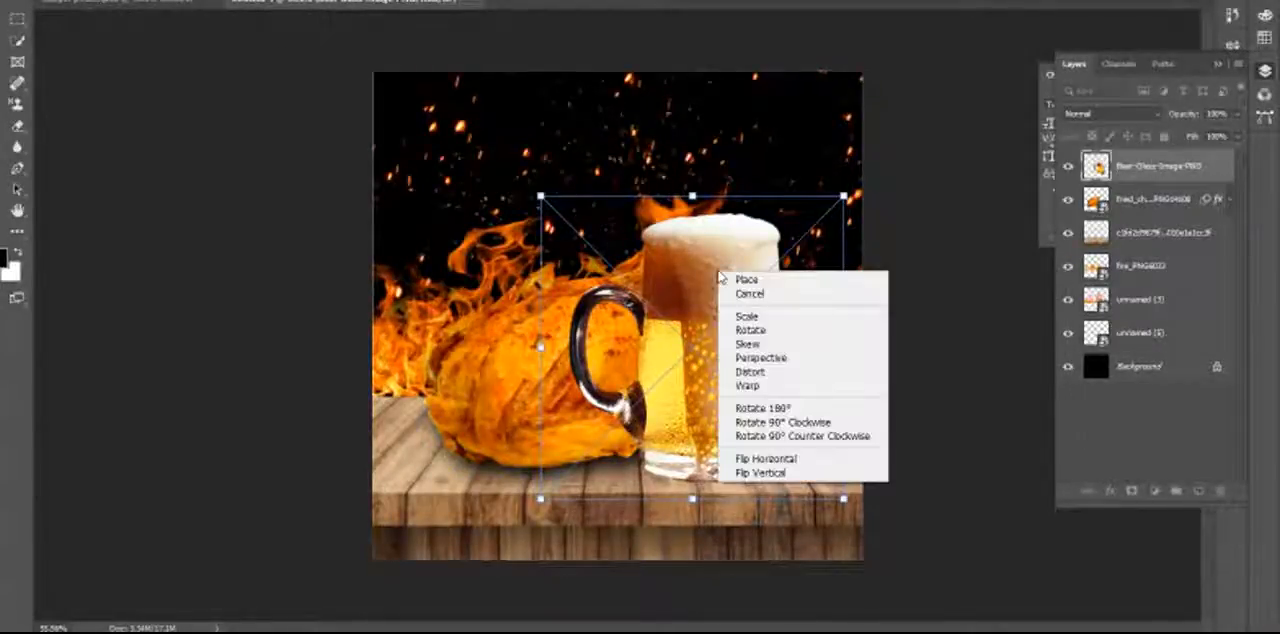
pyautogui.click(808, 462)
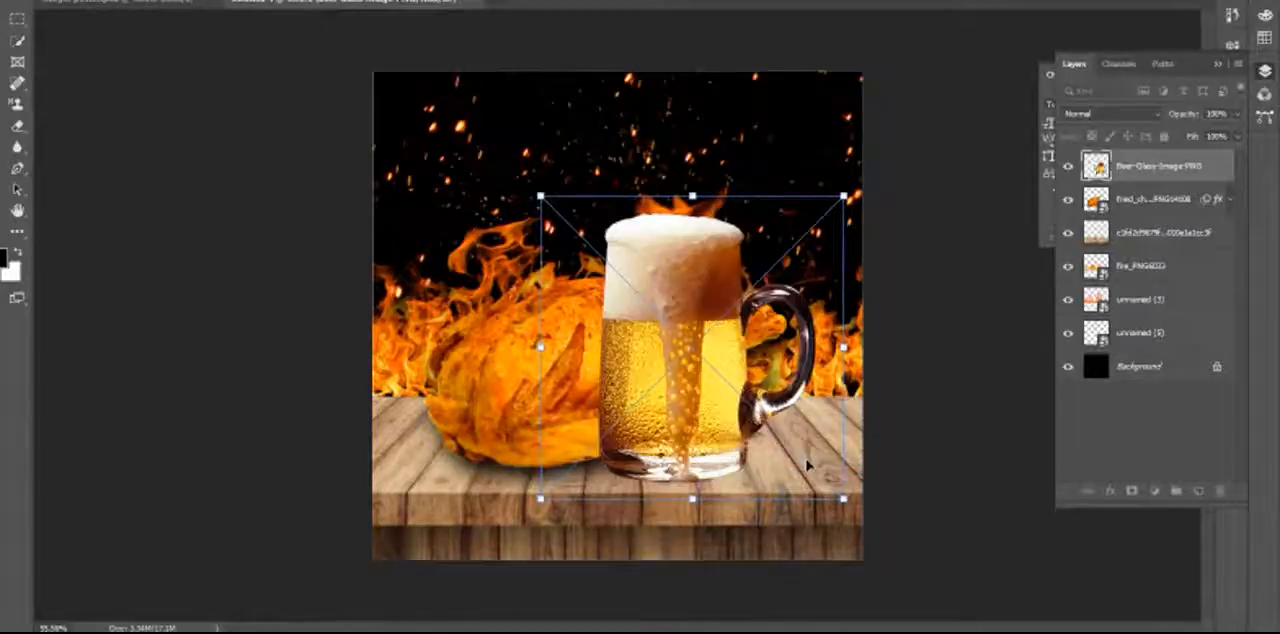
pyautogui.moveTo(670, 438); pyautogui.dragTo(747, 430)
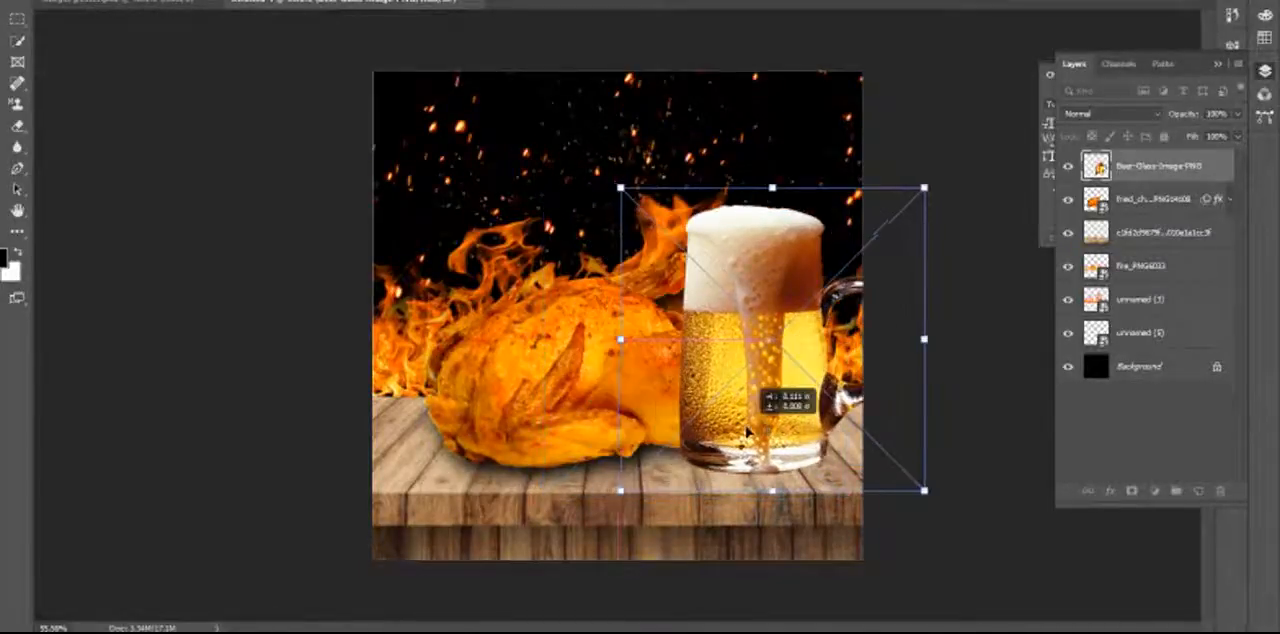
pyautogui.moveTo(925, 189); pyautogui.dragTo(884, 222)
pyautogui.click(546, 397)
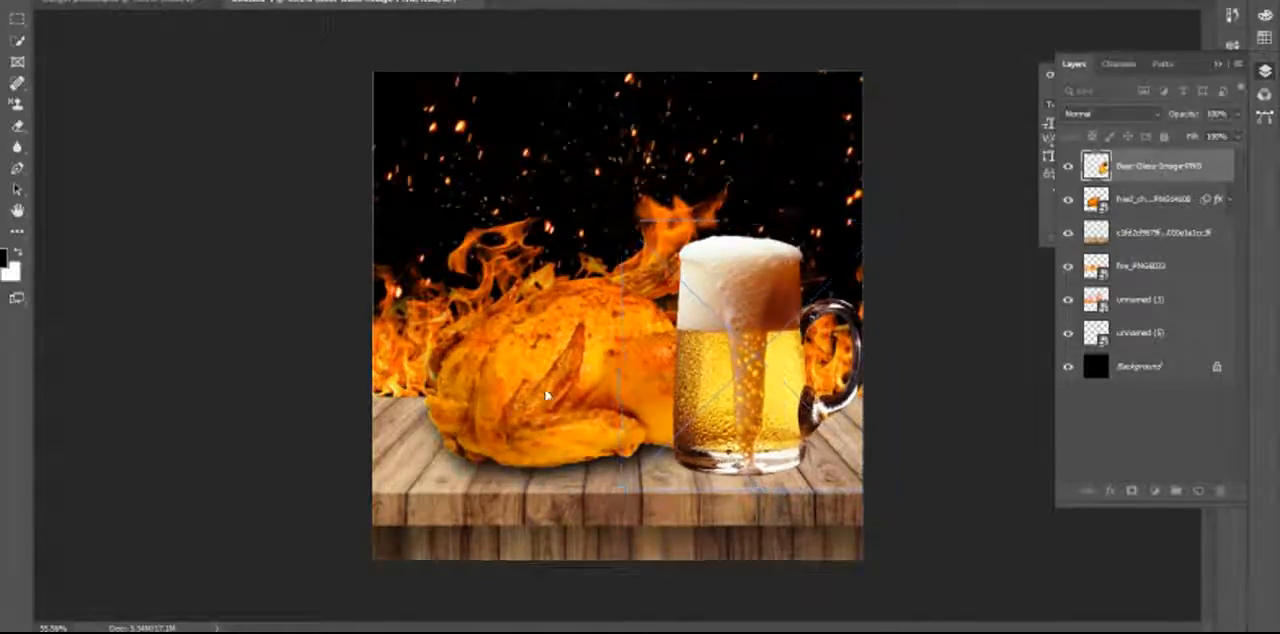
pyautogui.click(512, 400)
# Shift the chicken left and the mug right and slightly up, with the chicken layer stacked directly above the beer glass layer.
pyautogui.moveTo(570, 365); pyautogui.dragTo(542, 374)
pyautogui.moveTo(726, 368); pyautogui.dragTo(741, 372)
pyautogui.click(1132, 202)
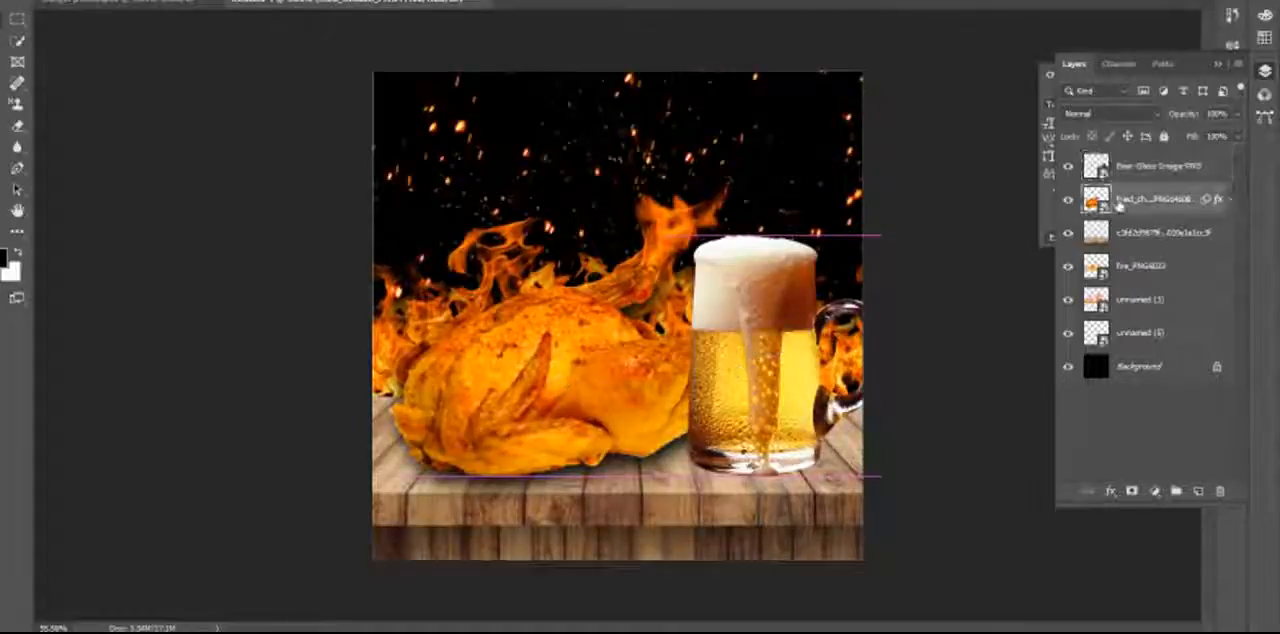
pyautogui.moveTo(1135, 205); pyautogui.dragTo(1143, 163)
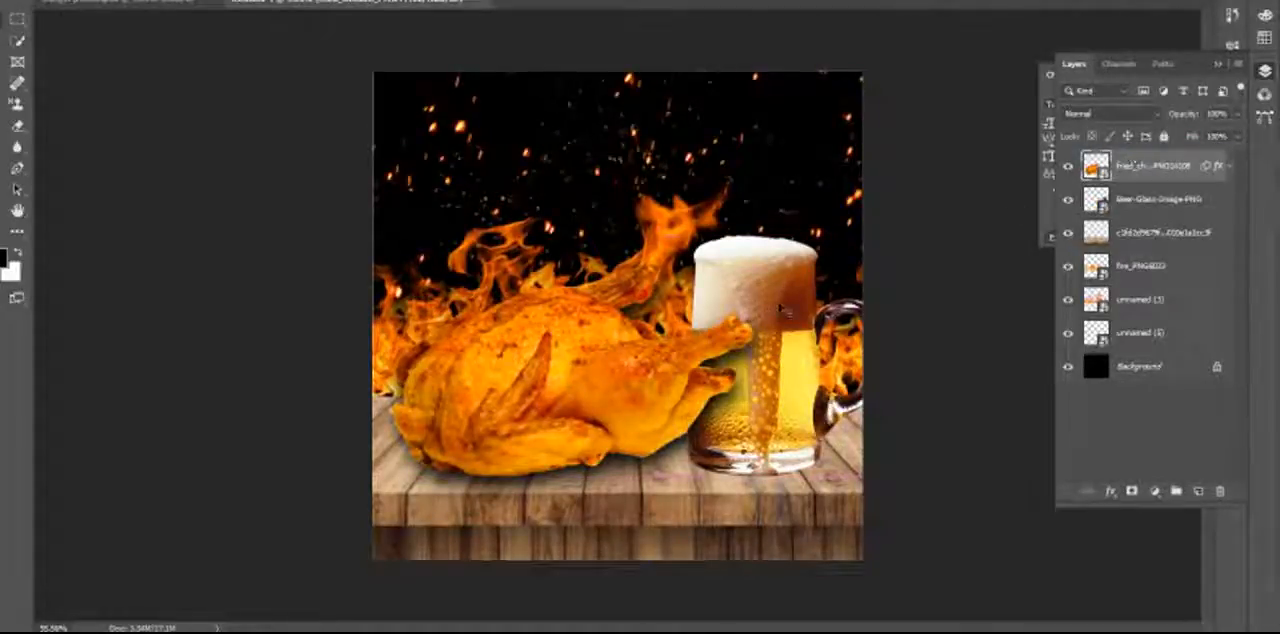
pyautogui.moveTo(776, 300); pyautogui.dragTo(777, 283)
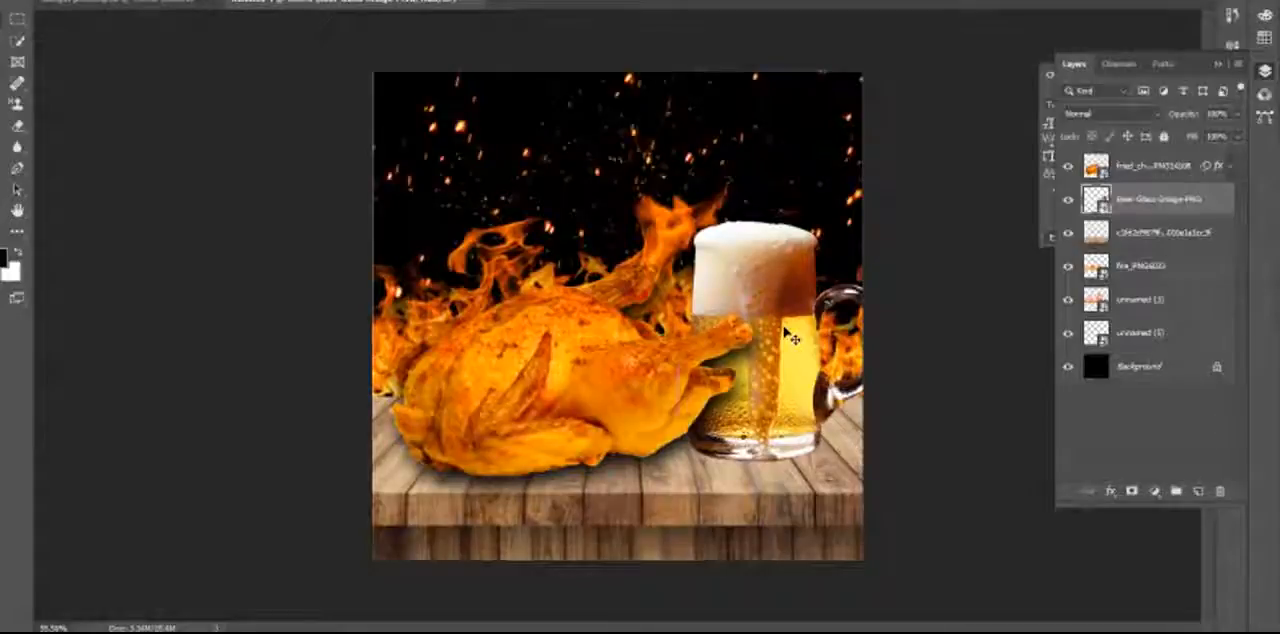
# Enlarge the beer mug to about 60% of the canvas width and flip it horizontally so its handle sits behind the chicken.
pyautogui.click(1068, 199)
pyautogui.click(44, 0)
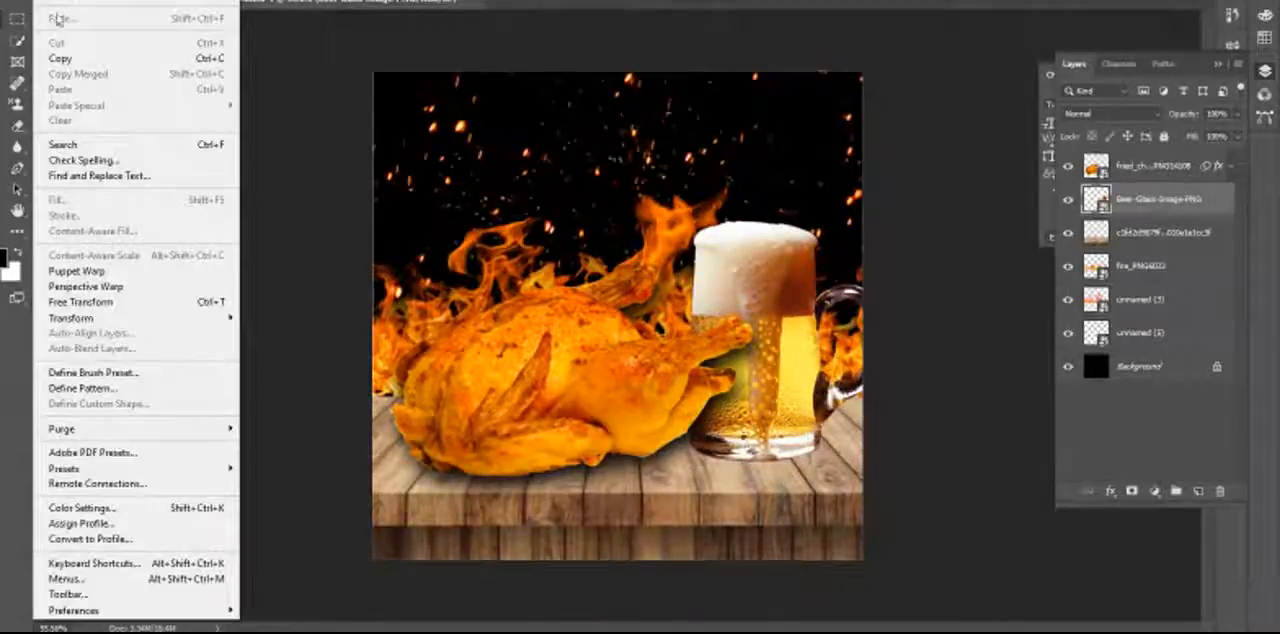
pyautogui.click(108, 303)
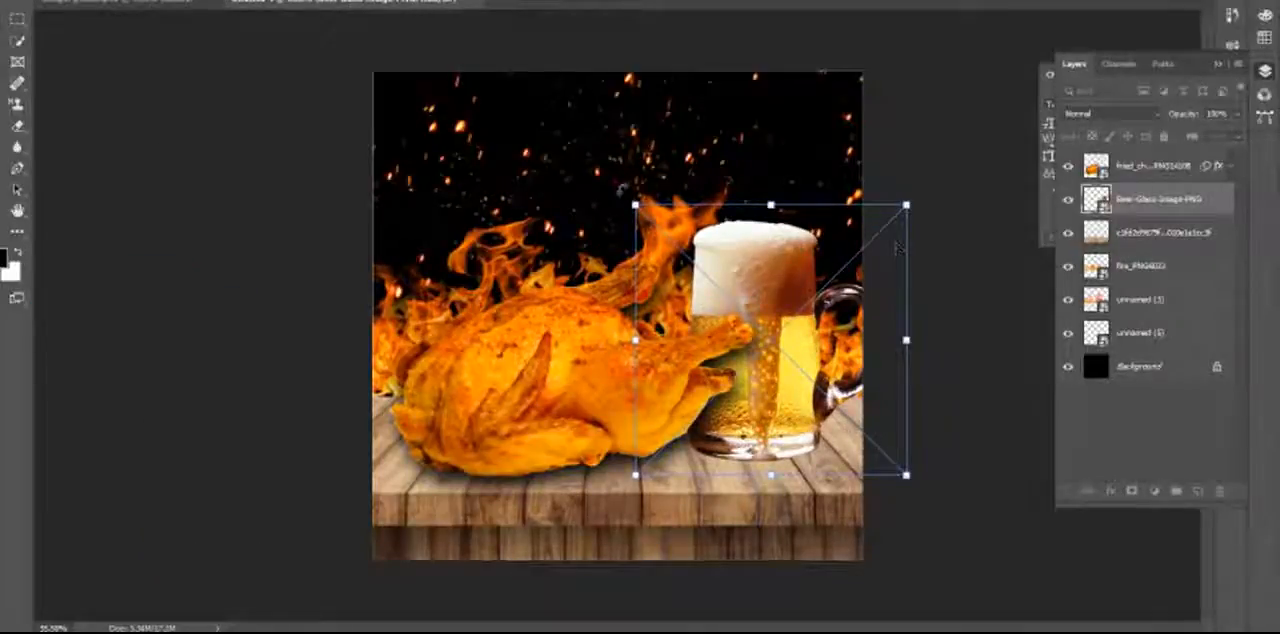
pyautogui.moveTo(634, 205)
pyautogui.mouseDown()
pyautogui.moveTo(593, 168)
pyautogui.moveTo(621, 189)
pyautogui.mouseUp()
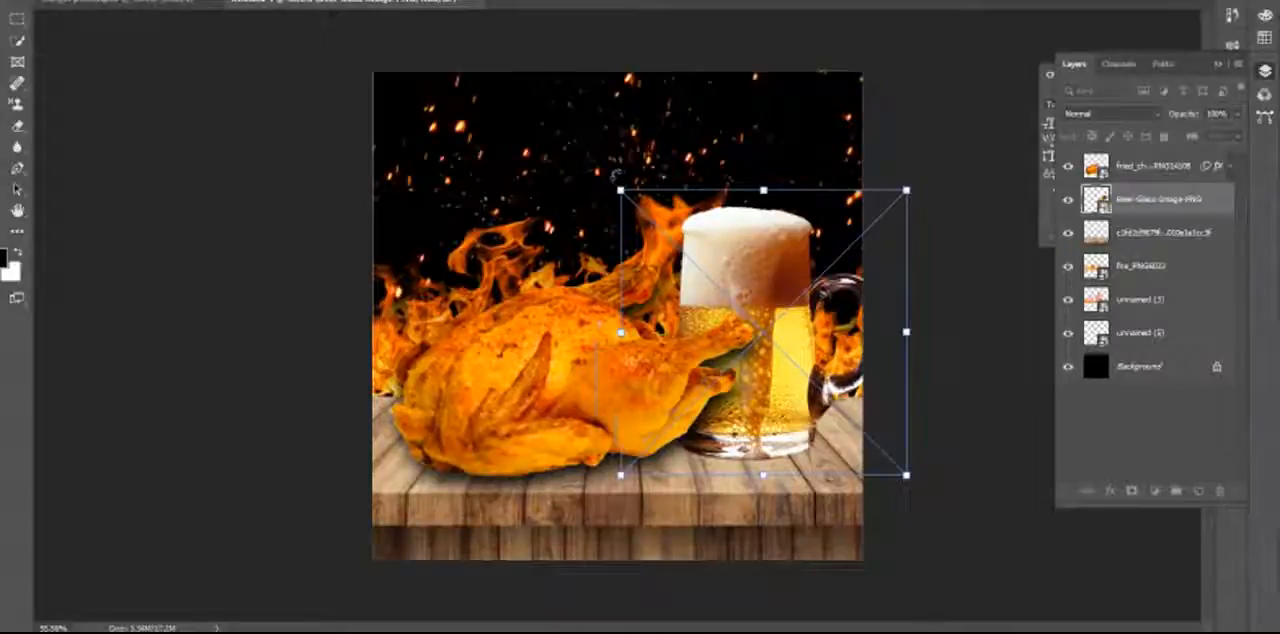
pyautogui.moveTo(621, 189)
pyautogui.mouseDown()
pyautogui.moveTo(600, 172)
pyautogui.moveTo(609, 180)
pyautogui.mouseUp()
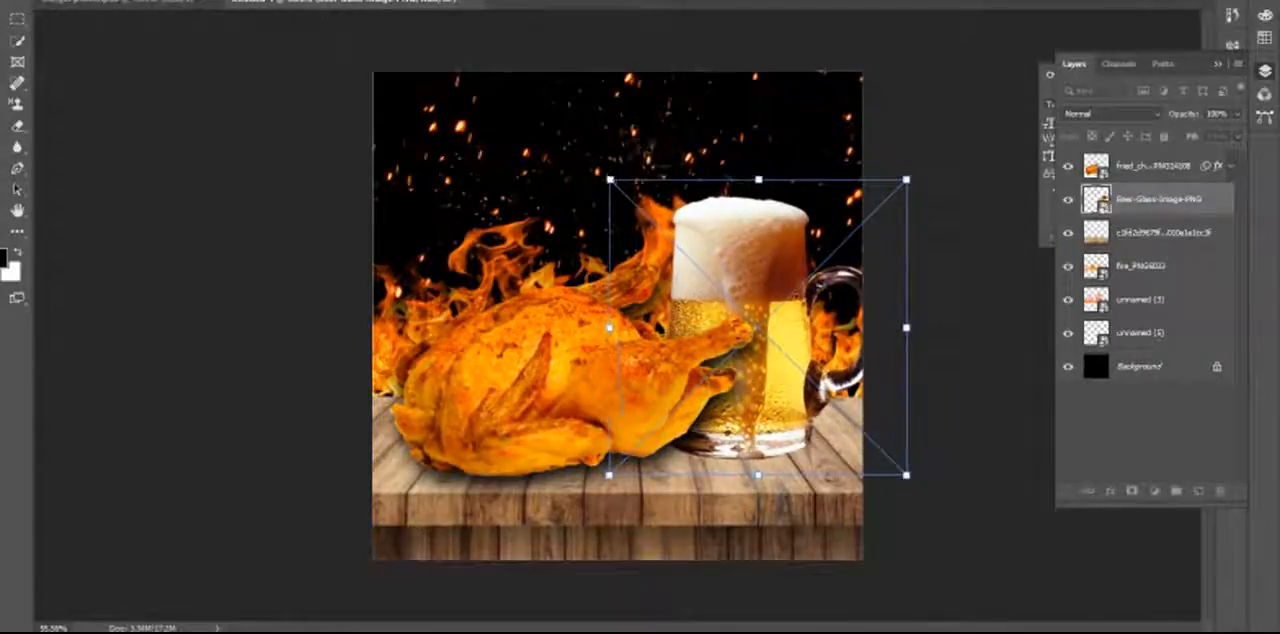
pyautogui.rightClick(803, 307)
pyautogui.click(889, 490)
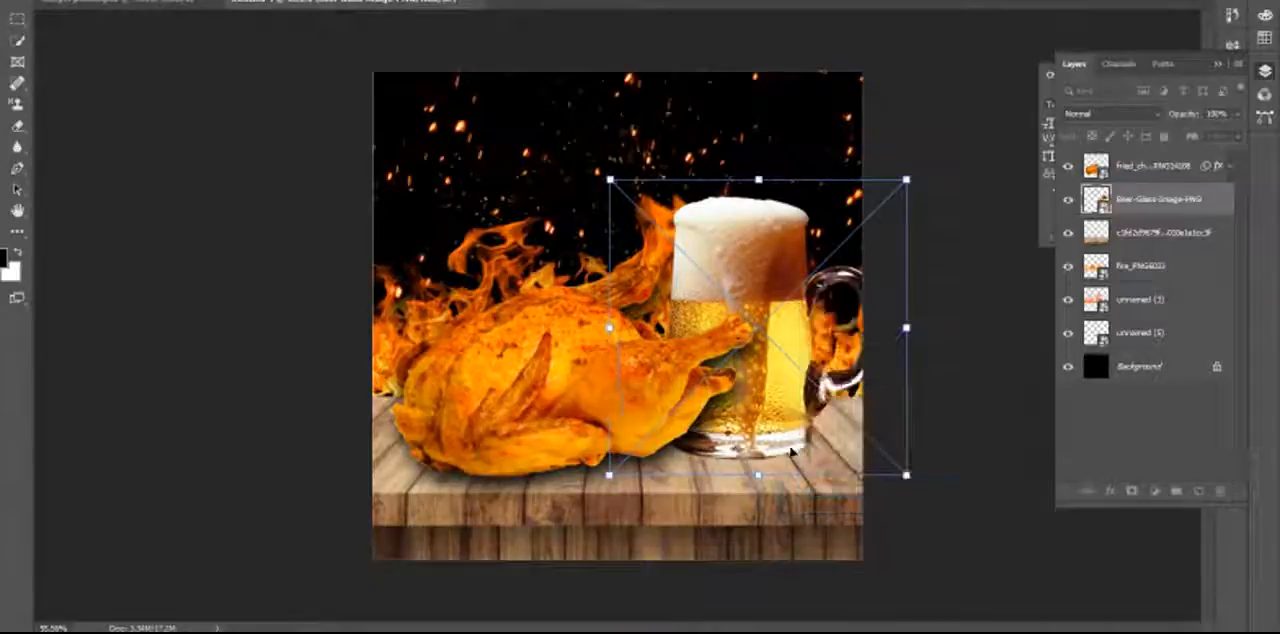
pyautogui.hotkey('shift', 'Left')
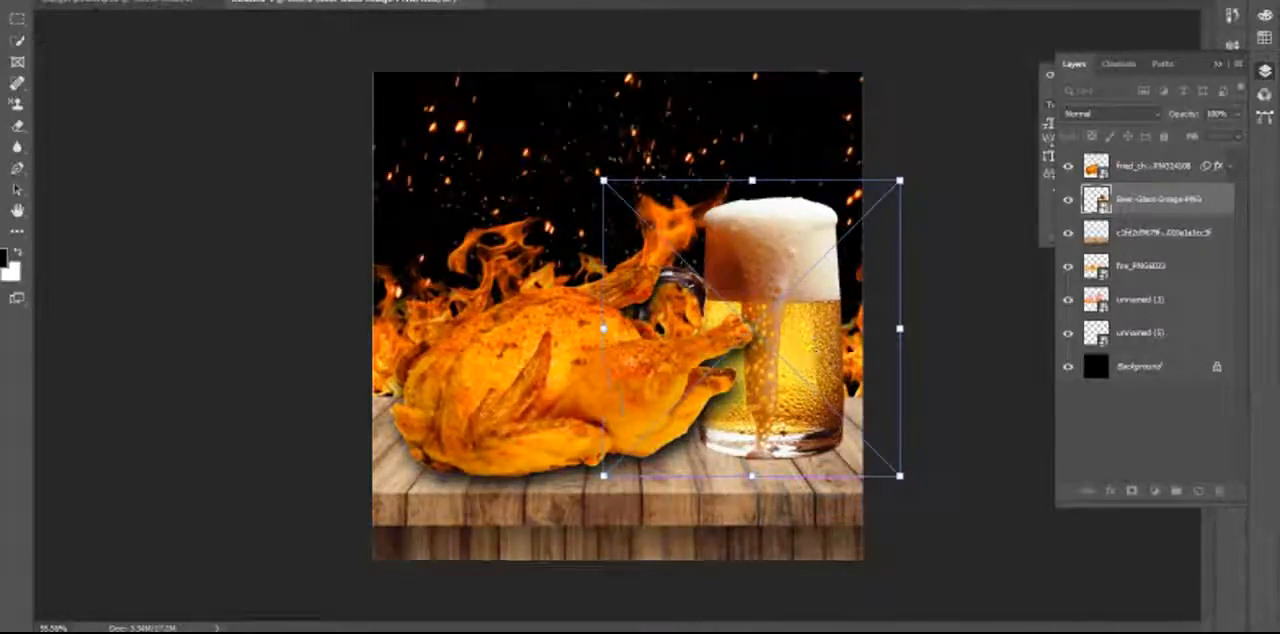
pyautogui.press('Return')
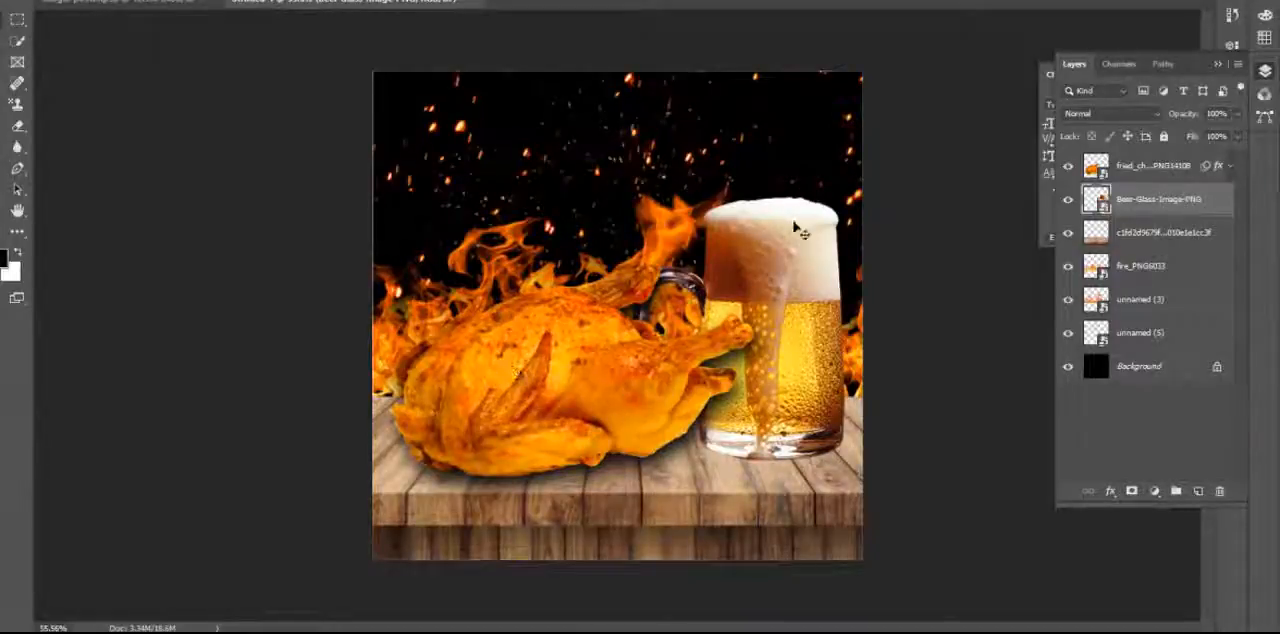
# Compare the chicken with and without its drop shadow and check its layer effect options.
pyautogui.click(1158, 166)
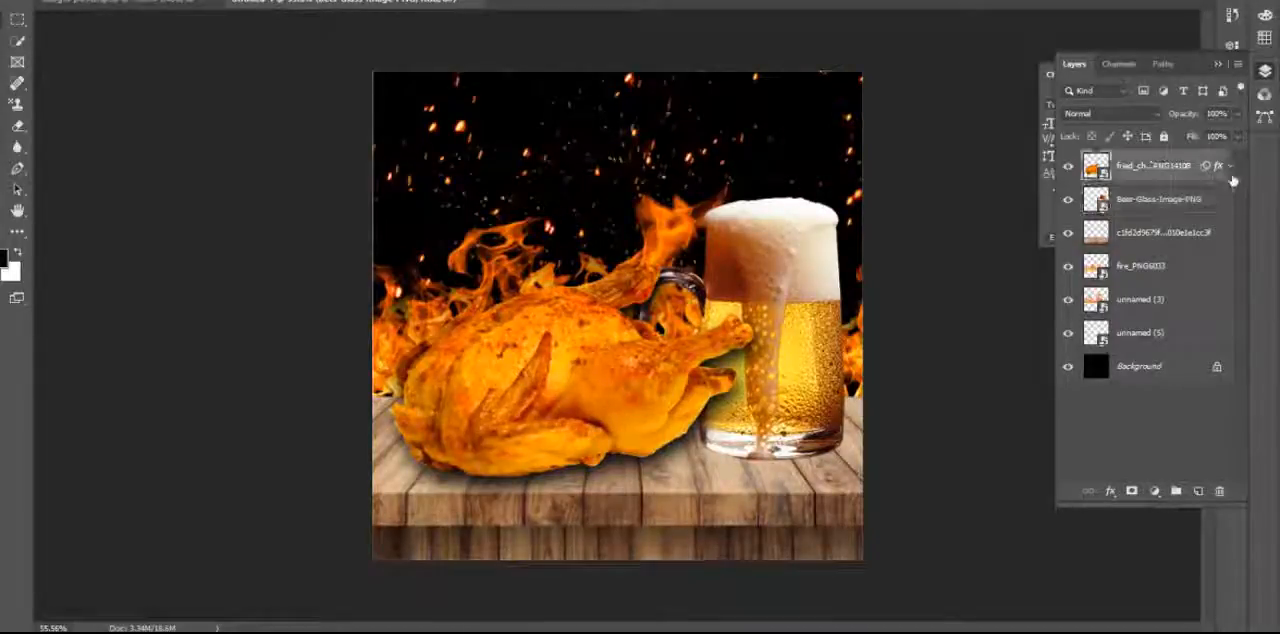
pyautogui.click(1231, 167)
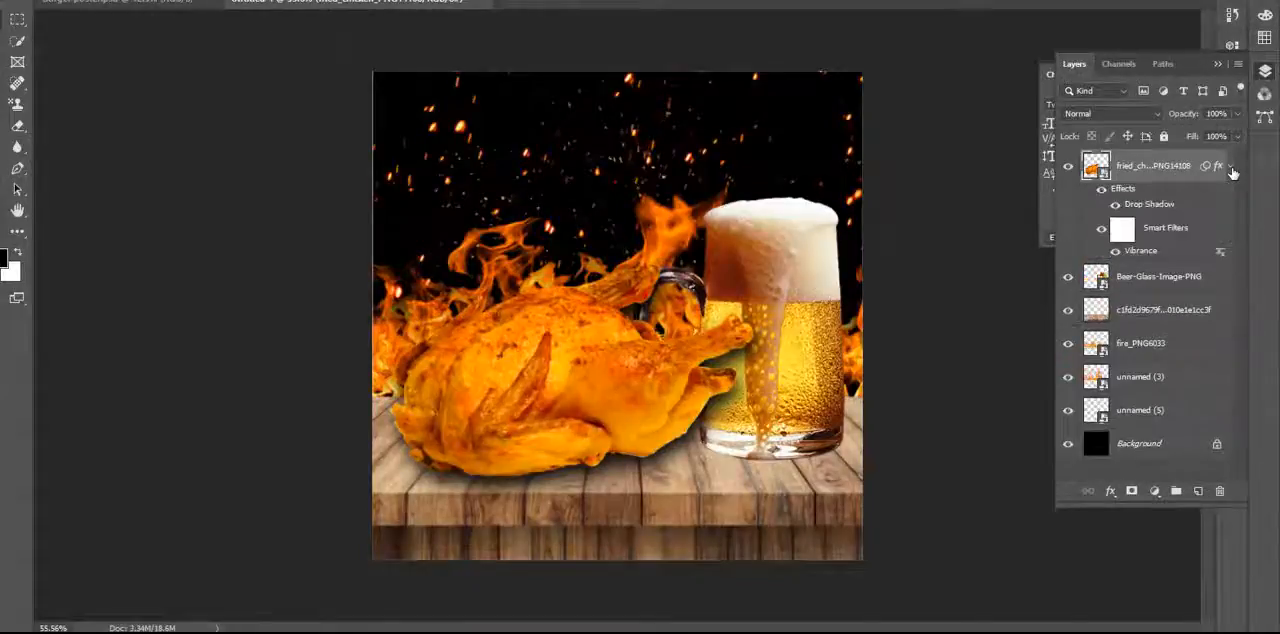
pyautogui.click(1102, 190)
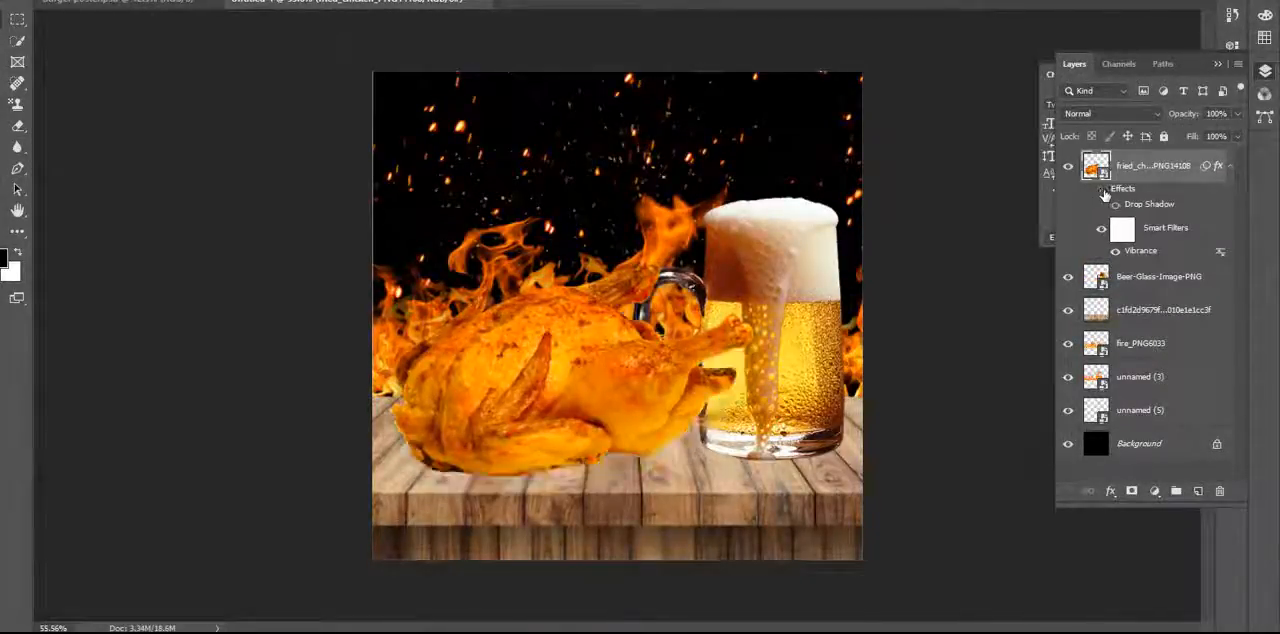
pyautogui.click(1102, 192)
pyautogui.click(1102, 191)
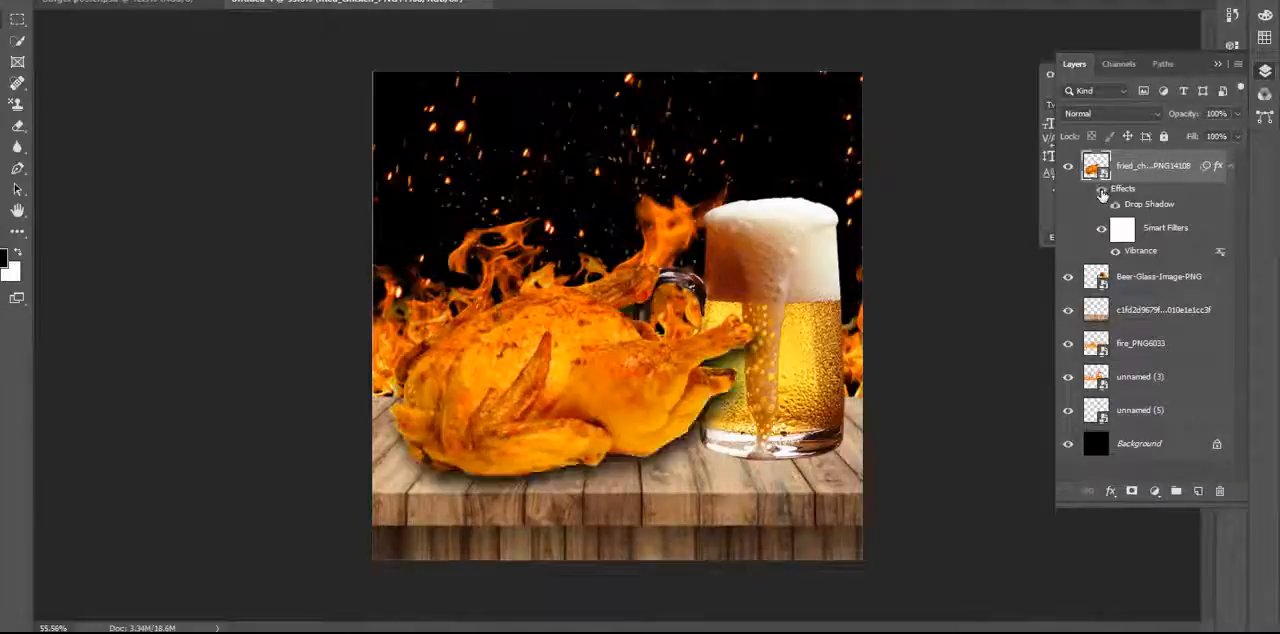
pyautogui.rightClick(1129, 193)
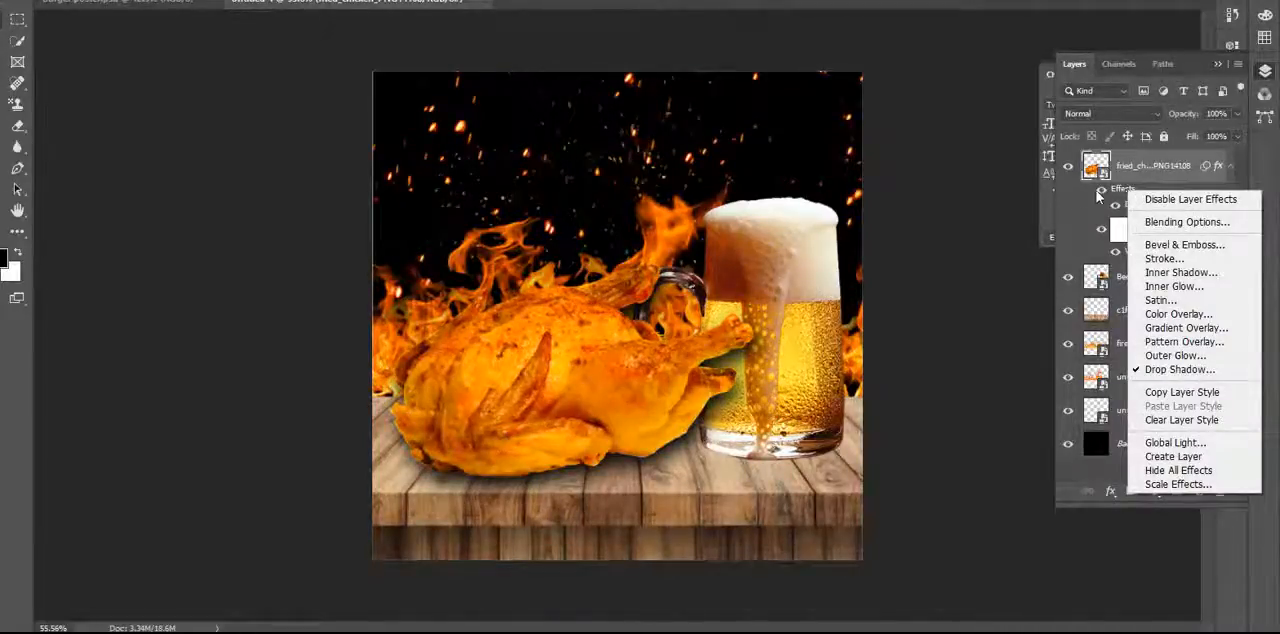
pyautogui.click(1233, 171)
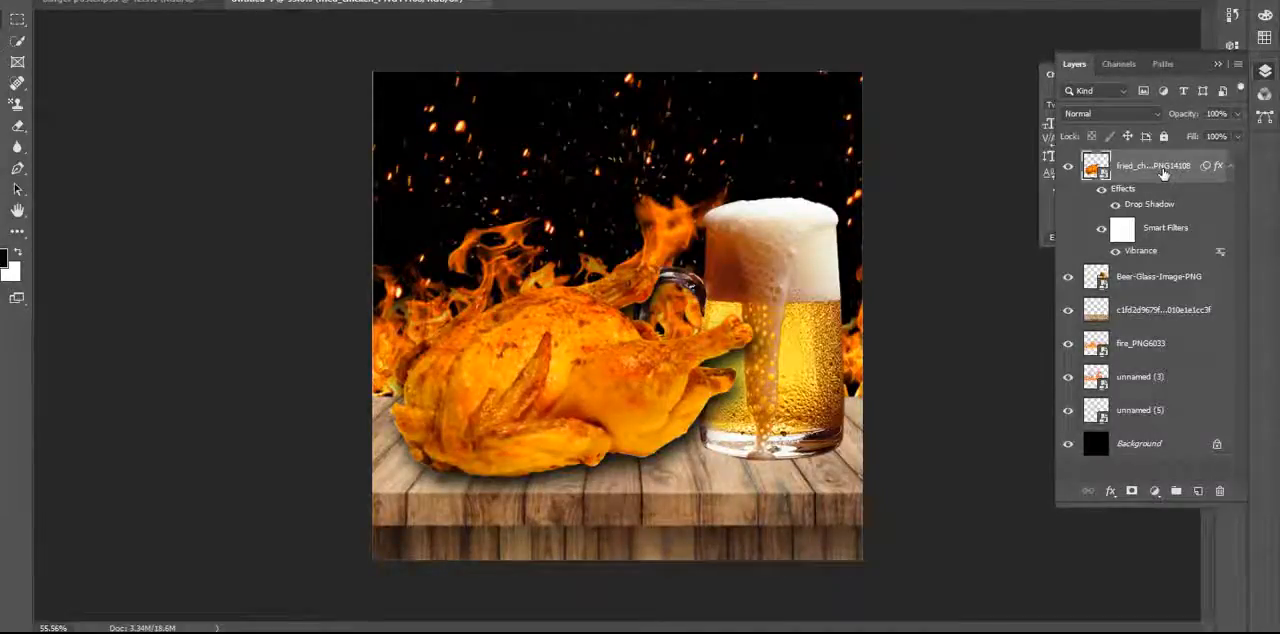
# Copy the chicken layer's style with its drop shadow and collapse its effects list.
pyautogui.rightClick(1162, 174)
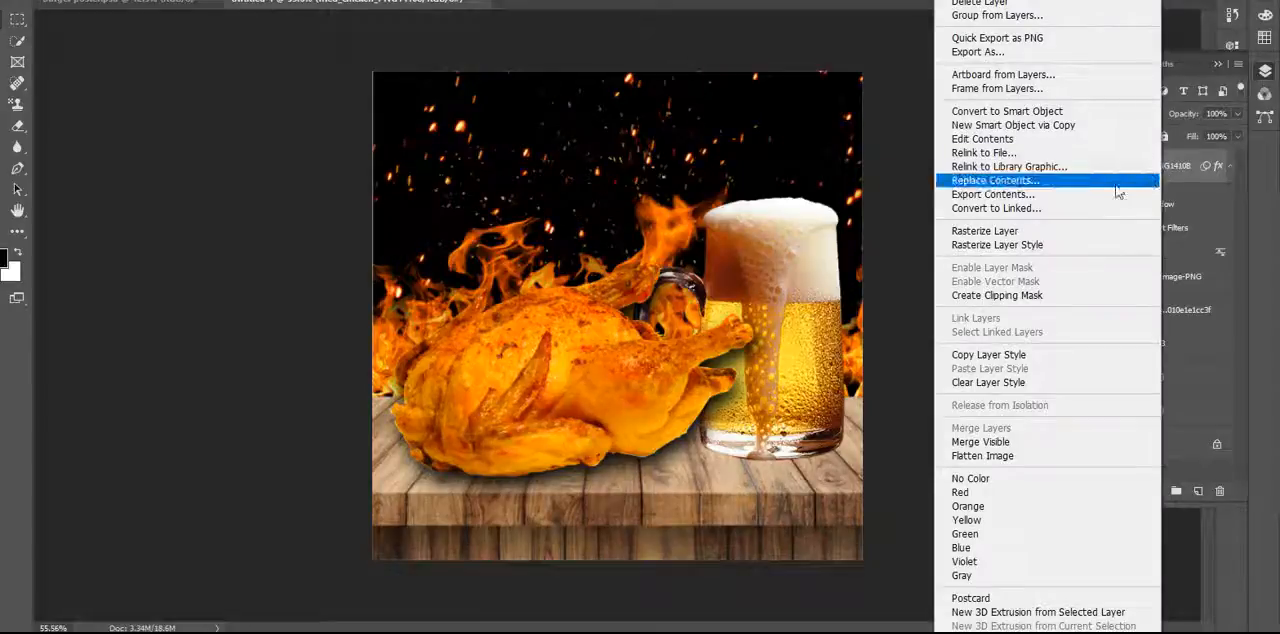
pyautogui.click(1060, 355)
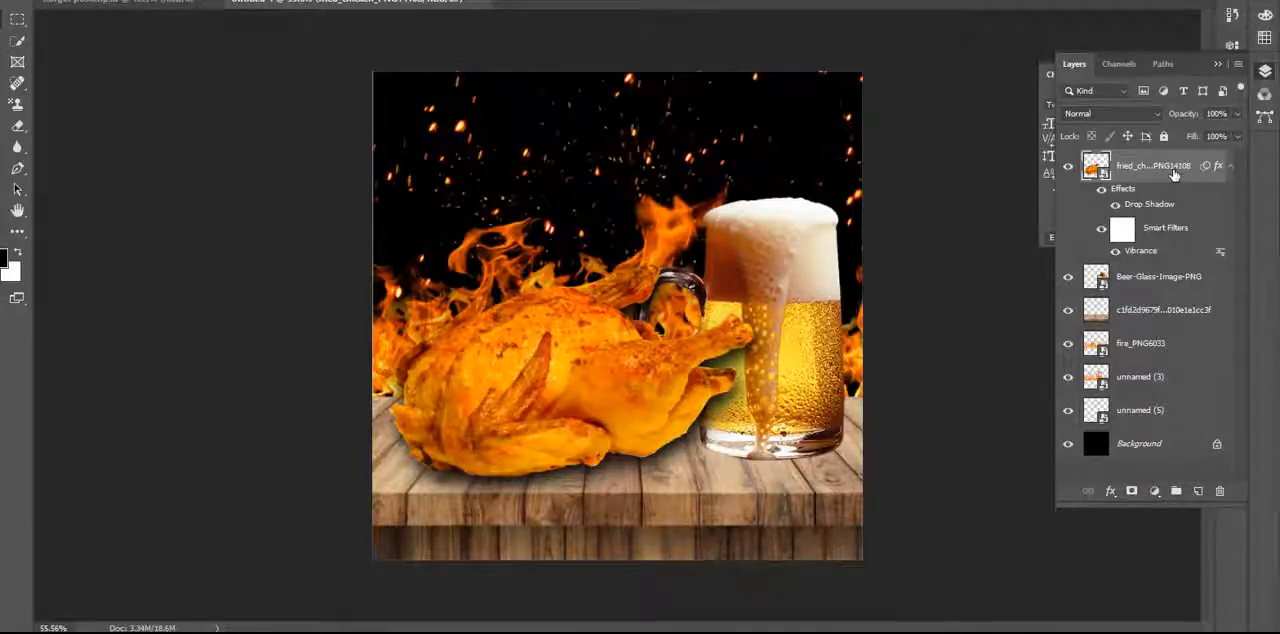
pyautogui.rightClick(1175, 174)
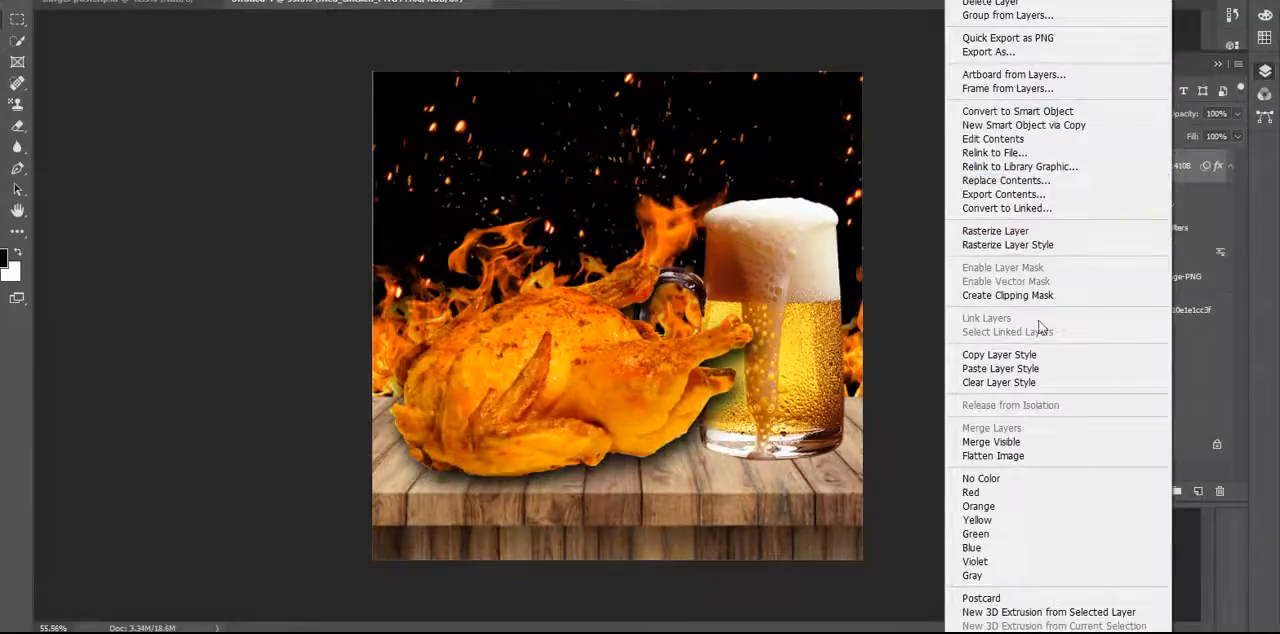
pyautogui.click(1025, 357)
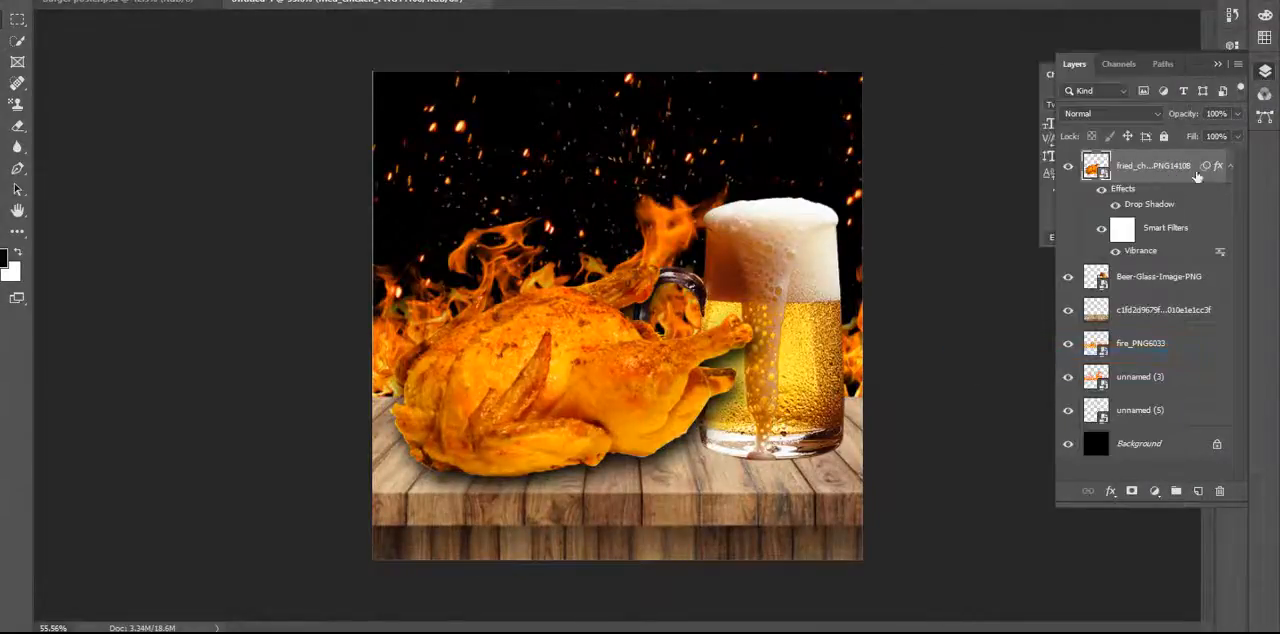
pyautogui.click(1230, 168)
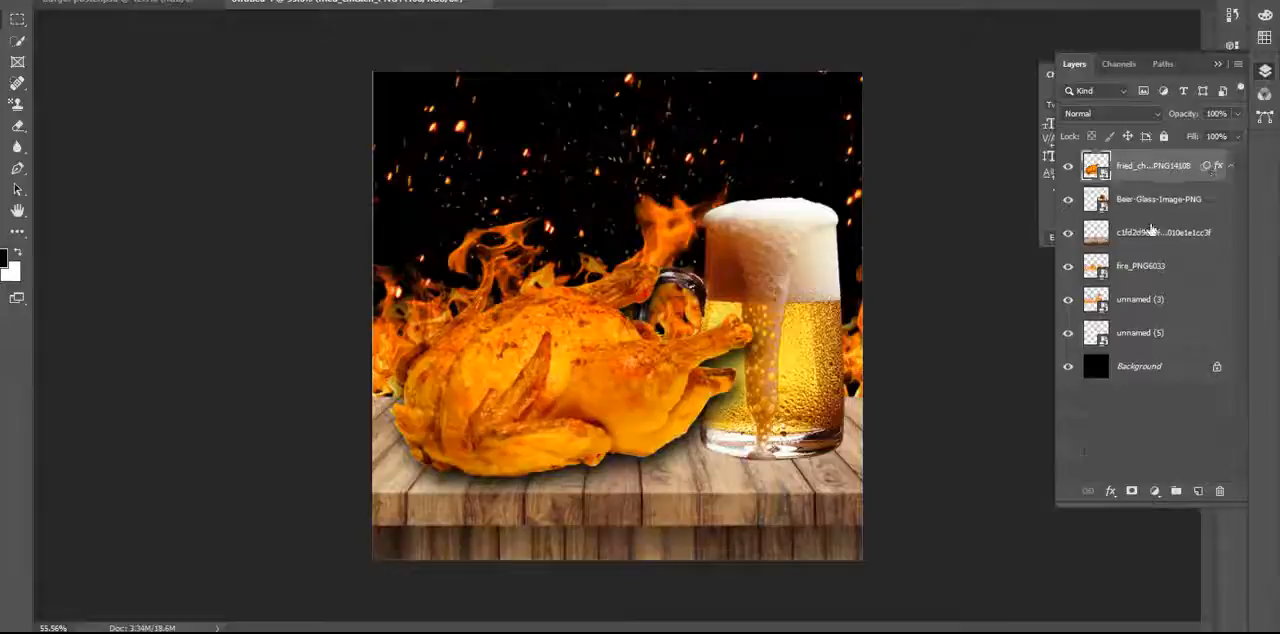
# Paste the copied drop shadow style onto the Beer-Glass-Image-PNG layer.
pyautogui.click(1068, 200)
pyautogui.click(1068, 200)
pyautogui.click(1171, 206)
pyautogui.rightClick(1169, 204)
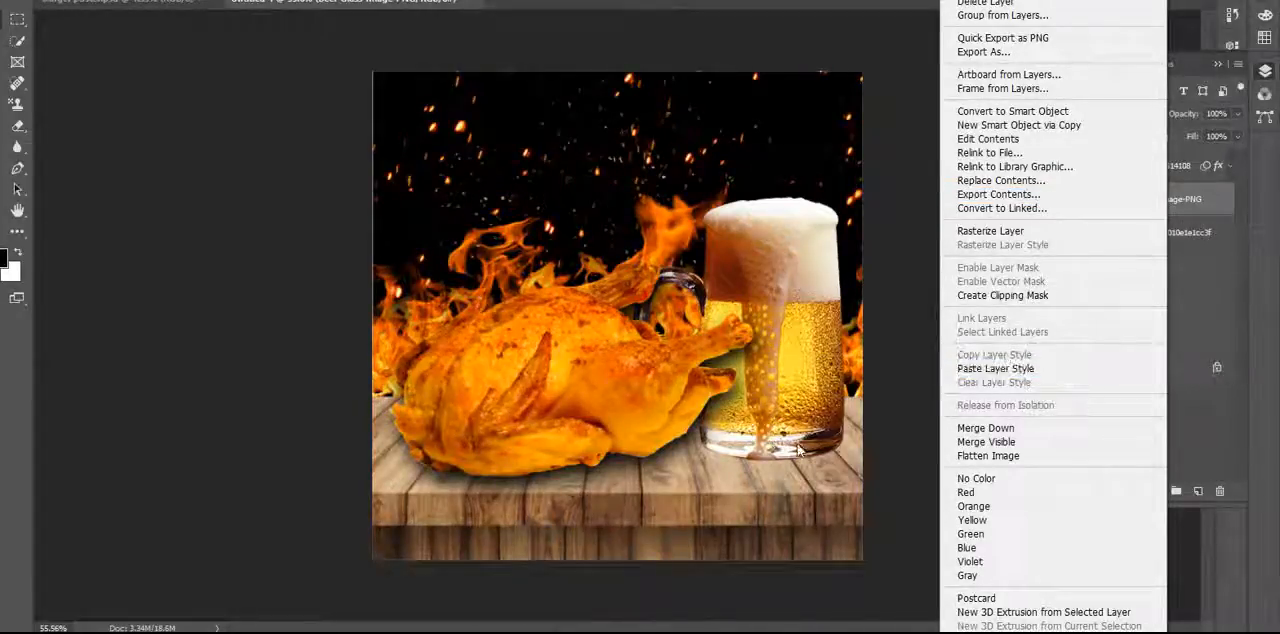
pyautogui.click(1023, 370)
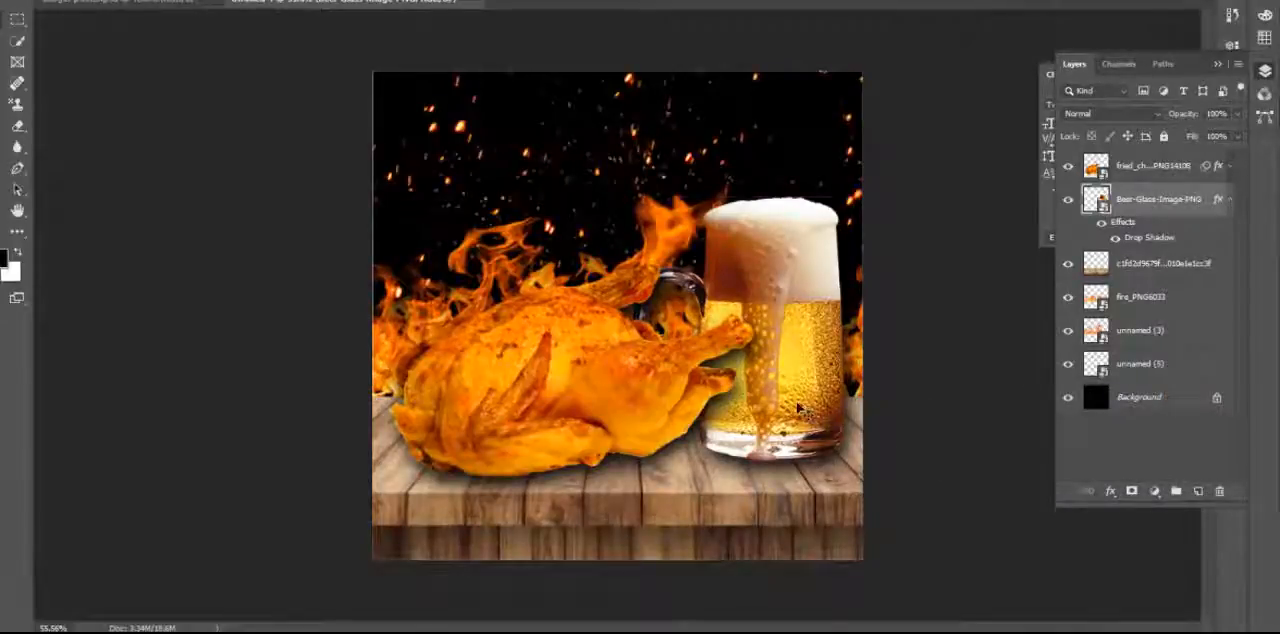
# Shift the beer mug slightly closer to the chicken so its handle tucks further behind the drumstick.
pyautogui.moveTo(798, 407); pyautogui.dragTo(786, 408)
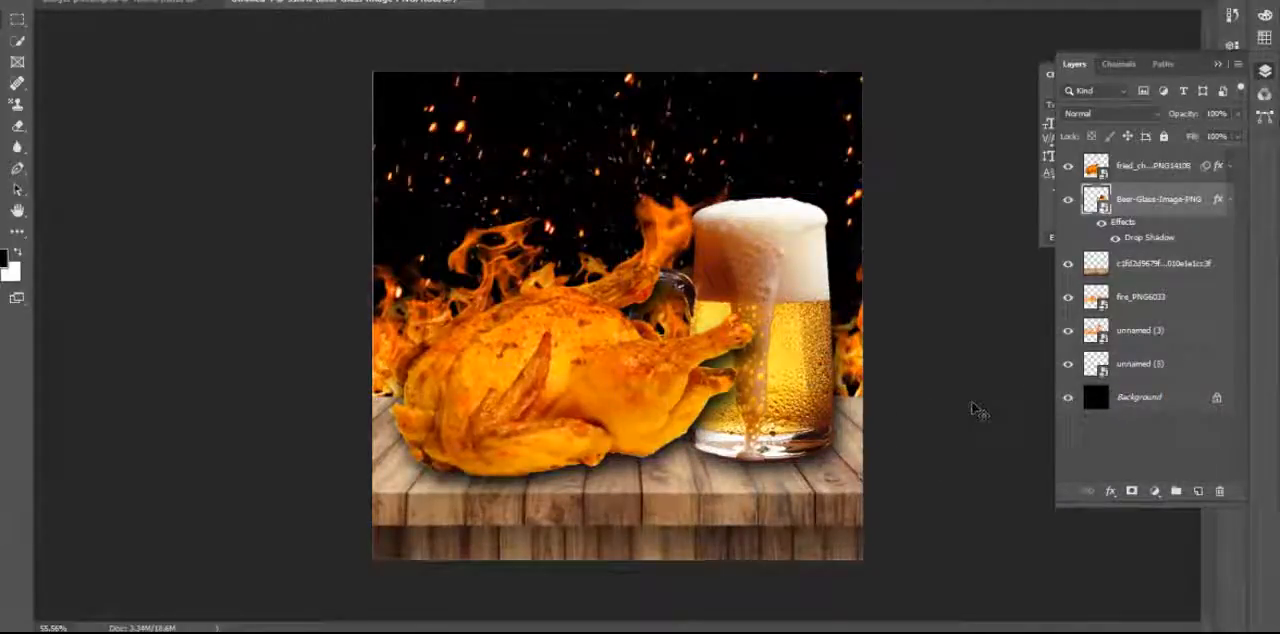
pyautogui.click(972, 403)
pyautogui.scroll(-2, 925, 471)
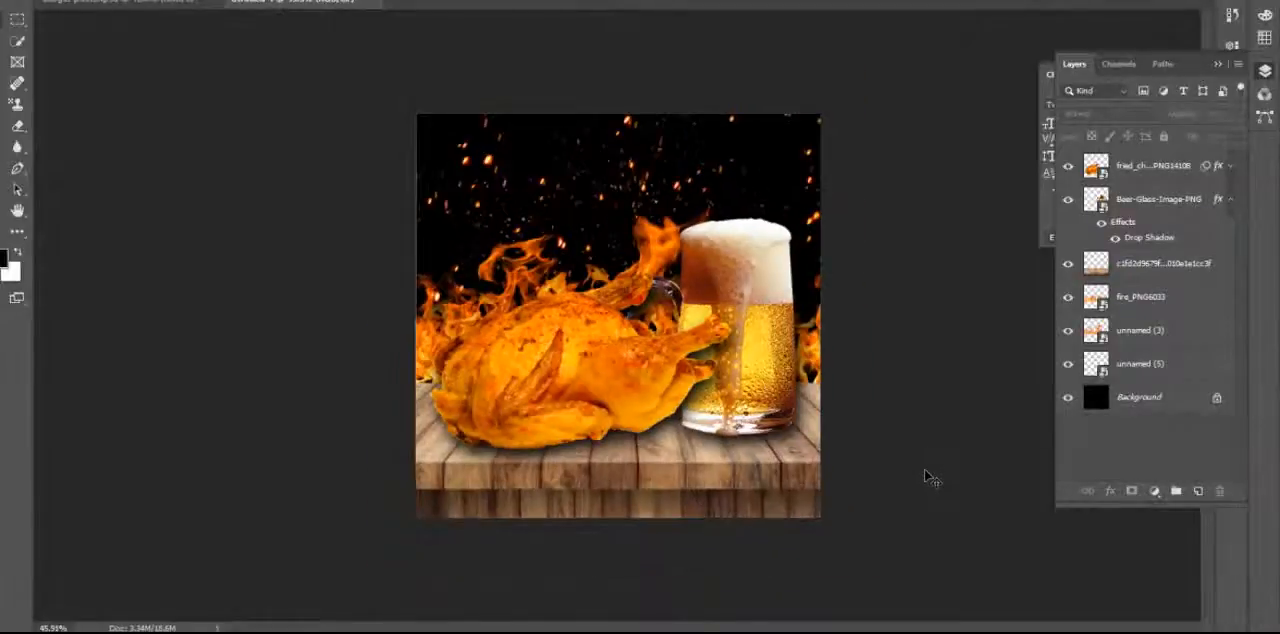
pyautogui.scroll(2, 925, 478)
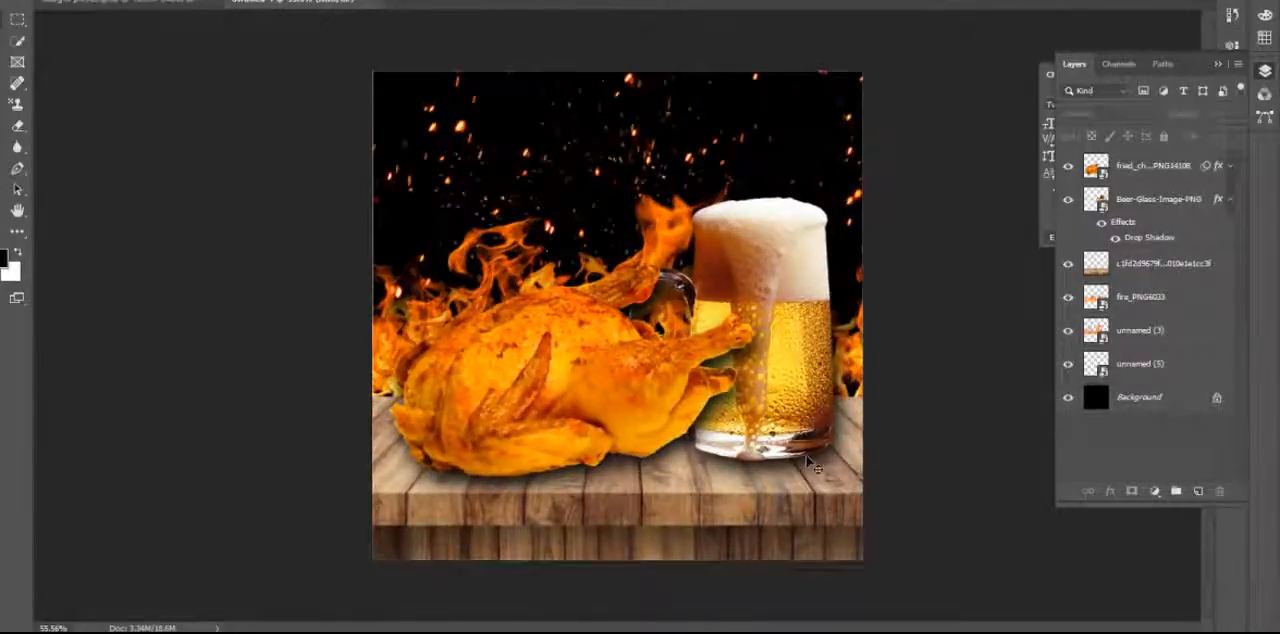
# Tighten the beer mug's drop shadow to a 20 px distance and 27 px size, with slightly more spread.
pyautogui.click(1131, 238)
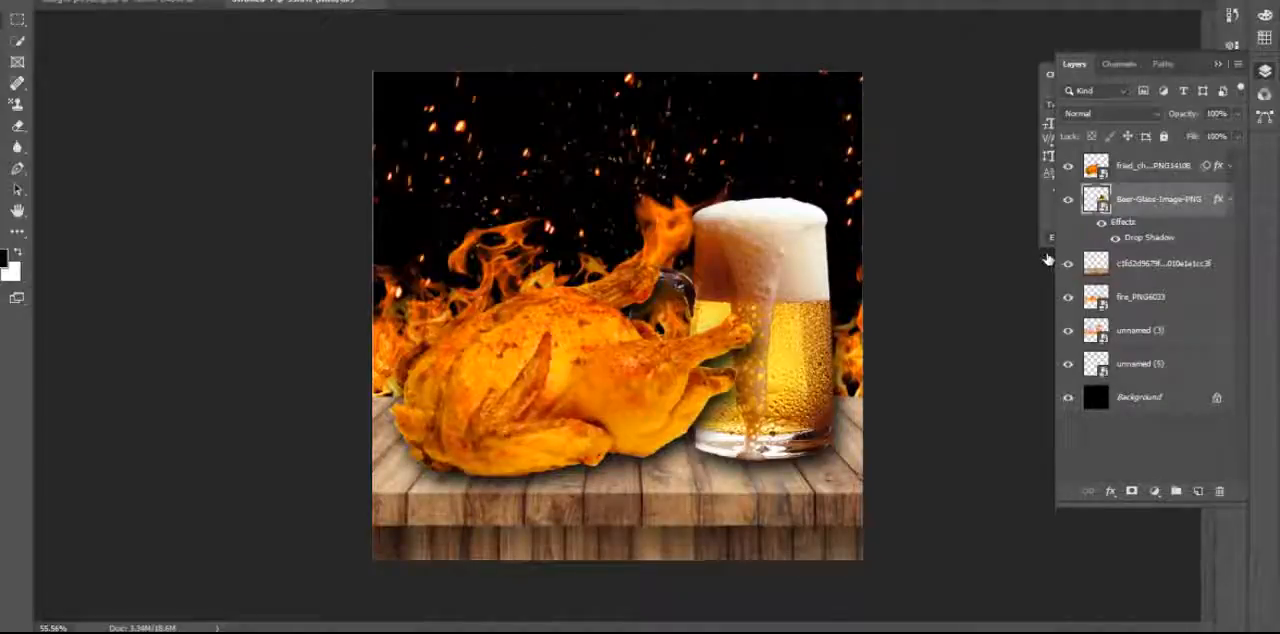
pyautogui.doubleClick(1150, 239)
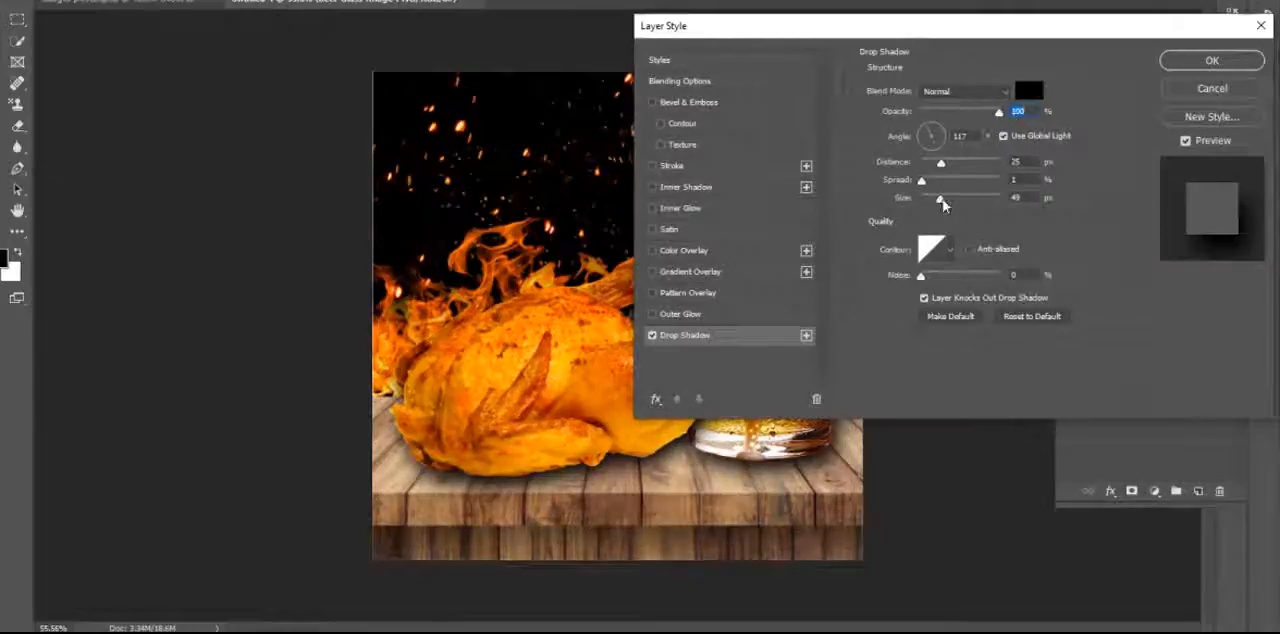
pyautogui.moveTo(942, 203)
pyautogui.mouseDown()
pyautogui.moveTo(956, 202)
pyautogui.moveTo(932, 205)
pyautogui.mouseUp()
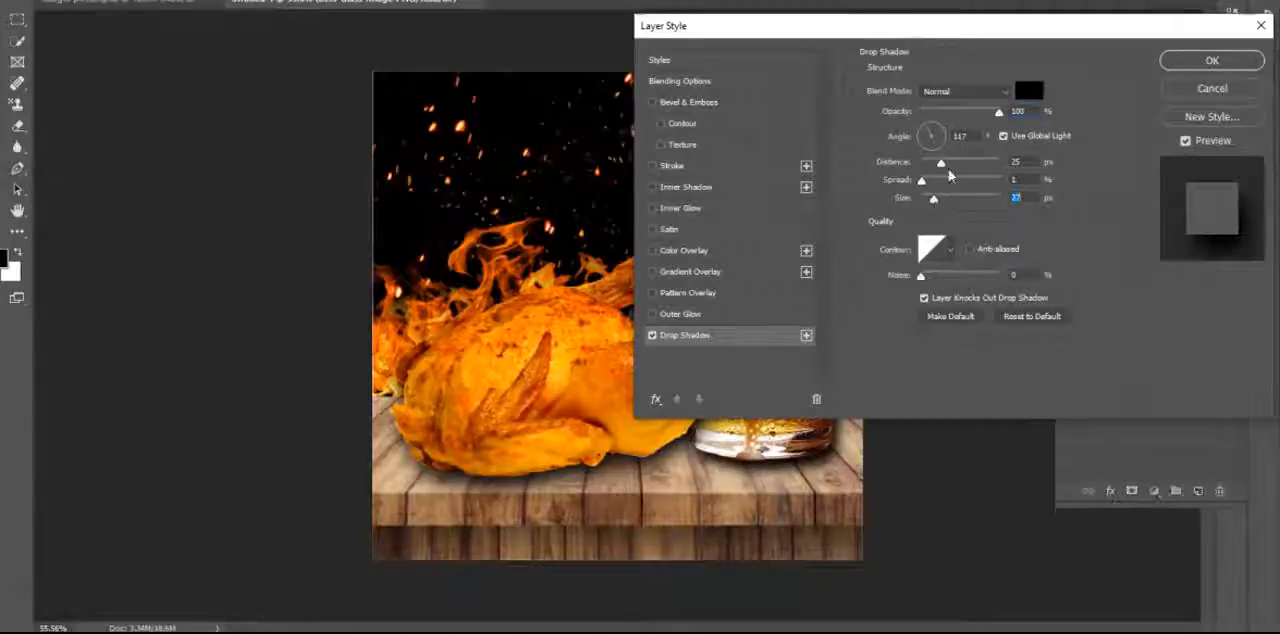
pyautogui.moveTo(943, 164); pyautogui.dragTo(922, 184)
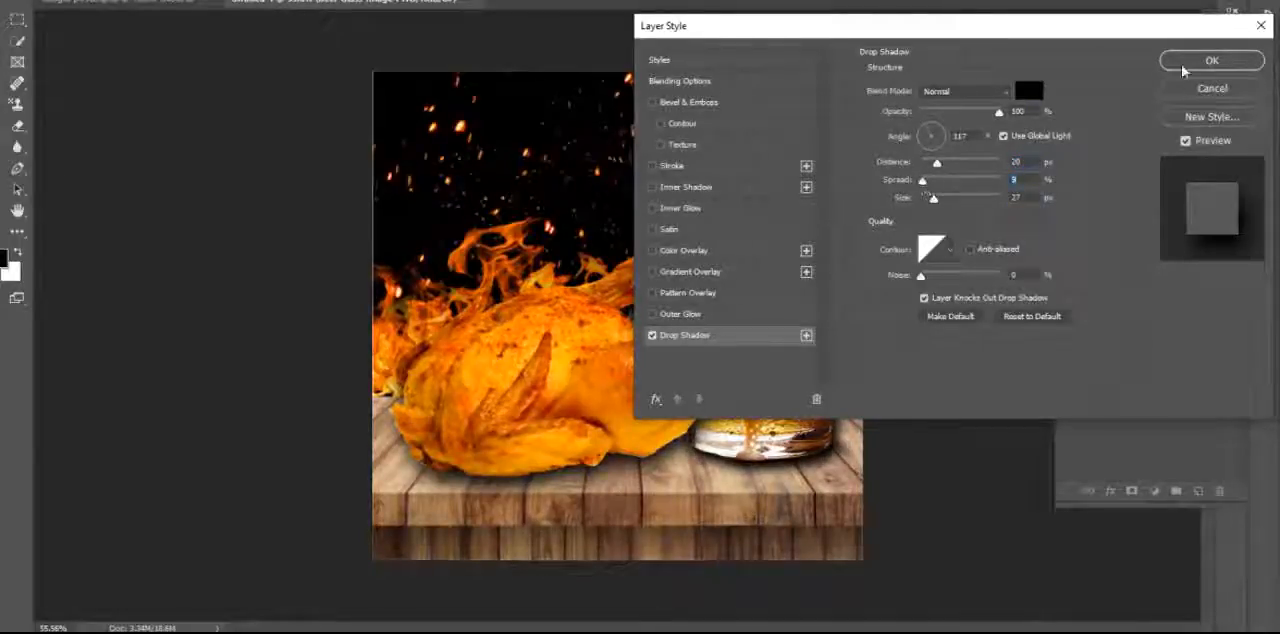
pyautogui.click(1183, 66)
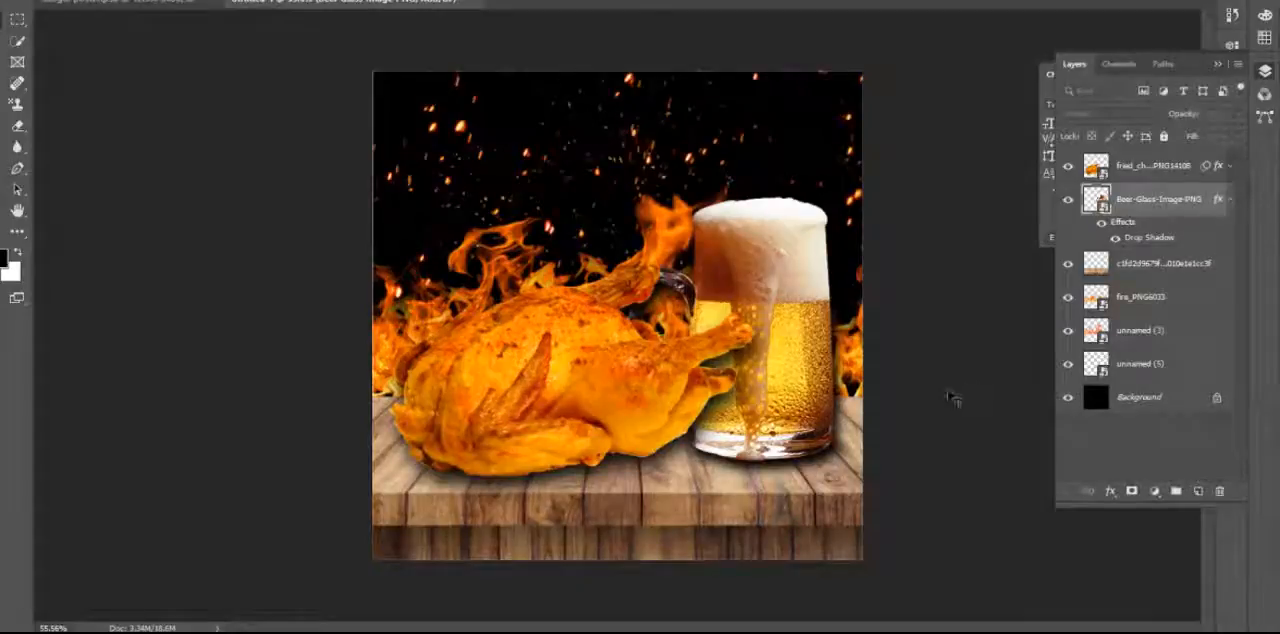
pyautogui.click(950, 397)
pyautogui.scroll(-3, 660, 330)
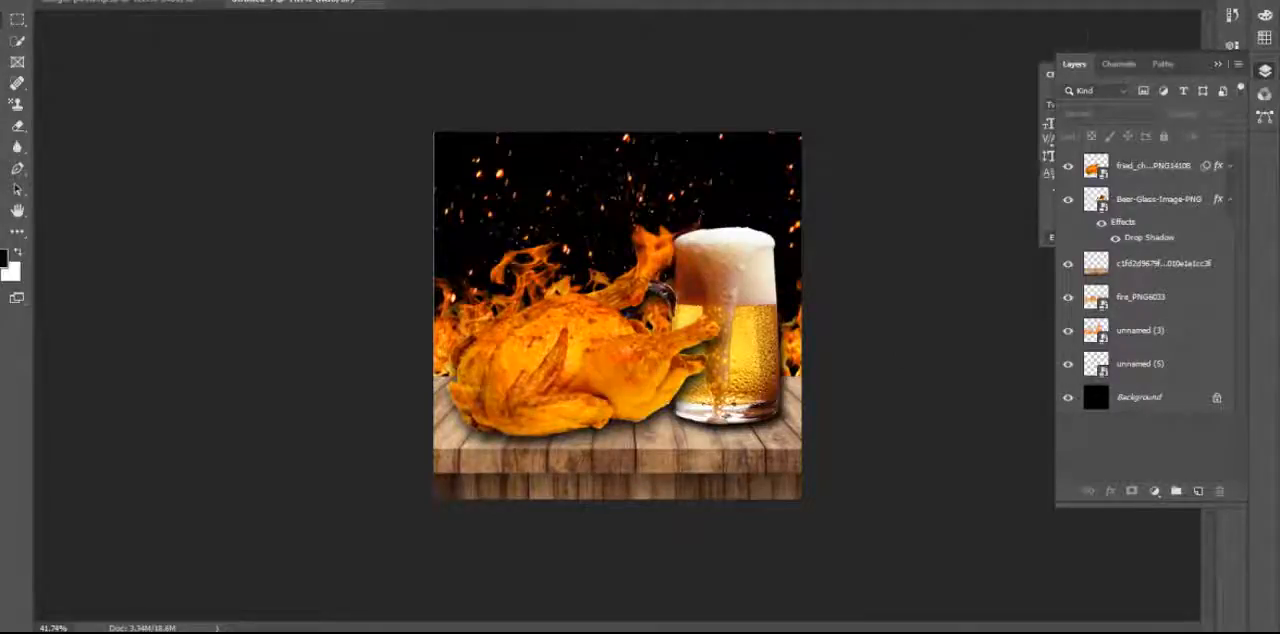
# Place the embedded flame image 373f7d57021799ffa2b56936f8dc2715, shrink it to about 55% of the canvas width and move it above the chicken.
pyautogui.click(18, 1)
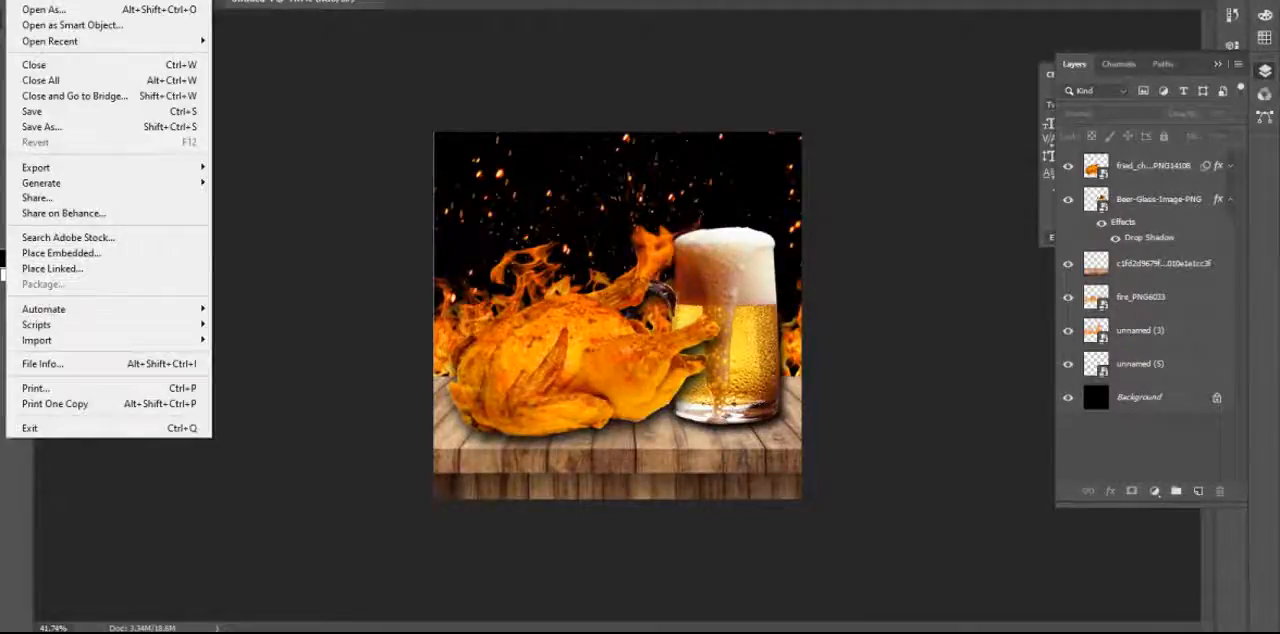
pyautogui.click(148, 257)
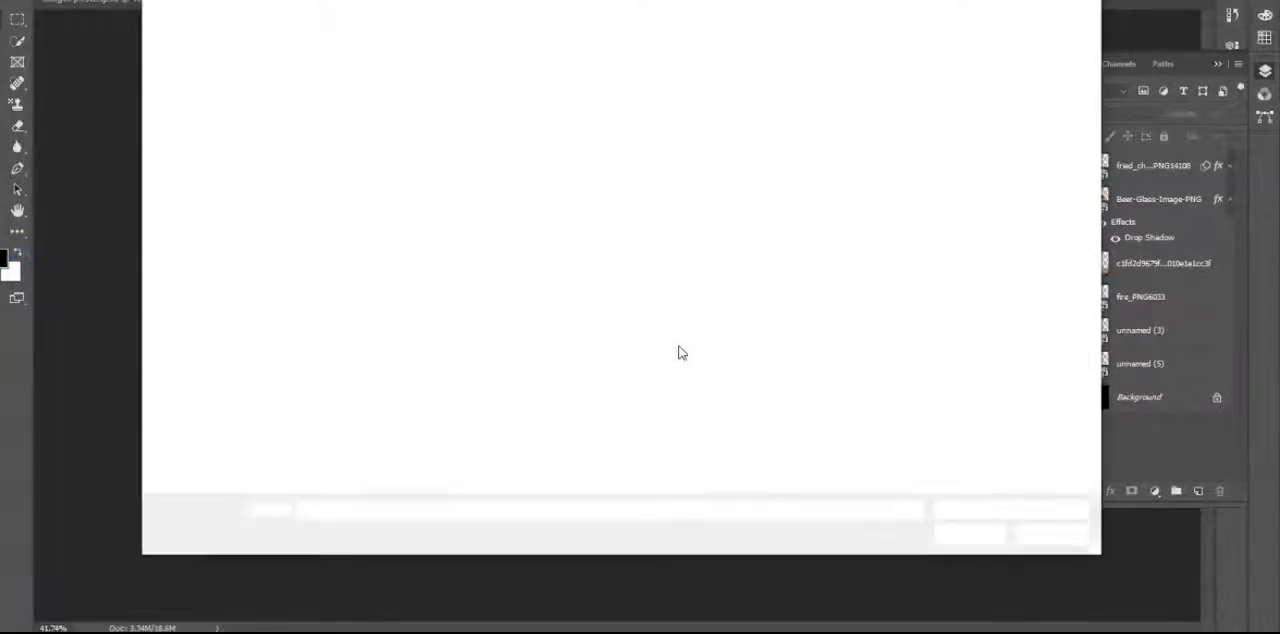
pyautogui.doubleClick(480, 98)
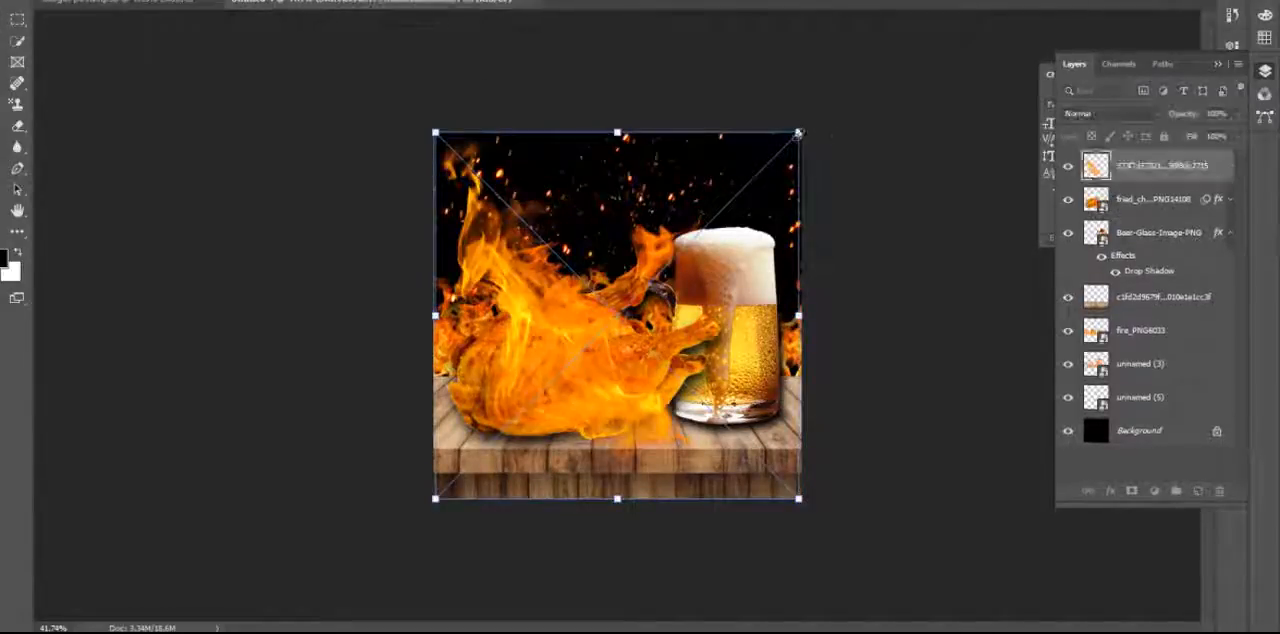
pyautogui.moveTo(798, 132); pyautogui.dragTo(639, 293)
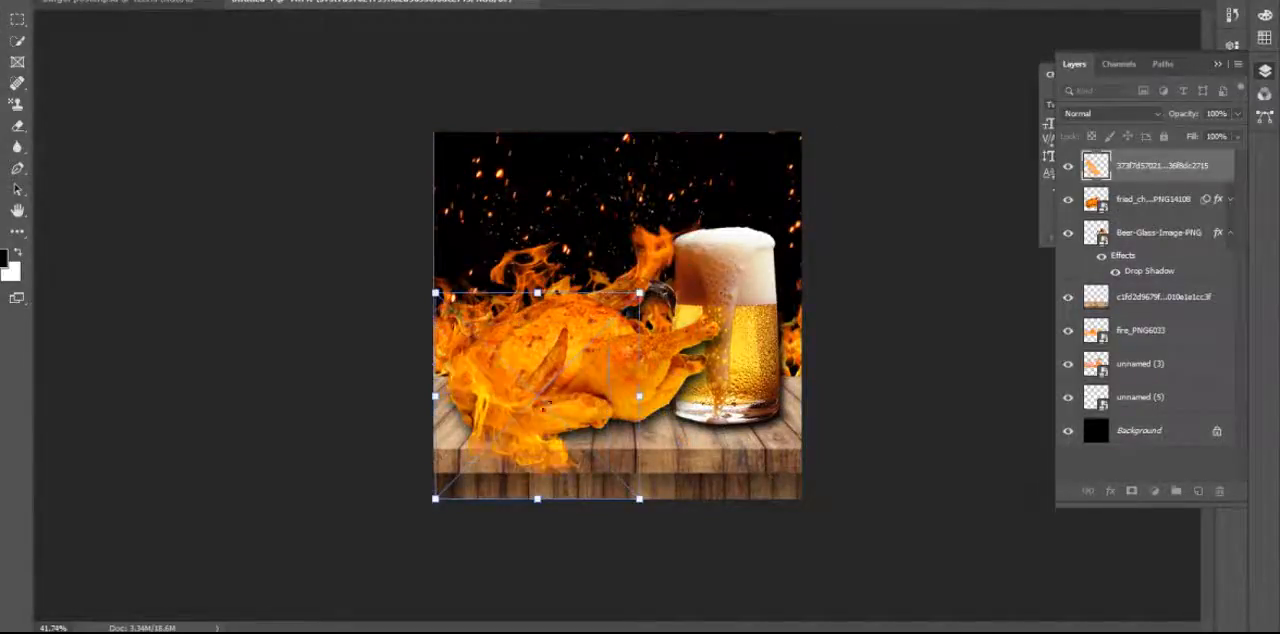
pyautogui.moveTo(524, 444); pyautogui.dragTo(557, 308)
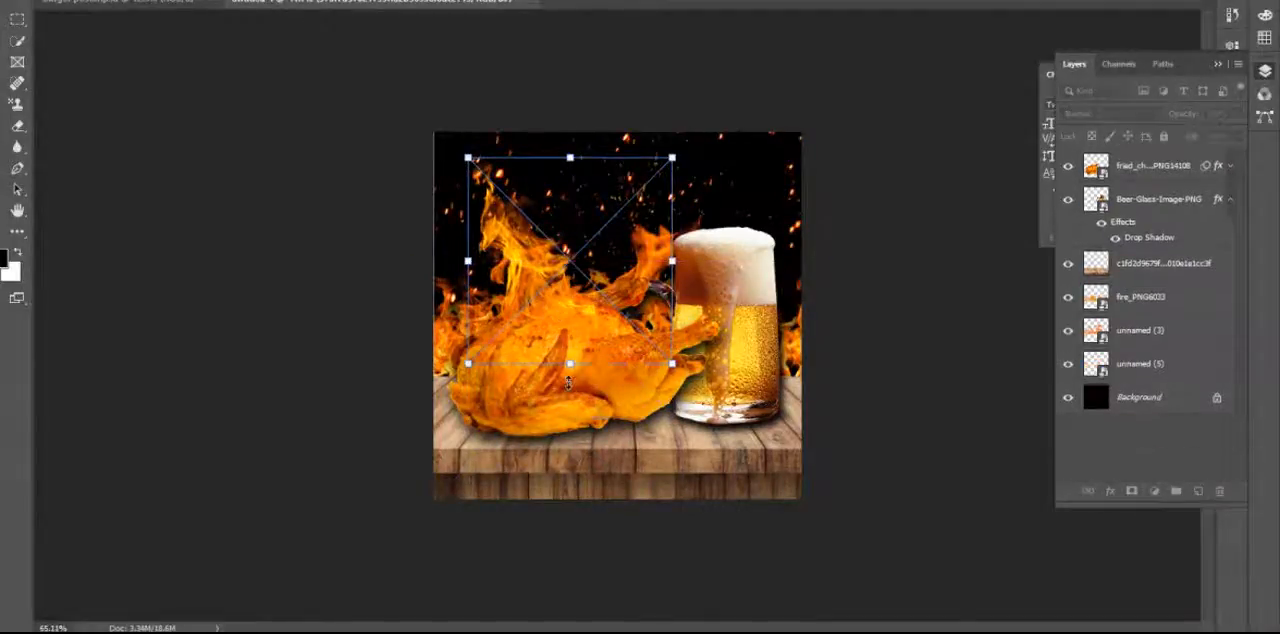
# Rotate the new flame about 9 degrees counterclockwise and fit it so it rises from the chicken's back.
pyautogui.hotkey('ctrl', '+')
pyautogui.press('Return')
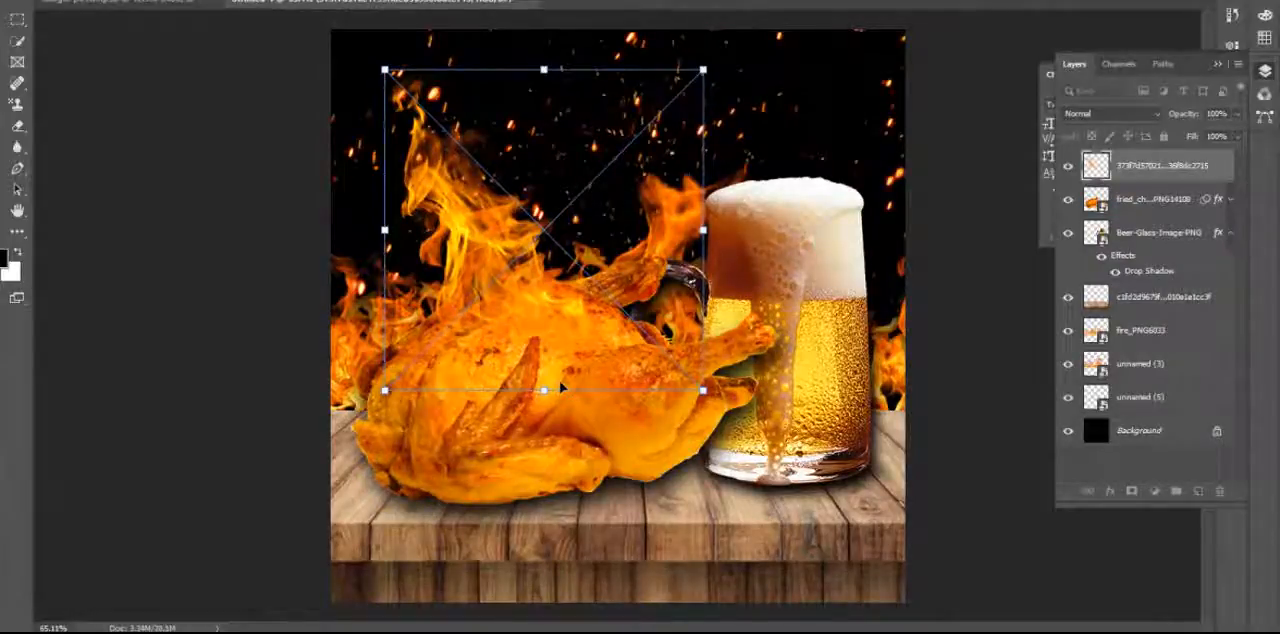
pyautogui.moveTo(540, 310)
pyautogui.mouseDown()
pyautogui.moveTo(537, 281)
pyautogui.moveTo(533, 297)
pyautogui.mouseUp()
pyautogui.moveTo(720, 58); pyautogui.dragTo(686, 38)
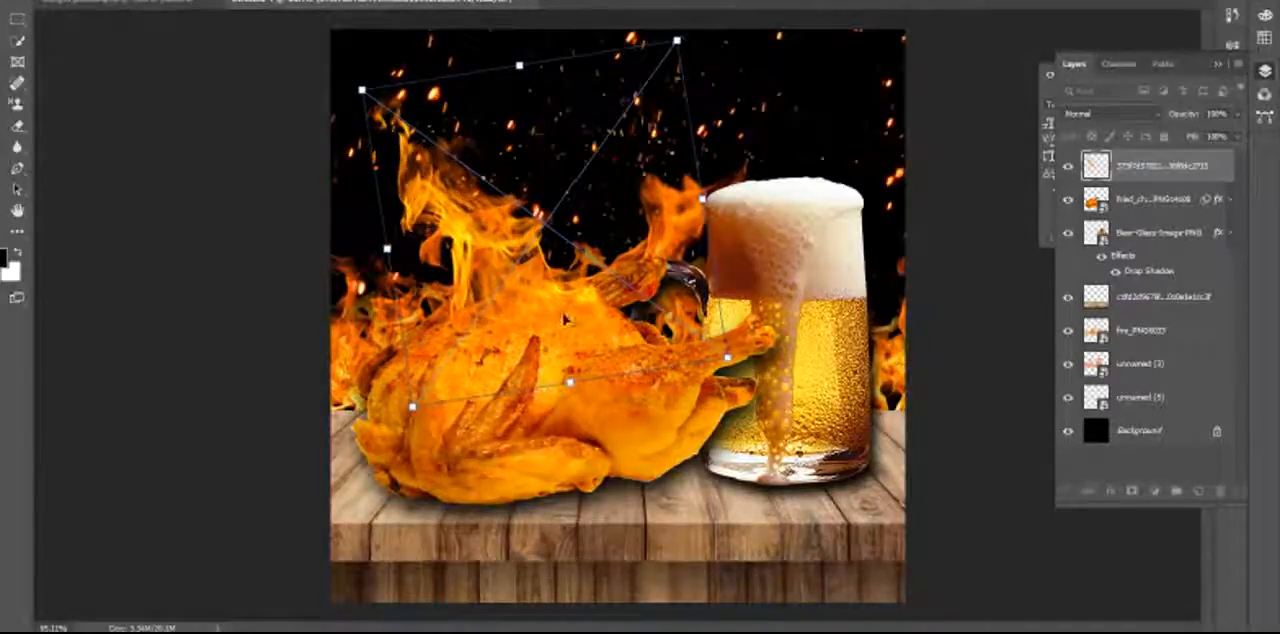
pyautogui.moveTo(560, 312); pyautogui.dragTo(558, 312)
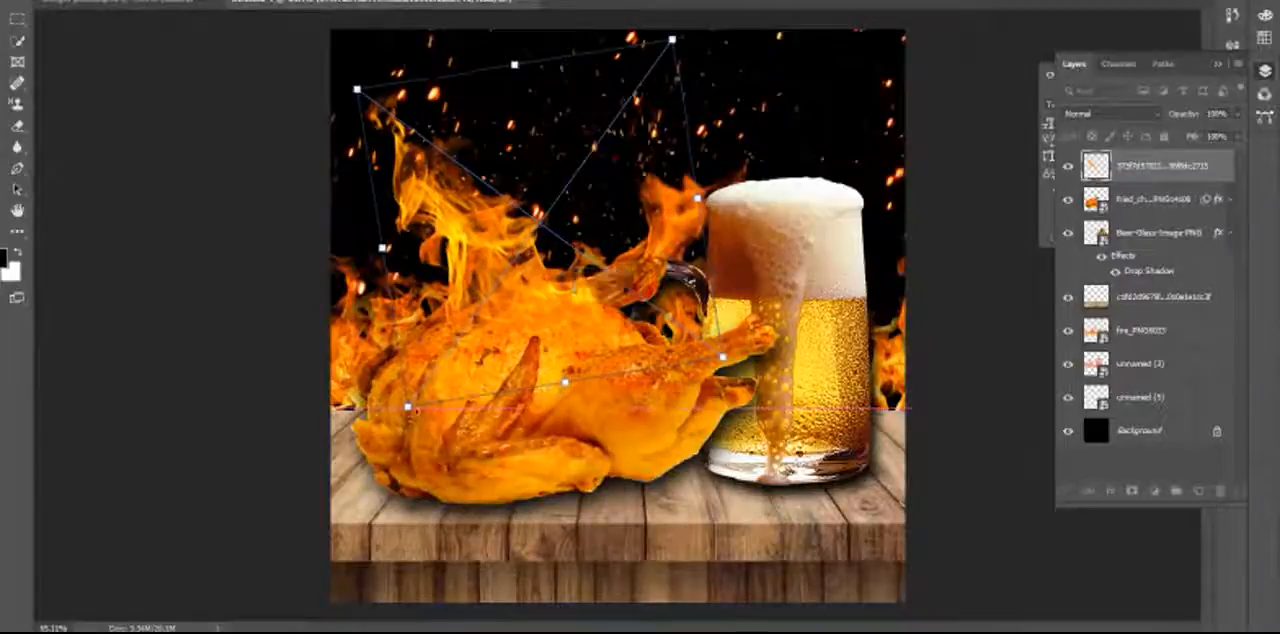
pyautogui.moveTo(408, 408); pyautogui.dragTo(390, 436)
pyautogui.moveTo(498, 328); pyautogui.dragTo(534, 313)
pyautogui.press('Return')
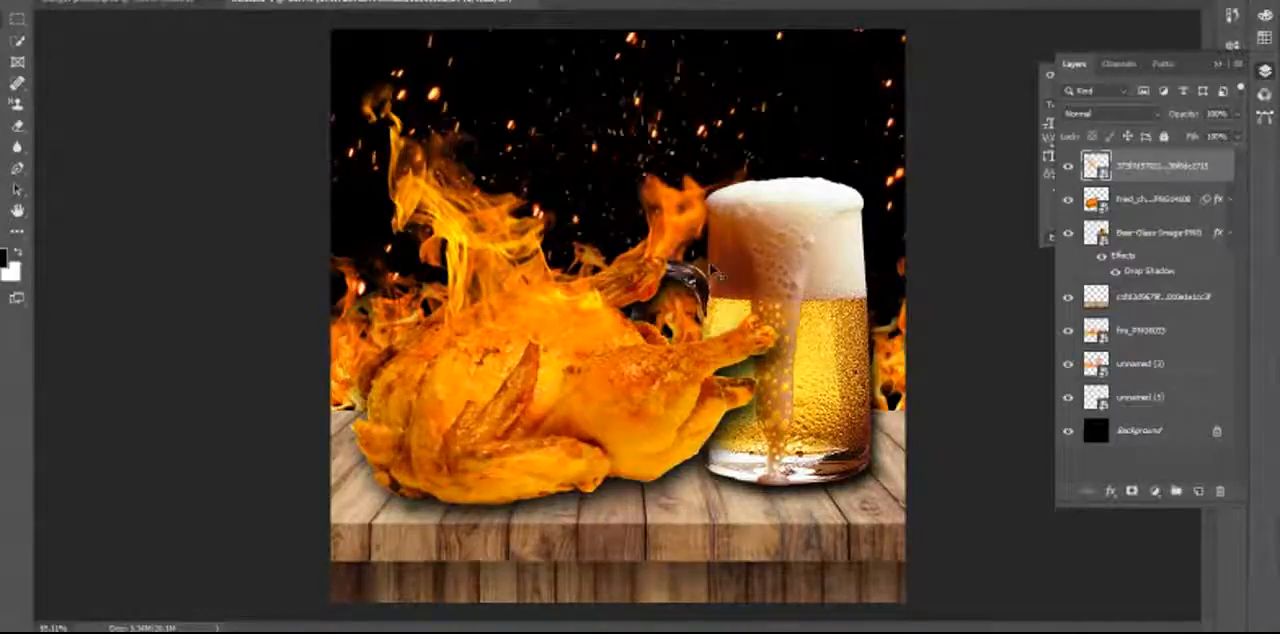
pyautogui.click(952, 320)
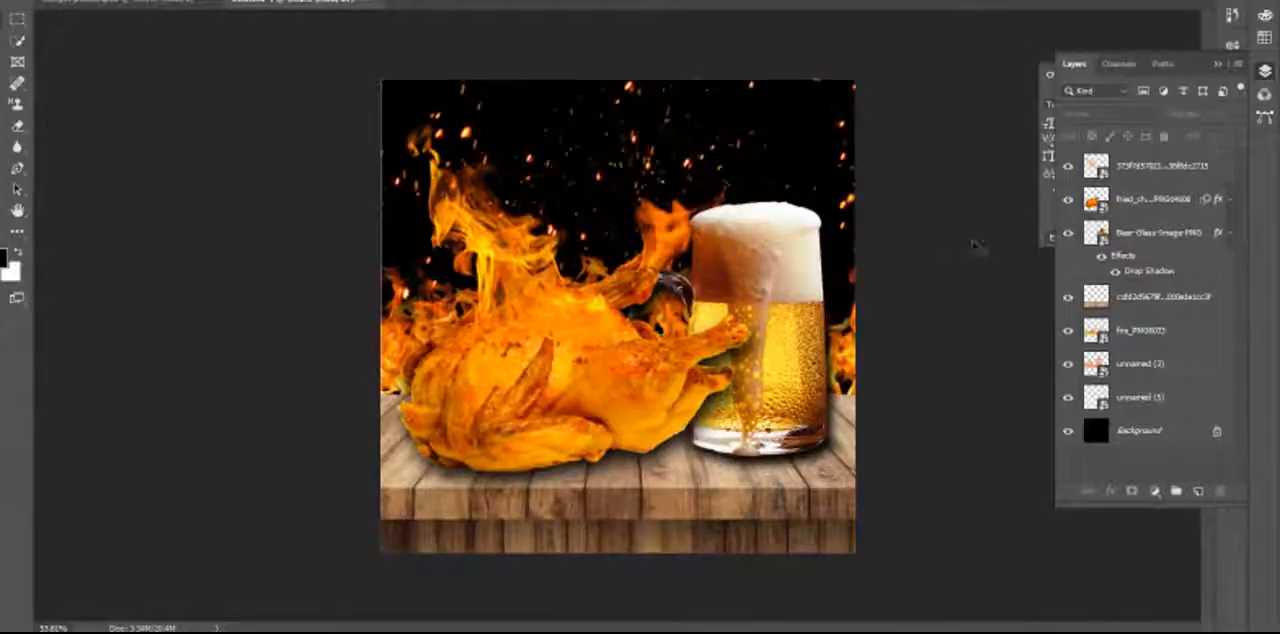
pyautogui.click(18, 1)
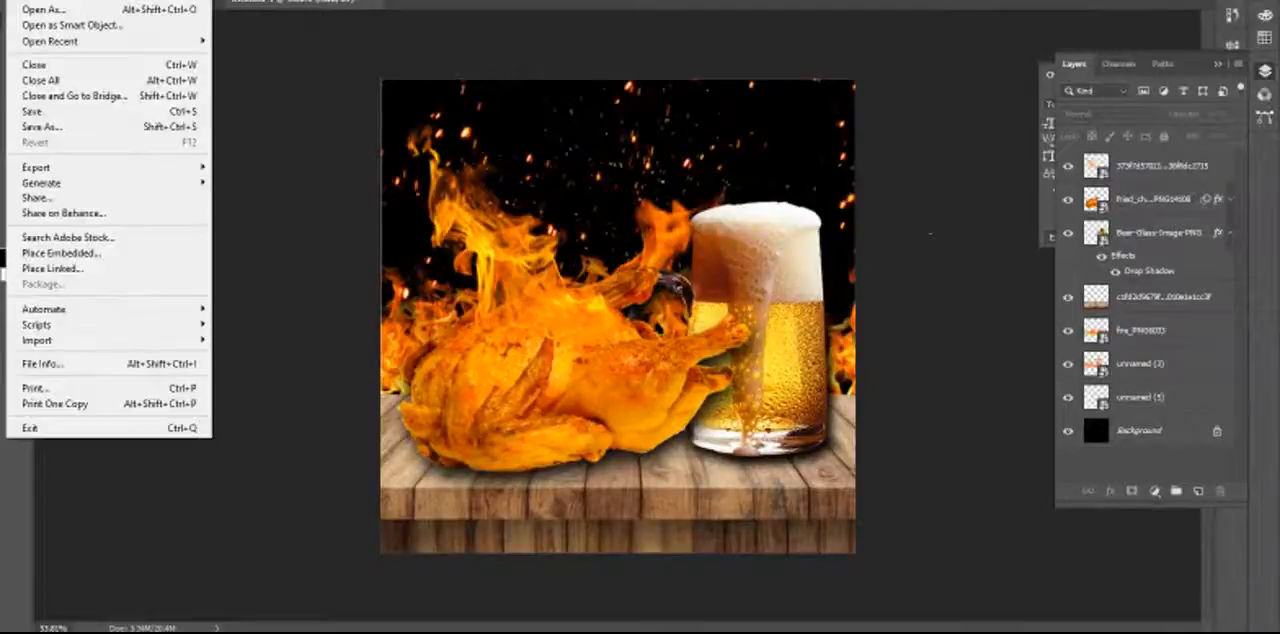
pyautogui.click(128, 256)
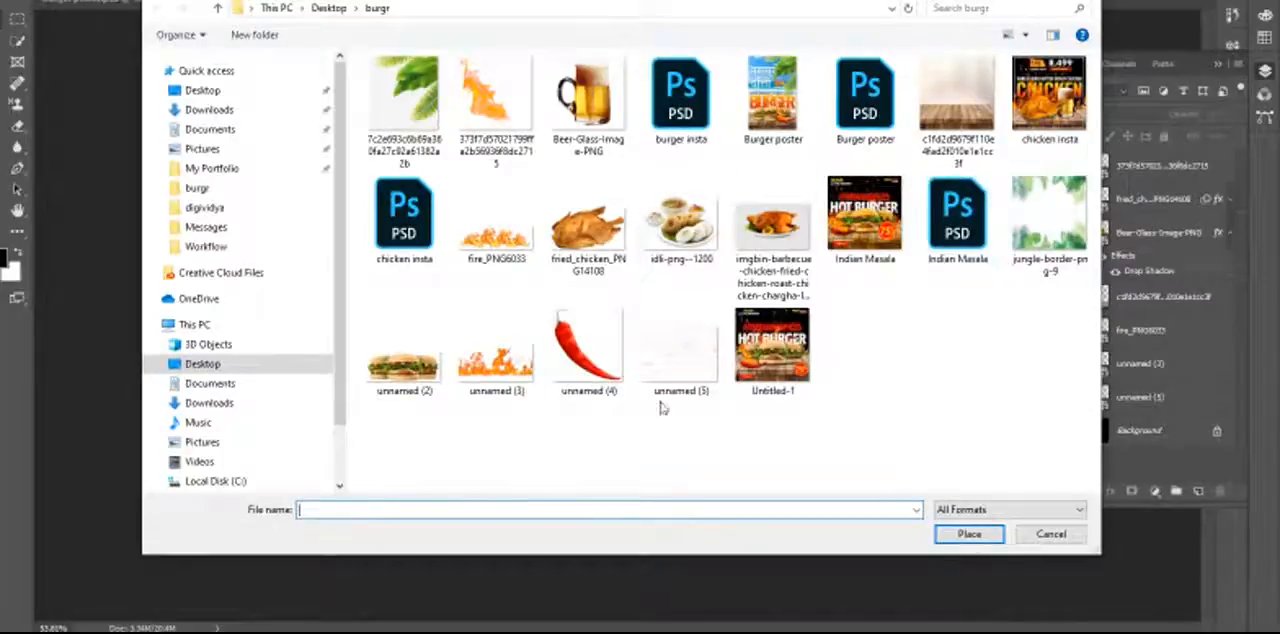
pyautogui.click(1087, 1)
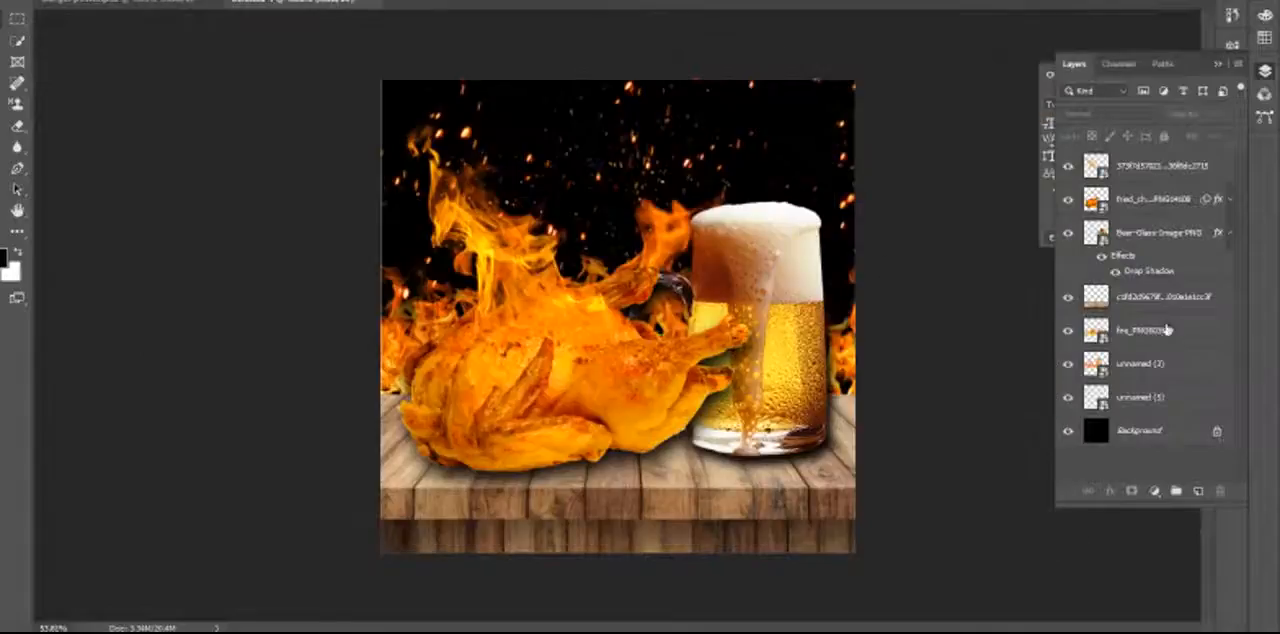
# Hide the fire_PNG6033 layer, keep the unnamed (3) flames visible and lower them slightly behind the table.
pyautogui.click(1068, 366)
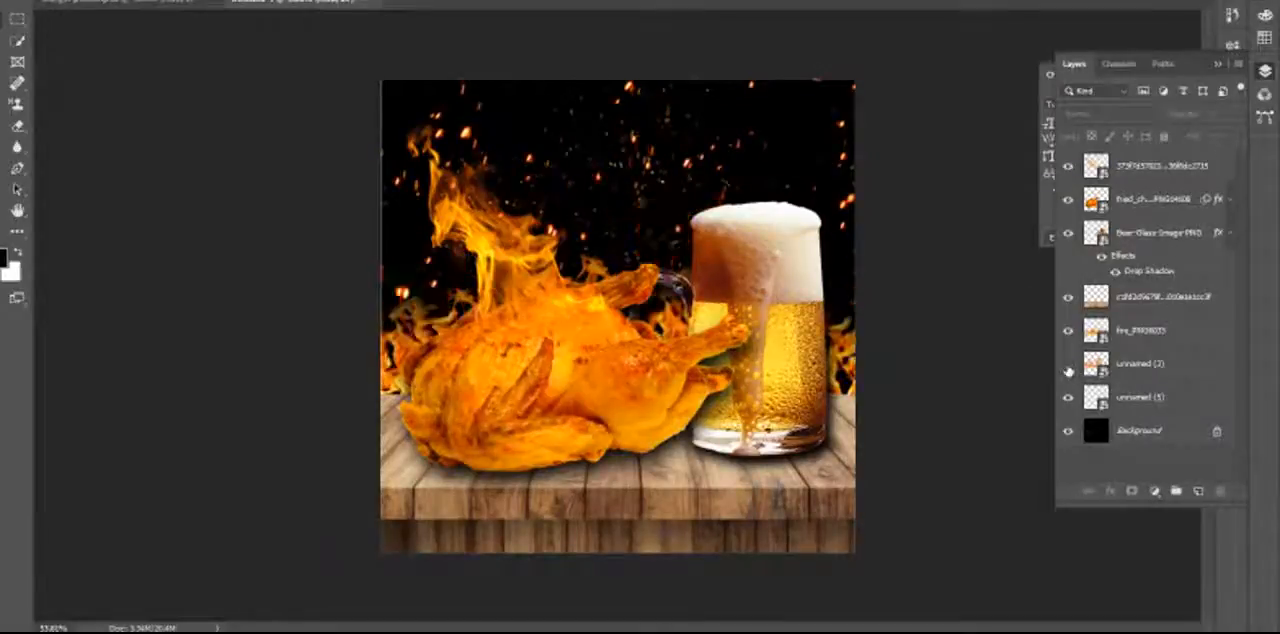
pyautogui.click(1068, 366)
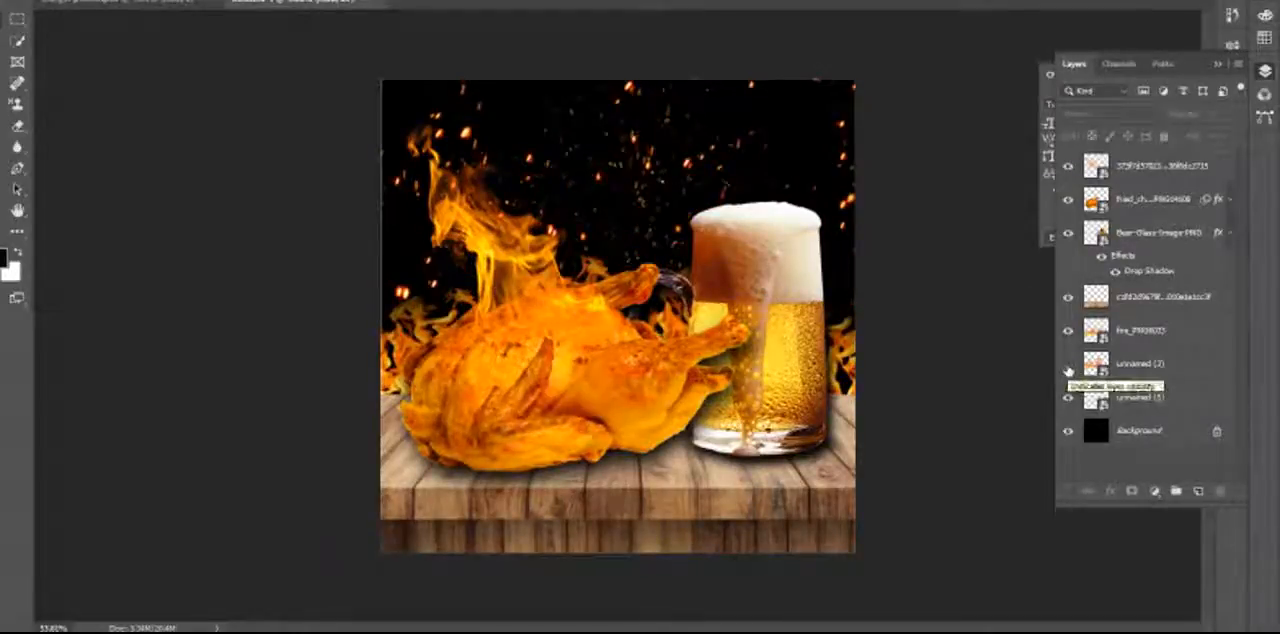
pyautogui.click(1068, 330)
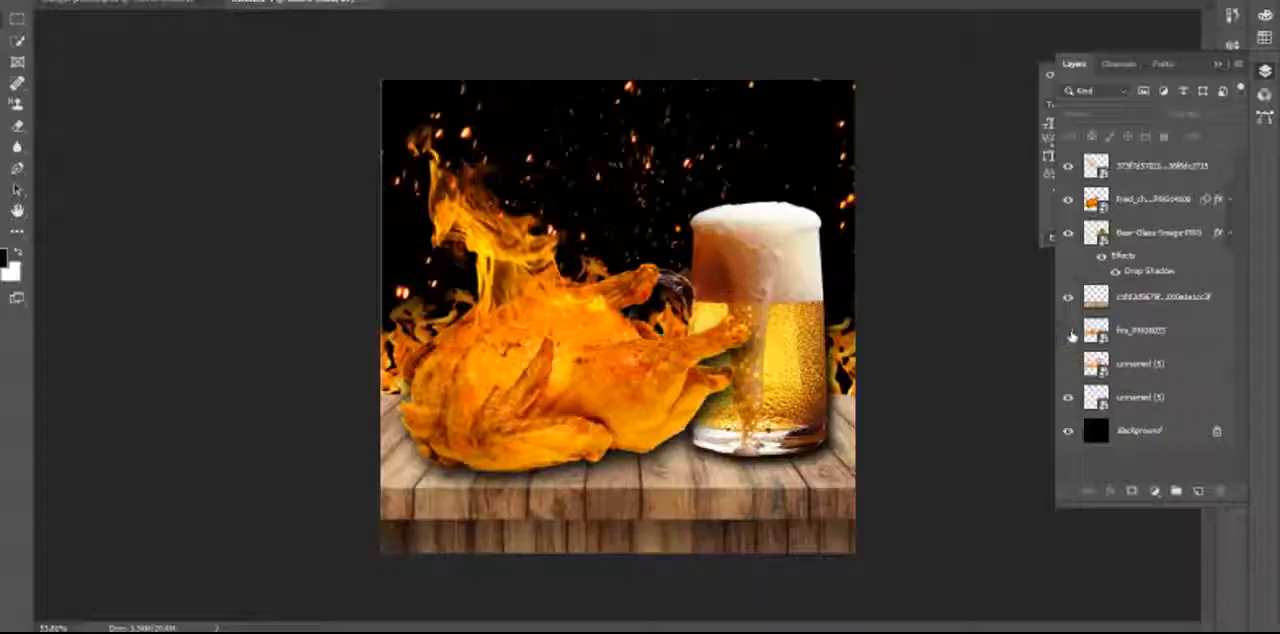
pyautogui.click(1068, 366)
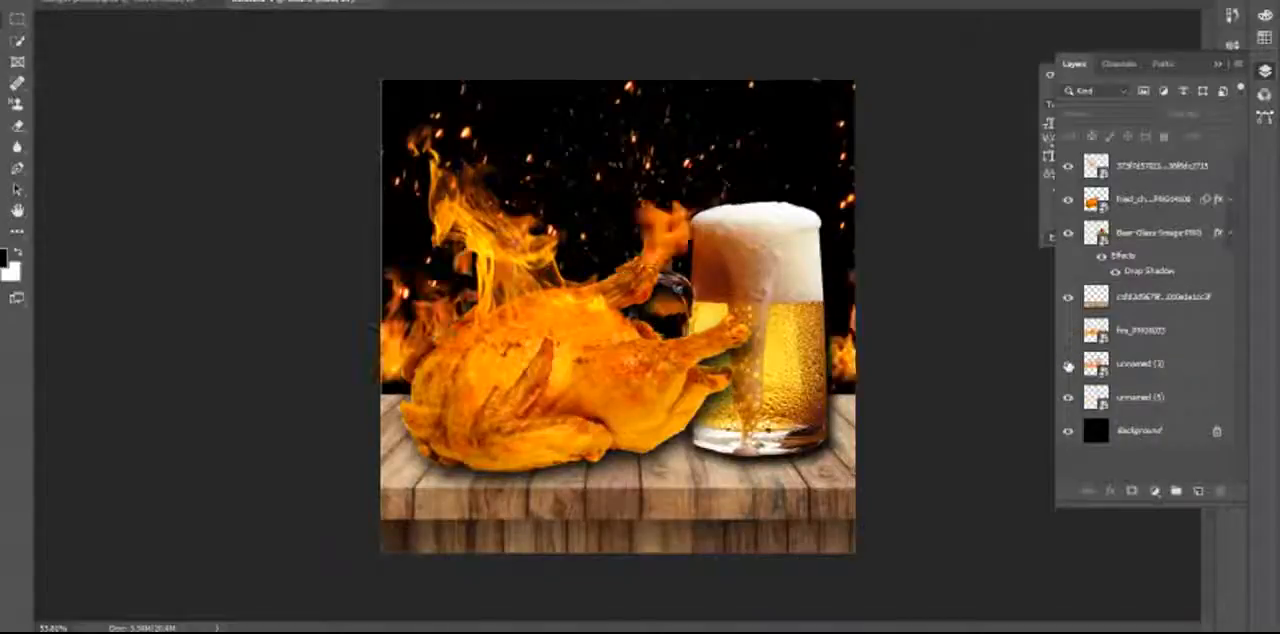
pyautogui.moveTo(857, 368); pyautogui.dragTo(854, 385)
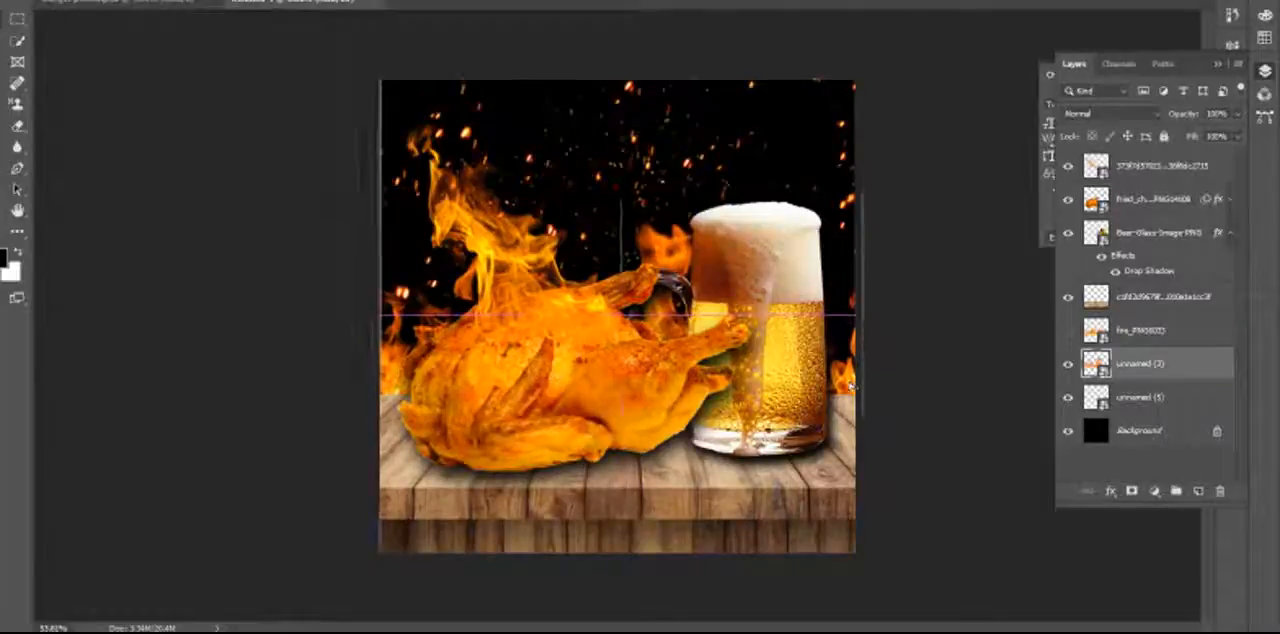
pyautogui.click(990, 360)
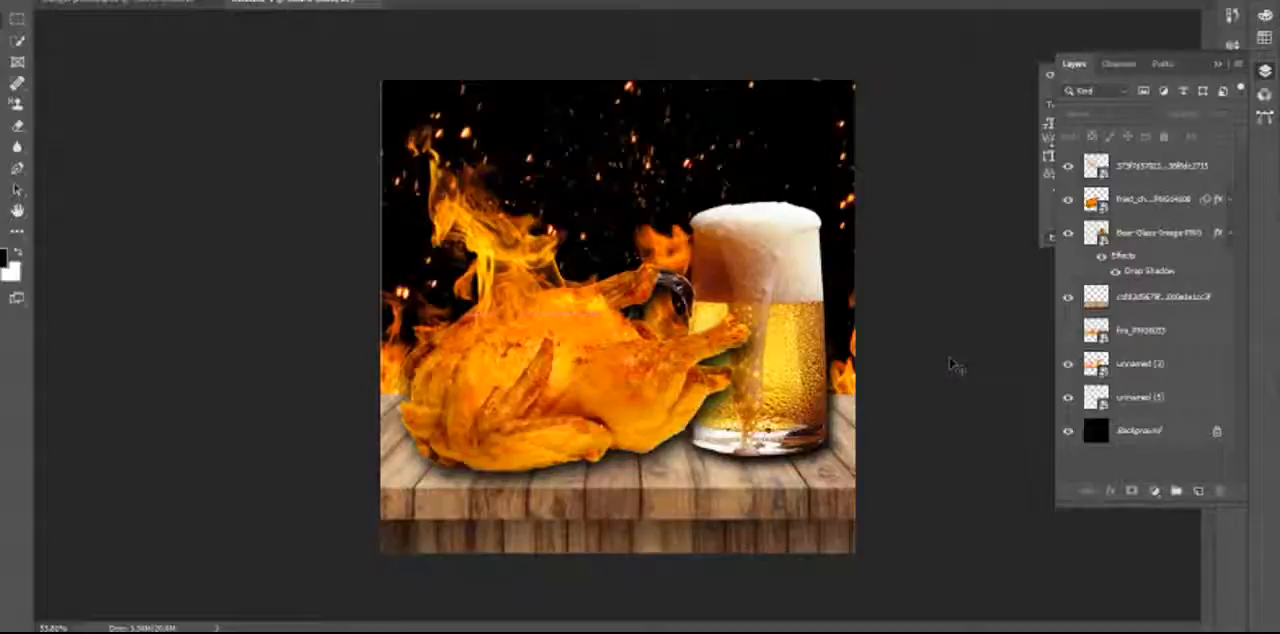
# Scale the top flame and fried chicken layers together to about 85% of their size, keeping the chicken seated on the table.
pyautogui.click(532, 300)
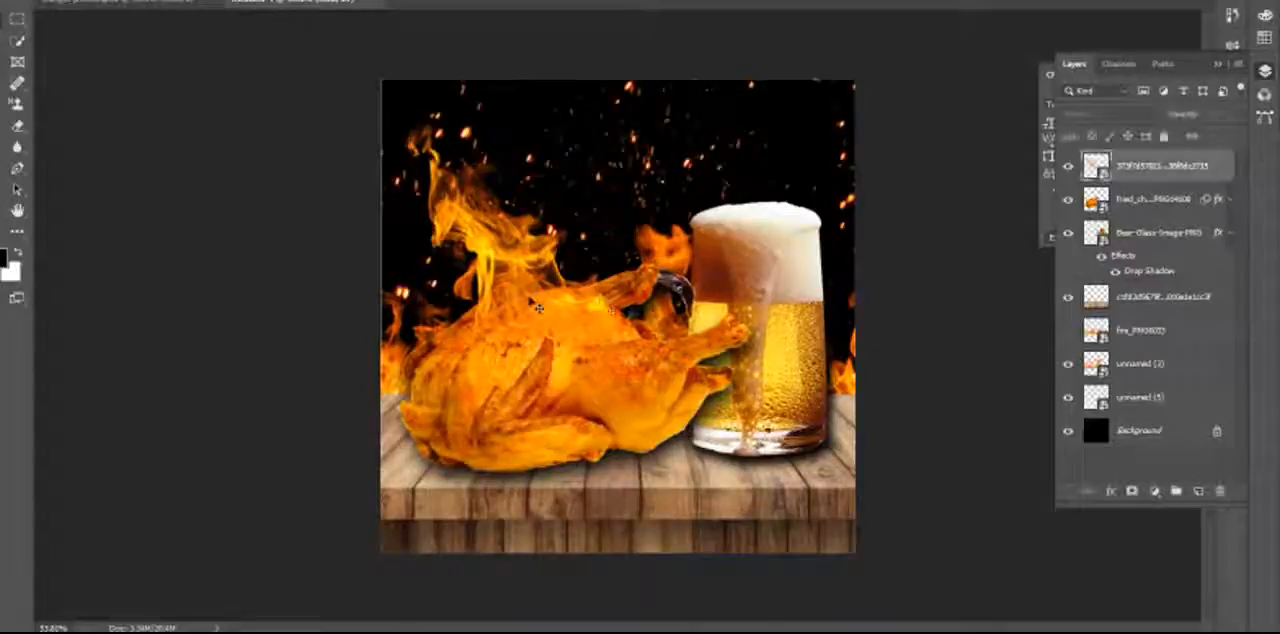
pyautogui.keyDown('shift'); pyautogui.click(652, 418); pyautogui.keyUp('shift')
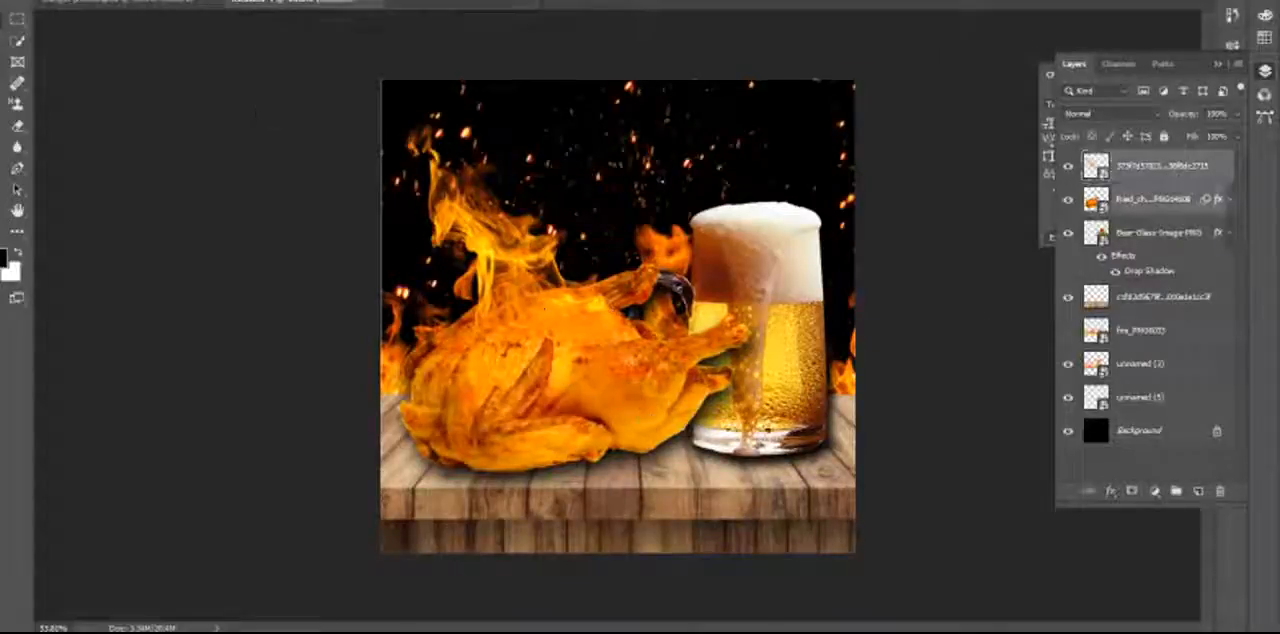
pyautogui.click(52, 2)
pyautogui.click(146, 297)
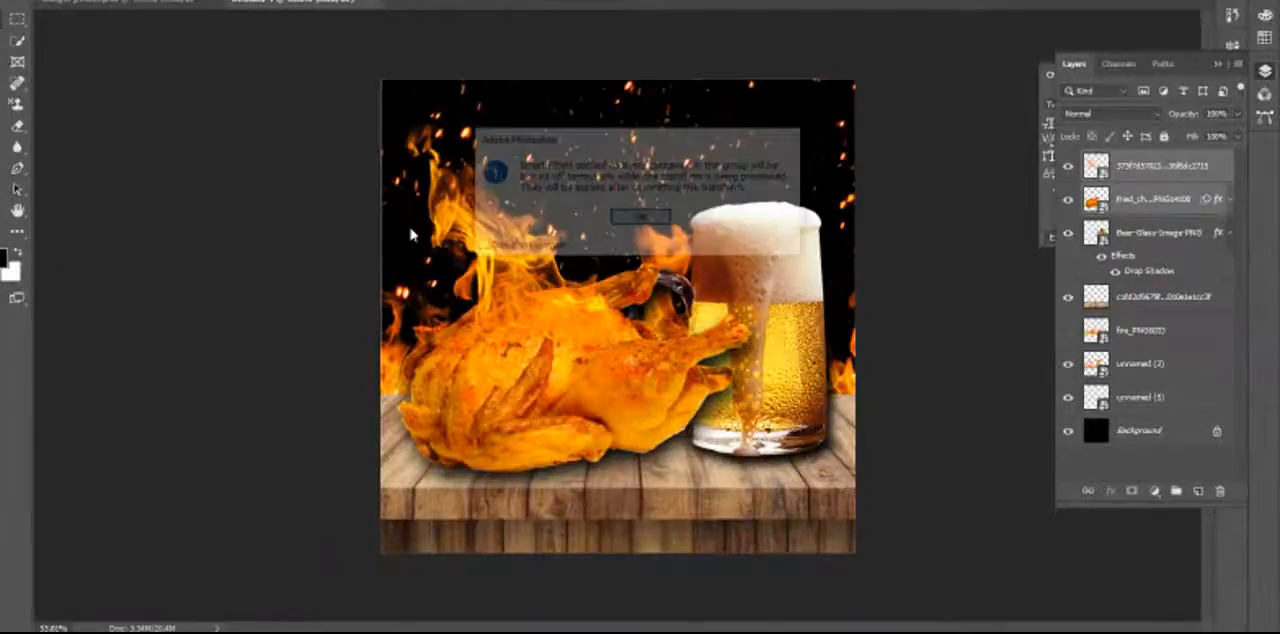
pyautogui.click(640, 218)
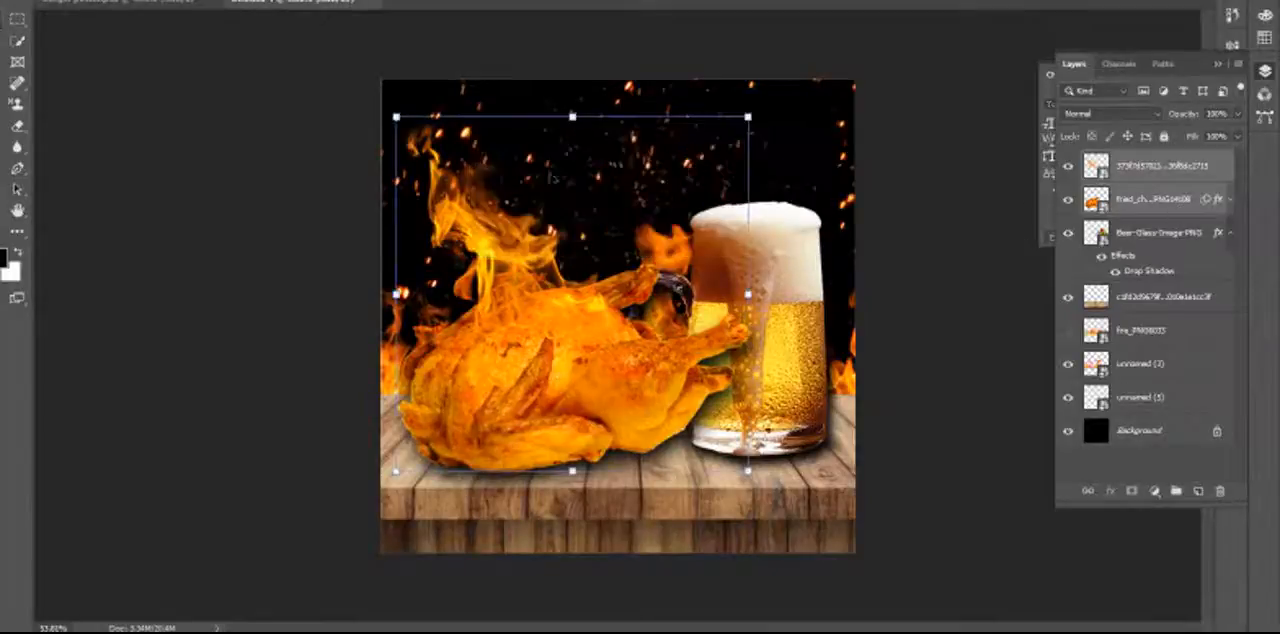
pyautogui.moveTo(397, 117); pyautogui.dragTo(416, 150)
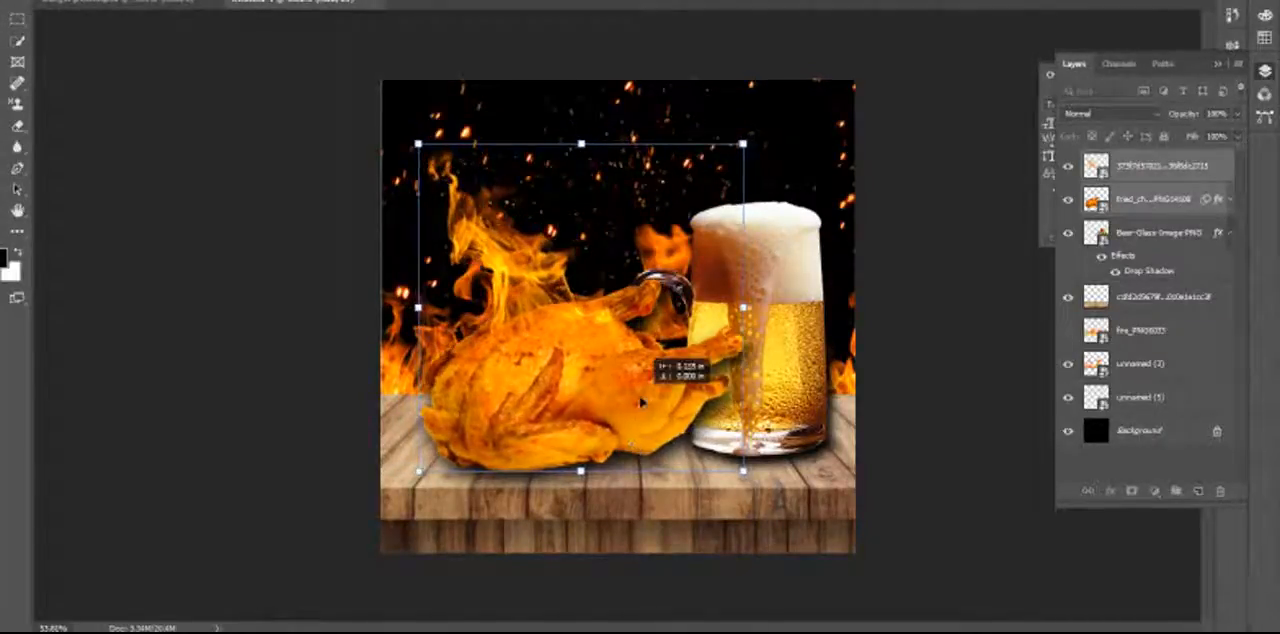
pyautogui.moveTo(645, 404); pyautogui.dragTo(640, 401)
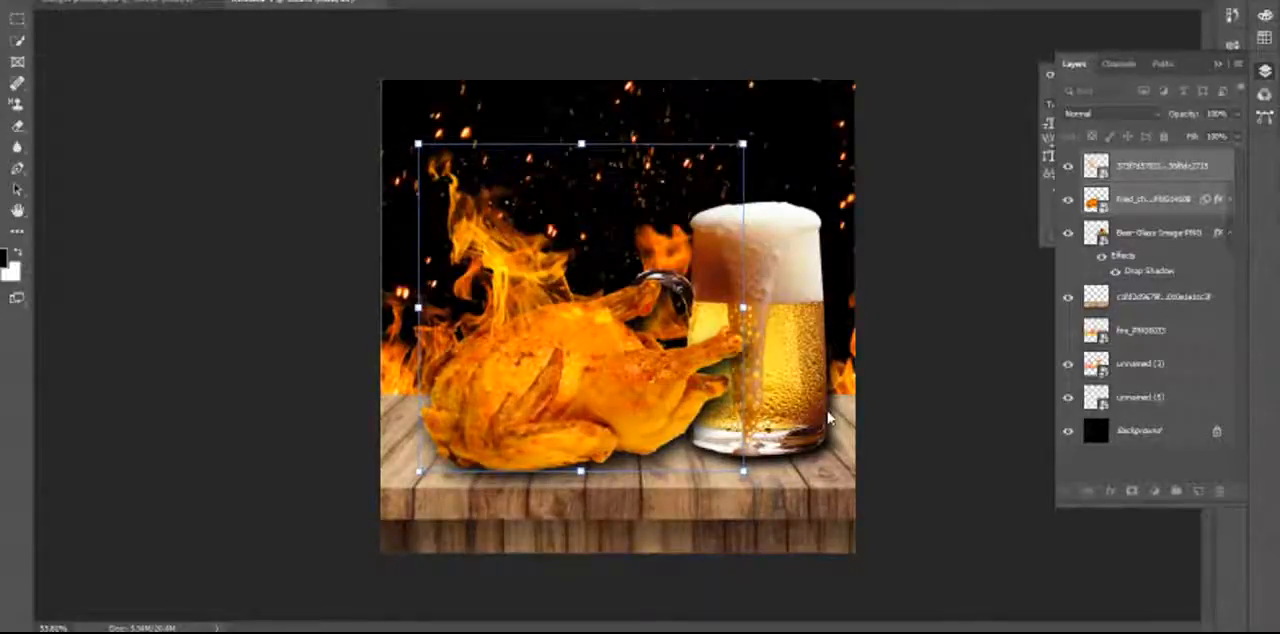
pyautogui.moveTo(742, 144); pyautogui.dragTo(725, 169)
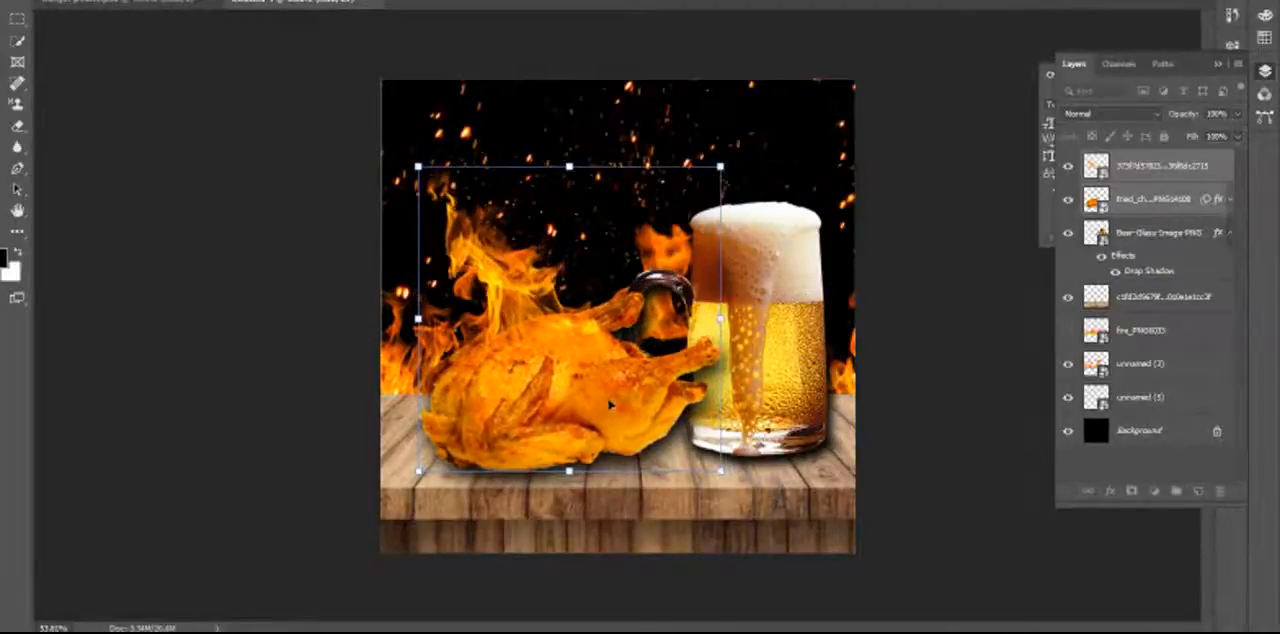
pyautogui.moveTo(606, 396); pyautogui.dragTo(604, 390)
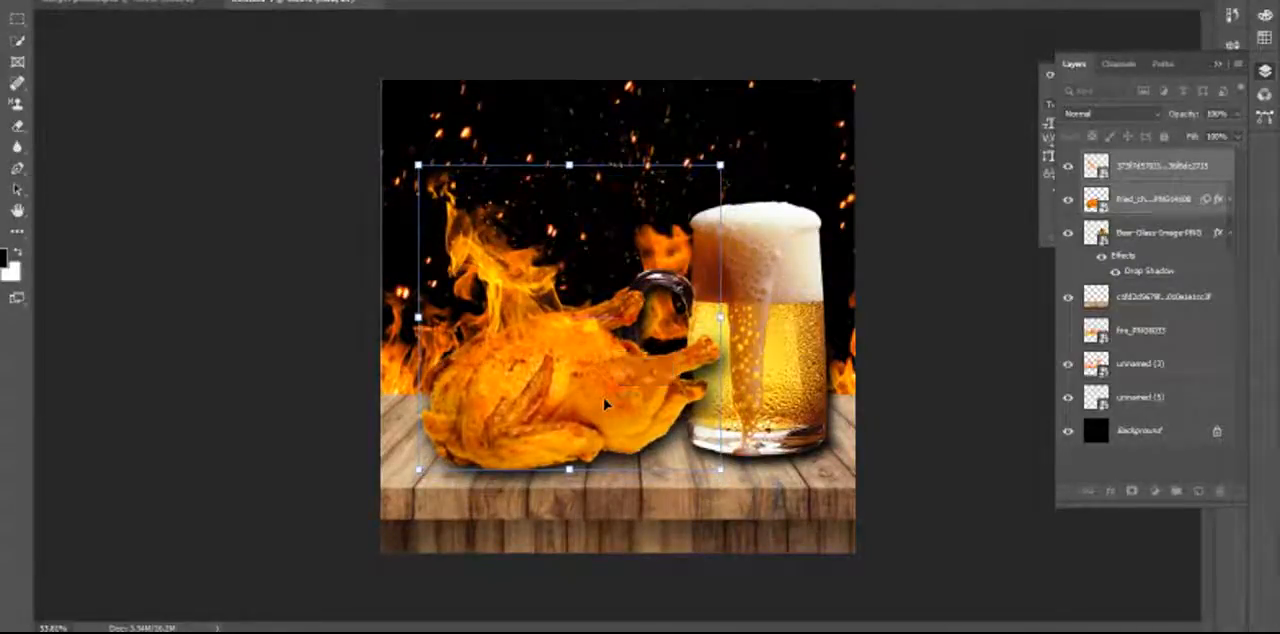
pyautogui.press('Return')
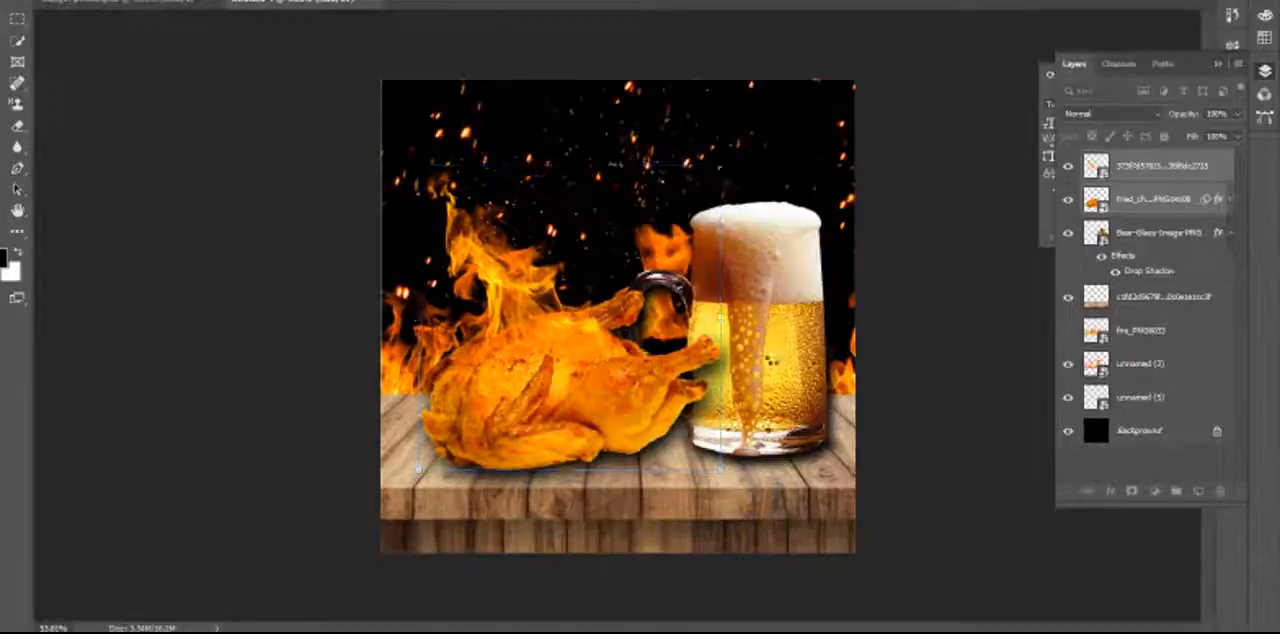
# Shrink the beer mug to about 85% of its size and set it on the table just behind the chicken's leg.
pyautogui.click(776, 366)
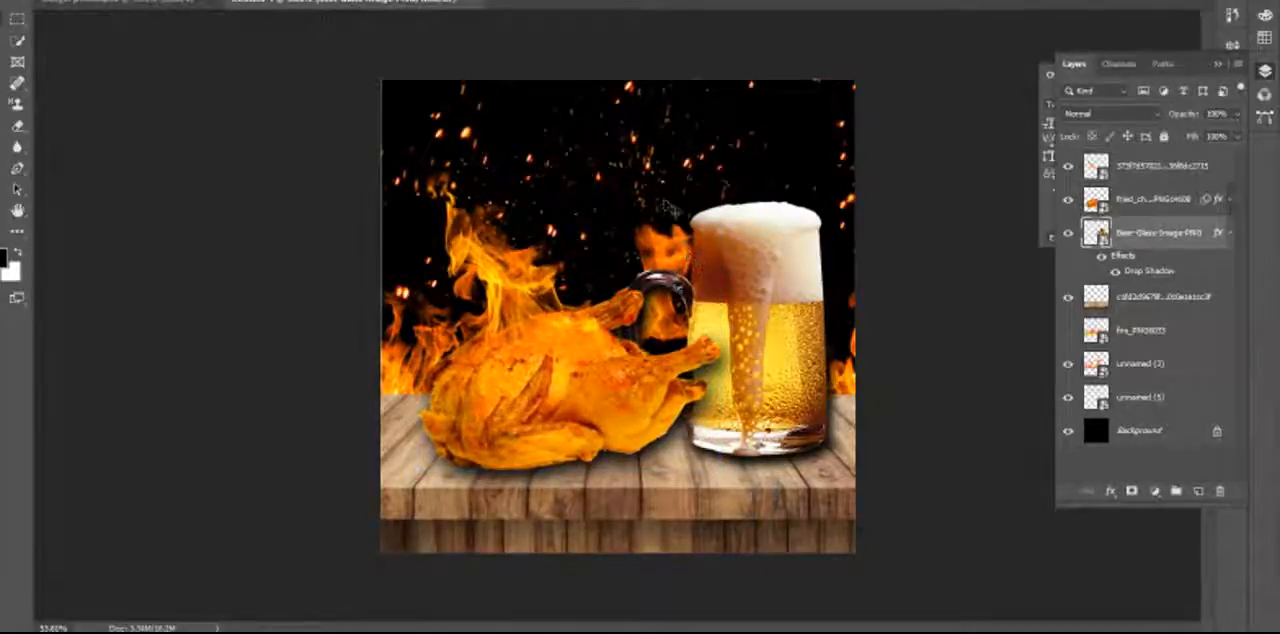
pyautogui.hotkey('ctrl', 't')
pyautogui.moveTo(594, 185); pyautogui.dragTo(637, 236)
pyautogui.moveTo(800, 363); pyautogui.dragTo(783, 367)
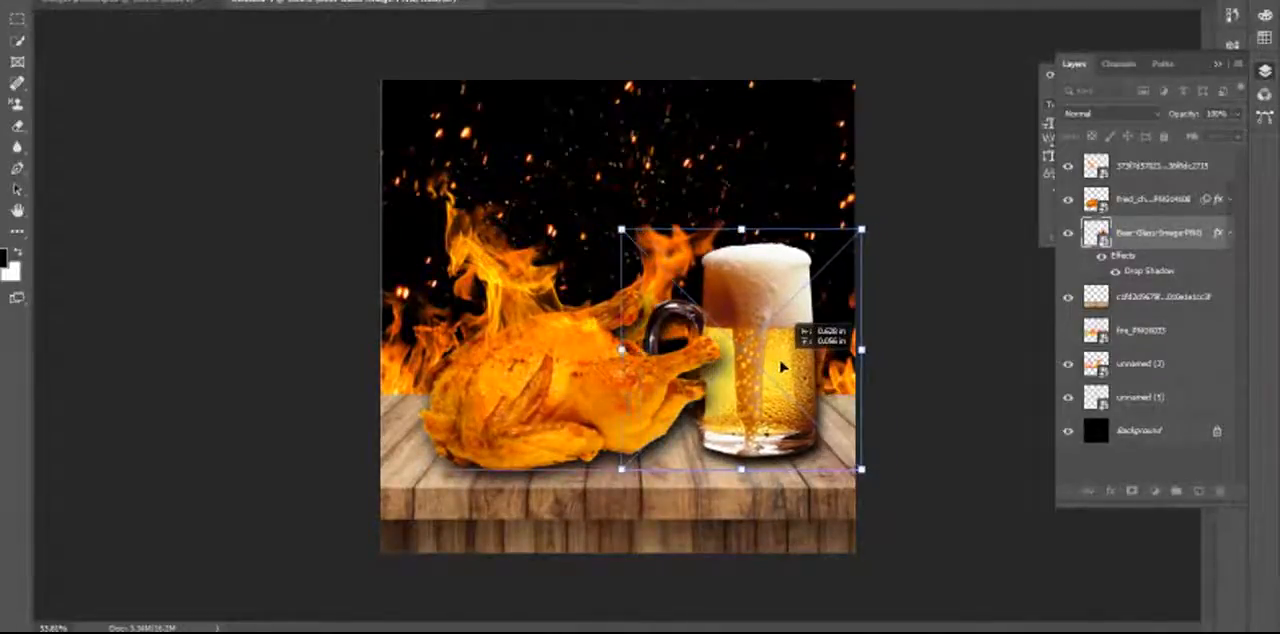
# Flip the beer mug horizontally so its handle points away from the chicken, and deselect the layer.
pyautogui.rightClick(783, 368)
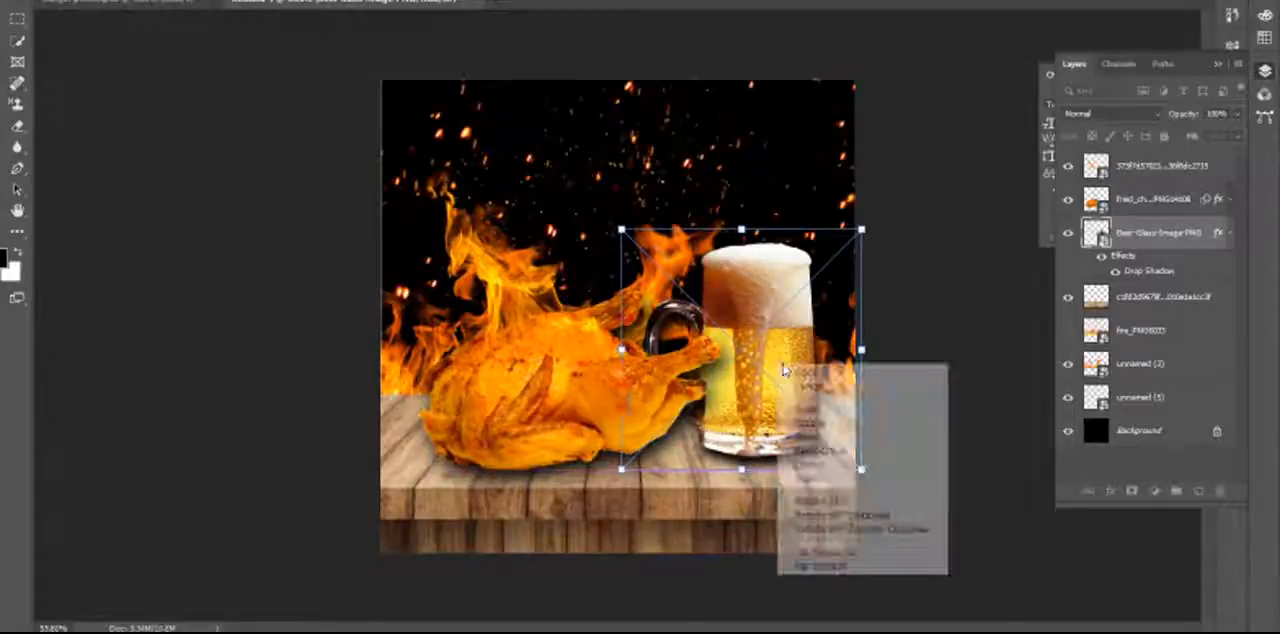
pyautogui.click(822, 549)
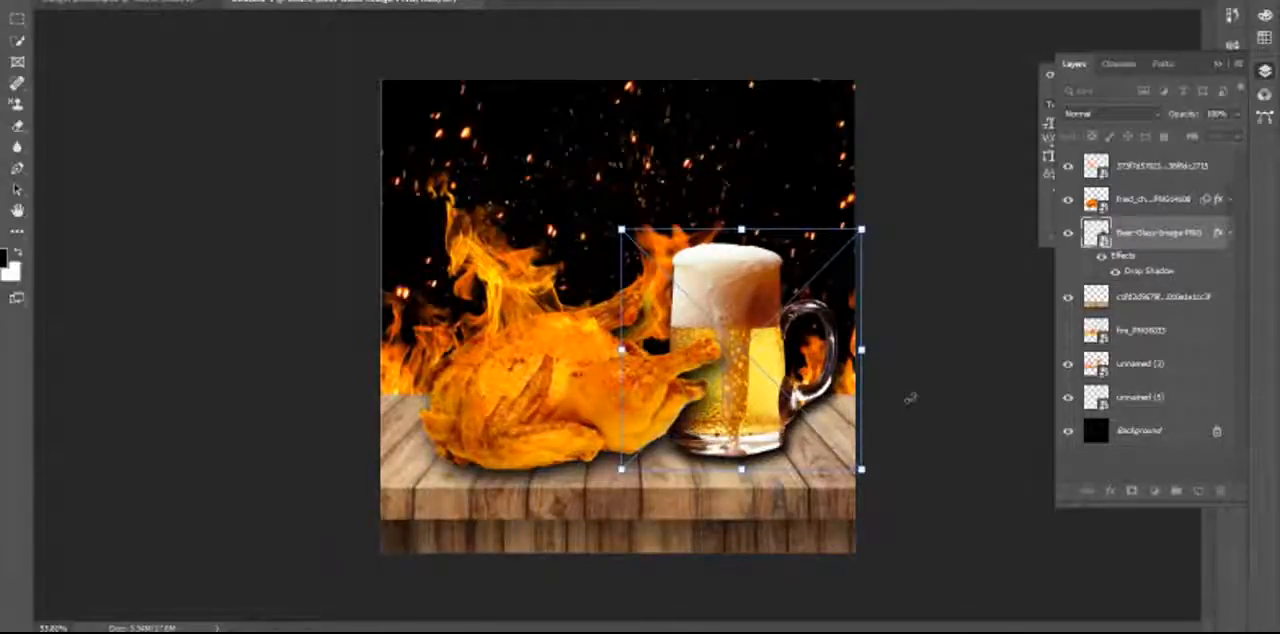
pyautogui.press('Return')
pyautogui.click(915, 404)
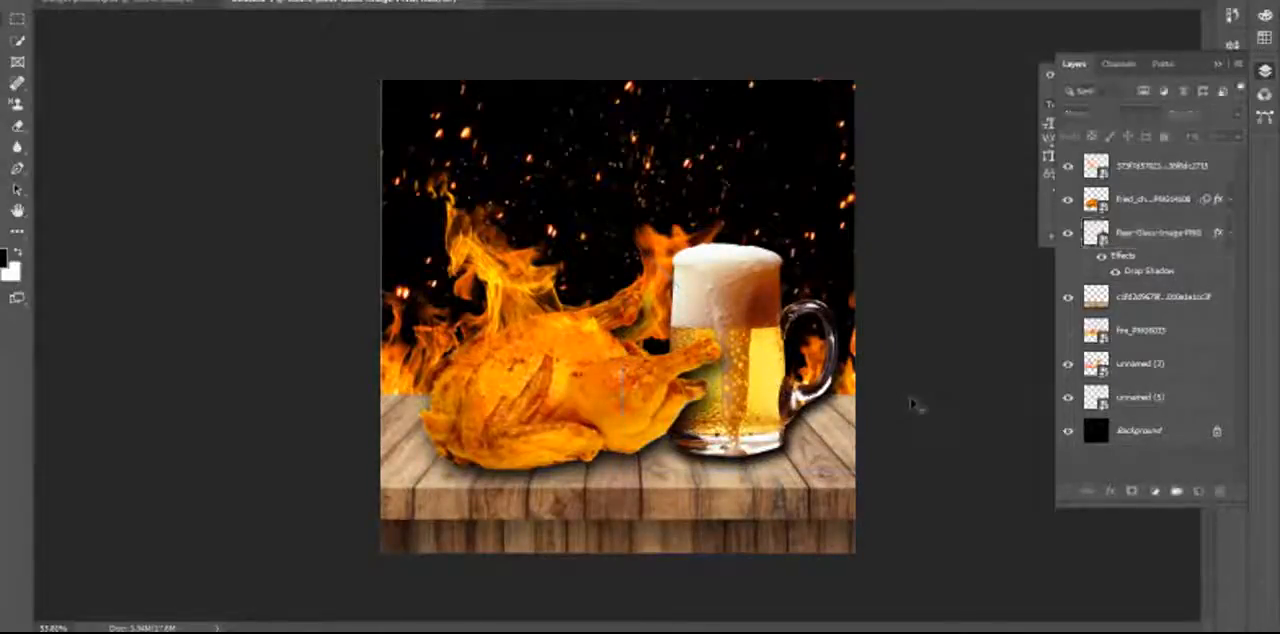
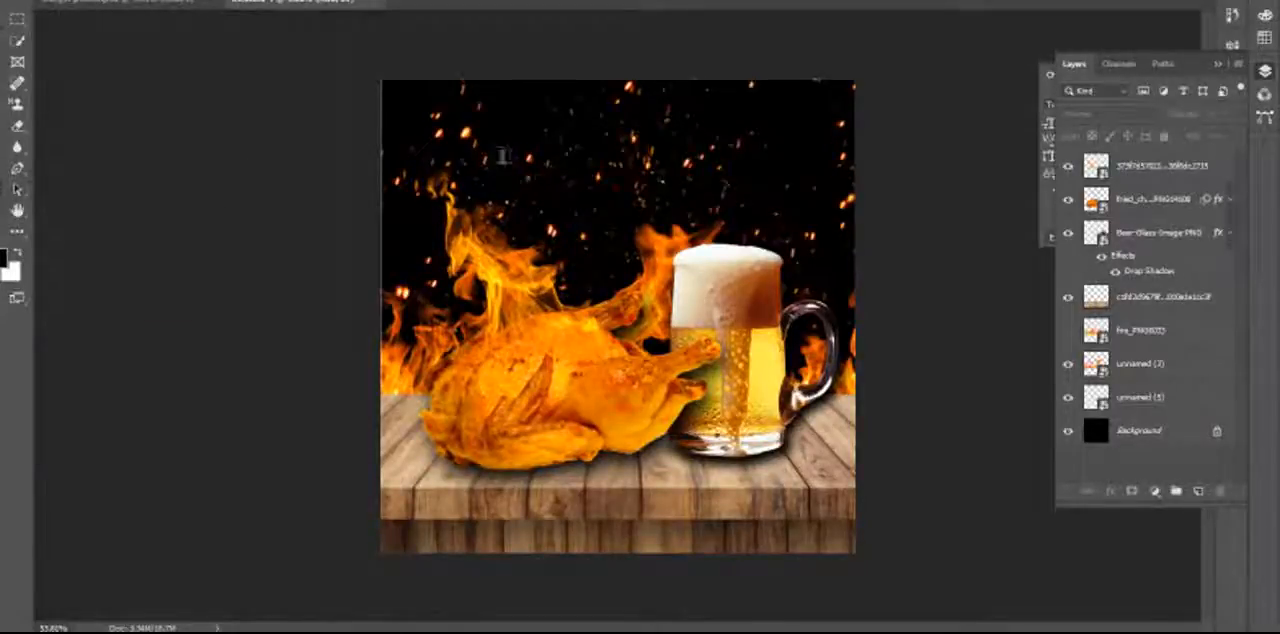
# Add the text CHICKEN in the dark area above the flames and set its font size to 140.29 pt.
pyautogui.click(577, 175)
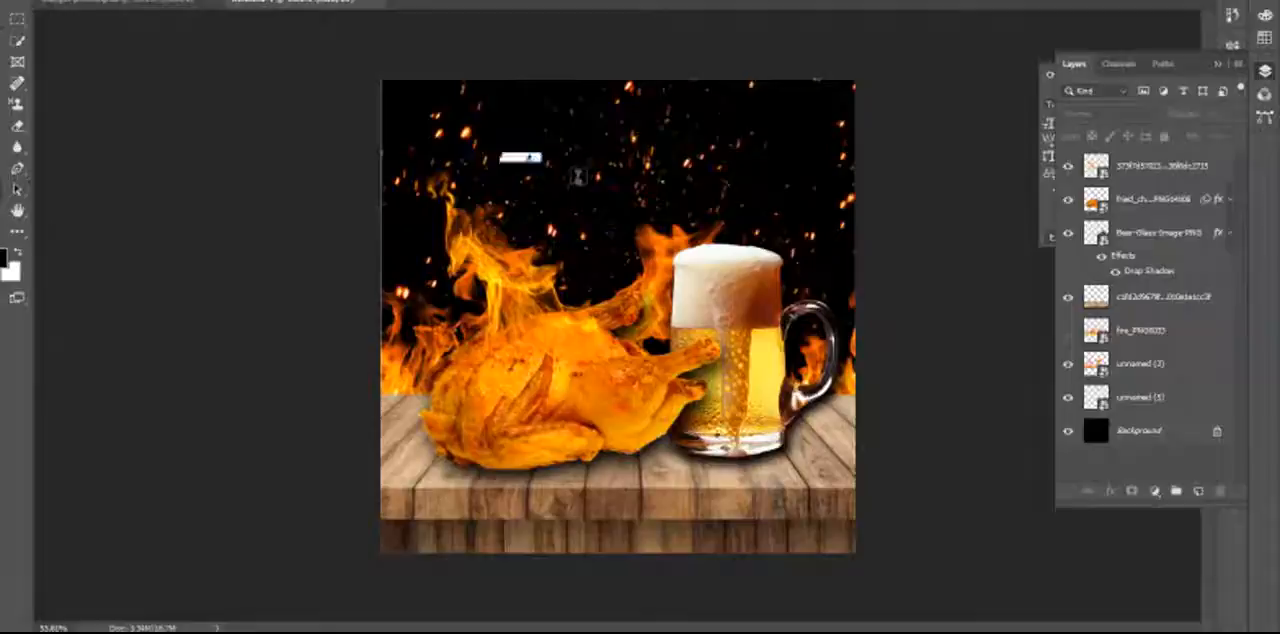
pyautogui.click(856, 166)
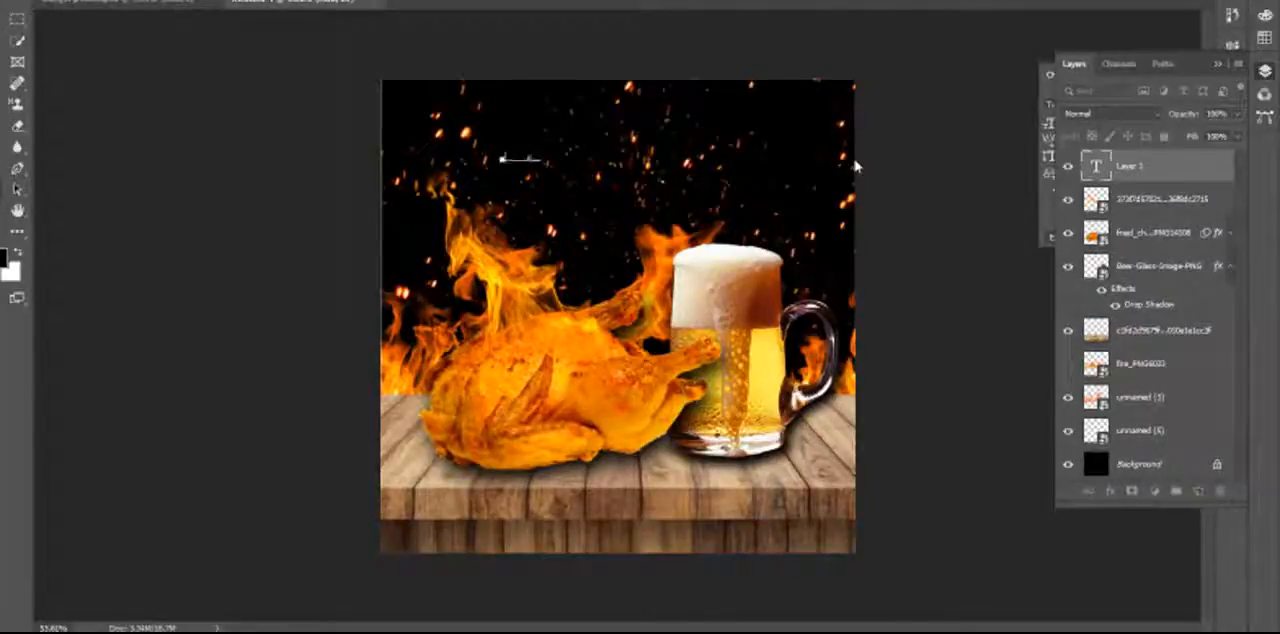
pyautogui.write('F')
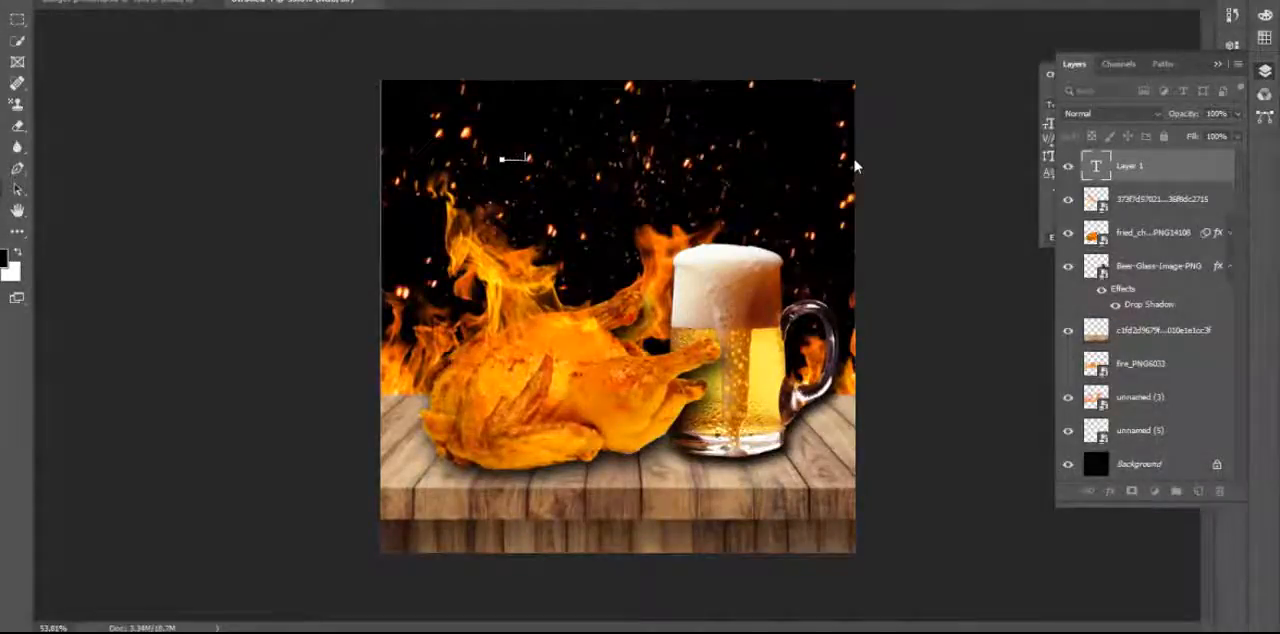
pyautogui.click(1006, 217)
pyautogui.click(1218, 63)
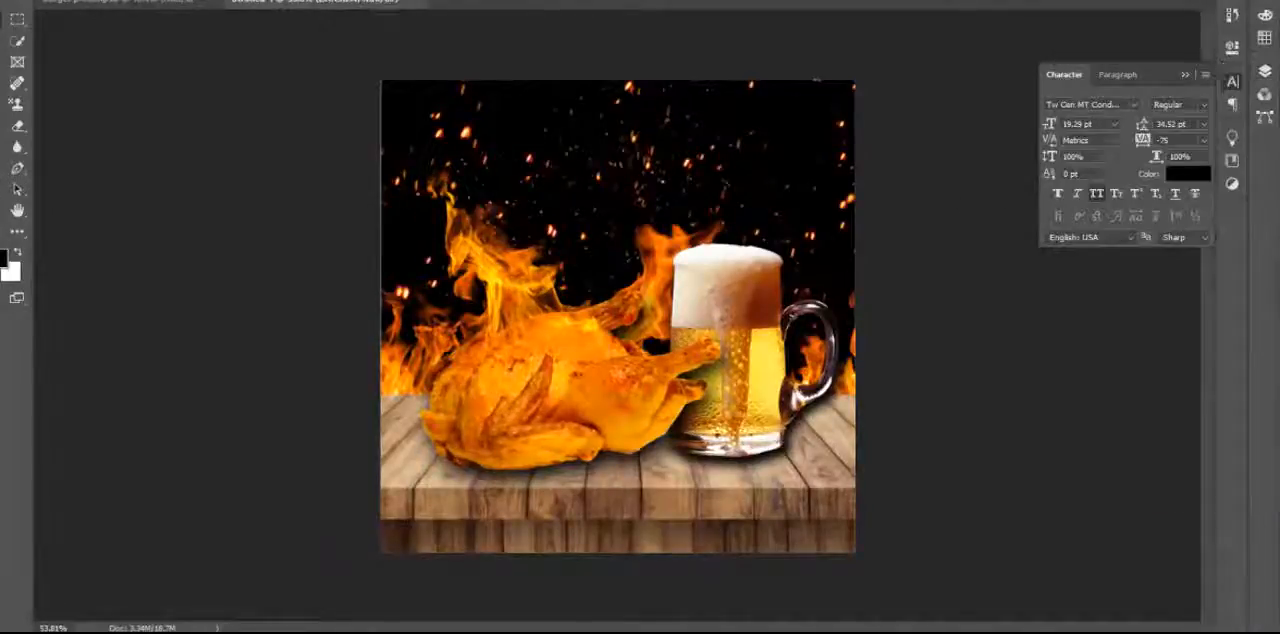
pyautogui.click(1048, 126)
pyautogui.click(1116, 180)
pyautogui.moveTo(1048, 126); pyautogui.dragTo(1142, 120)
pyautogui.click(1129, 182)
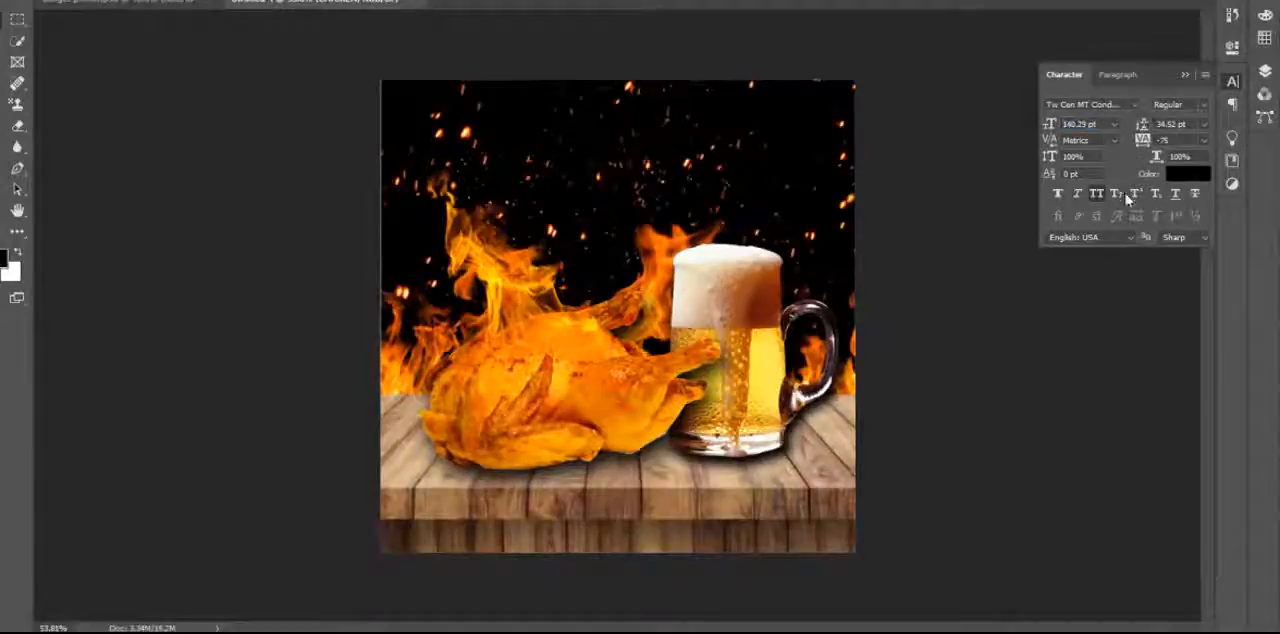
# Color the CHICKEN text muted red (#ba5b5b) and move it down over the top of the fried chicken.
pyautogui.click(1186, 176)
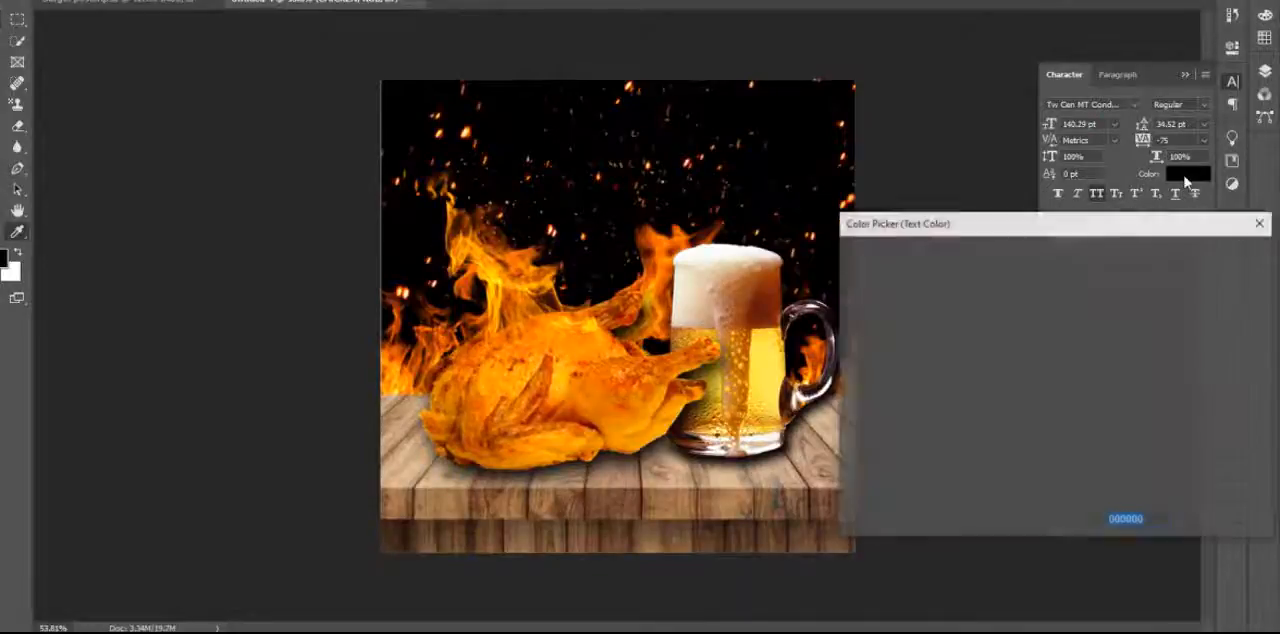
pyautogui.click(932, 328)
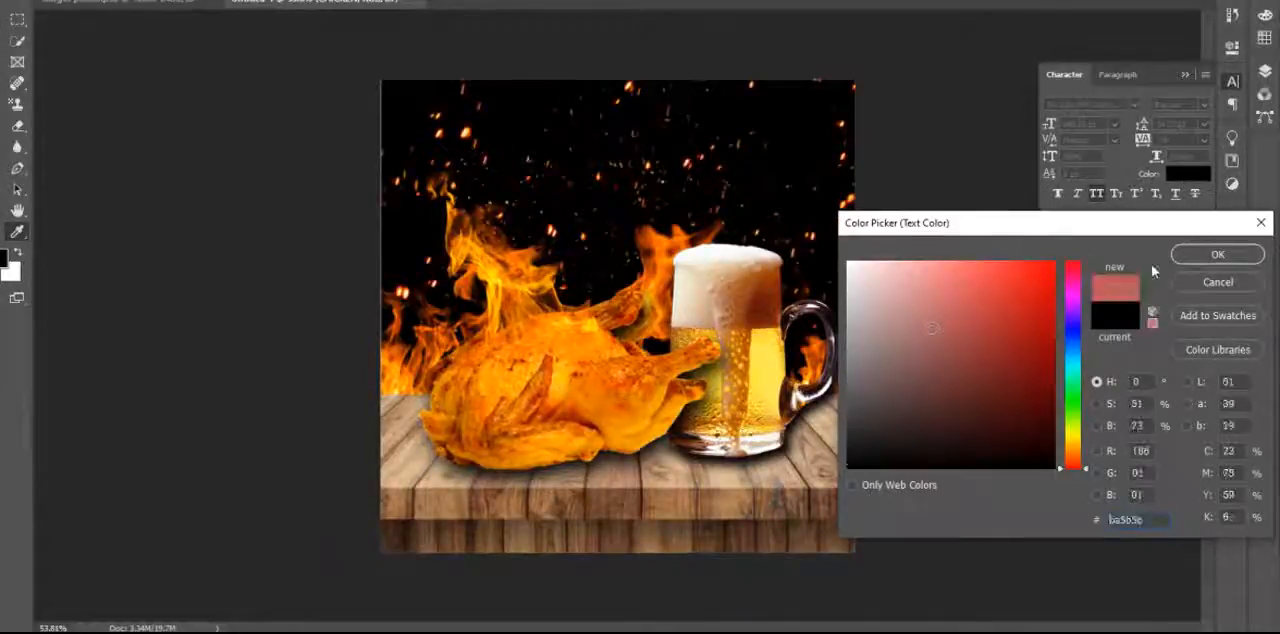
pyautogui.click(1217, 254)
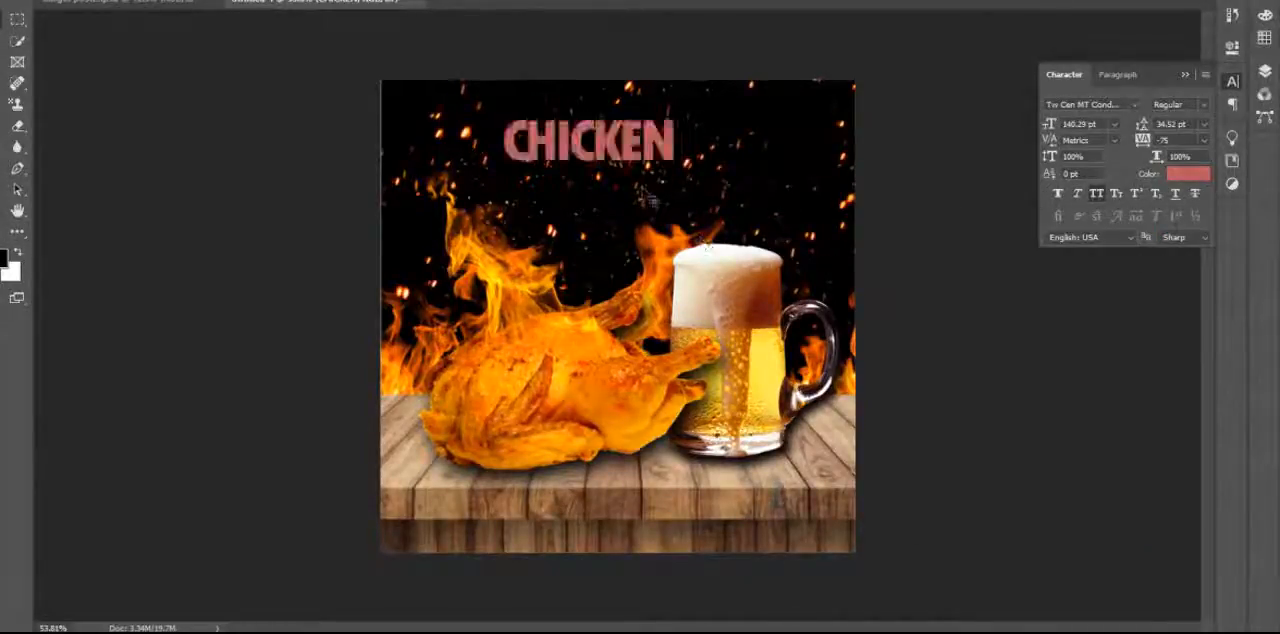
pyautogui.moveTo(638, 164); pyautogui.dragTo(529, 324)
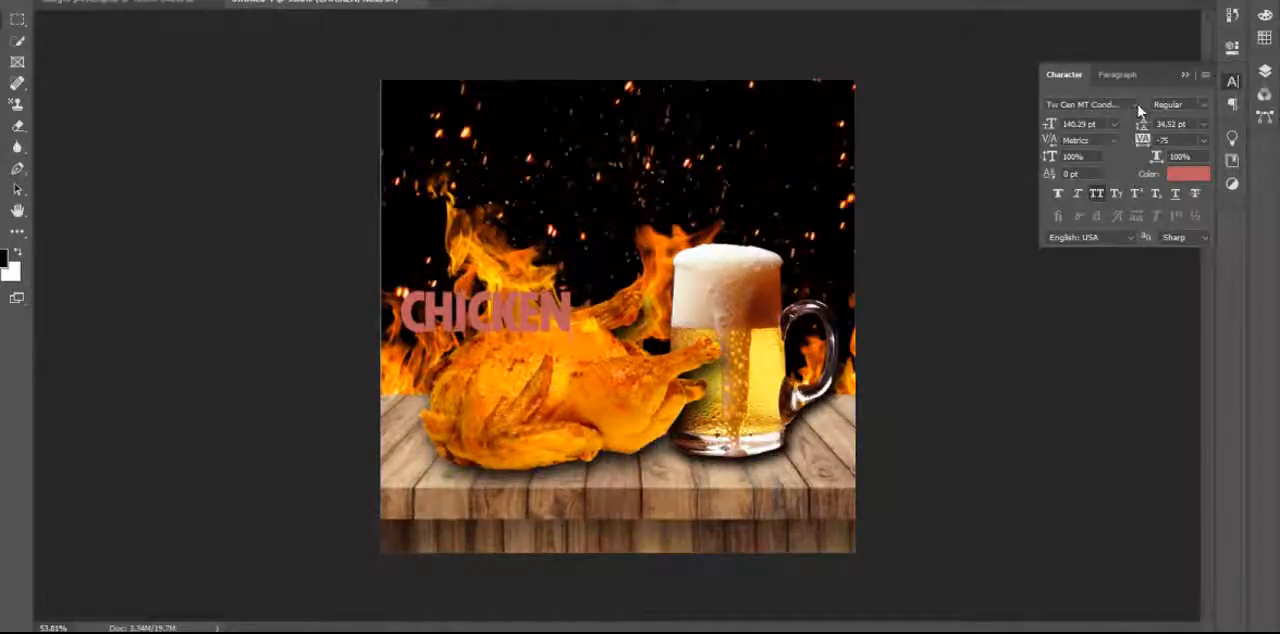
# Change the font of the CHICKEN text to Oswald in the Bold style.
pyautogui.click(1137, 104)
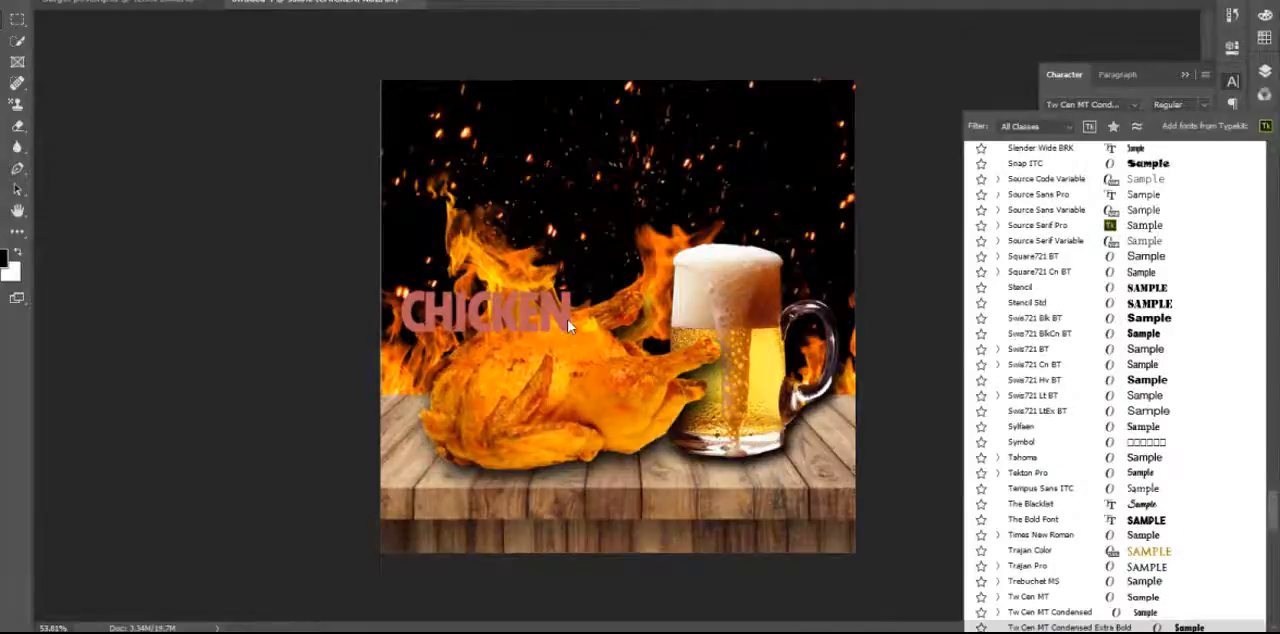
pyautogui.click(567, 325)
pyautogui.click(1133, 105)
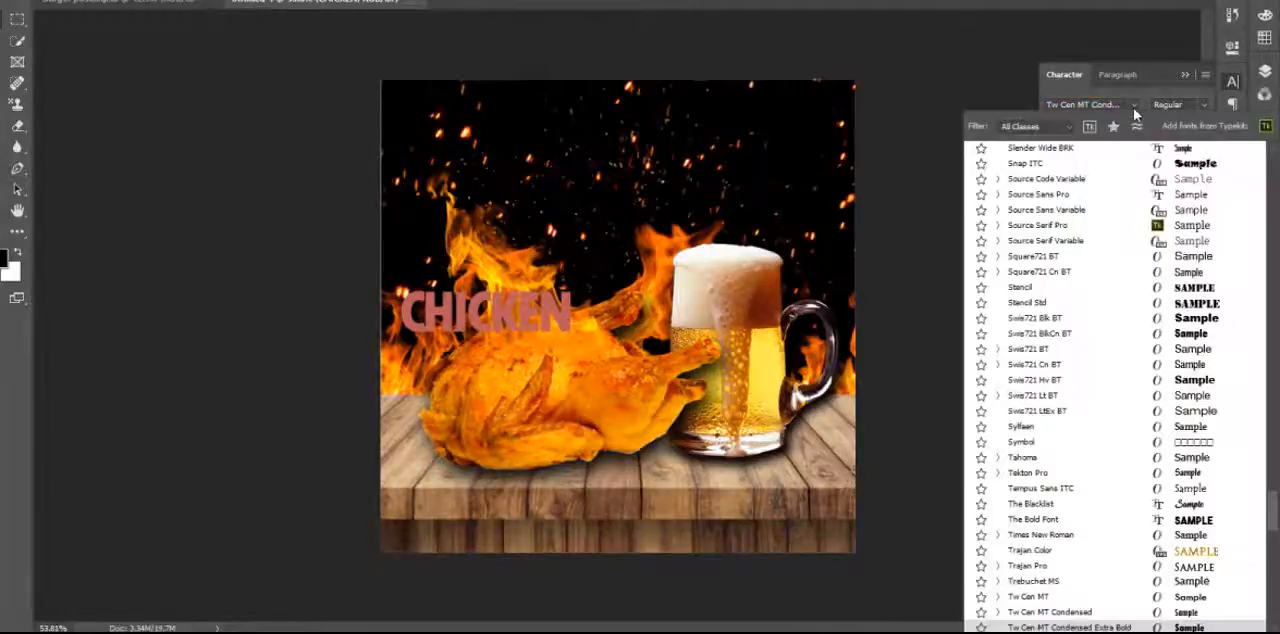
pyautogui.moveTo(1274, 512); pyautogui.dragTo(1275, 162)
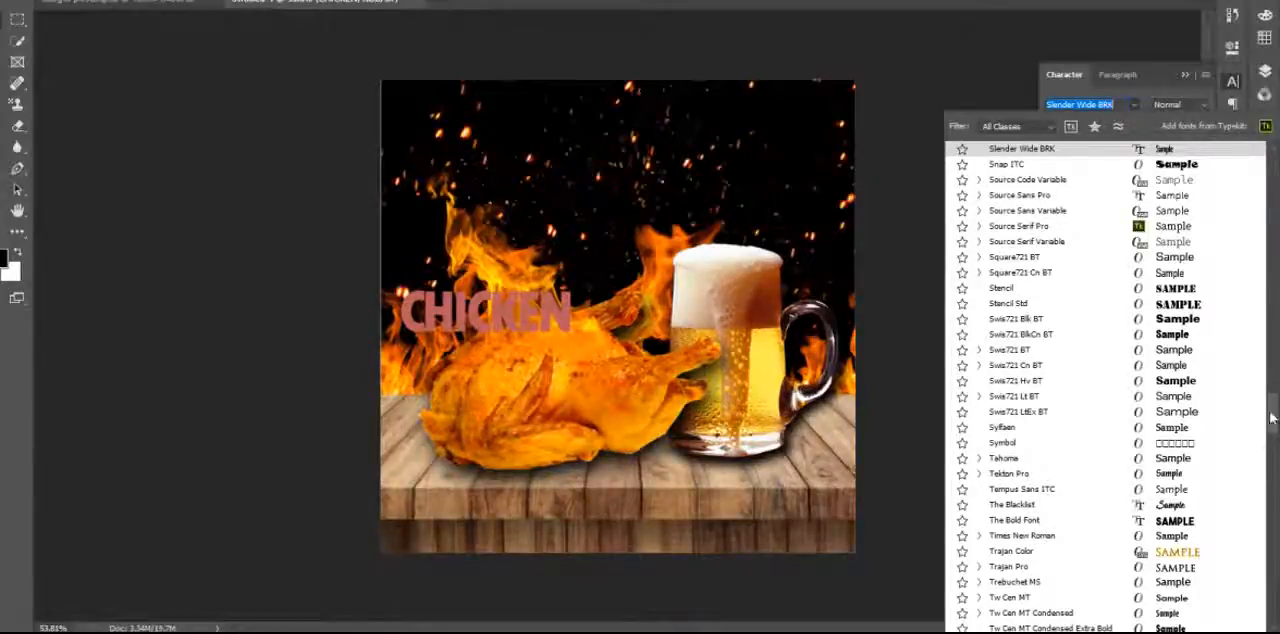
pyautogui.click(1276, 163)
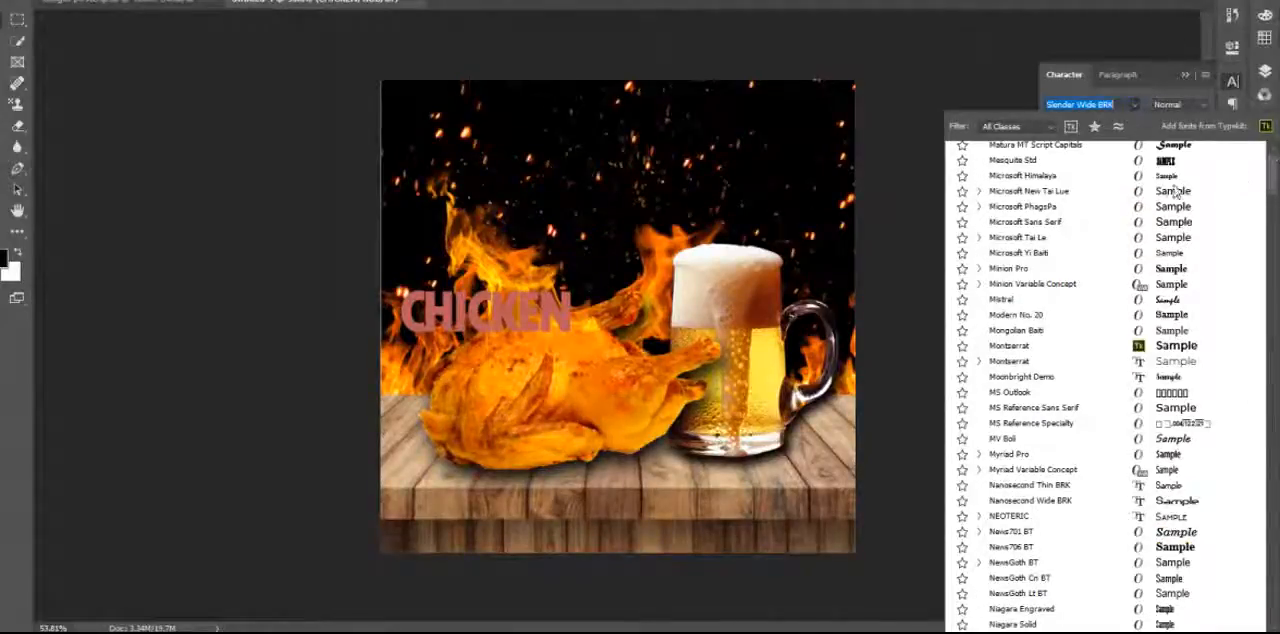
pyautogui.click(1275, 230)
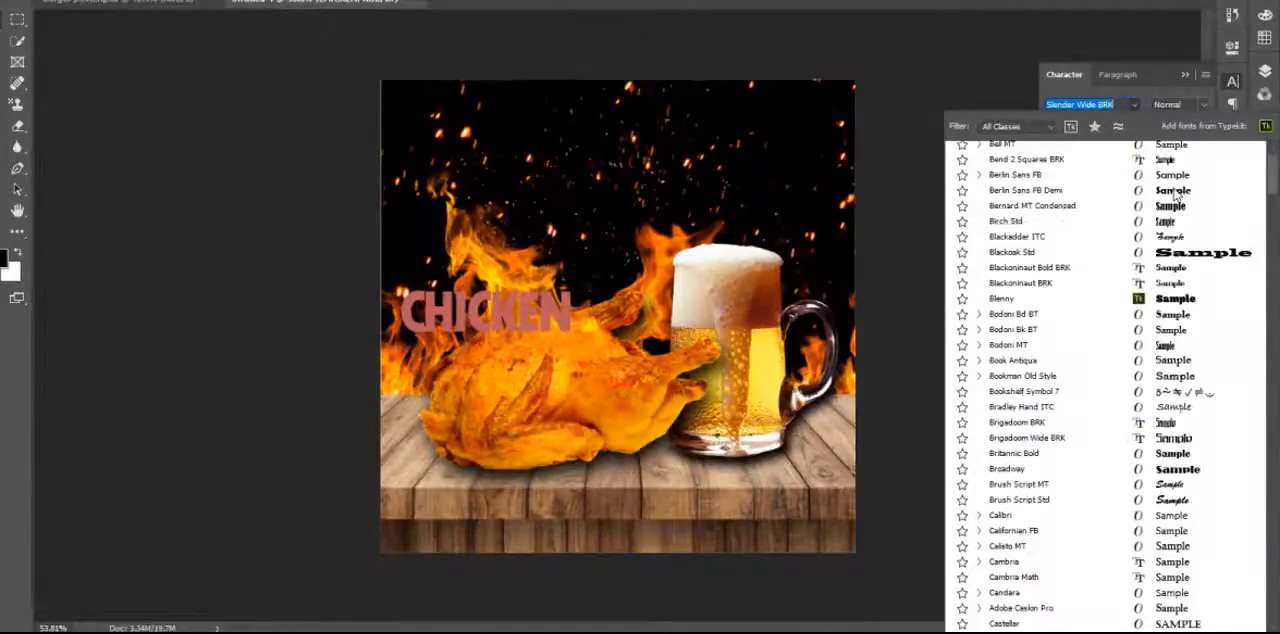
pyautogui.scroll(5, 1177, 192)
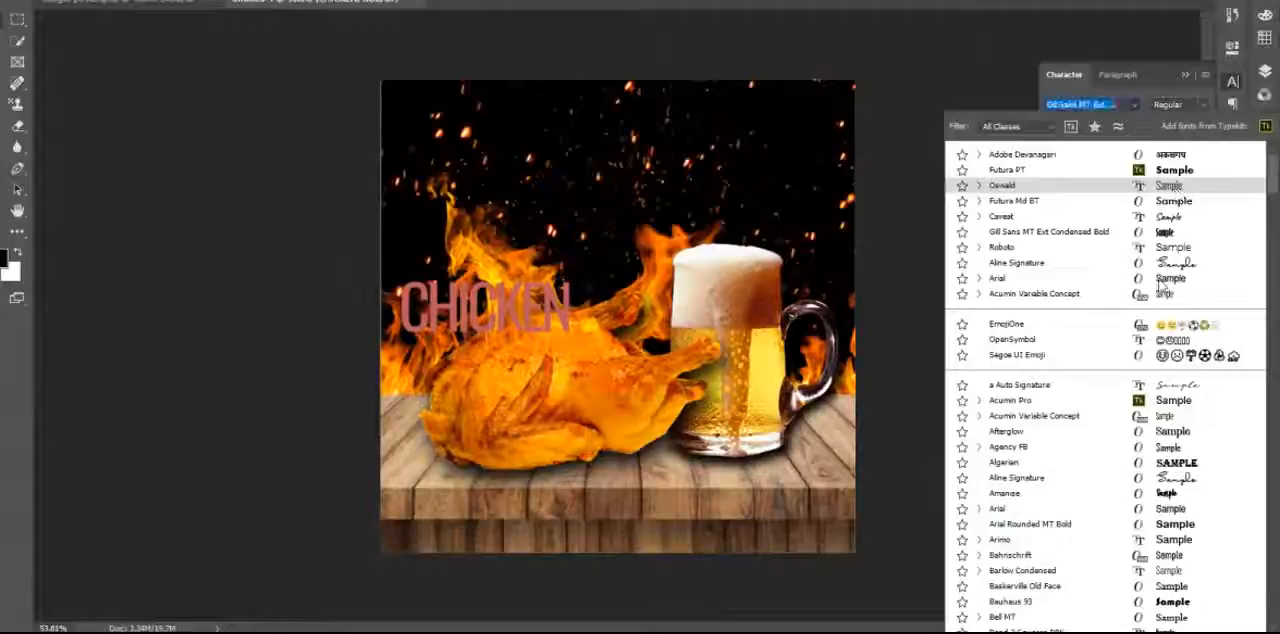
pyautogui.click(1170, 186)
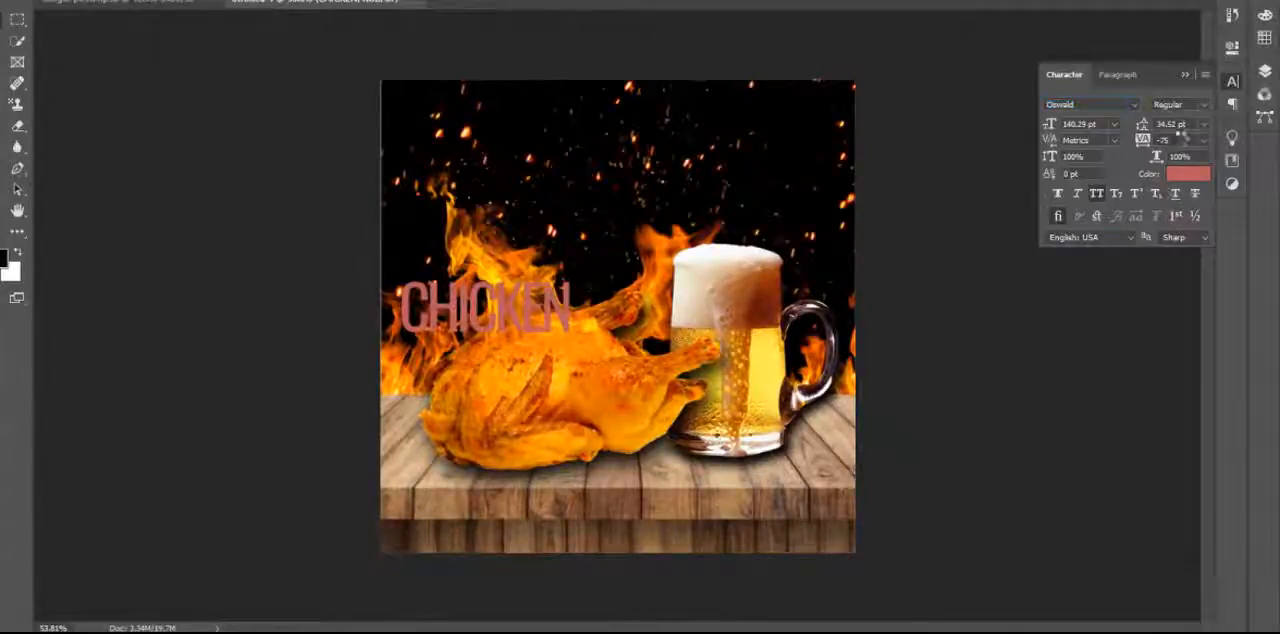
pyautogui.click(1204, 105)
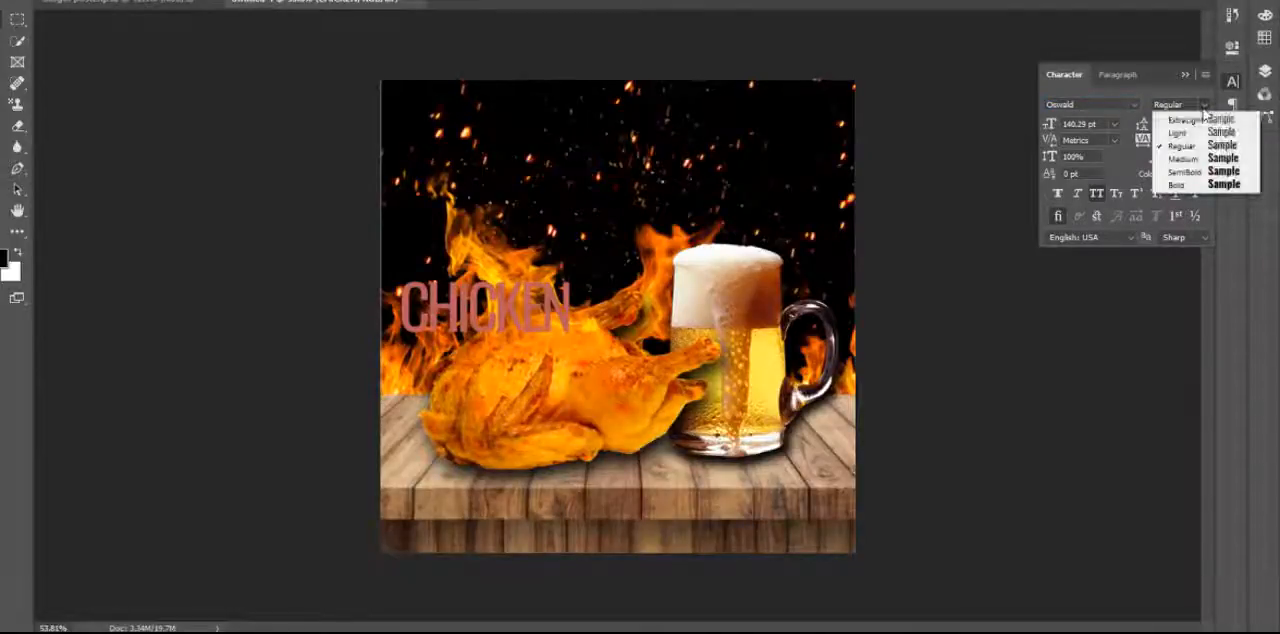
pyautogui.click(1177, 185)
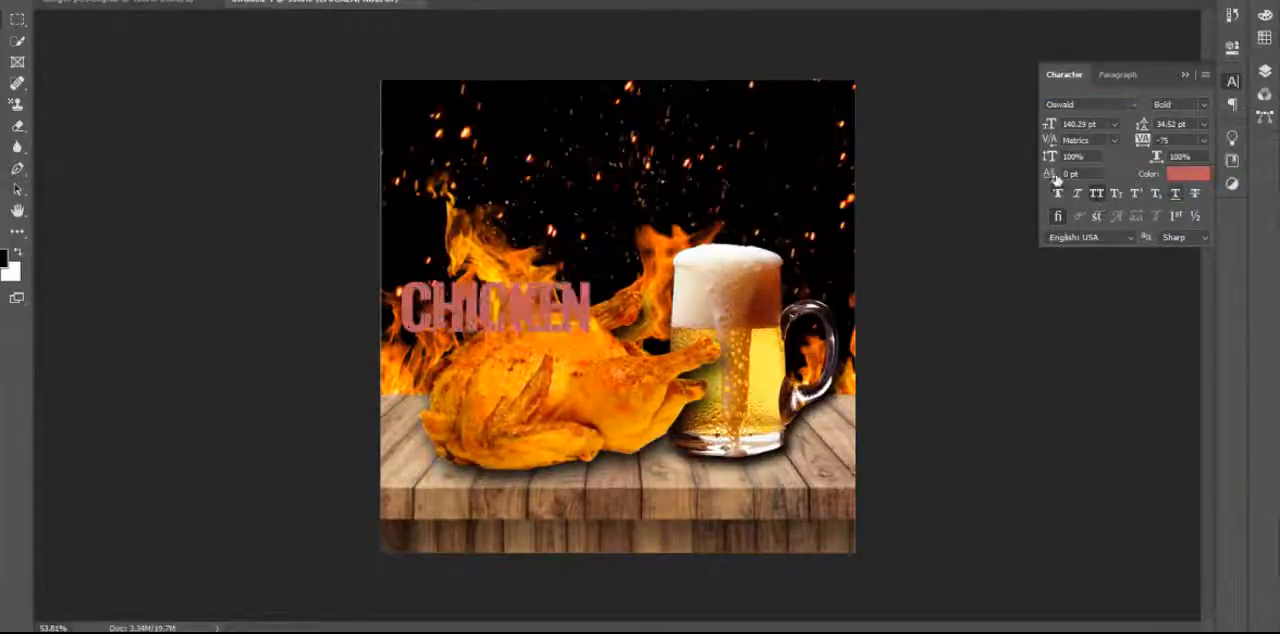
# Enlarge the CHICKEN text to 316.29 pt and lower it slightly so it spans the poster width.
pyautogui.click(1080, 124)
pyautogui.moveTo(1088, 132)
pyautogui.mouseDown()
pyautogui.moveTo(1074, 138)
pyautogui.moveTo(1110, 120)
pyautogui.moveTo(1051, 126)
pyautogui.moveTo(1066, 123)
pyautogui.mouseUp()
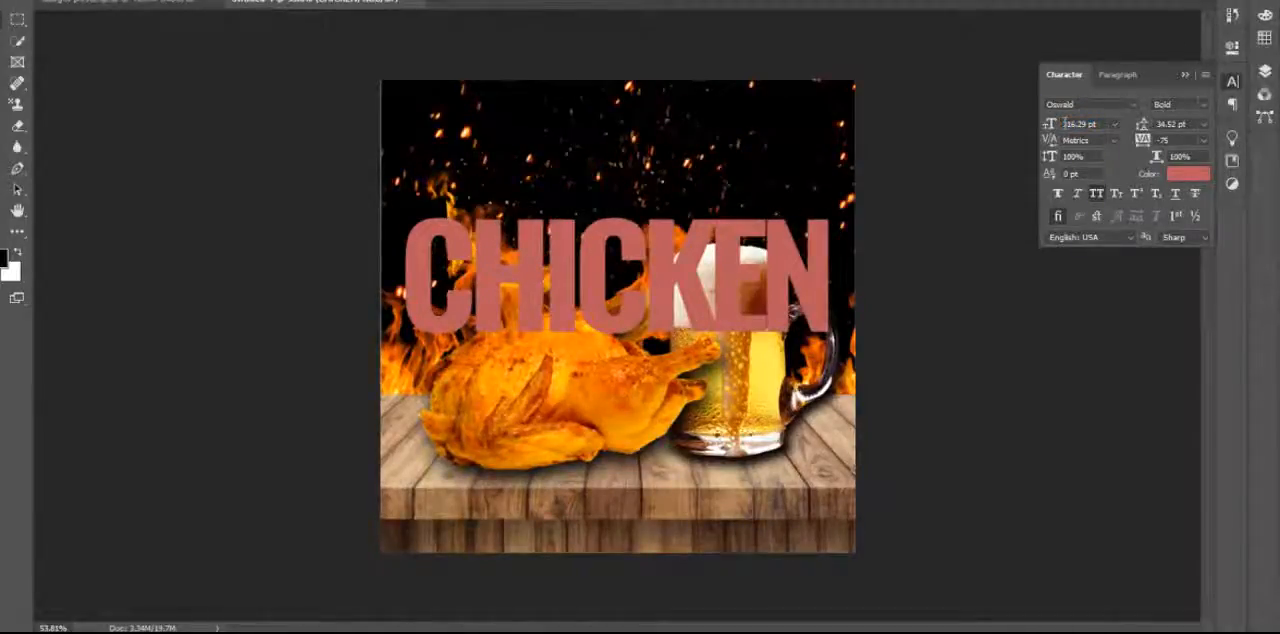
pyautogui.moveTo(725, 304); pyautogui.dragTo(722, 320)
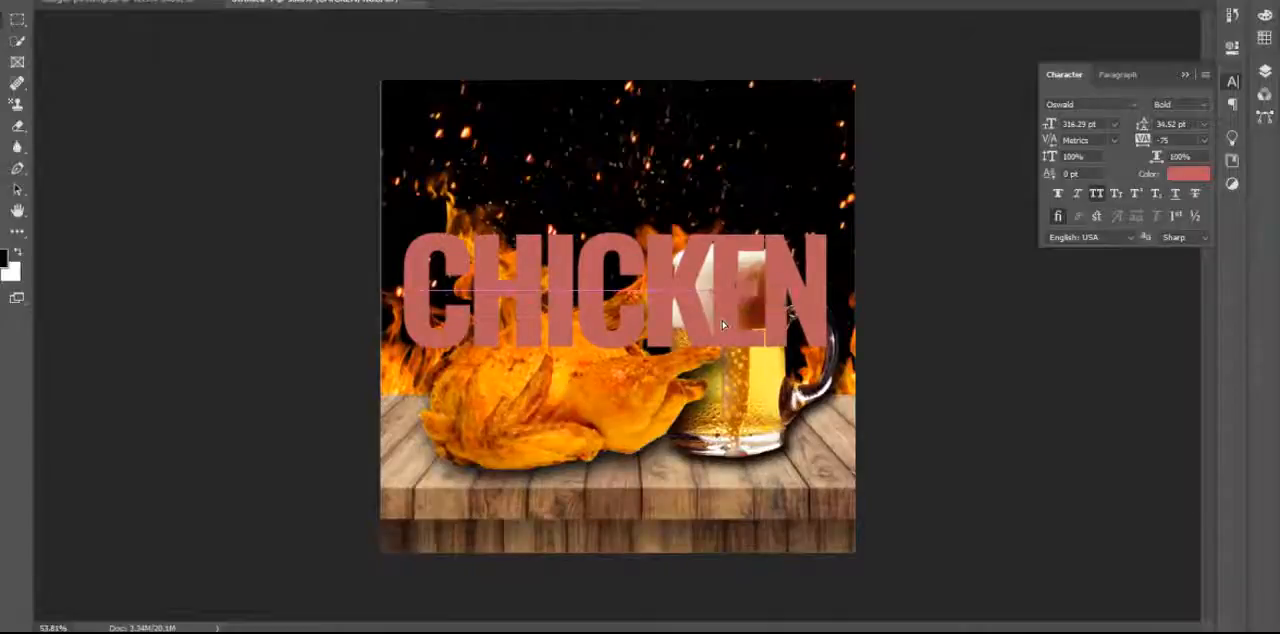
# Try to change the text color to white (#ffffff) with the beer mug layer selected.
pyautogui.click(727, 422)
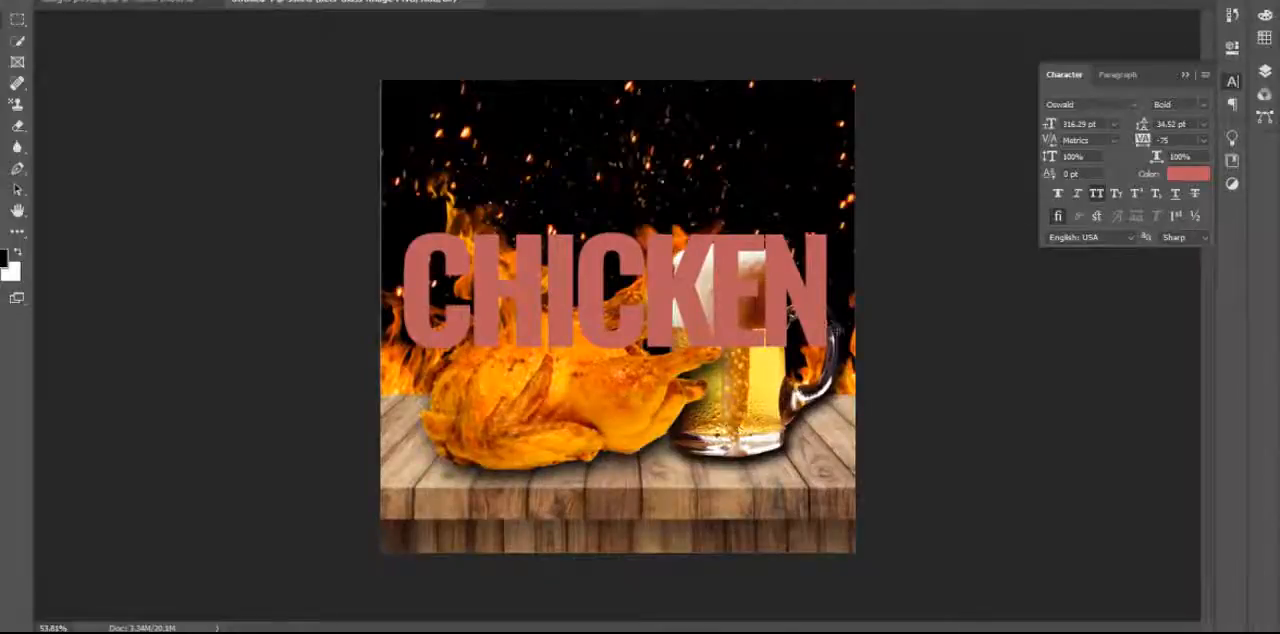
pyautogui.click(1189, 176)
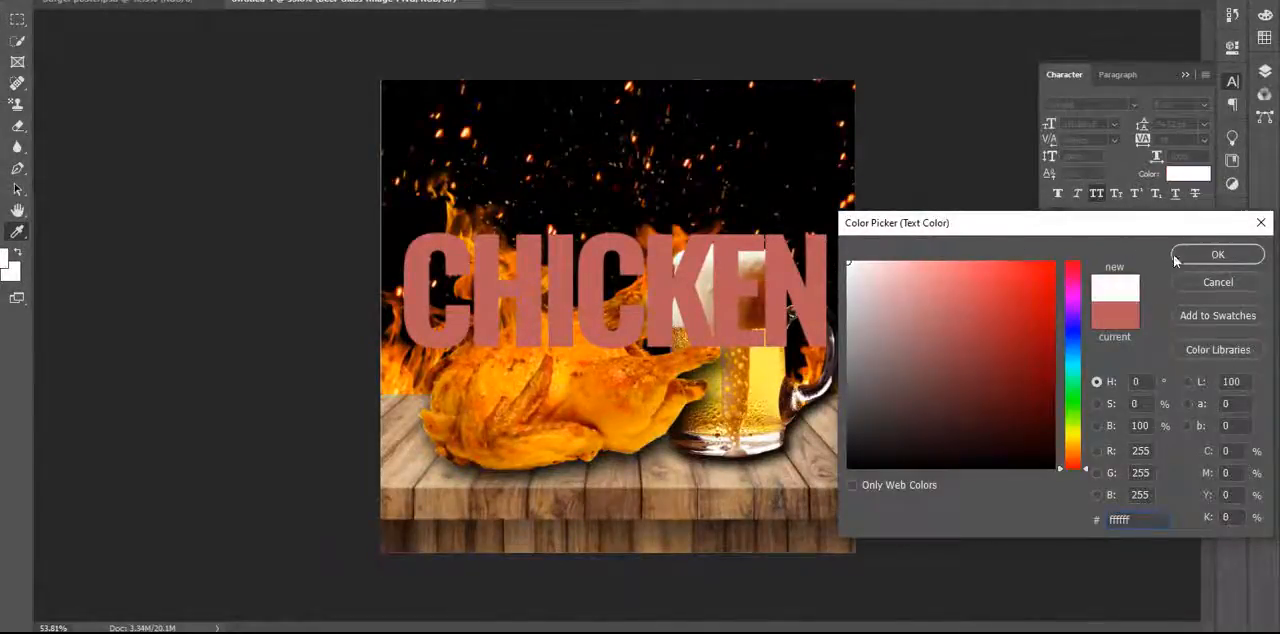
pyautogui.click(1208, 256)
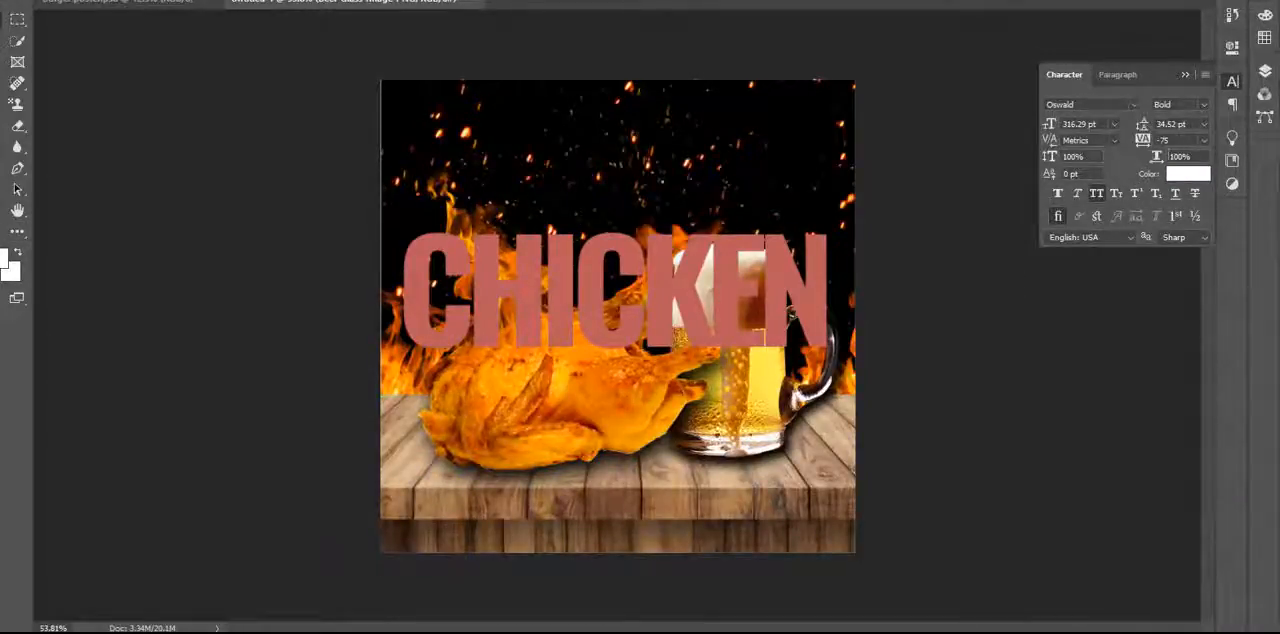
pyautogui.click(1186, 77)
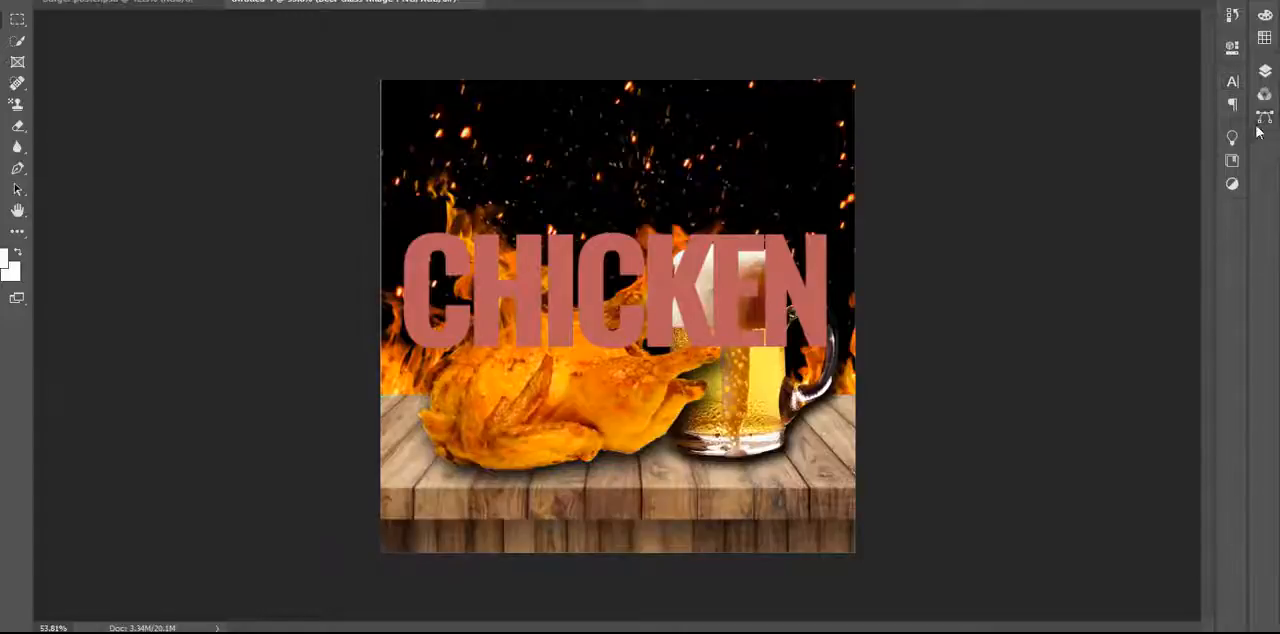
# Recolor the CHICKEN text white (#ffffff) and place its layer directly beneath the Beer-Glass-Image-PNG layer.
pyautogui.click(1264, 71)
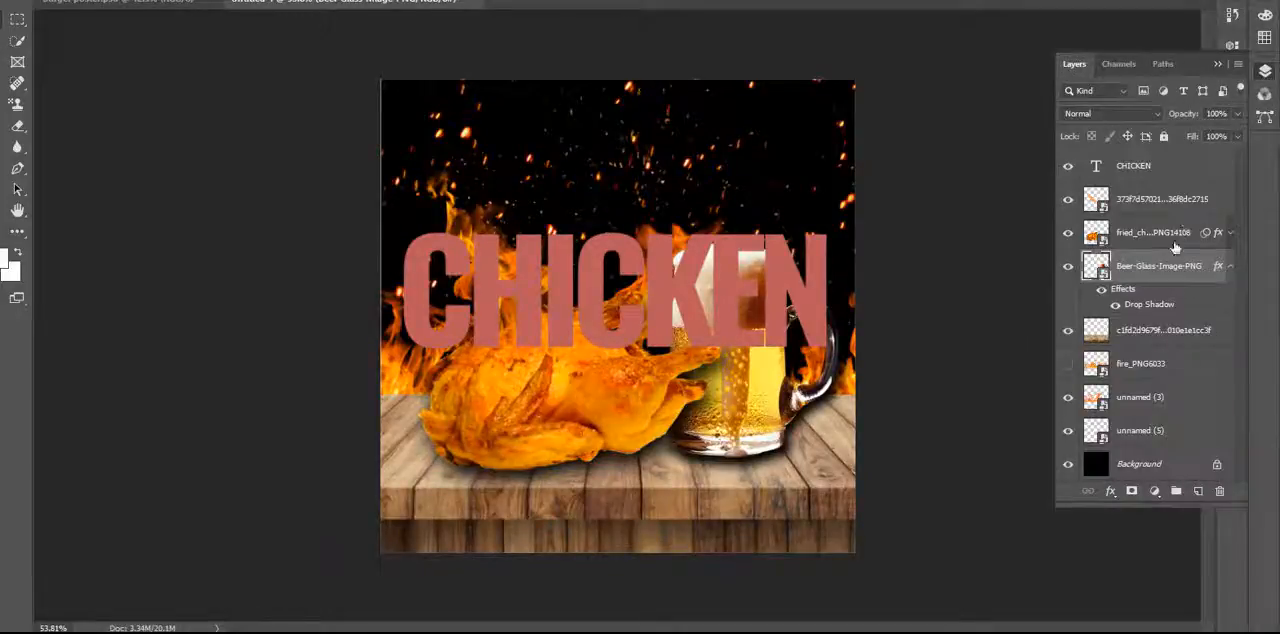
pyautogui.click(790, 285)
pyautogui.click(1217, 65)
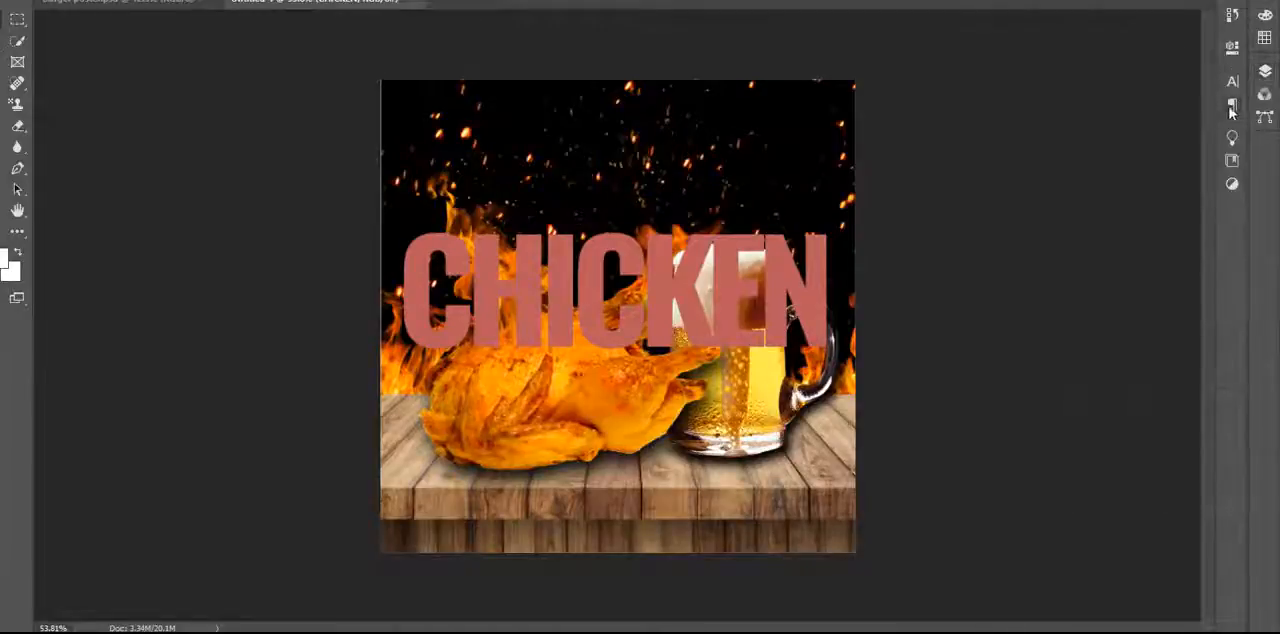
pyautogui.click(1232, 81)
pyautogui.click(1193, 178)
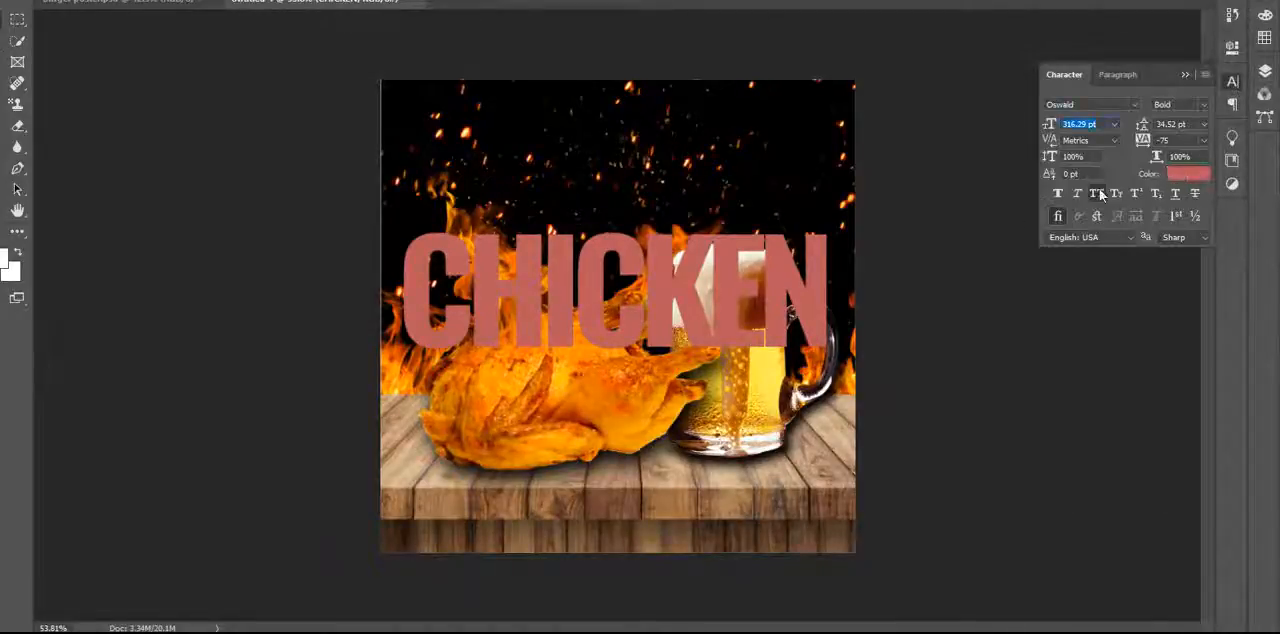
pyautogui.moveTo(914, 294); pyautogui.dragTo(829, 247)
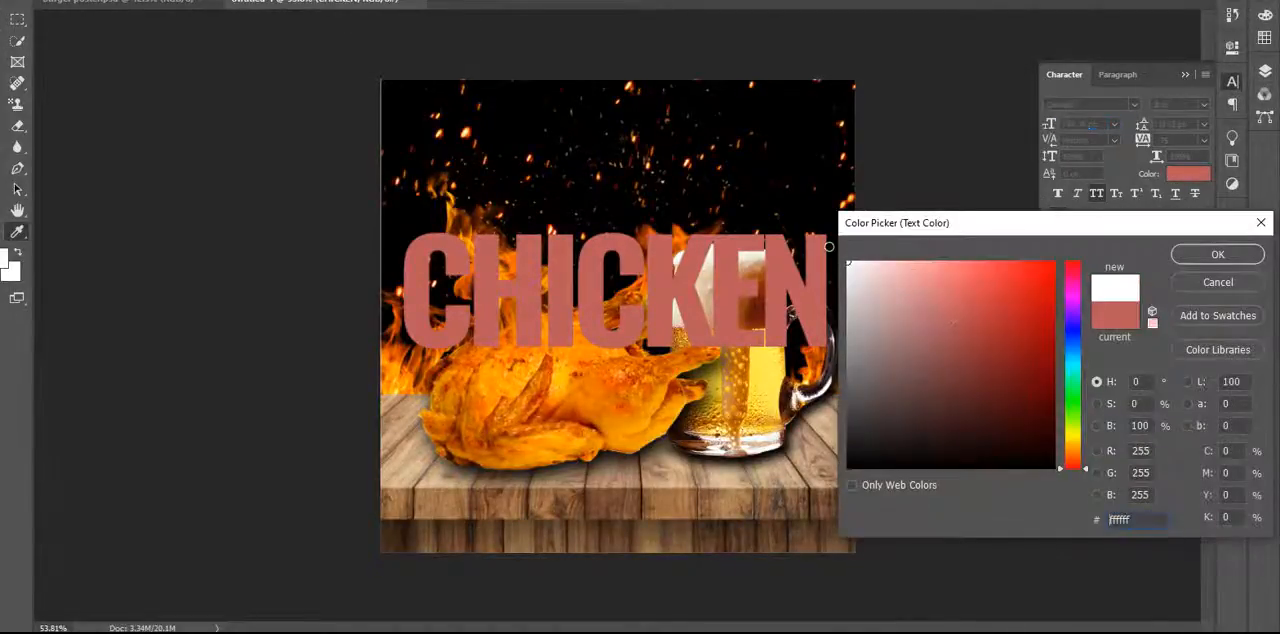
pyautogui.click(1218, 254)
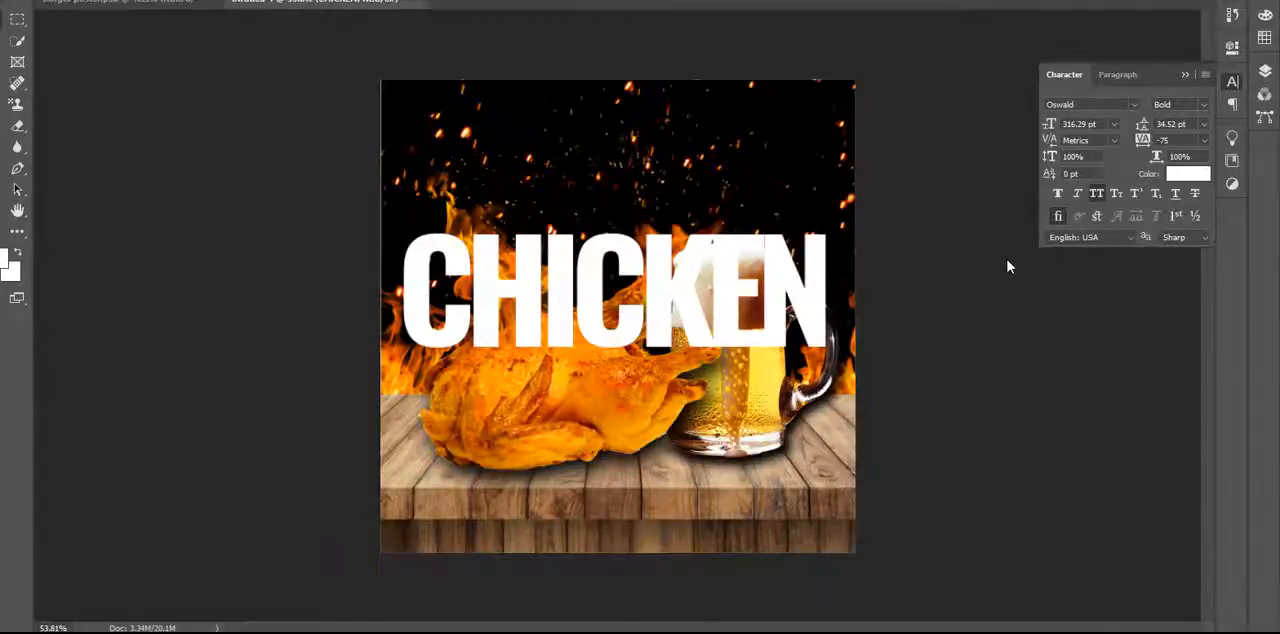
pyautogui.click(1265, 70)
pyautogui.moveTo(1142, 168); pyautogui.dragTo(1172, 306)
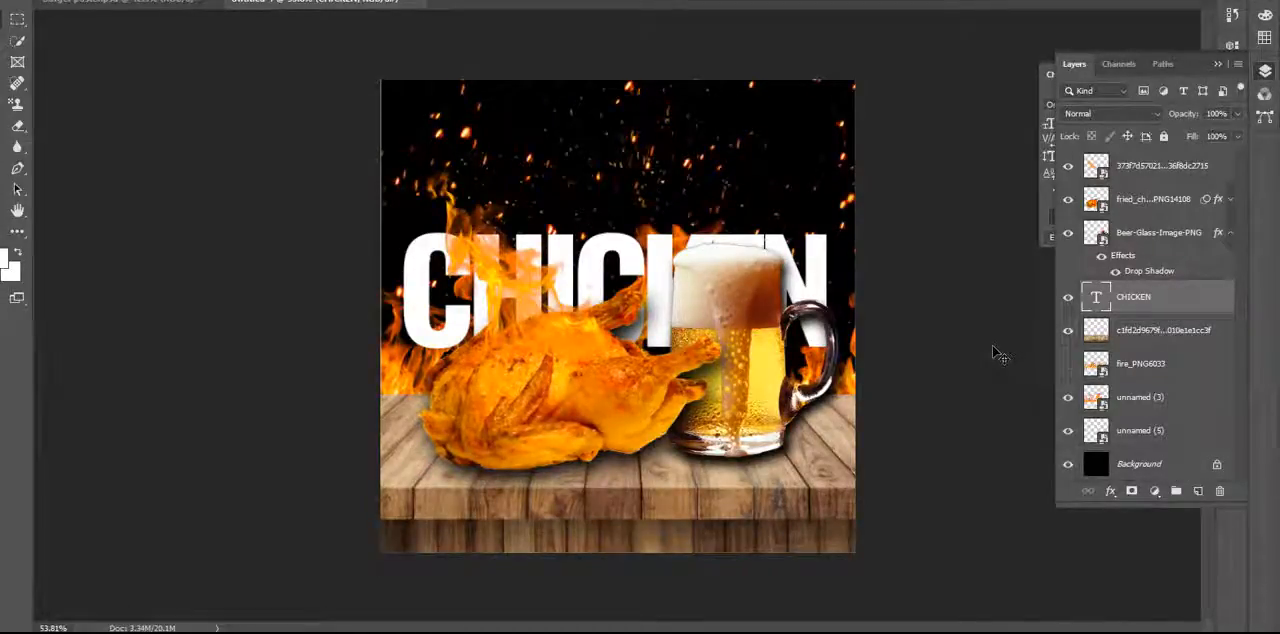
# Shrink the beer mug to about 85% of its size and move it back against the chicken's leg.
pyautogui.click(763, 396)
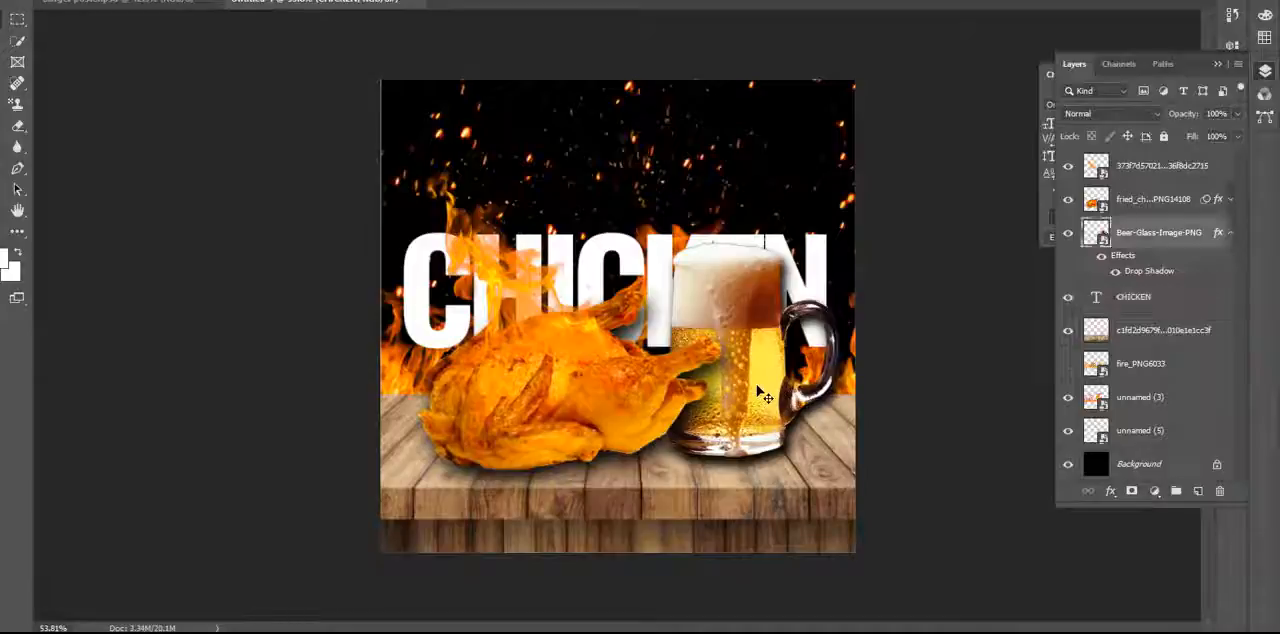
pyautogui.hotkey('ctrl', 't')
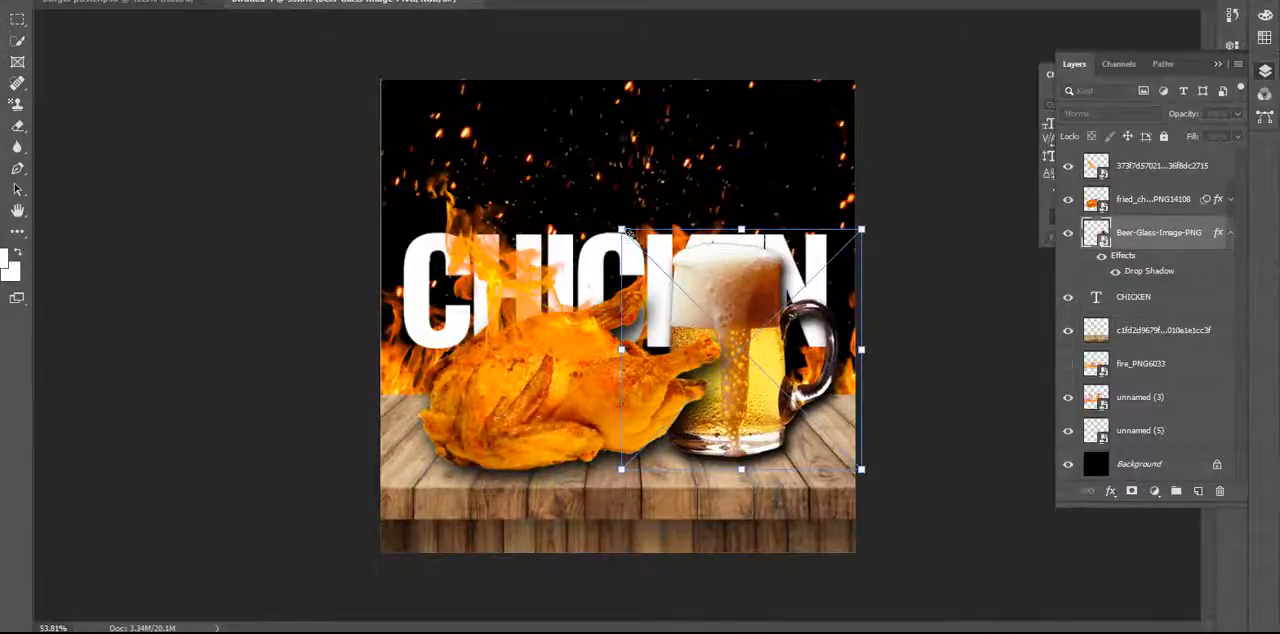
pyautogui.moveTo(622, 231); pyautogui.dragTo(658, 268)
pyautogui.press('Return')
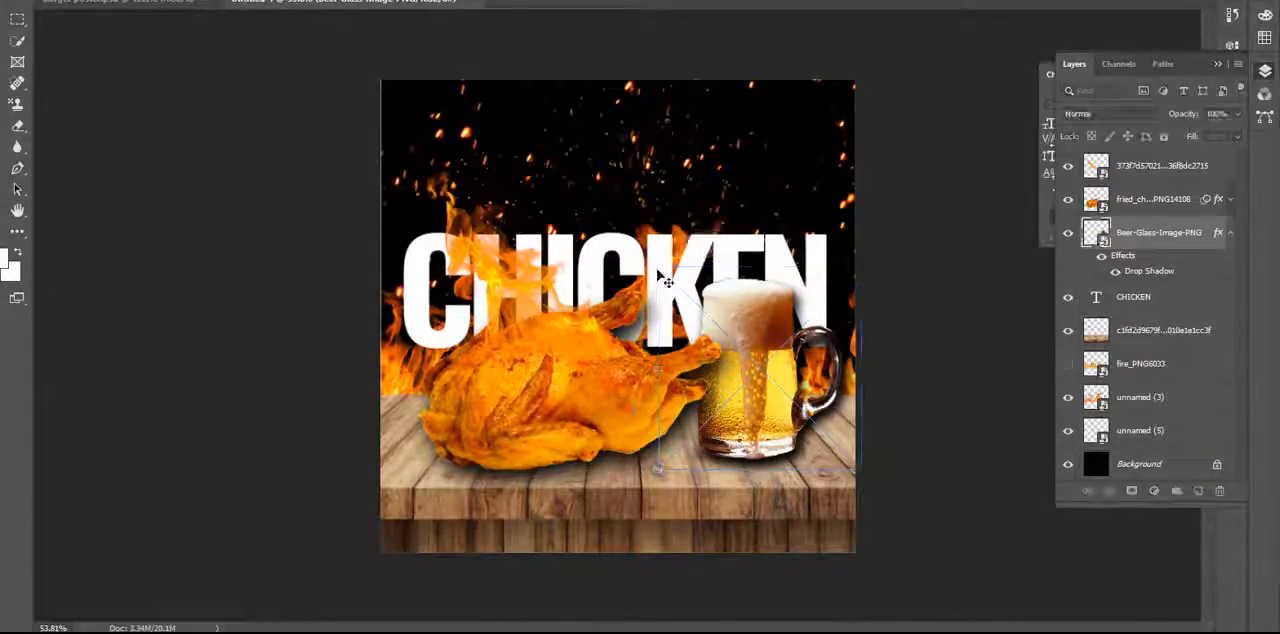
pyautogui.moveTo(742, 380); pyautogui.dragTo(712, 383)
# Select the top flame, fried chicken and beer mug layers together and shift them slightly right to center the group.
pyautogui.keyDown('shift'); pyautogui.click(552, 326); pyautogui.keyUp('shift')
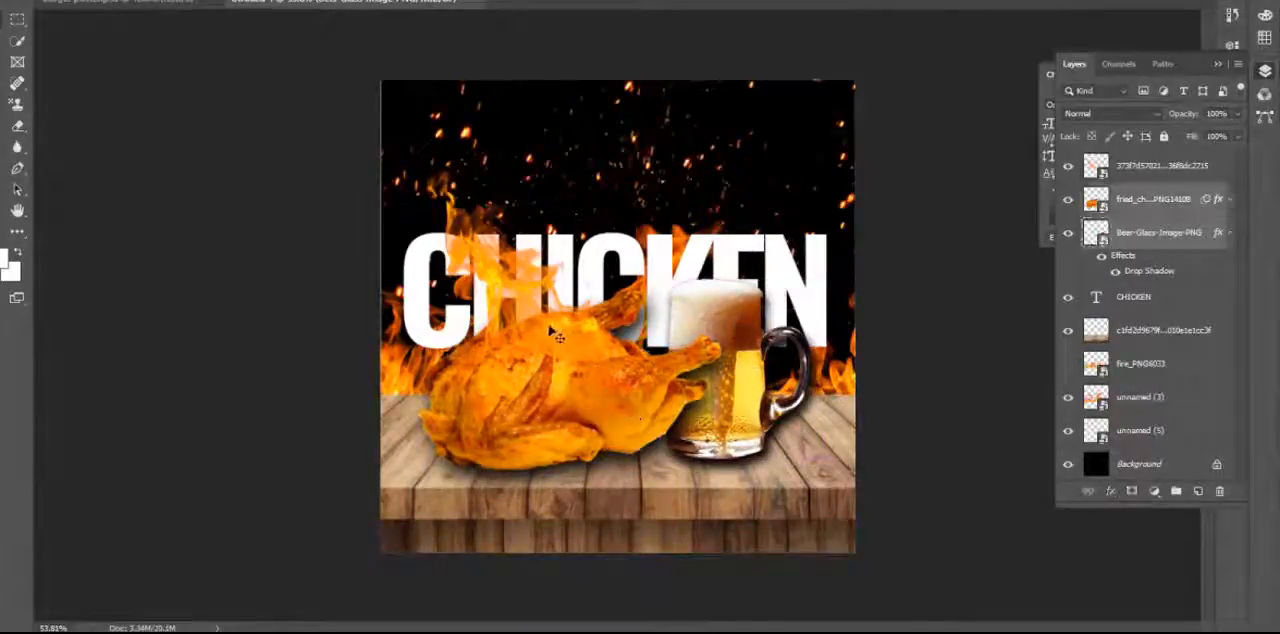
pyautogui.keyDown('shift'); pyautogui.click(545, 329); pyautogui.keyUp('shift')
pyautogui.moveTo(546, 333); pyautogui.dragTo(555, 335)
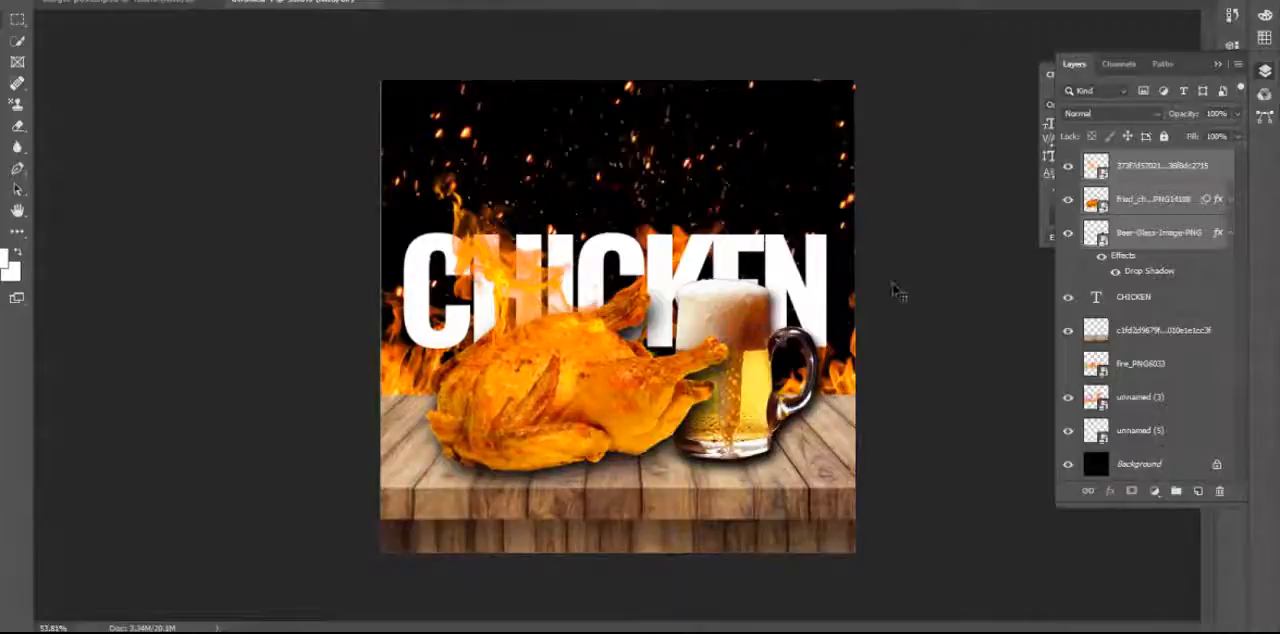
# Slightly enlarge the CHICKEN text and shift it up, keeping it horizontally centered on the poster.
pyautogui.click(730, 258)
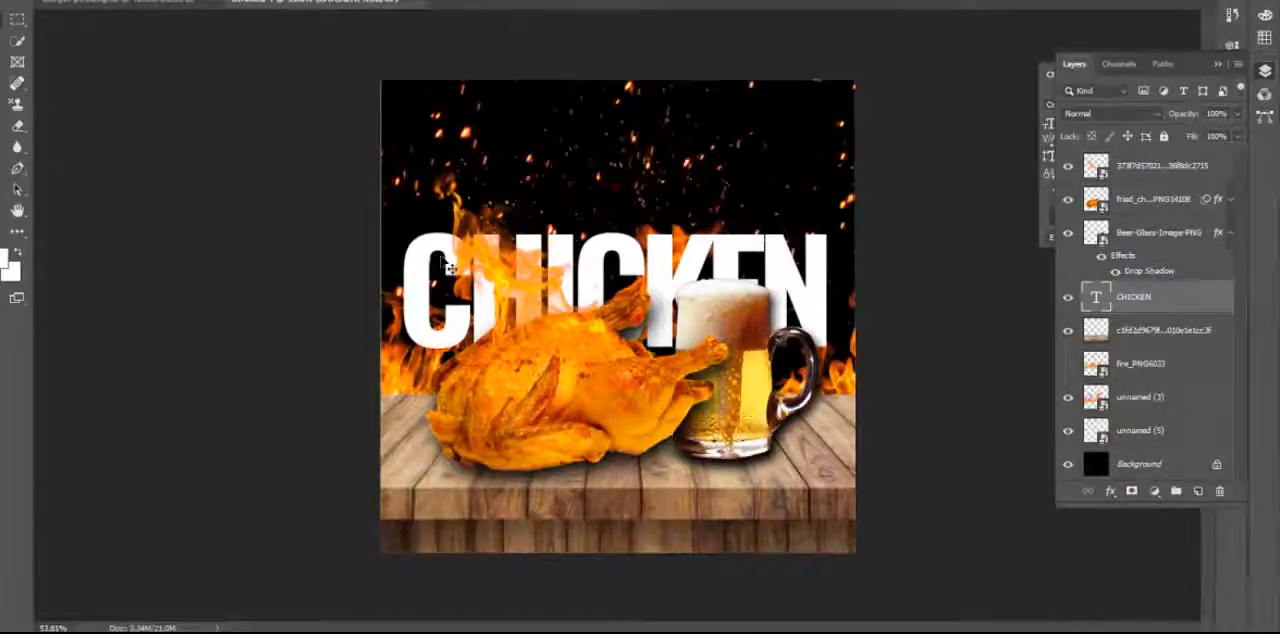
pyautogui.hotkey('ctrl', 't')
pyautogui.moveTo(398, 221); pyautogui.dragTo(386, 214)
pyautogui.moveTo(798, 280)
pyautogui.mouseDown()
pyautogui.moveTo(803, 267)
pyautogui.moveTo(790, 266)
pyautogui.moveTo(805, 265)
pyautogui.mouseUp()
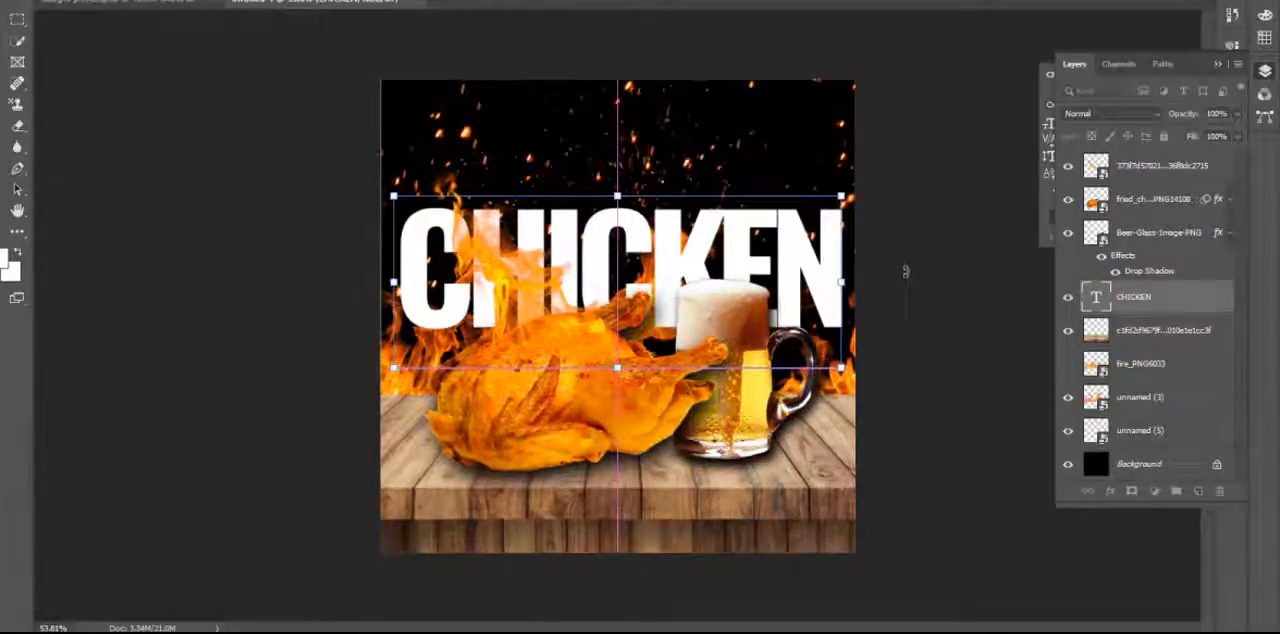
pyautogui.press('Return')
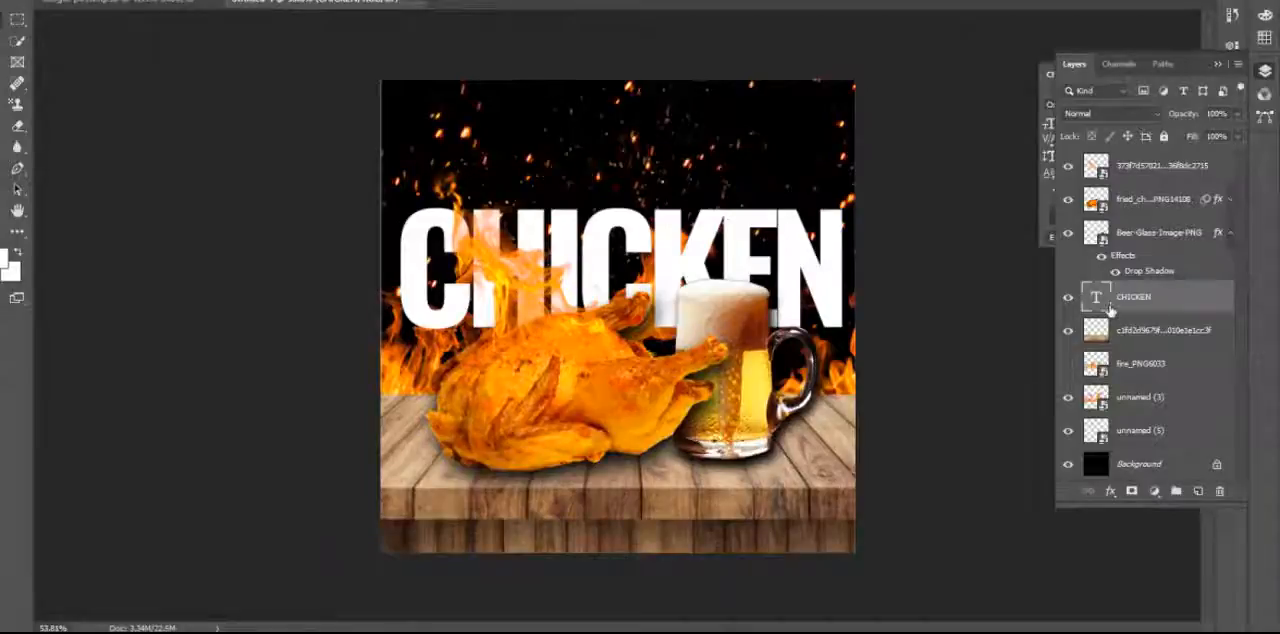
# Add a gradient overlay to the CHICKEN text and open its gradient for editing.
pyautogui.click(1110, 491)
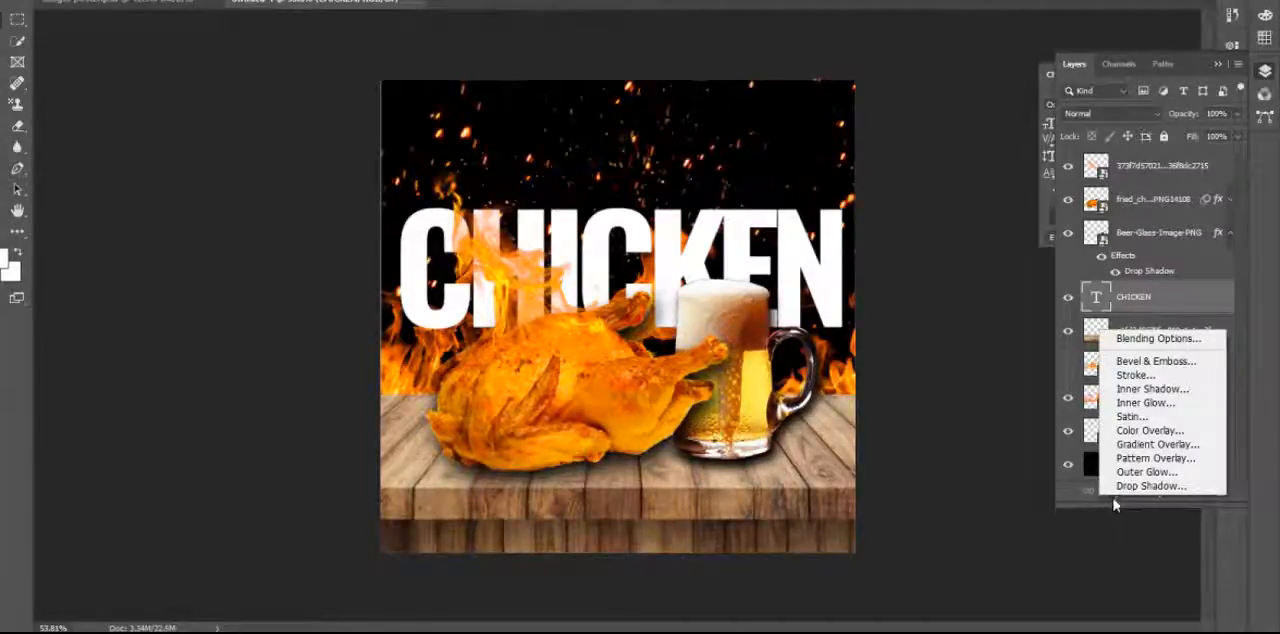
pyautogui.click(1186, 446)
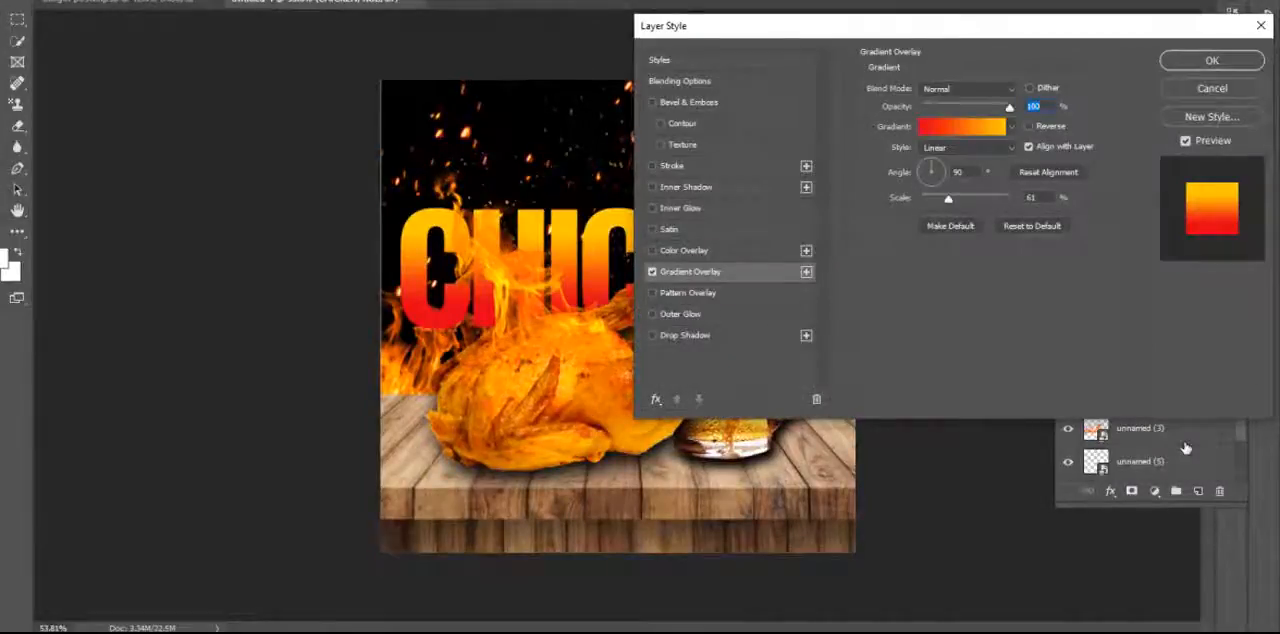
pyautogui.click(936, 127)
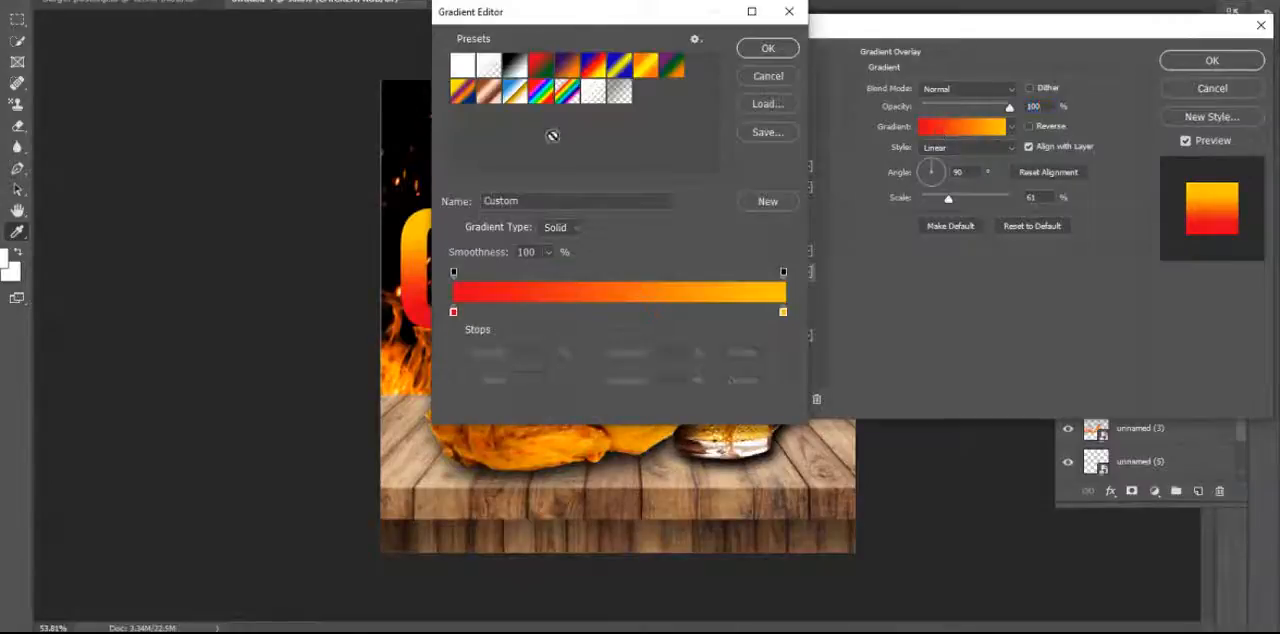
# Try several gradient presets on the CHICKEN text, including Chrome, Blue, Yellow, Blue and Yellow, Violet, Orange, Blue.
pyautogui.click(541, 92)
pyautogui.moveTo(623, 21); pyautogui.dragTo(933, 30)
pyautogui.click(800, 100)
pyautogui.click(824, 100)
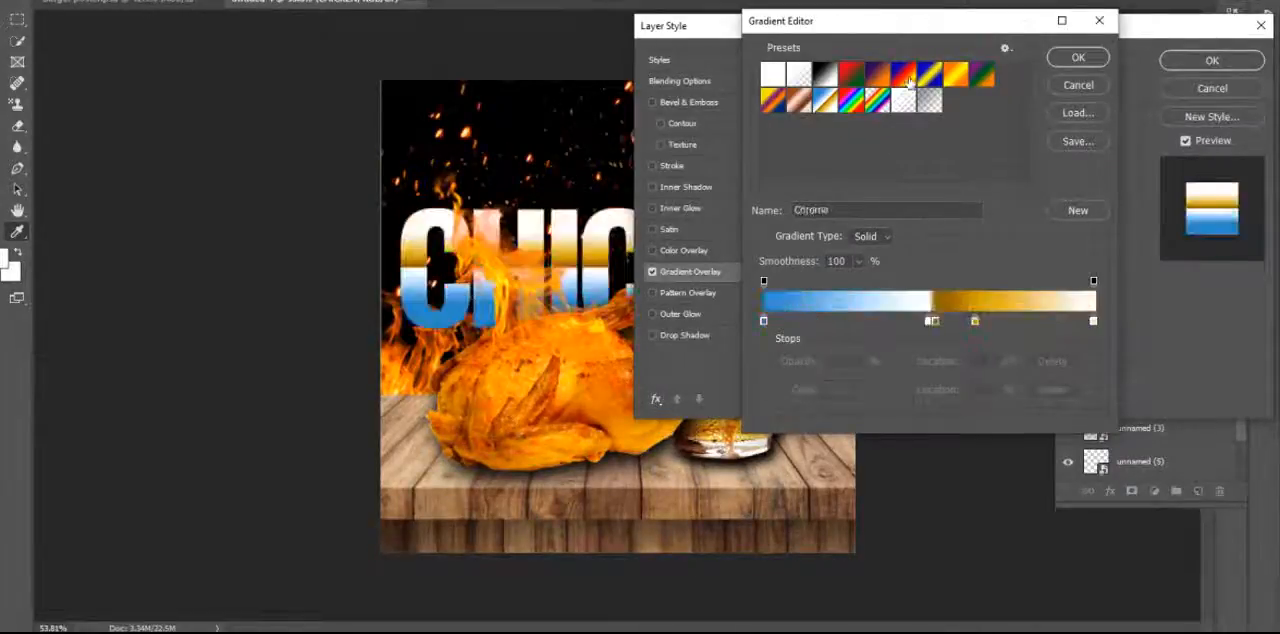
pyautogui.click(906, 78)
pyautogui.click(980, 75)
pyautogui.click(929, 75)
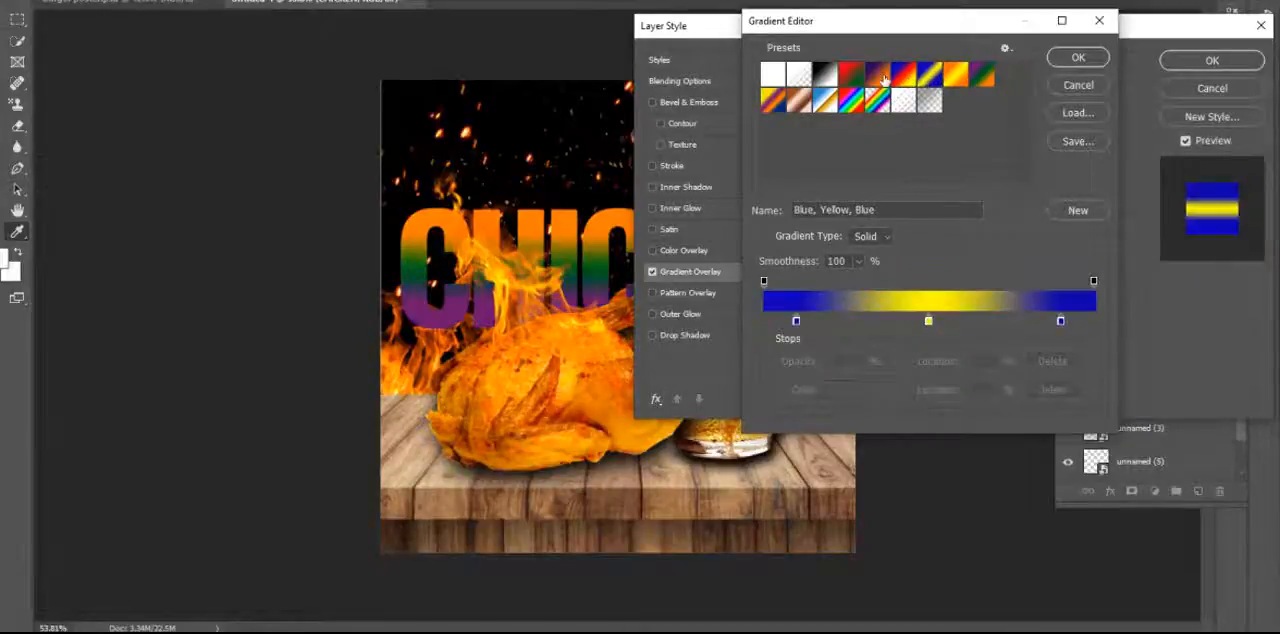
pyautogui.click(772, 75)
pyautogui.click(772, 98)
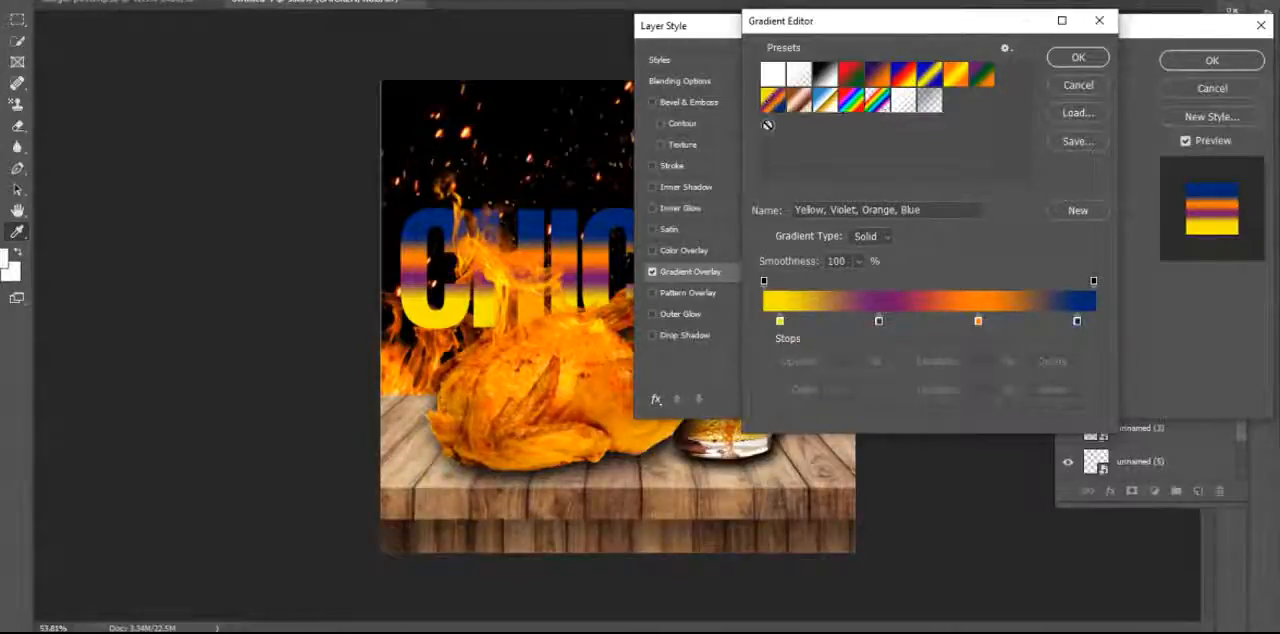
# Use the Red, Green gradient preset and recolor its green end stop orange-yellow (H 43, S 100, B 100).
pyautogui.click(852, 78)
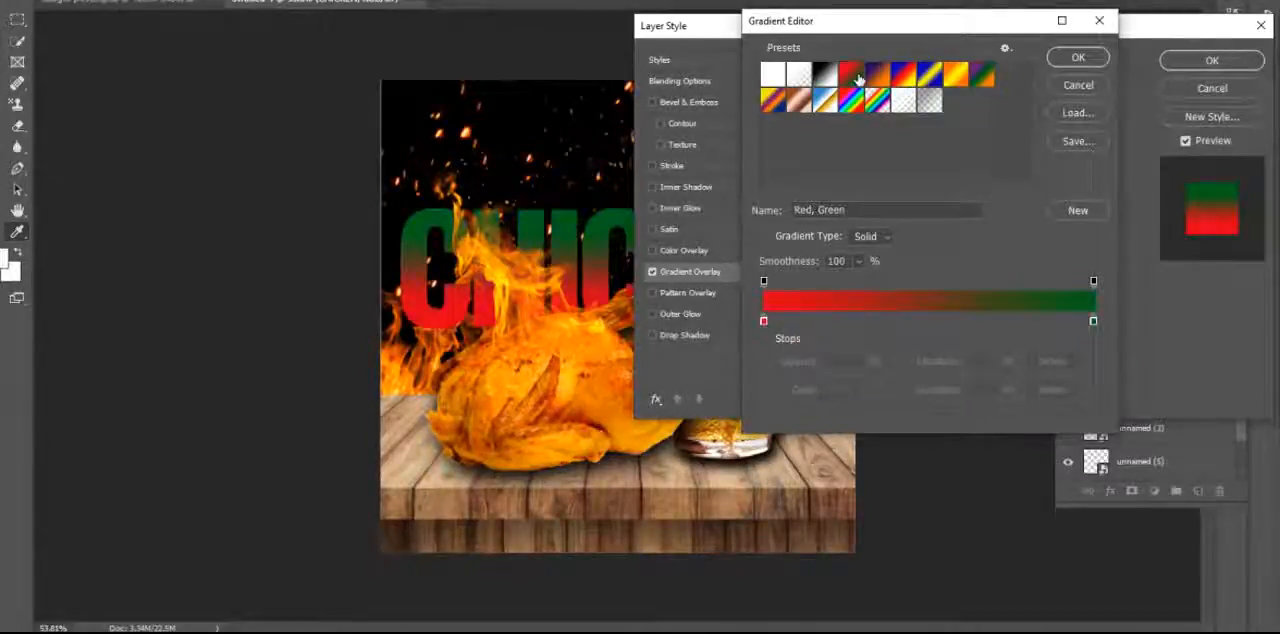
pyautogui.click(763, 321)
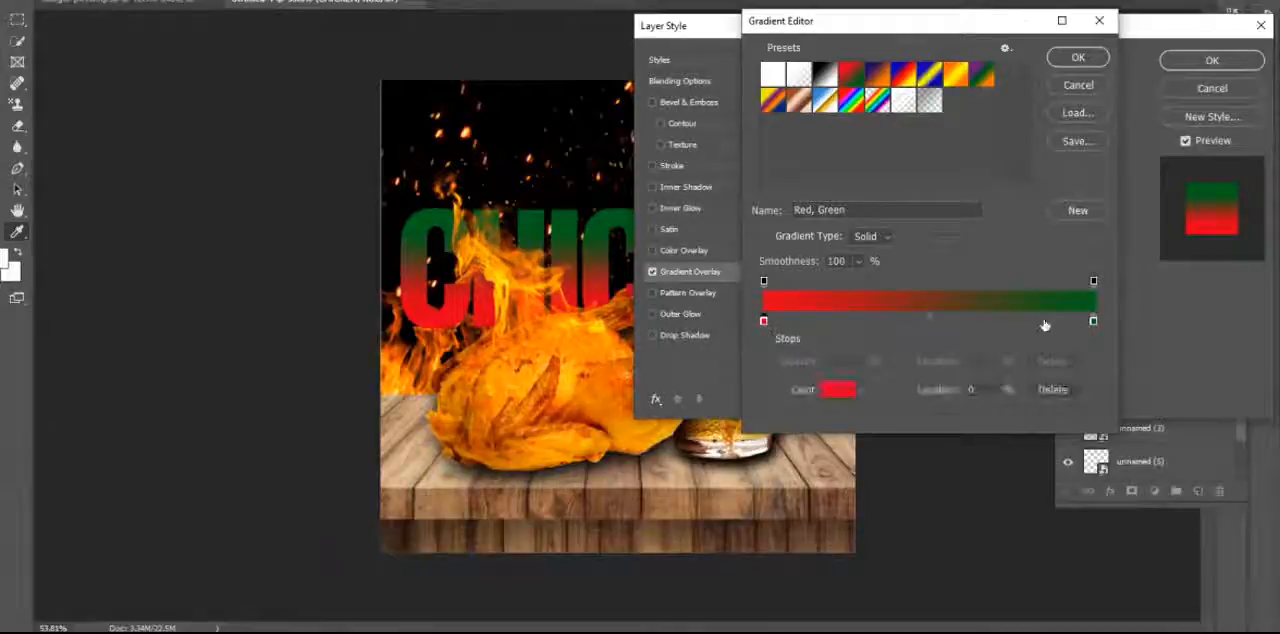
pyautogui.click(763, 321)
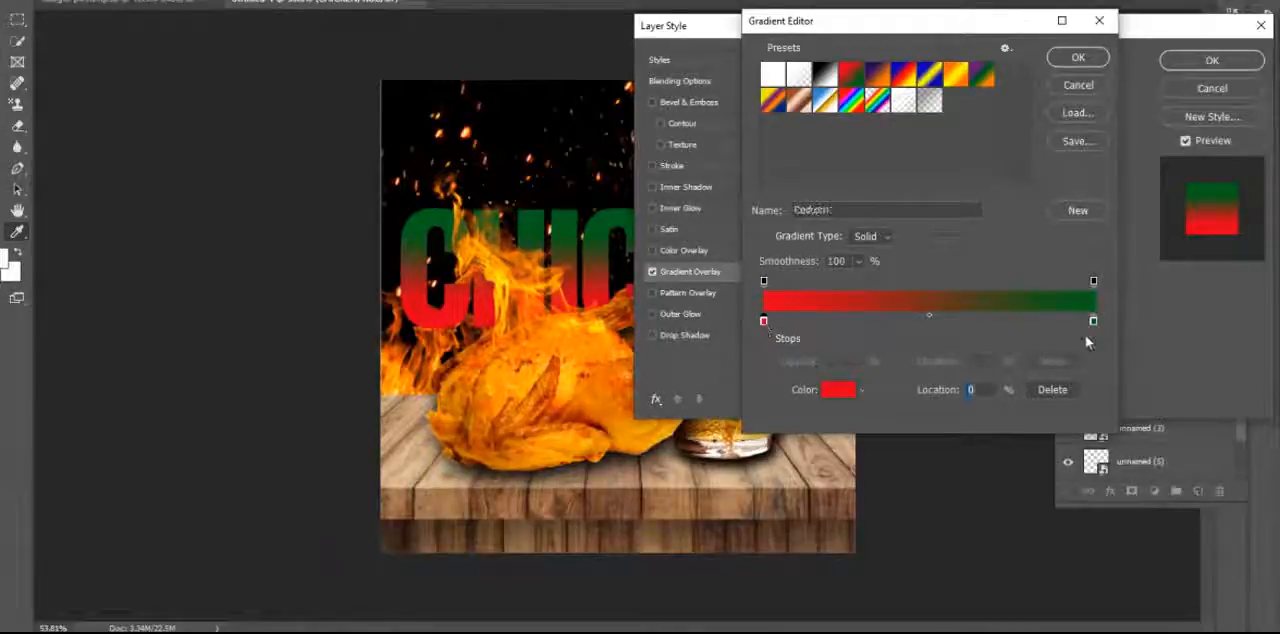
pyautogui.click(1093, 321)
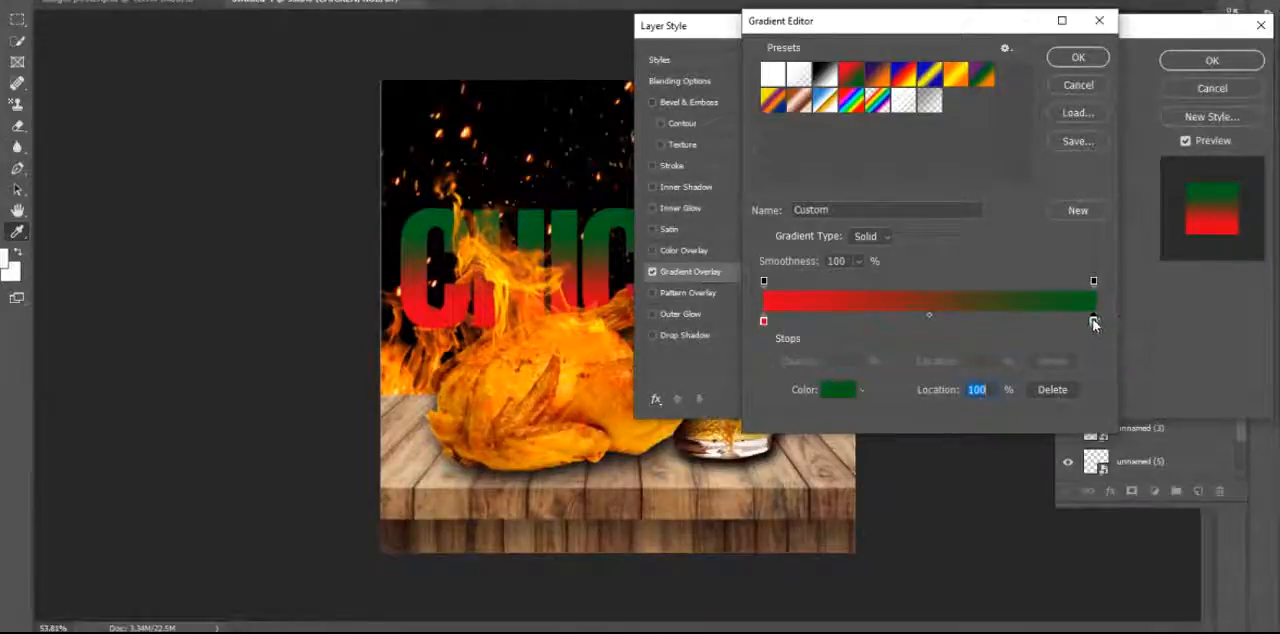
pyautogui.moveTo(1092, 322)
pyautogui.mouseDown()
pyautogui.moveTo(1054, 320)
pyautogui.moveTo(1157, 330)
pyautogui.moveTo(1040, 337)
pyautogui.moveTo(1109, 327)
pyautogui.mouseUp()
pyautogui.click(1094, 321)
pyautogui.click(830, 392)
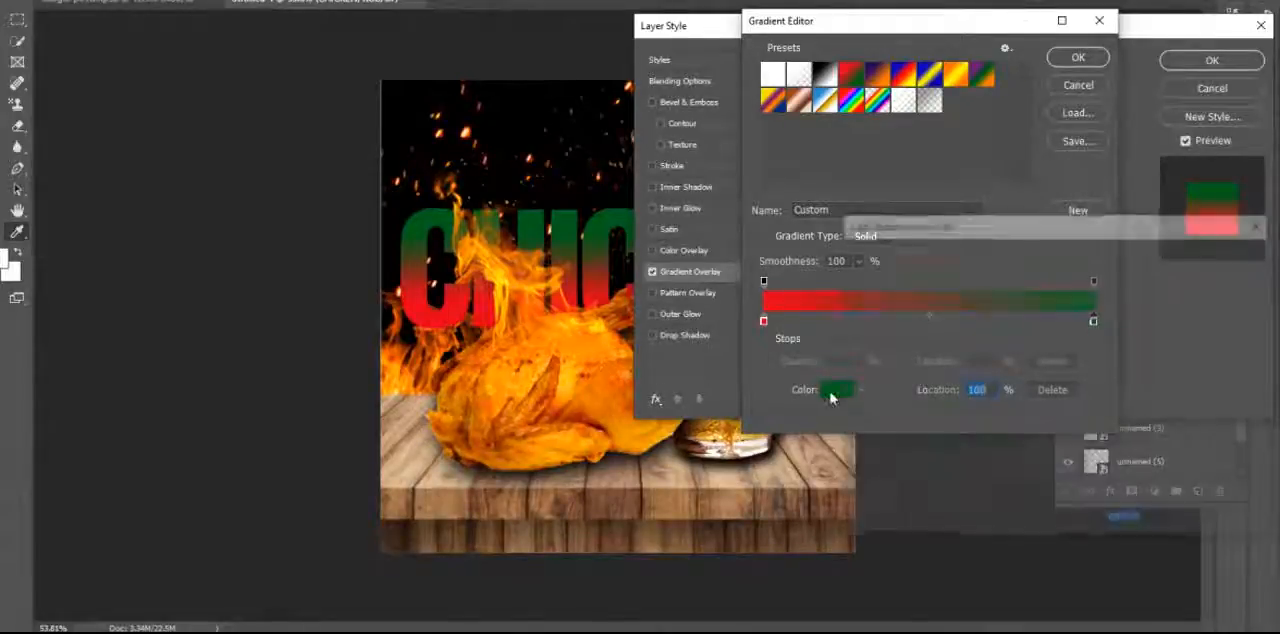
pyautogui.click(1040, 399)
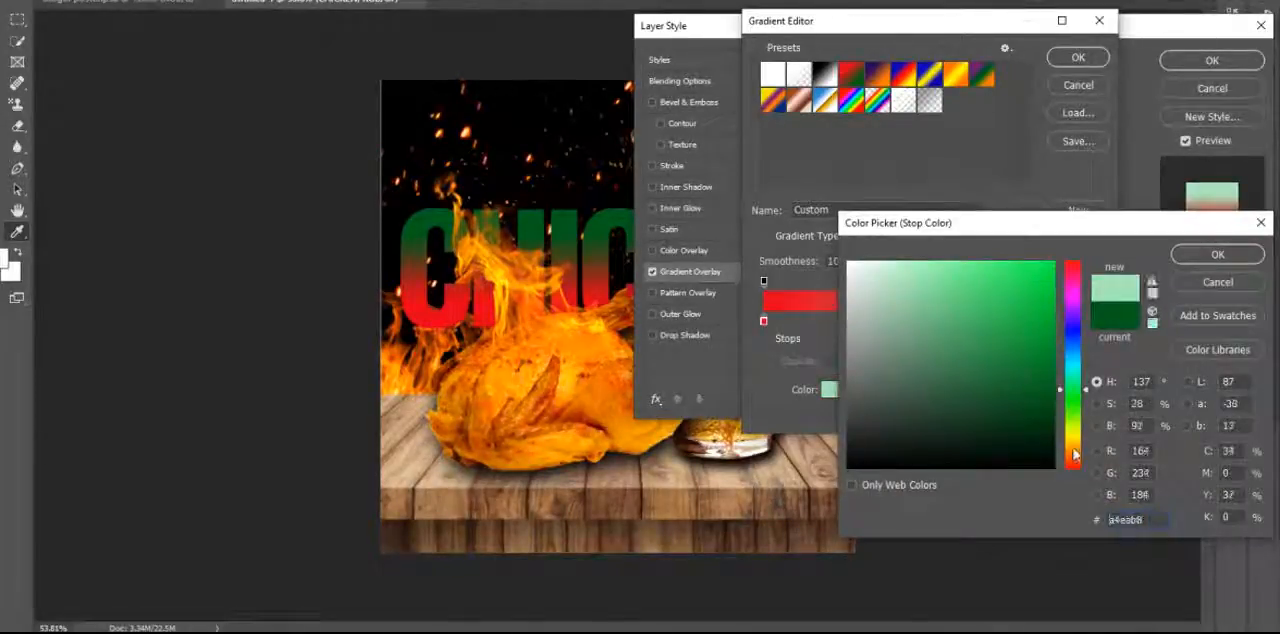
pyautogui.moveTo(1077, 453); pyautogui.dragTo(1077, 437)
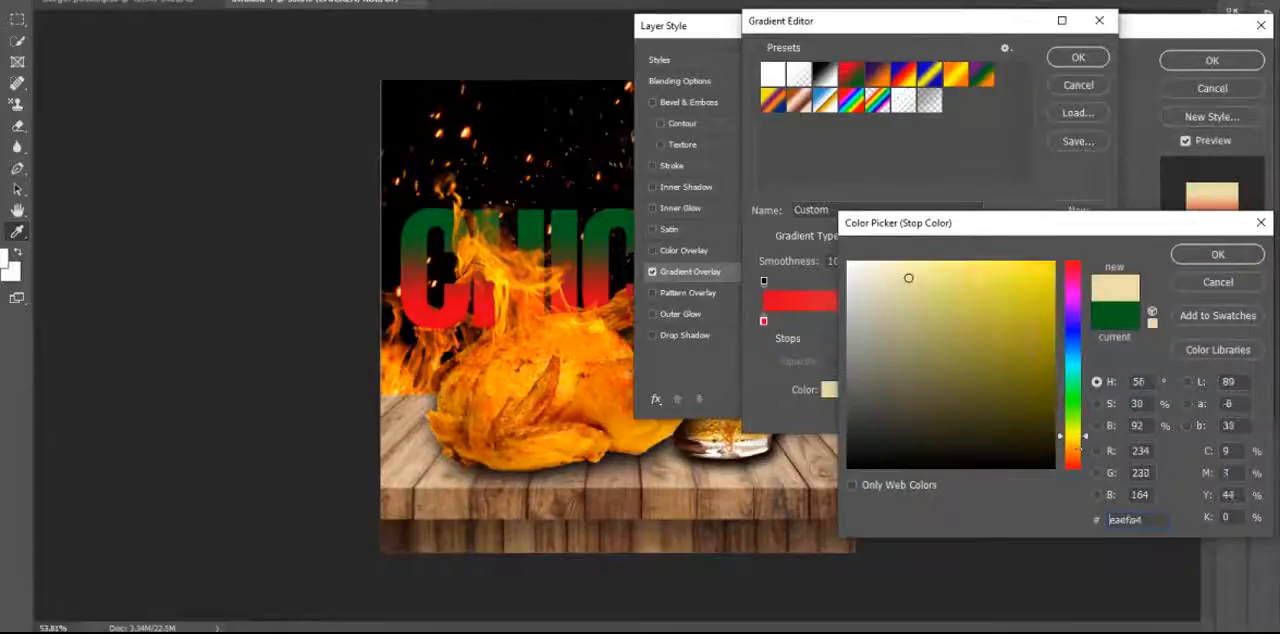
pyautogui.moveTo(1037, 330); pyautogui.dragTo(1056, 261)
pyautogui.moveTo(1073, 437); pyautogui.dragTo(1074, 446)
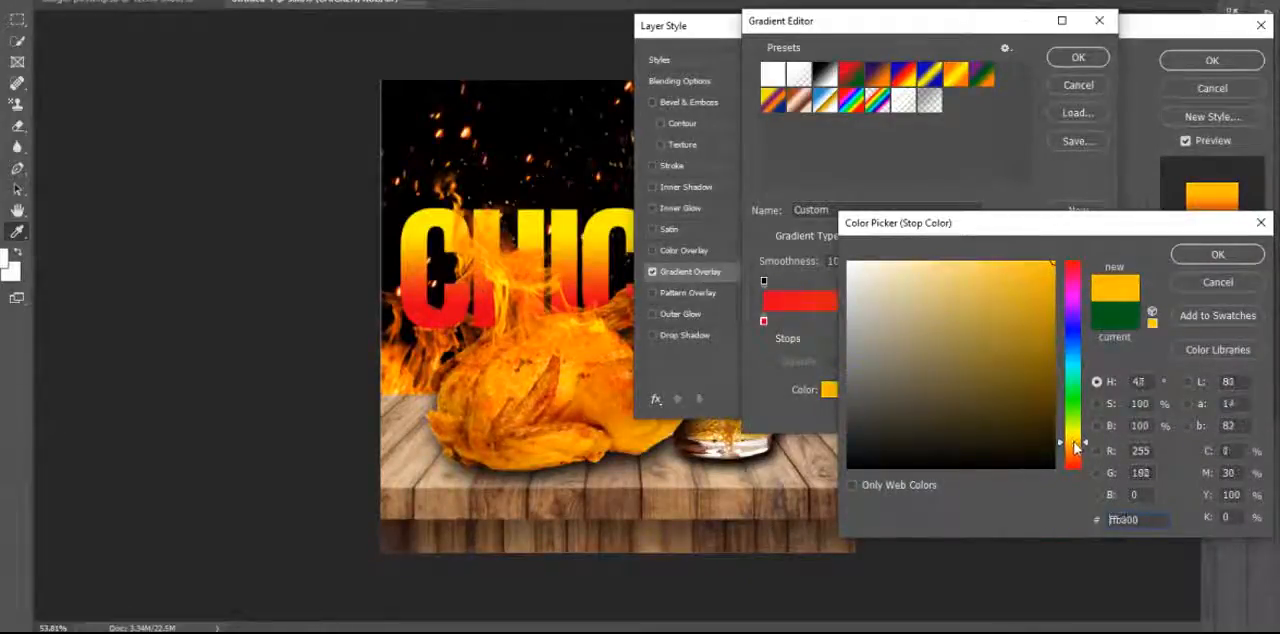
pyautogui.click(1238, 258)
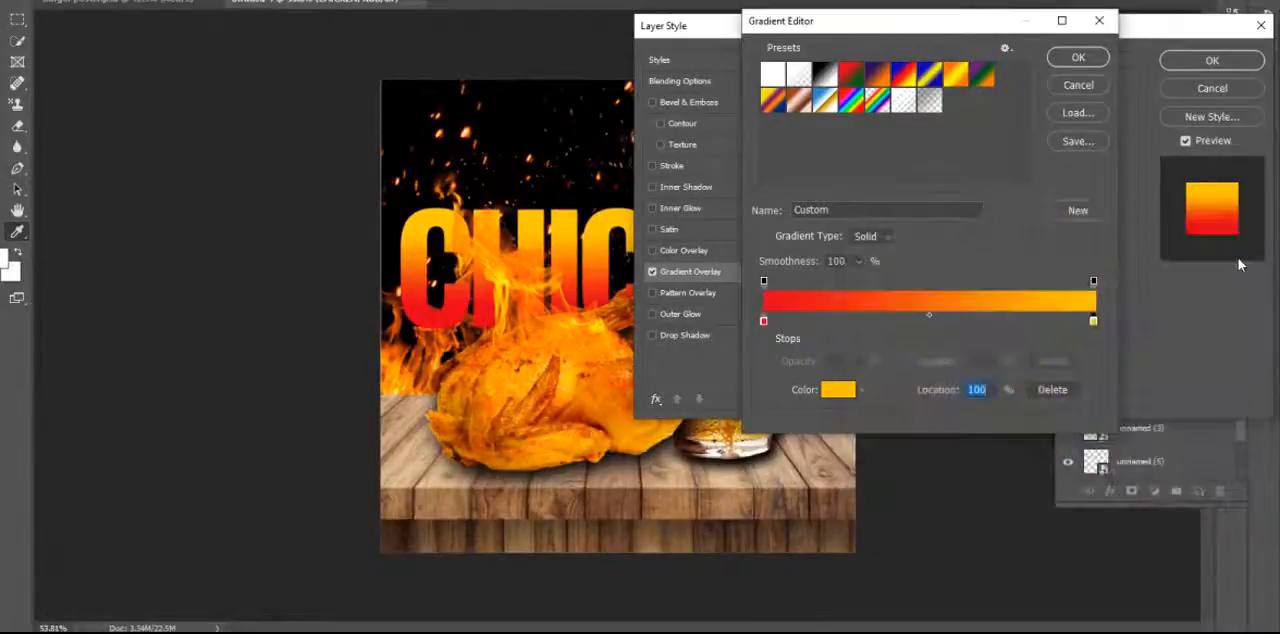
pyautogui.click(1078, 57)
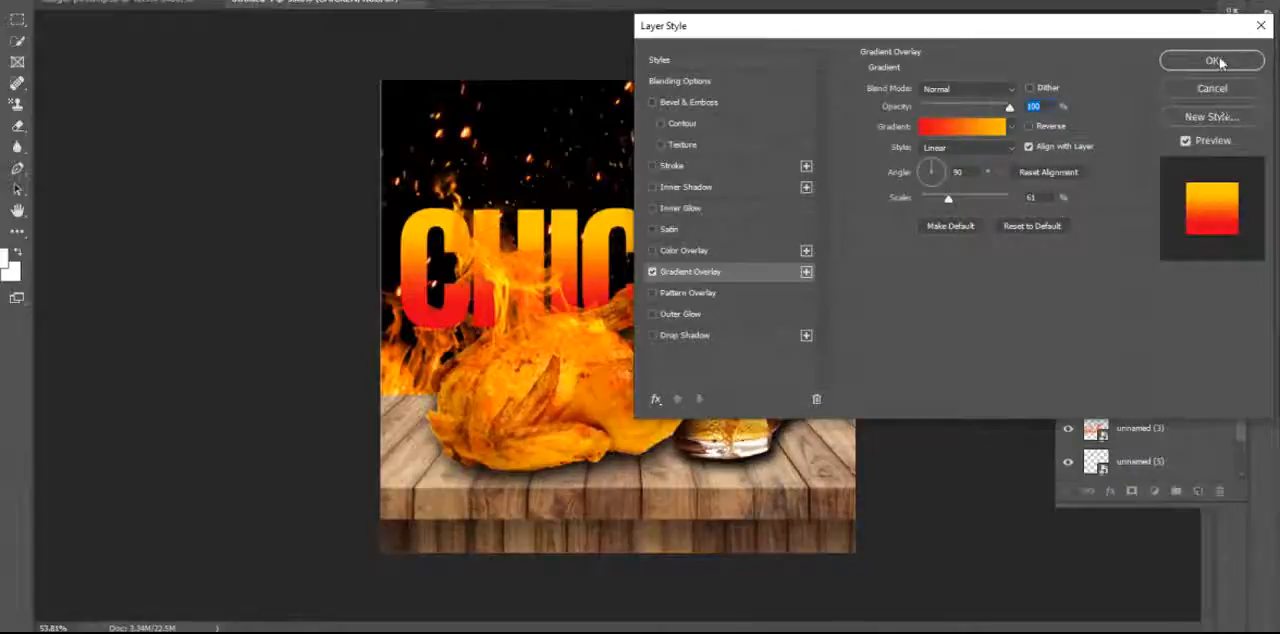
# Add a black drop shadow to the CHICKEN text with a distance of about 21 px.
pyautogui.click(685, 335)
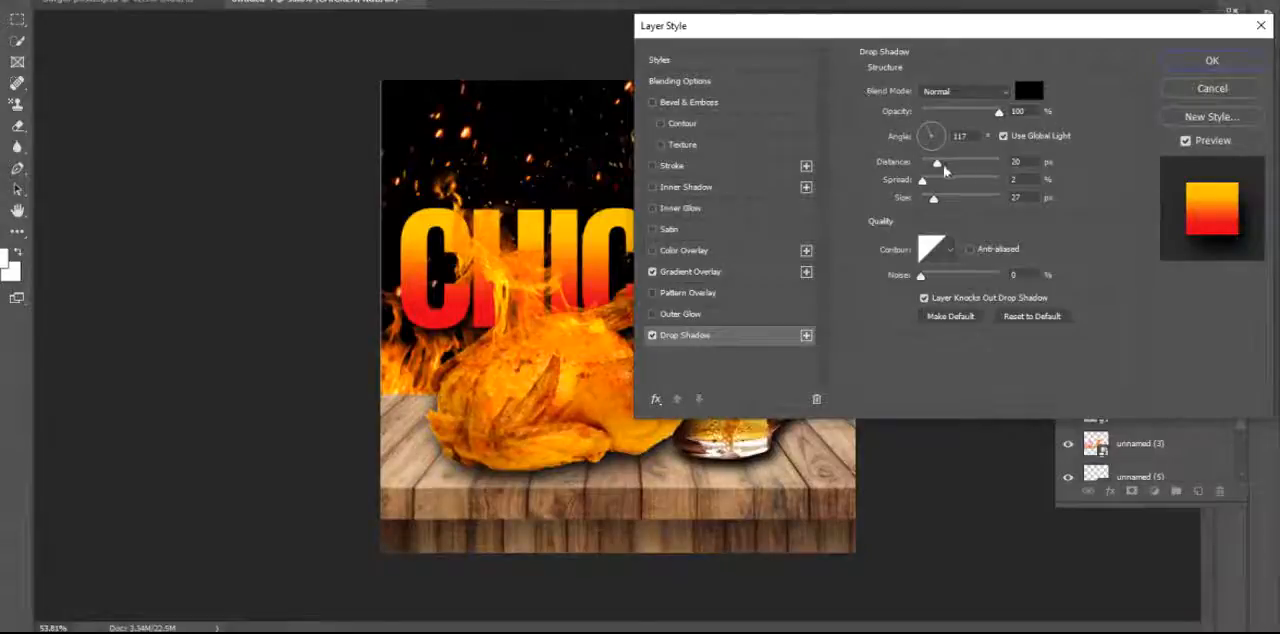
pyautogui.moveTo(937, 164); pyautogui.dragTo(933, 168)
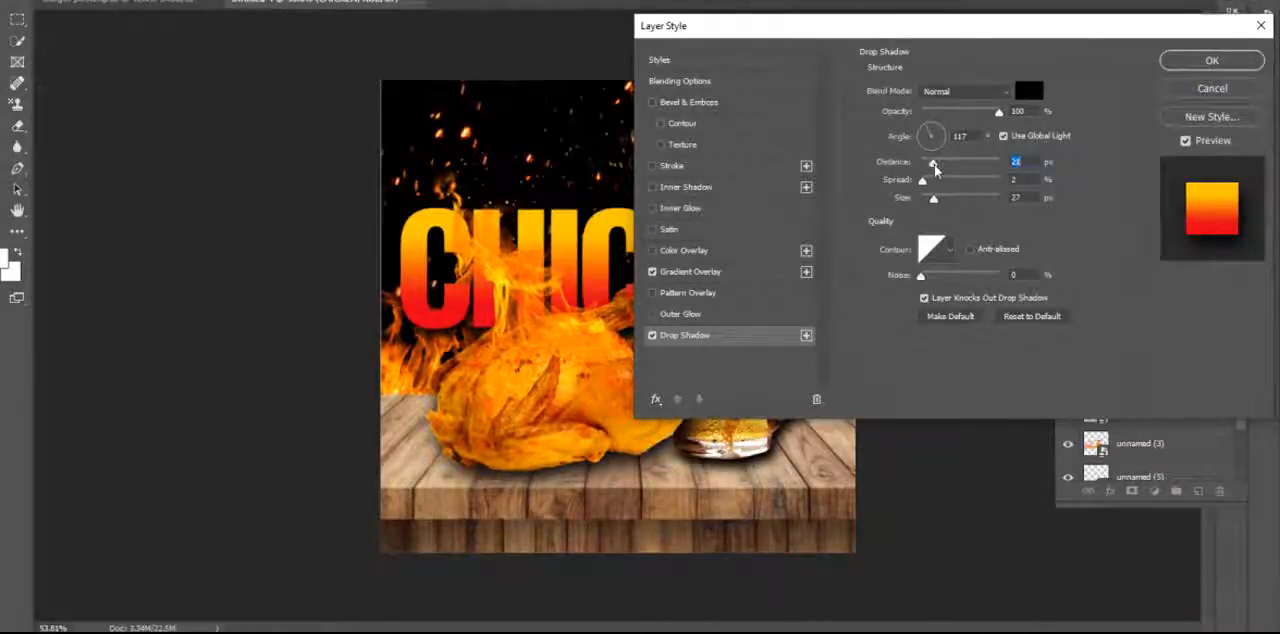
pyautogui.click(1208, 62)
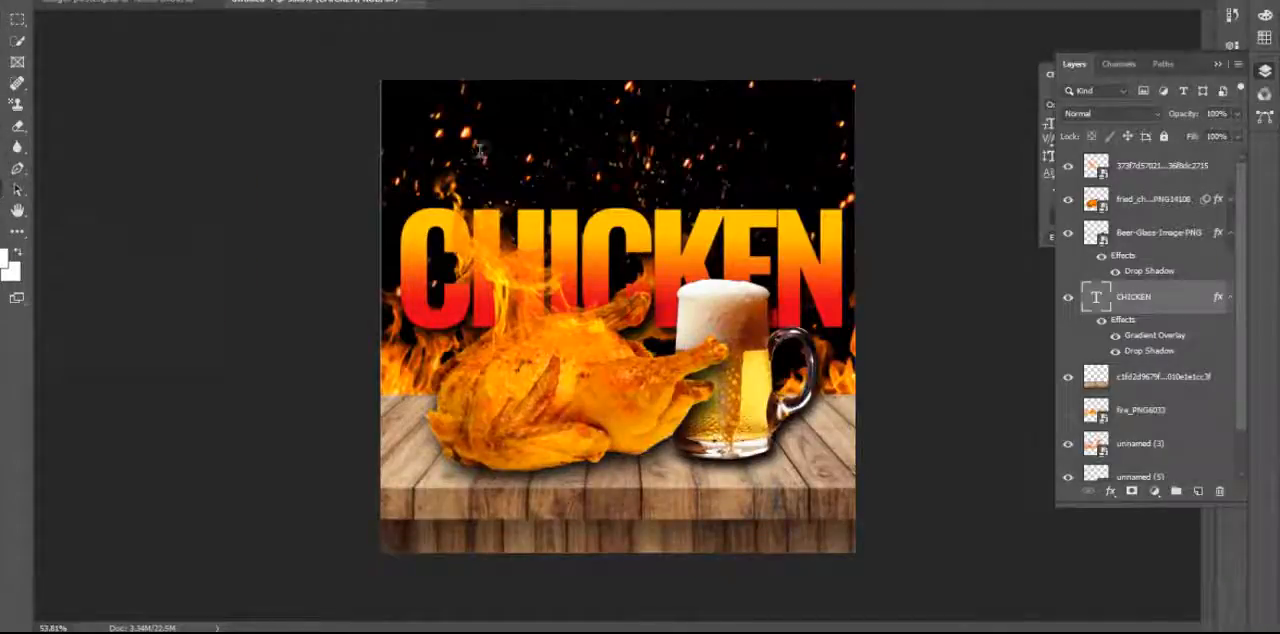
# Add a white text line reading GARLIC HERB BUTTER ROAST CHICKEN near the top of the poster.
pyautogui.hotkey('ctrl', 'v')
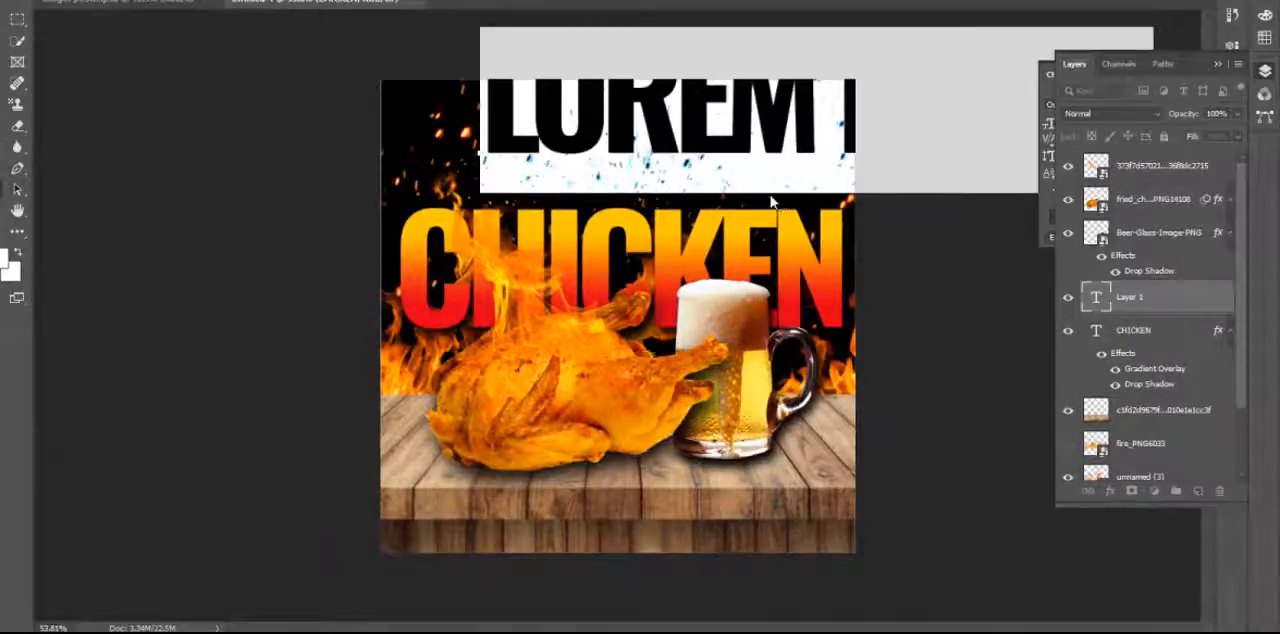
pyautogui.write('PROMO')
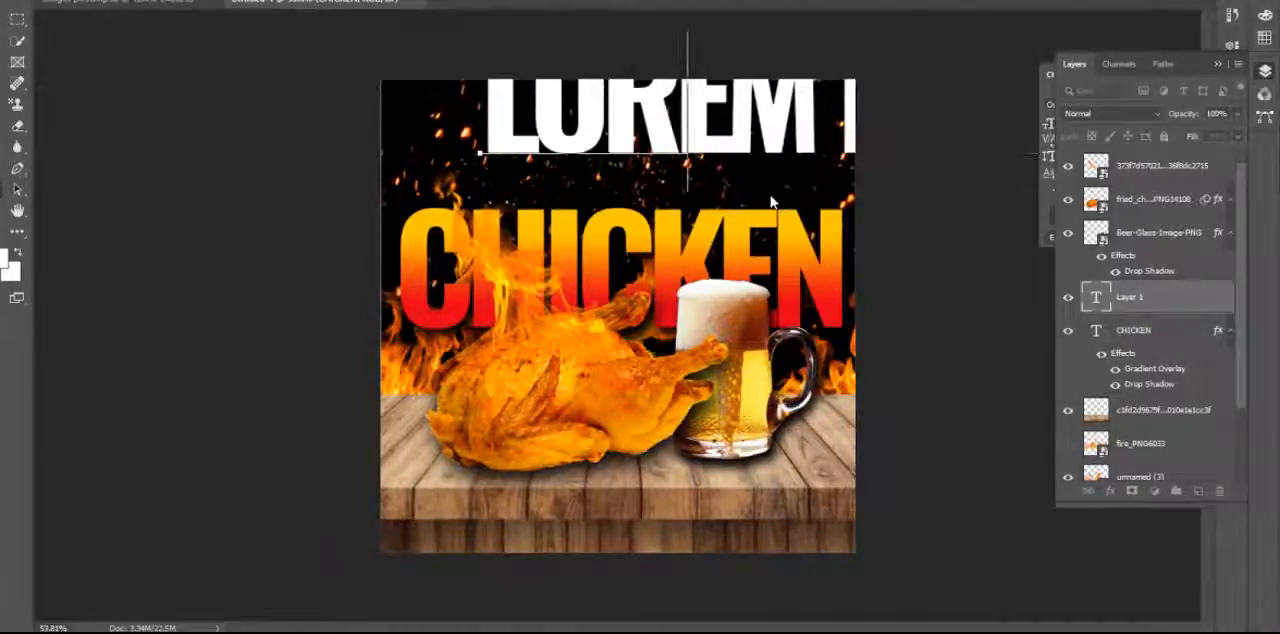
pyautogui.write(' HER')
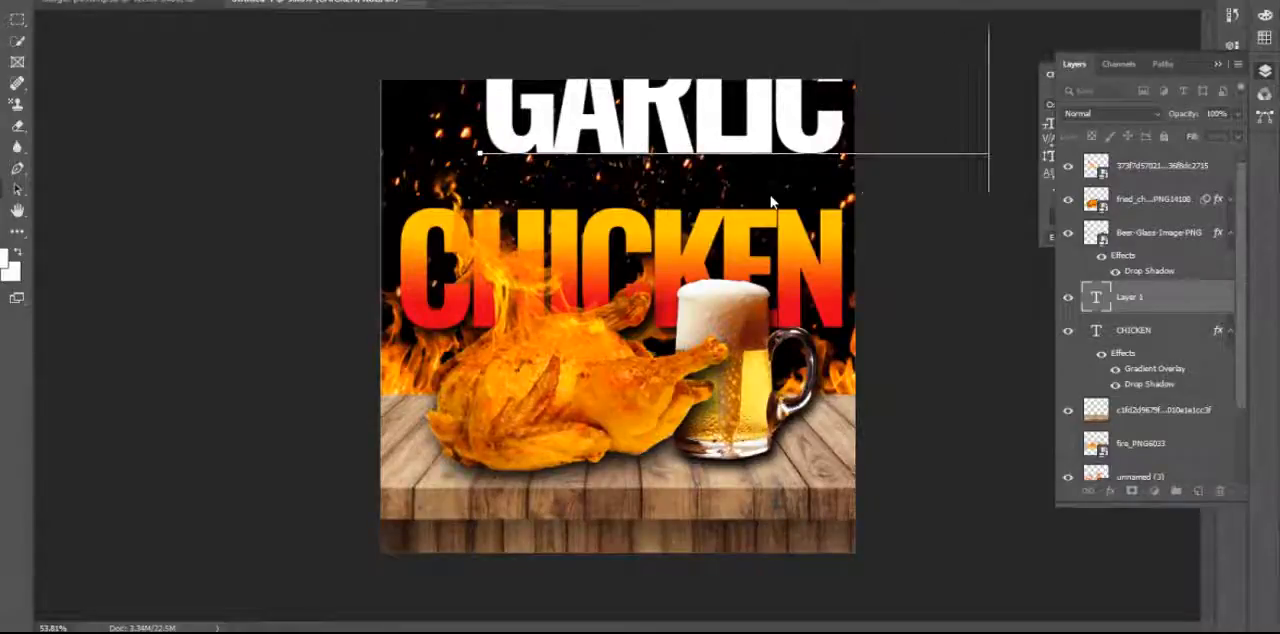
pyautogui.write('B')
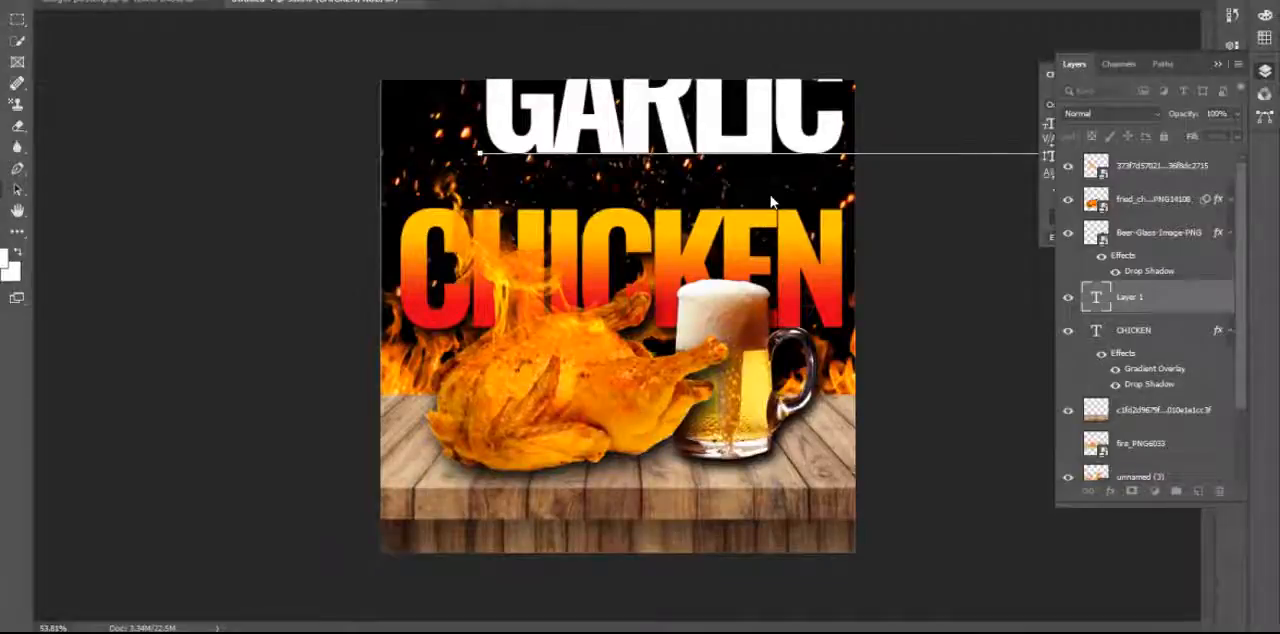
pyautogui.hotkey('ctrl', 'Return')
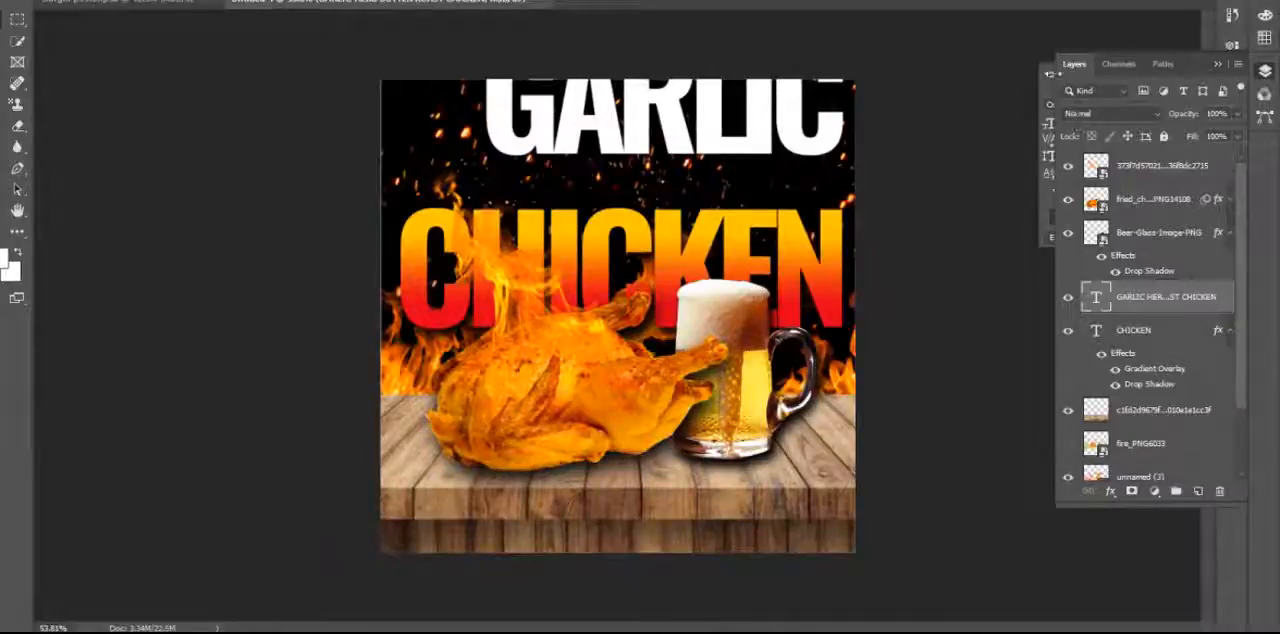
# Collapse the expanded panels and move the GARLIC HERB BUTTER ROAST CHICKEN text directly above the CHICKEN title.
pyautogui.doubleClick(1049, 77)
pyautogui.click(1219, 66)
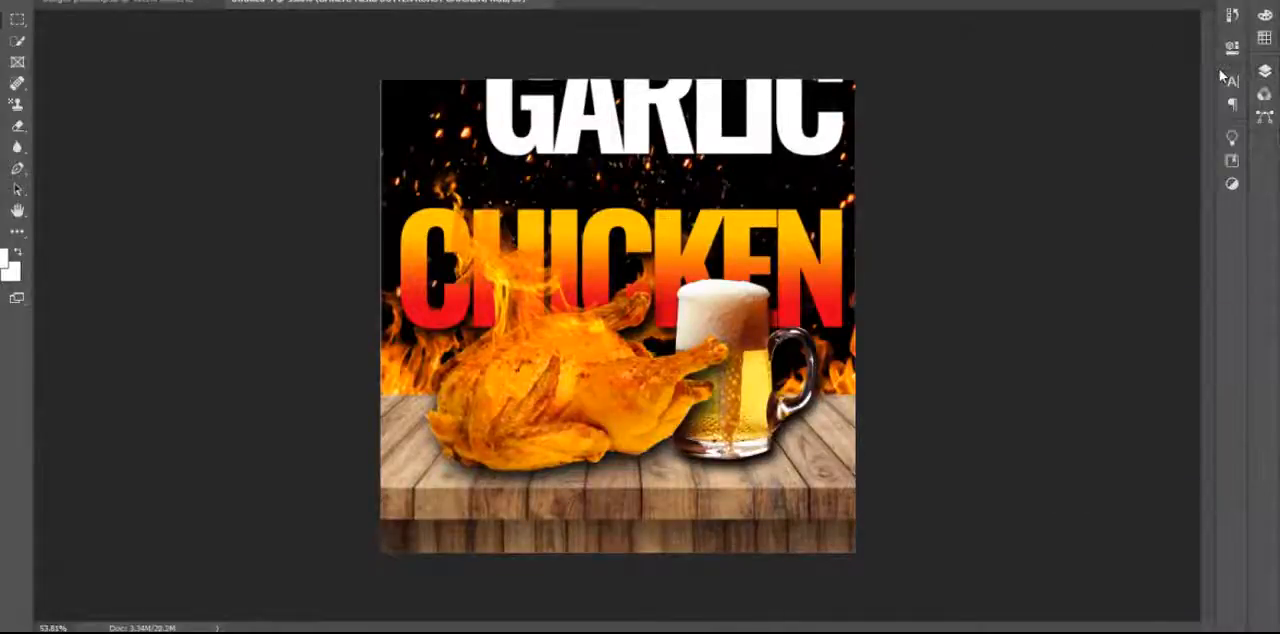
pyautogui.moveTo(764, 138); pyautogui.dragTo(666, 184)
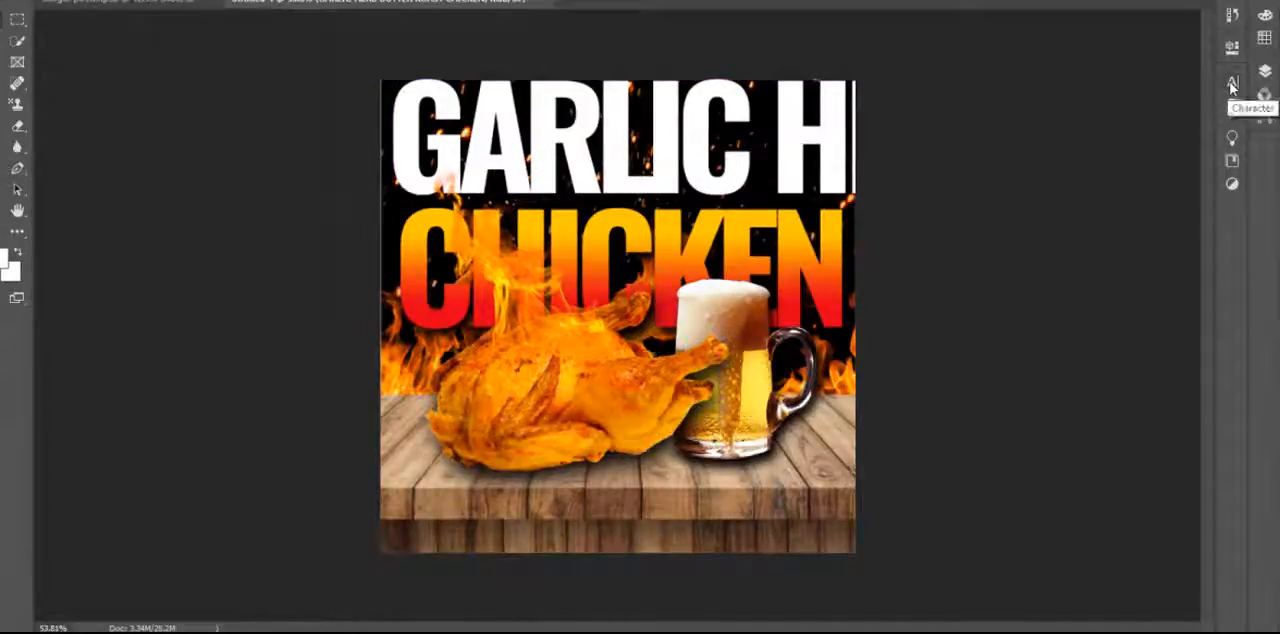
# Detach and close the Character and Paragraph panels, reopen them, and dock them below the Adjustments icon.
pyautogui.moveTo(1231, 87); pyautogui.dragTo(1028, 88)
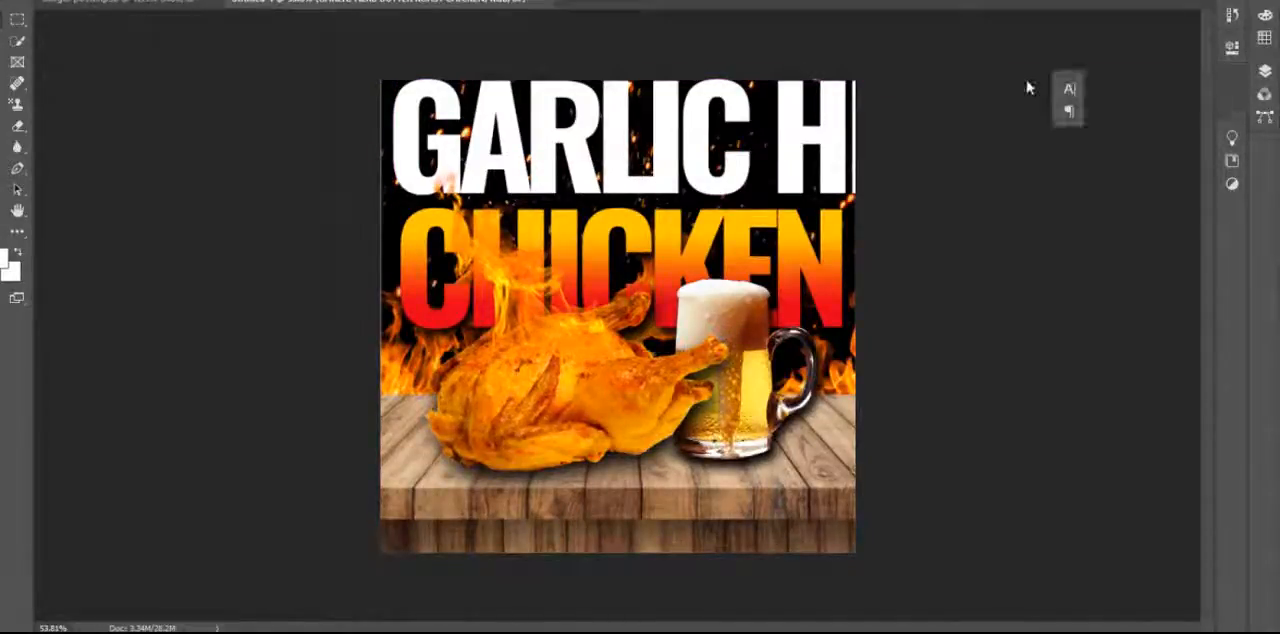
pyautogui.click(1078, 66)
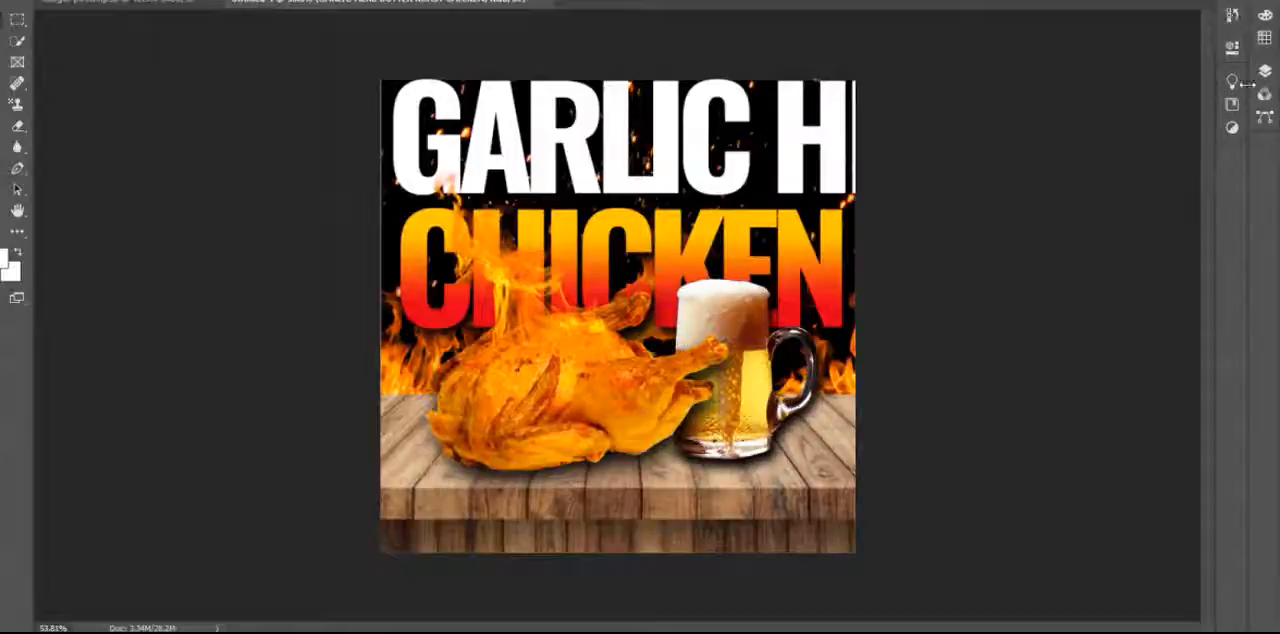
pyautogui.click(312, 0)
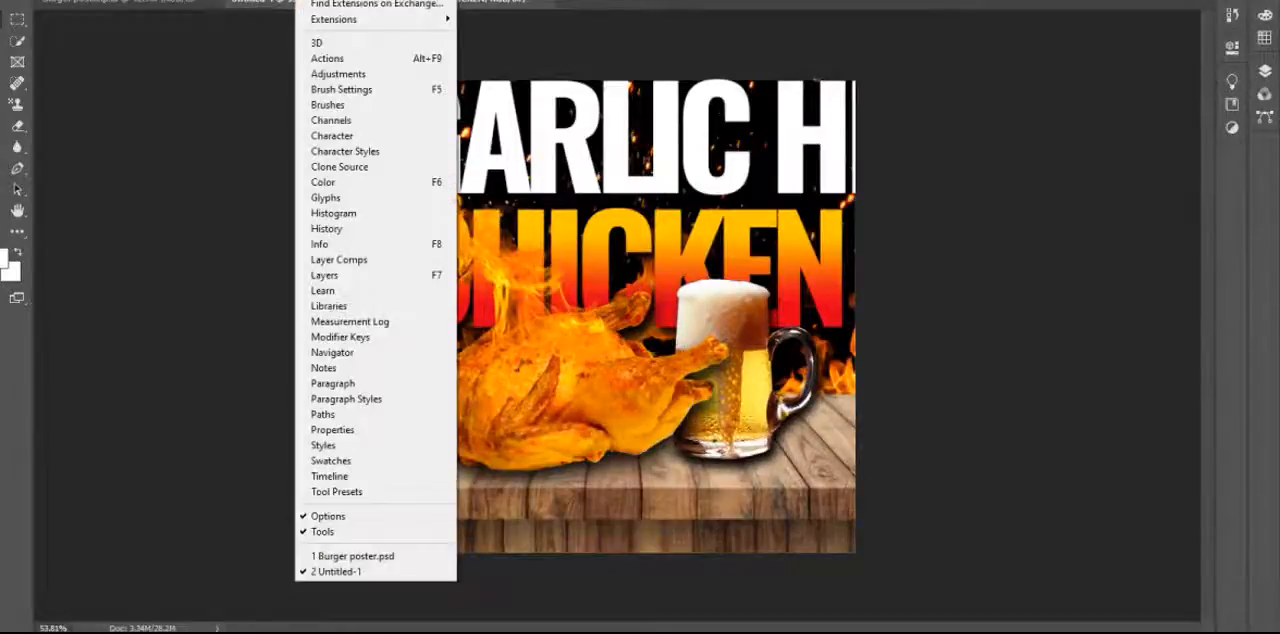
pyautogui.click(332, 135)
pyautogui.click(1069, 90)
pyautogui.moveTo(1070, 66); pyautogui.dragTo(1238, 166)
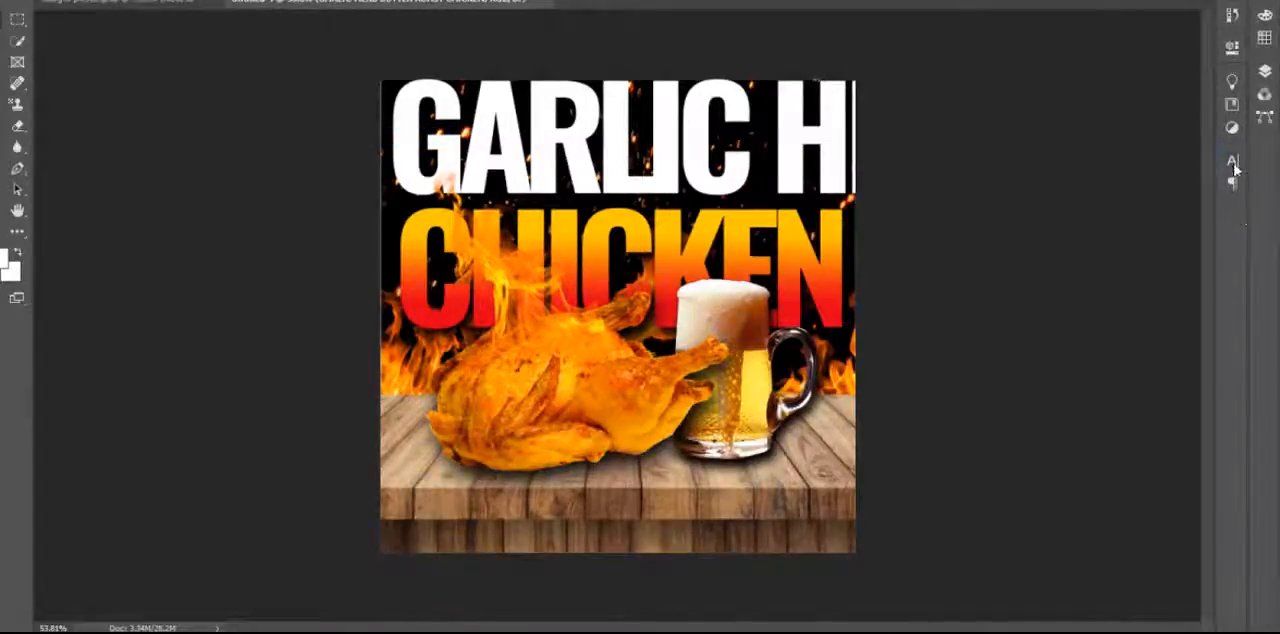
# Reduce the GARLIC HERB BUTTER ROAST CHICKEN text to 56.29 pt and position it just above the CHICKEN title.
pyautogui.click(1232, 160)
pyautogui.moveTo(1055, 212); pyautogui.dragTo(1023, 211)
pyautogui.press('Up')
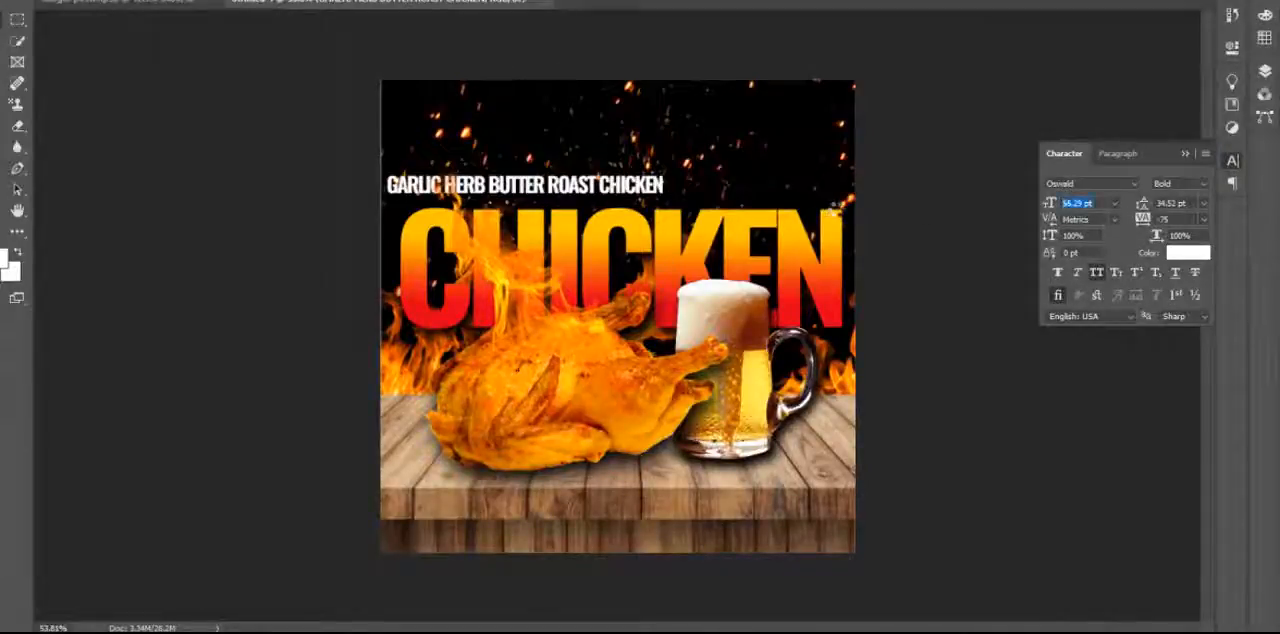
pyautogui.moveTo(678, 189); pyautogui.dragTo(702, 200)
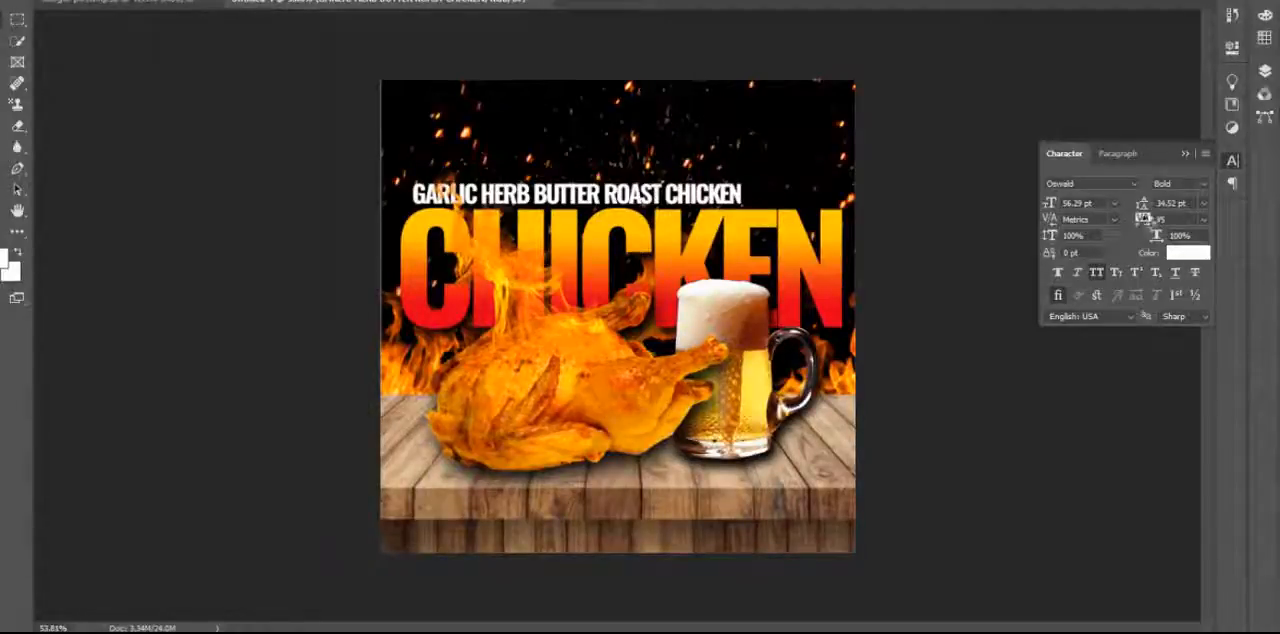
# Set the tracking of the GARLIC HERB BUTTER ROAST CHICKEN text to 50.
pyautogui.moveTo(1143, 228); pyautogui.dragTo(1142, 219)
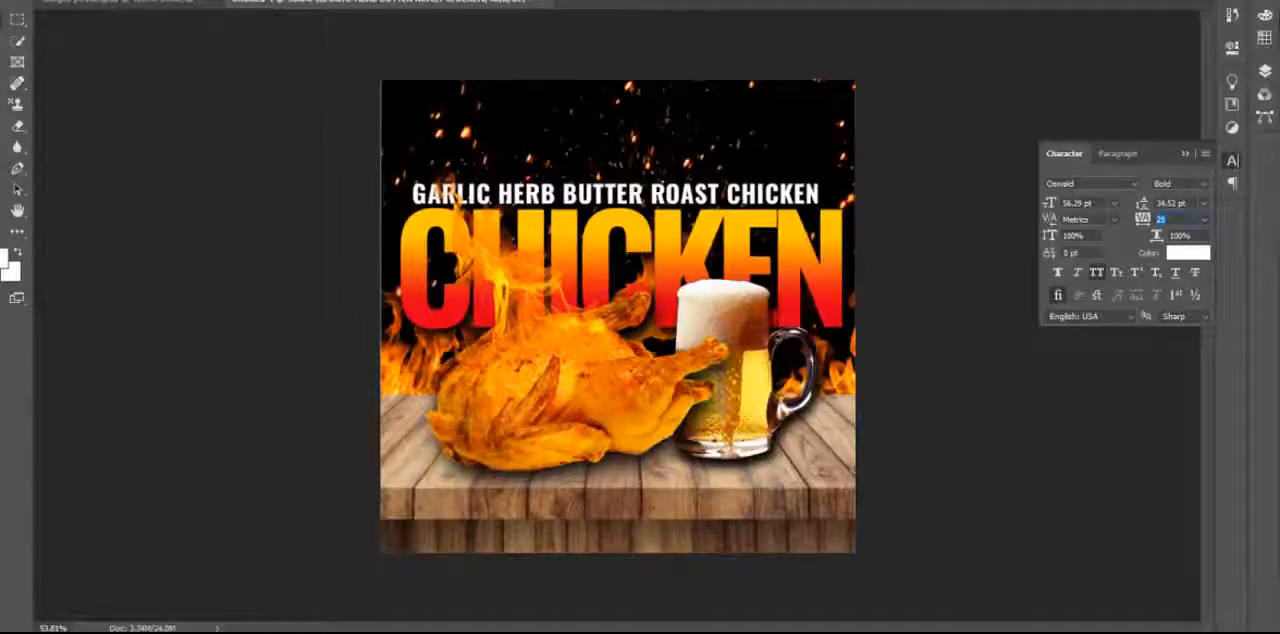
pyautogui.press('Return')
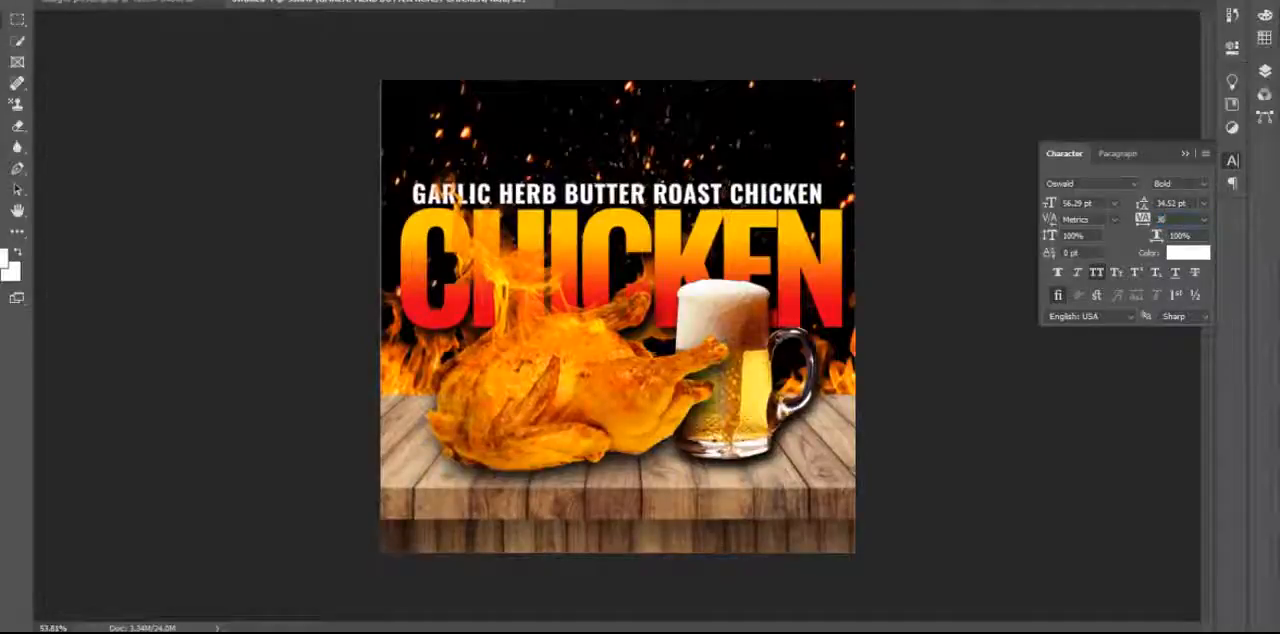
pyautogui.click(1142, 218)
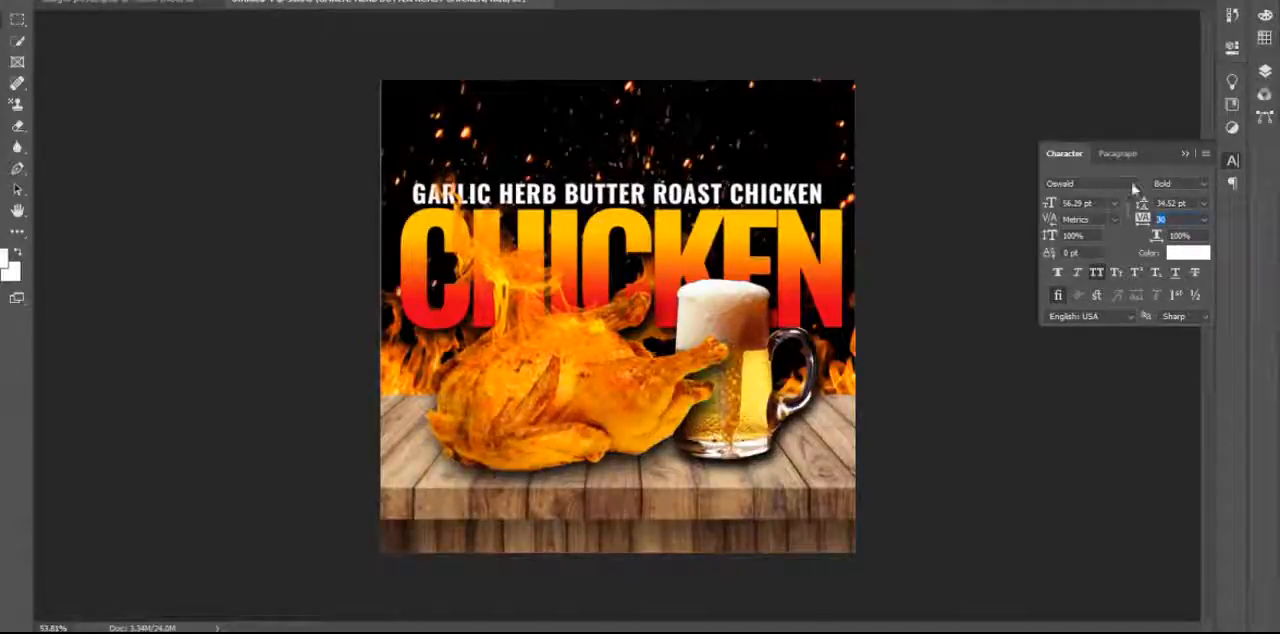
pyautogui.press('Return')
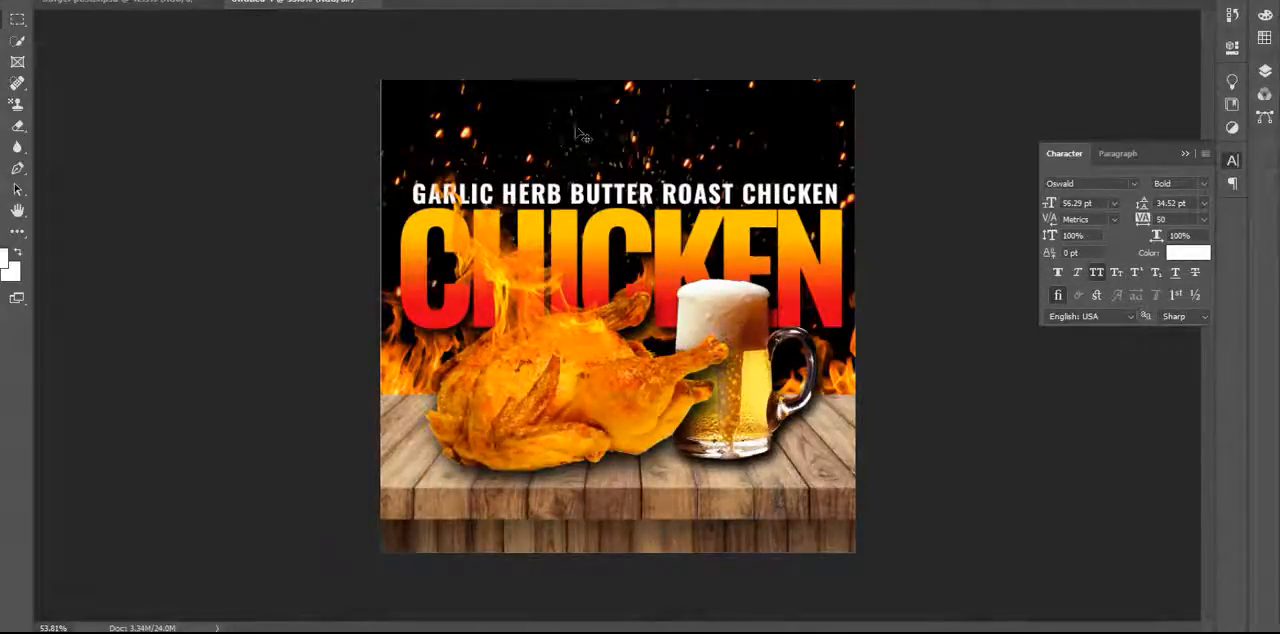
# Copy the You & Me logo and its IS BACK WITH text from the burger poster document into the chicken poster.
pyautogui.click(108, 4)
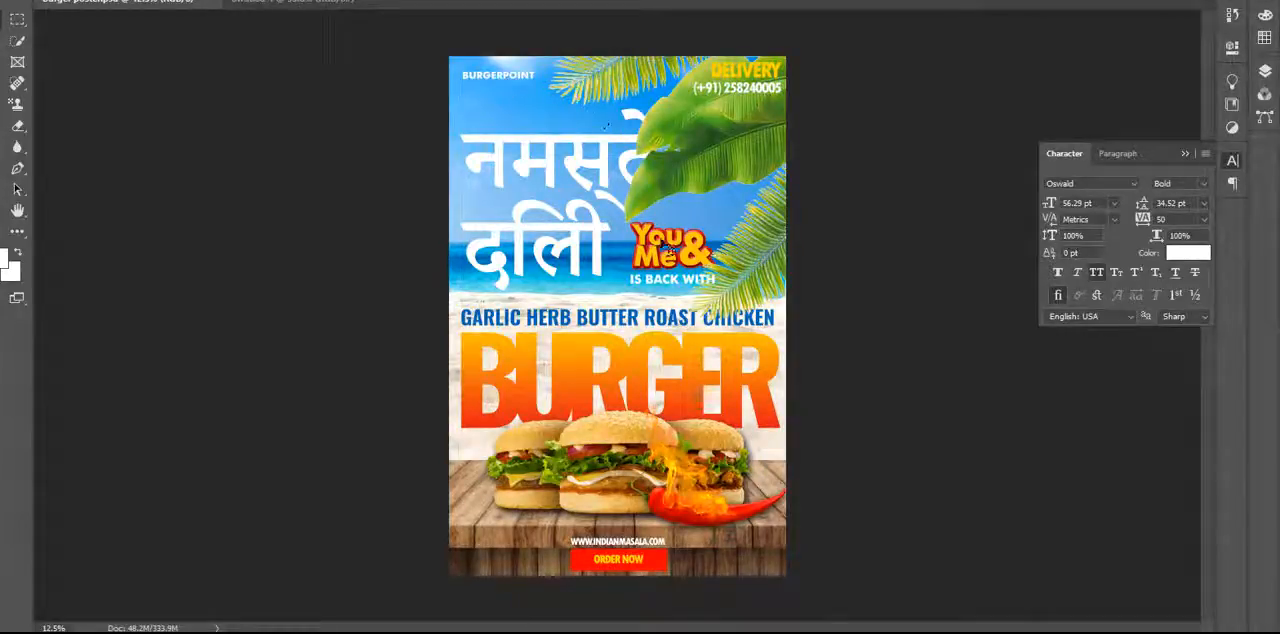
pyautogui.click(665, 274)
pyautogui.moveTo(665, 274); pyautogui.dragTo(339, 2)
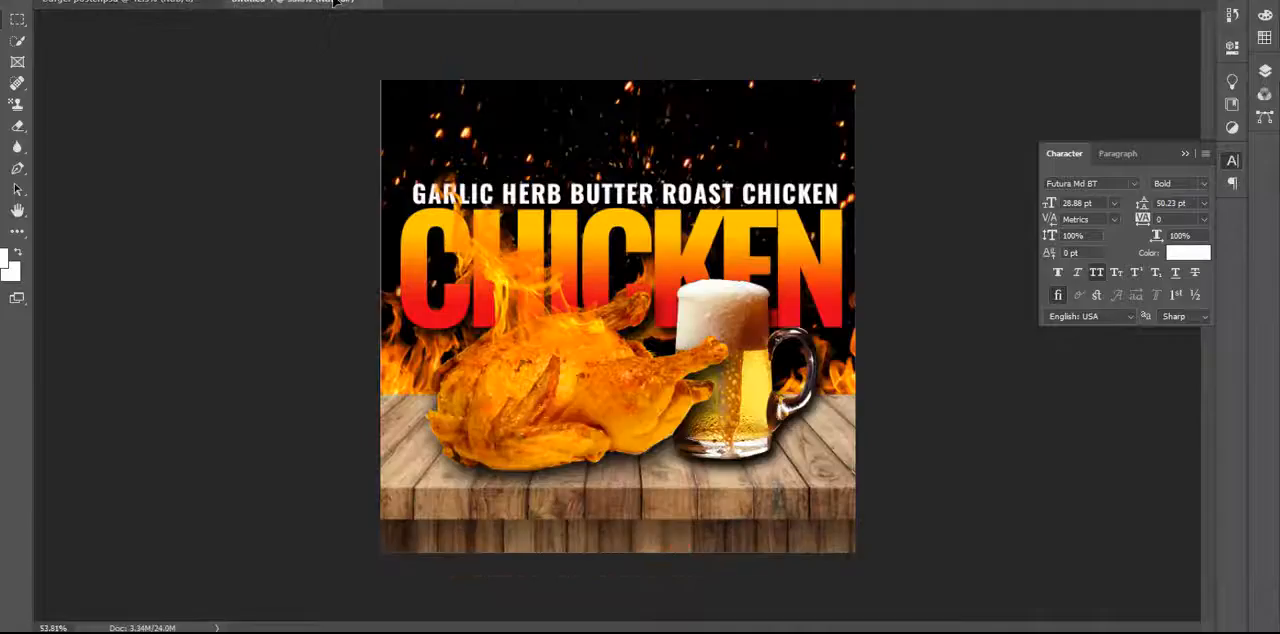
pyautogui.moveTo(393, 43); pyautogui.dragTo(690, 262)
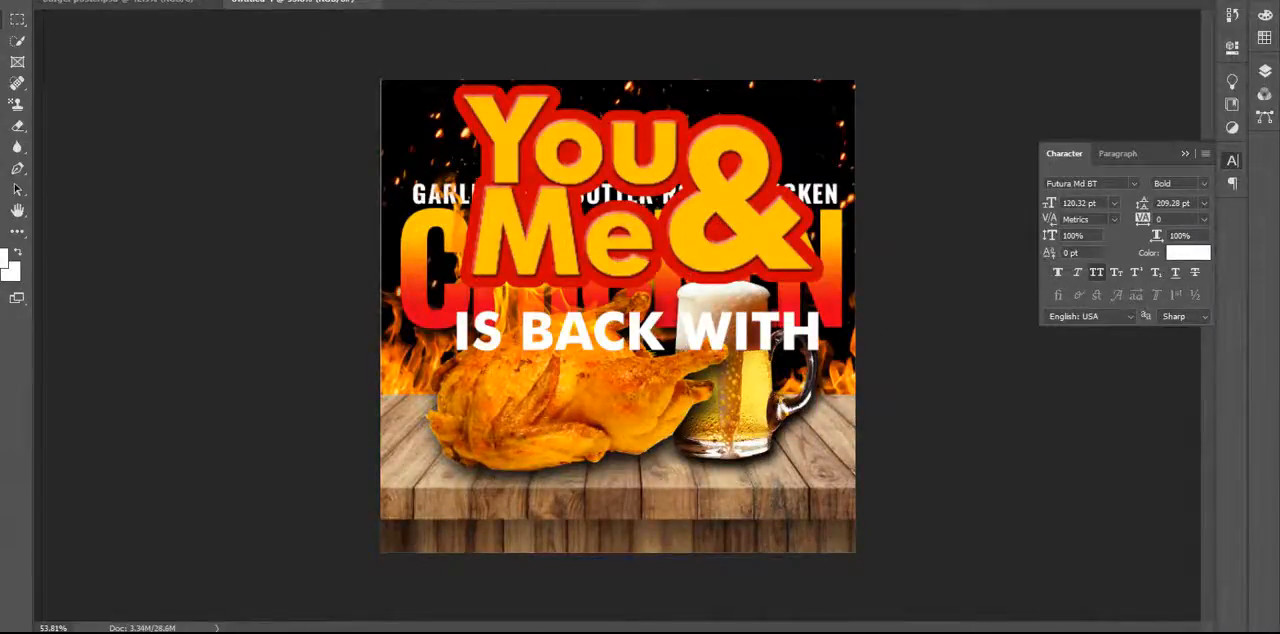
# Scale down the You & Me logo with its IS BACK WITH text and place them above the GARLIC HERB BUTTER ROAST CHICKEN line.
pyautogui.click(45, 1)
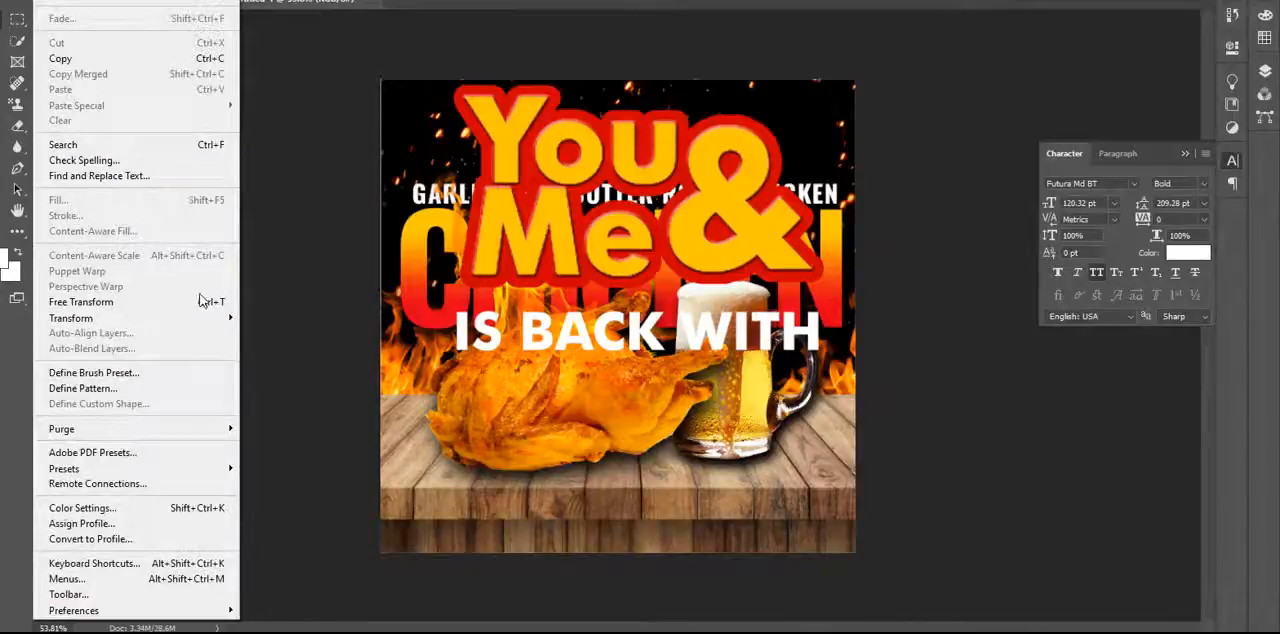
pyautogui.click(197, 305)
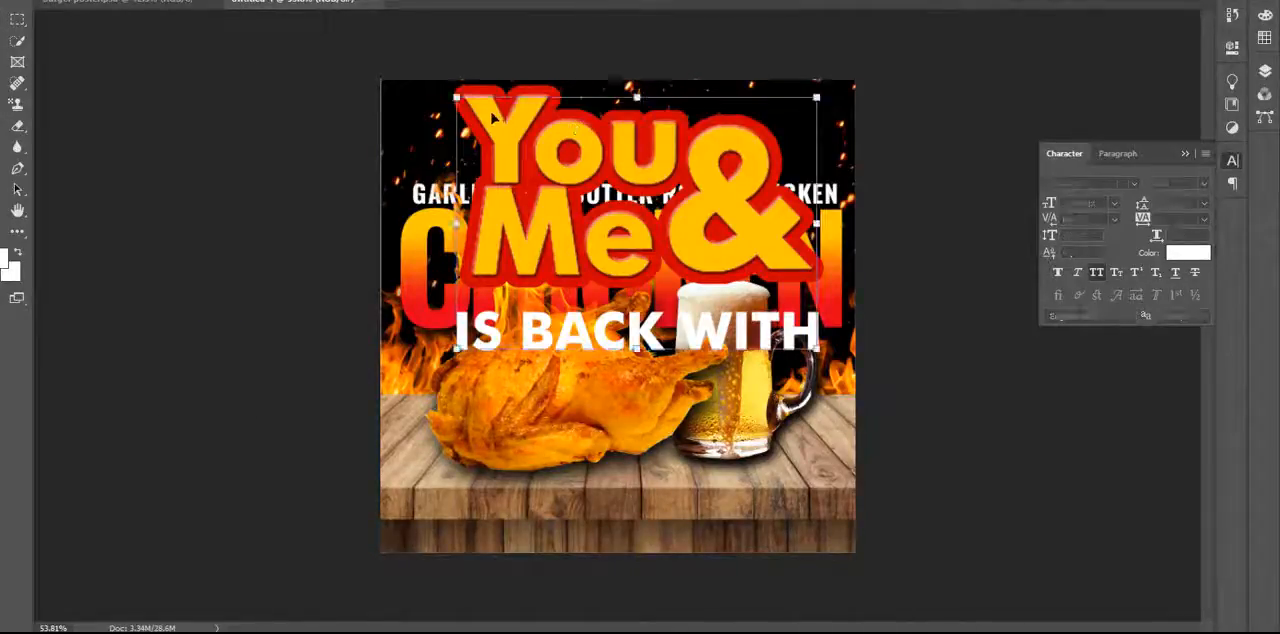
pyautogui.moveTo(456, 98); pyautogui.dragTo(714, 280)
pyautogui.moveTo(764, 332); pyautogui.dragTo(565, 143)
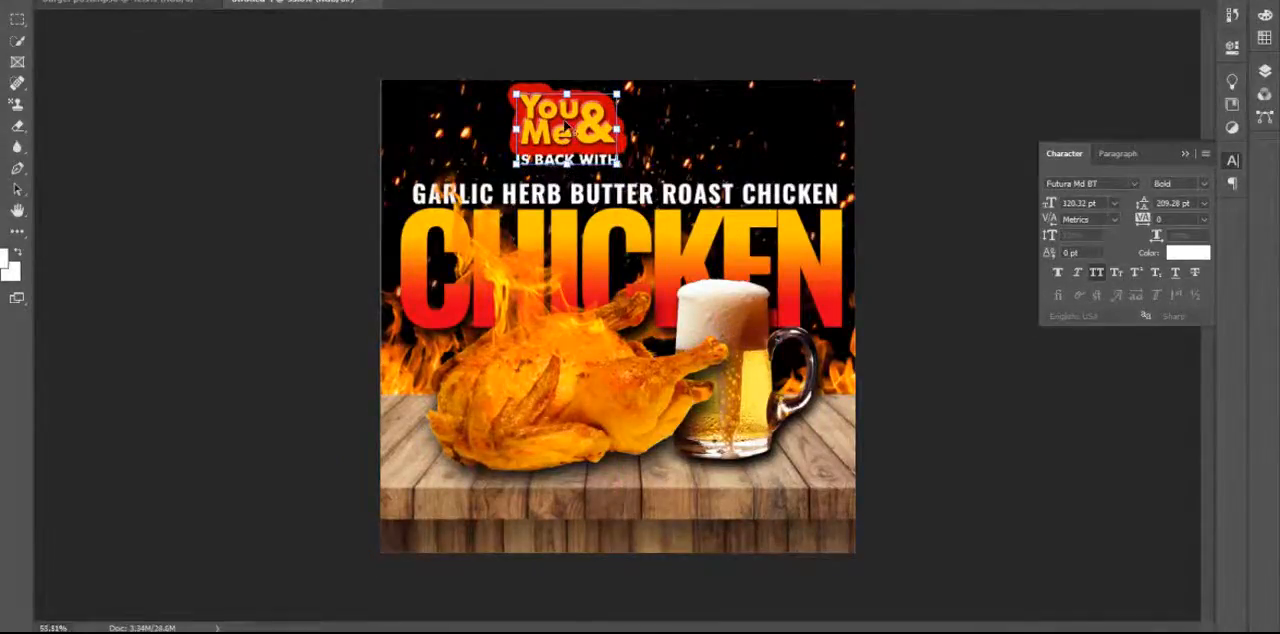
pyautogui.press('Return')
pyautogui.scroll(3, 565, 127)
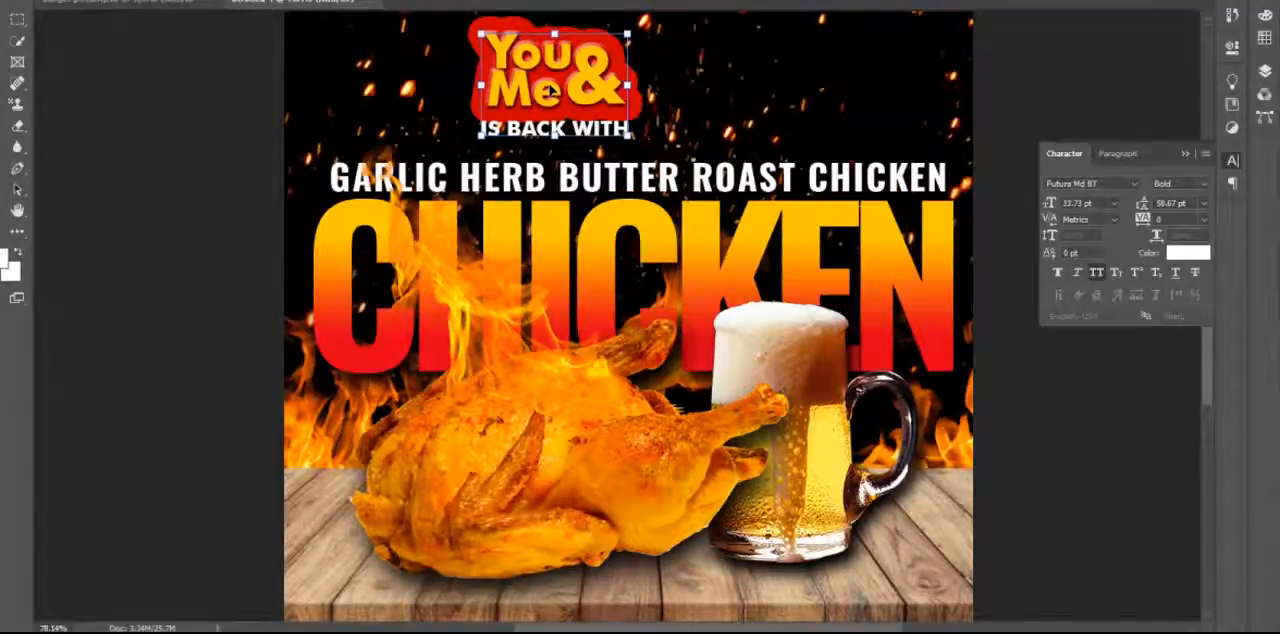
pyautogui.moveTo(655, 90); pyautogui.dragTo(636, 175)
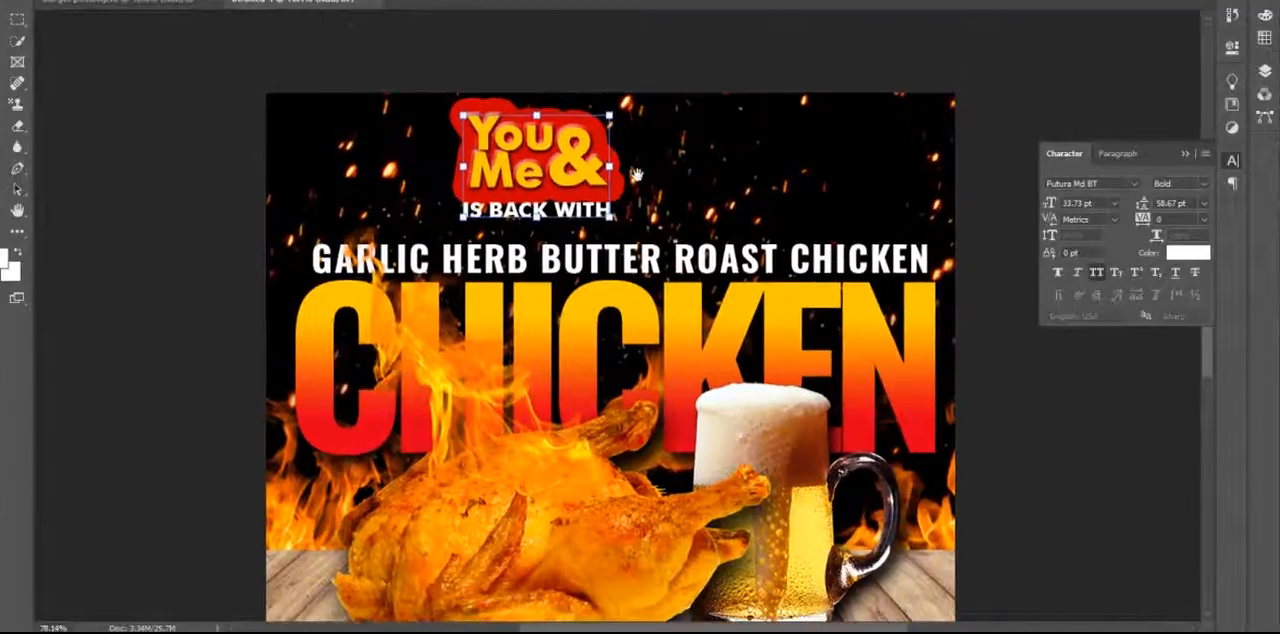
pyautogui.click(634, 175)
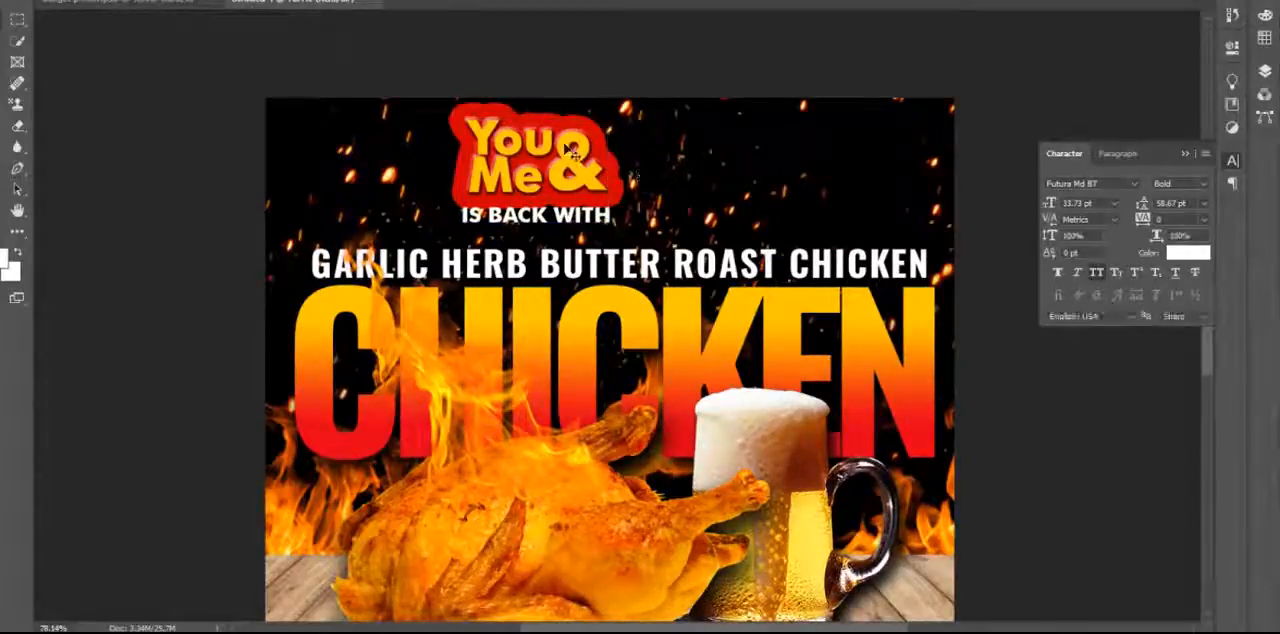
# Reduce the red outside stroke of the You & Me logo layer to 7 px.
pyautogui.click(1264, 73)
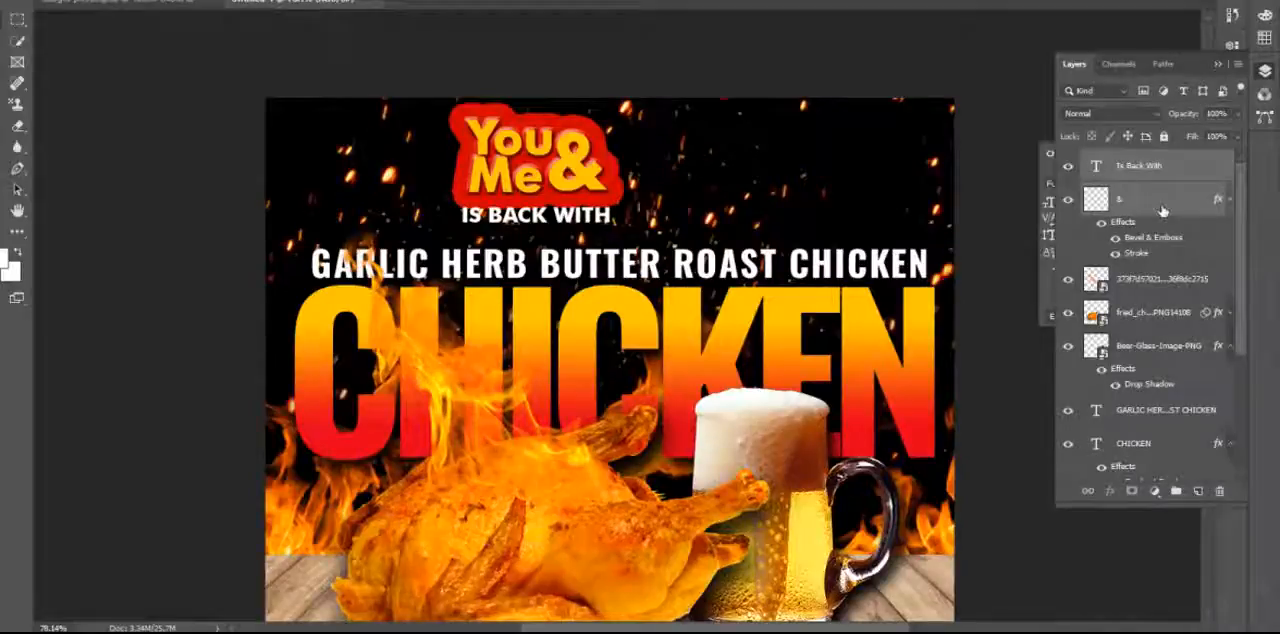
pyautogui.click(1070, 204)
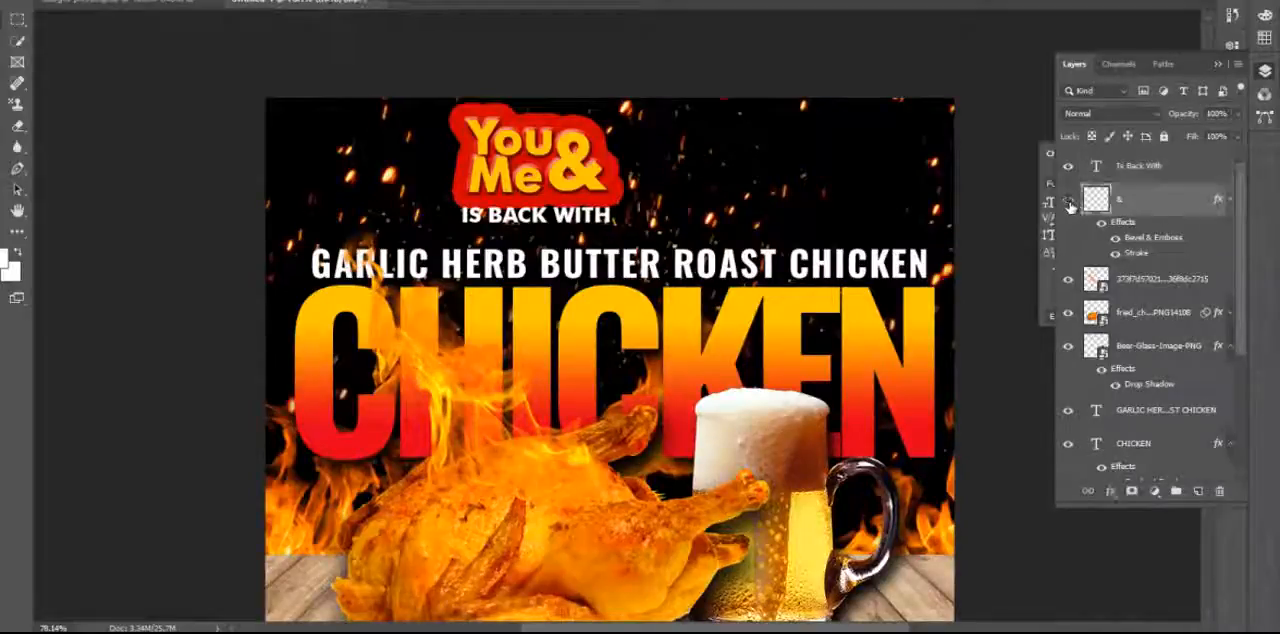
pyautogui.click(1069, 202)
pyautogui.click(1069, 203)
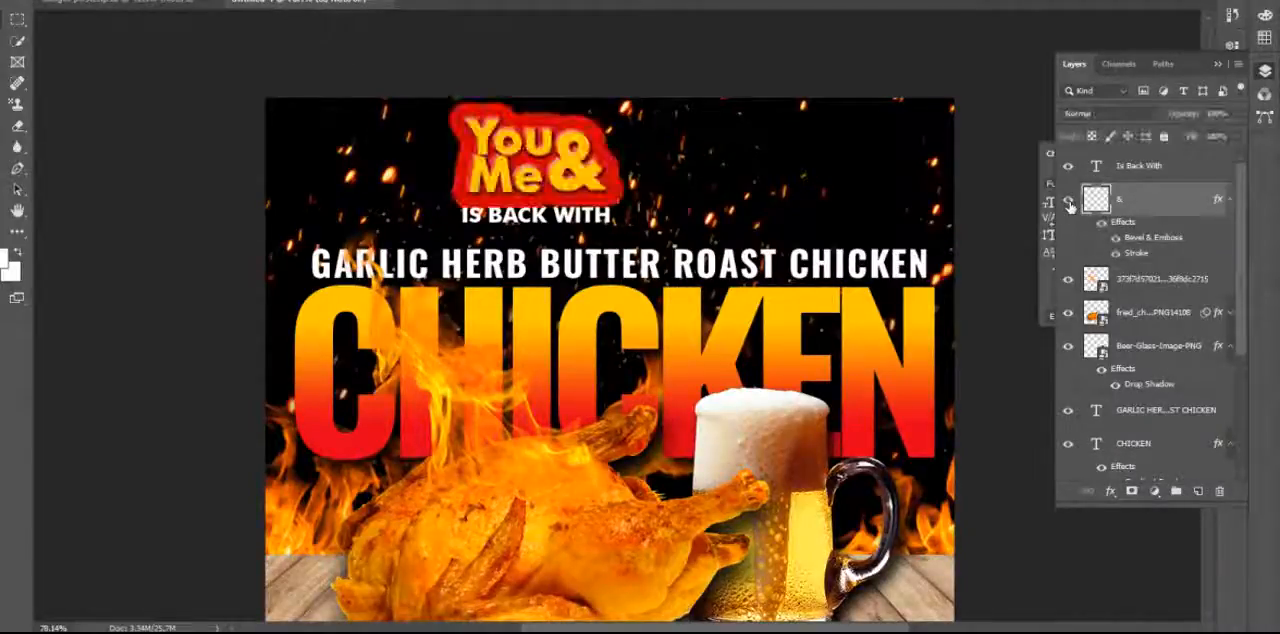
pyautogui.doubleClick(1140, 252)
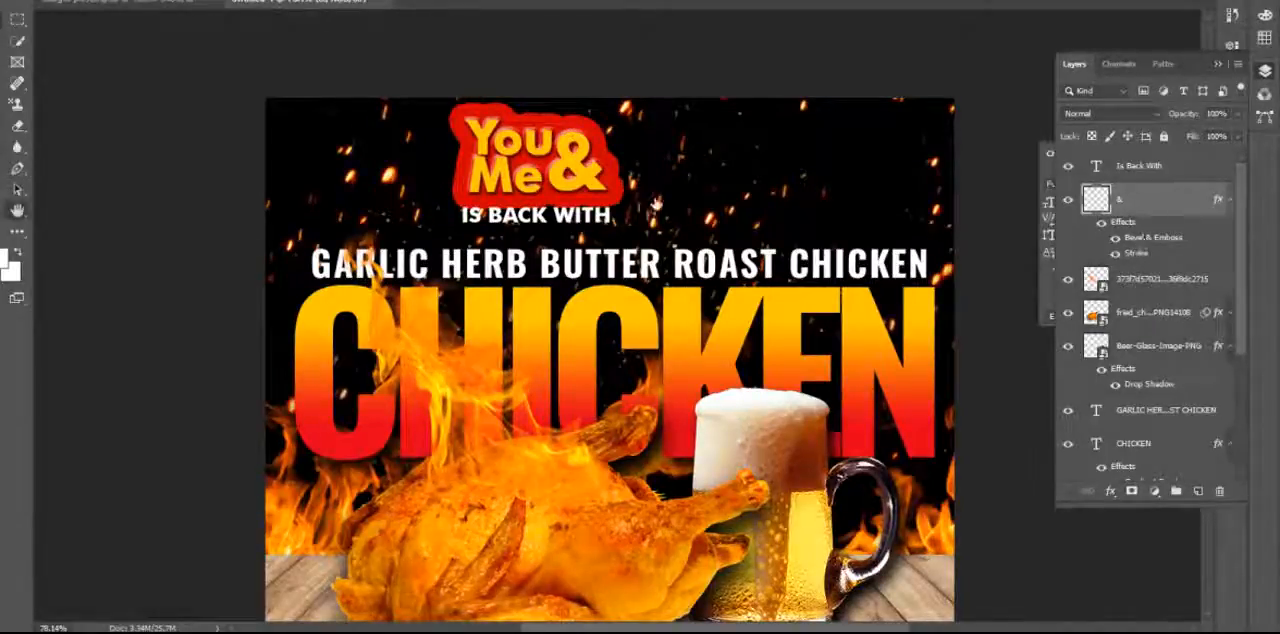
pyautogui.moveTo(812, 36); pyautogui.dragTo(842, 73)
pyautogui.moveTo(963, 126); pyautogui.dragTo(957, 126)
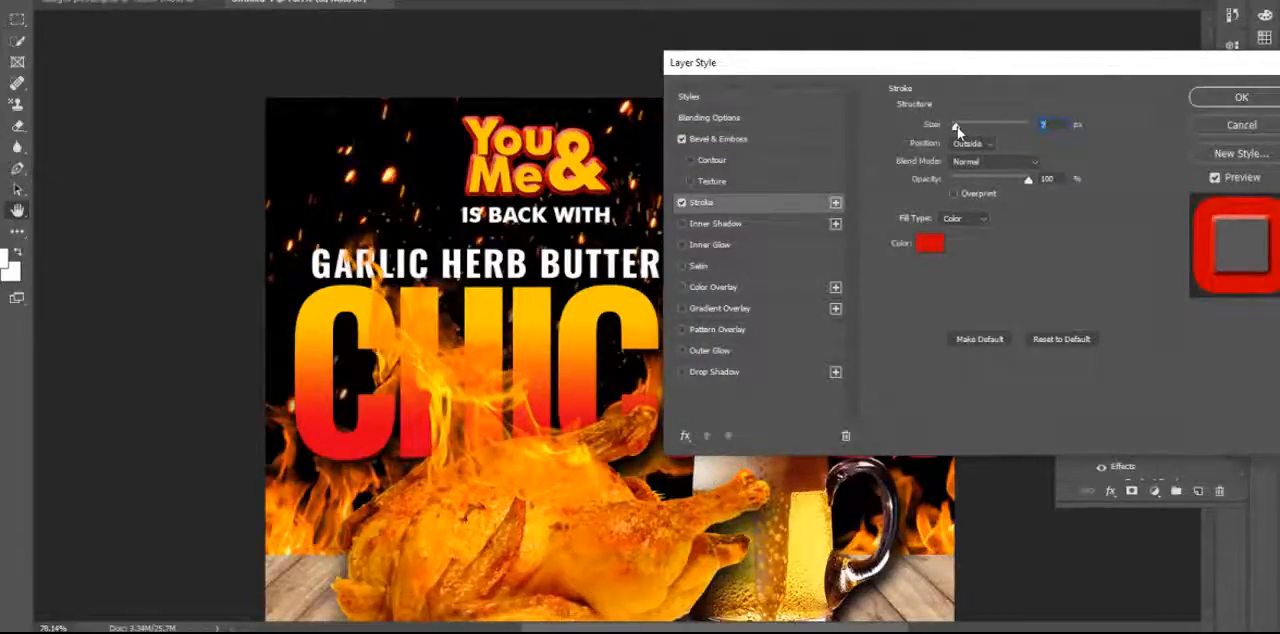
pyautogui.click(1220, 100)
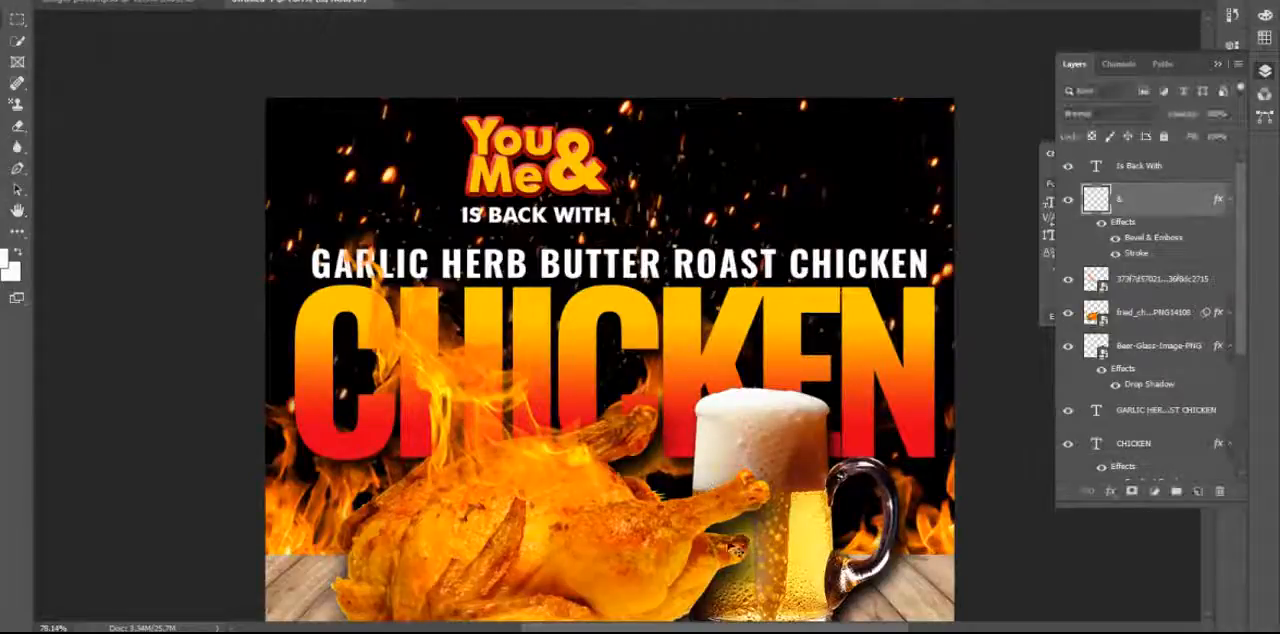
# Shrink the You & Me logo and IS BACK WITH text together a little further, keeping them above the headline line.
pyautogui.scroll(-2, 790, 540)
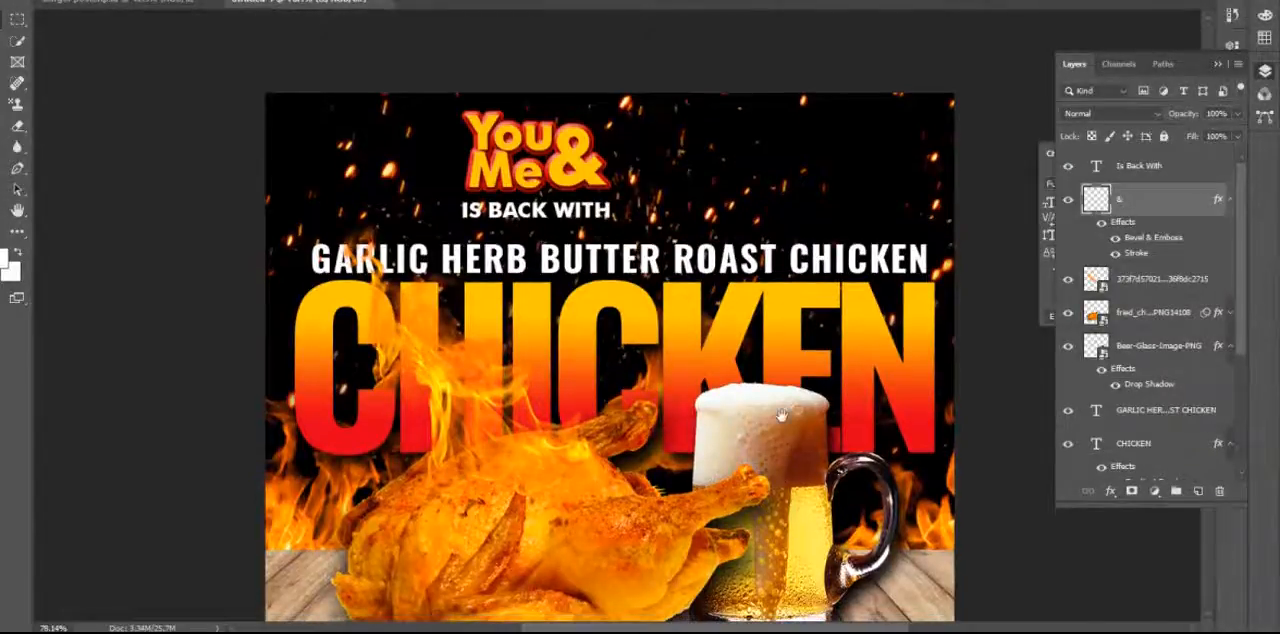
pyautogui.scroll(2, 568, 222)
pyautogui.click(562, 240)
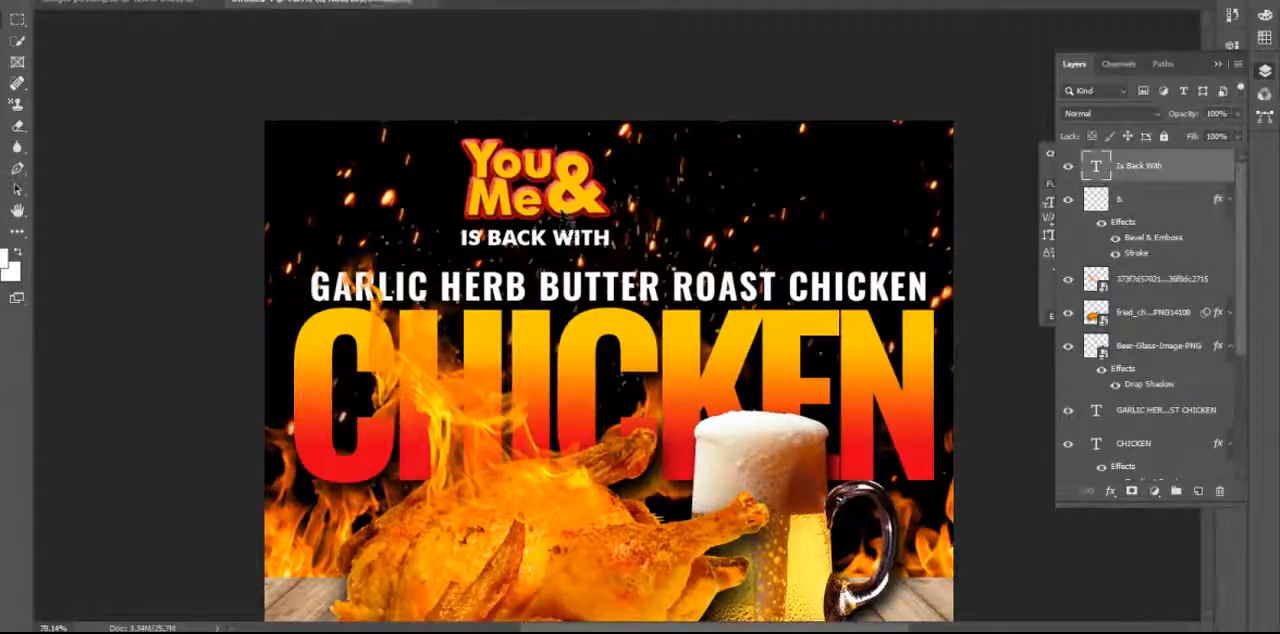
pyautogui.click(615, 244)
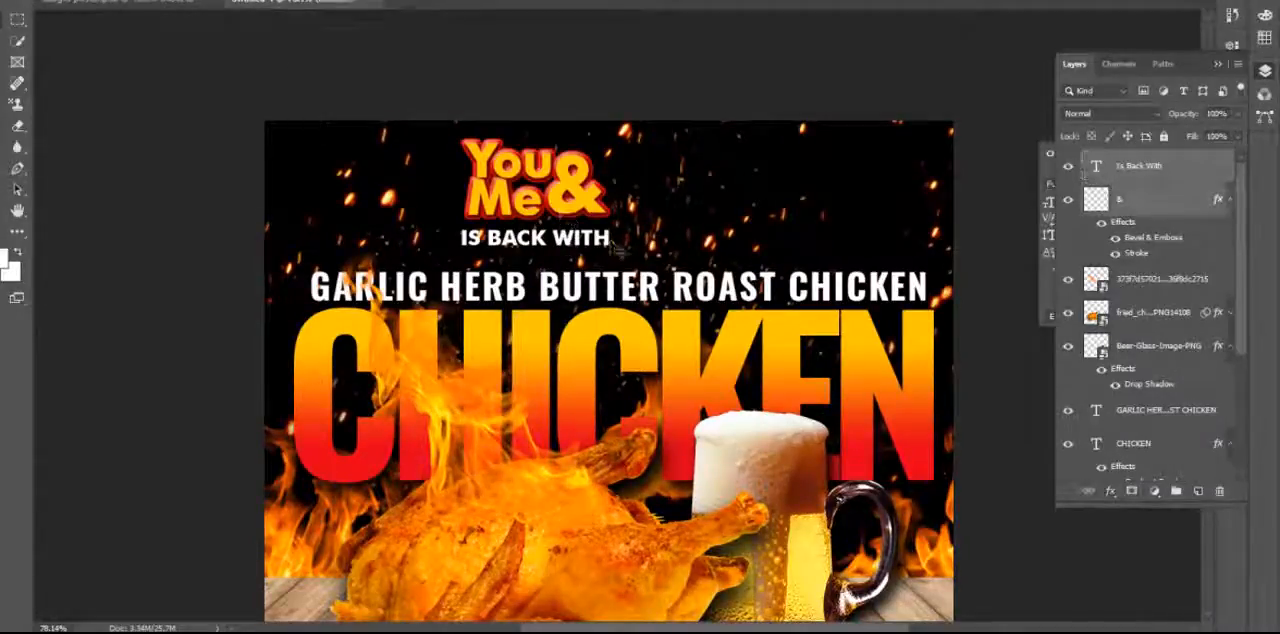
pyautogui.hotkey('ctrl', 't')
pyautogui.moveTo(612, 247); pyautogui.dragTo(552, 203)
pyautogui.press('Return')
# Add a new layer above the flame image layer and make a narrow vertical rectangular selection just right of the You & Me logo.
pyautogui.rightClick(20, 19)
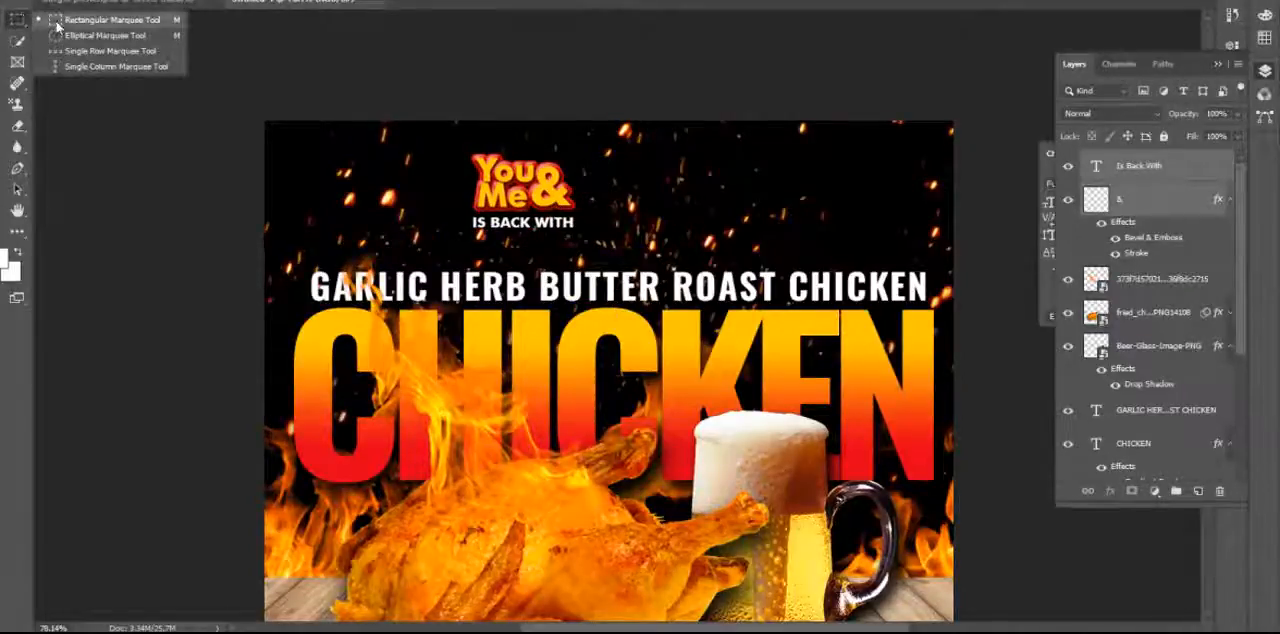
pyautogui.click(100, 20)
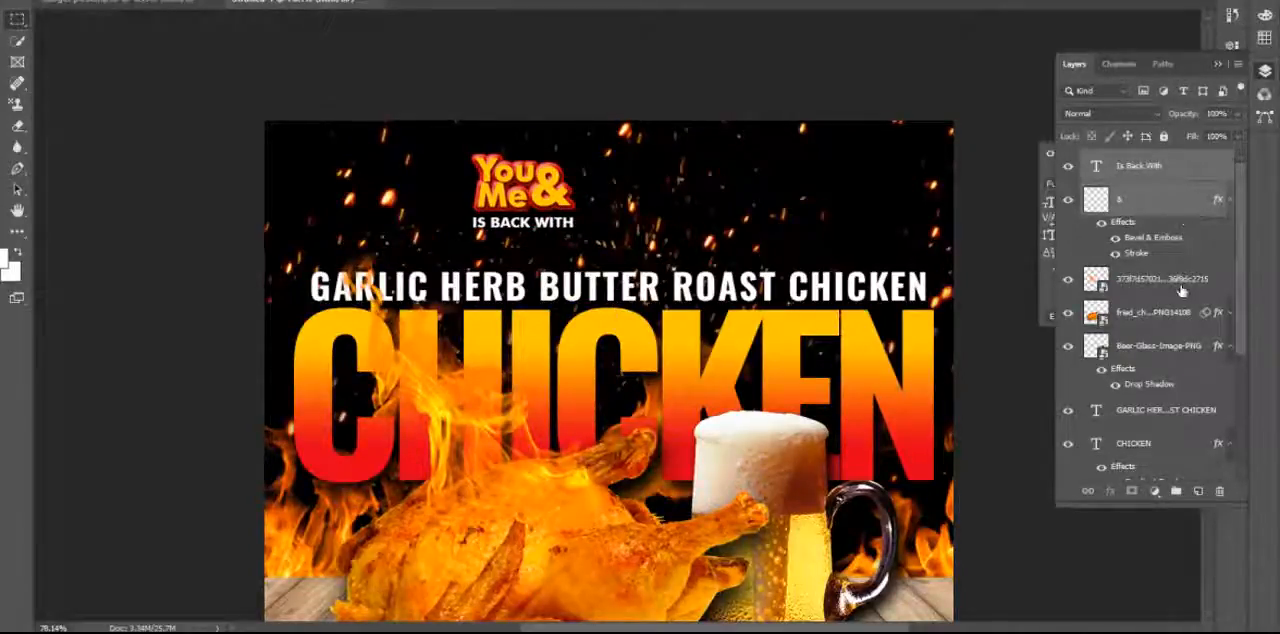
pyautogui.click(1181, 290)
pyautogui.click(1196, 493)
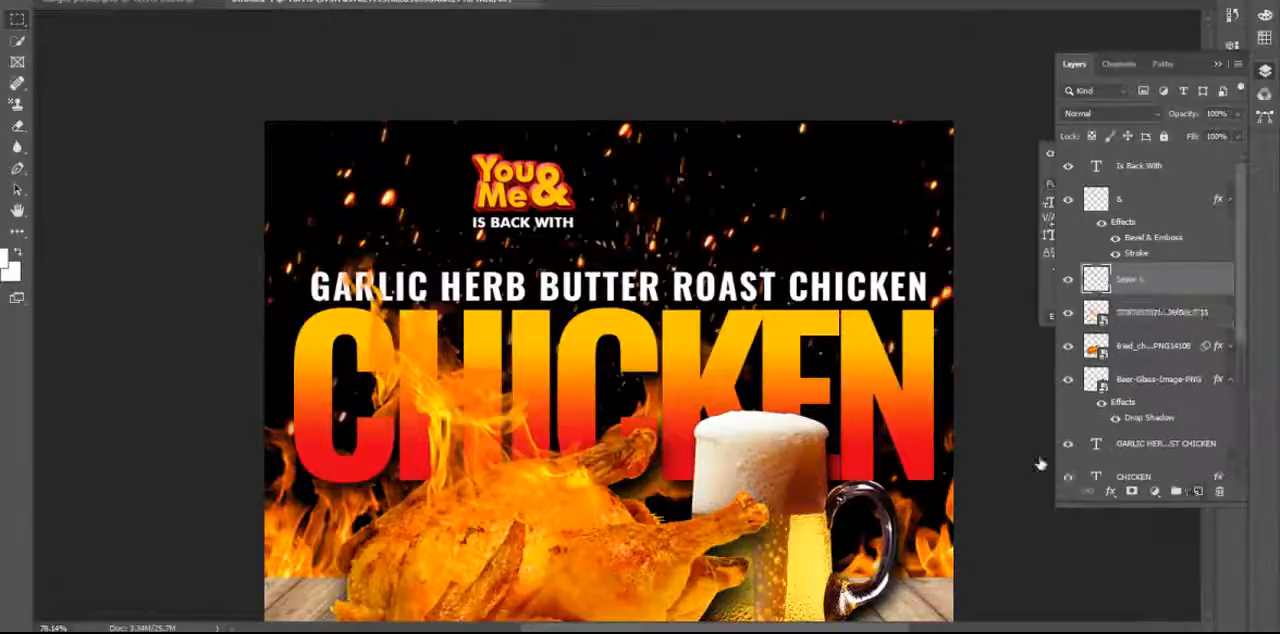
pyautogui.moveTo(595, 146); pyautogui.dragTo(600, 245)
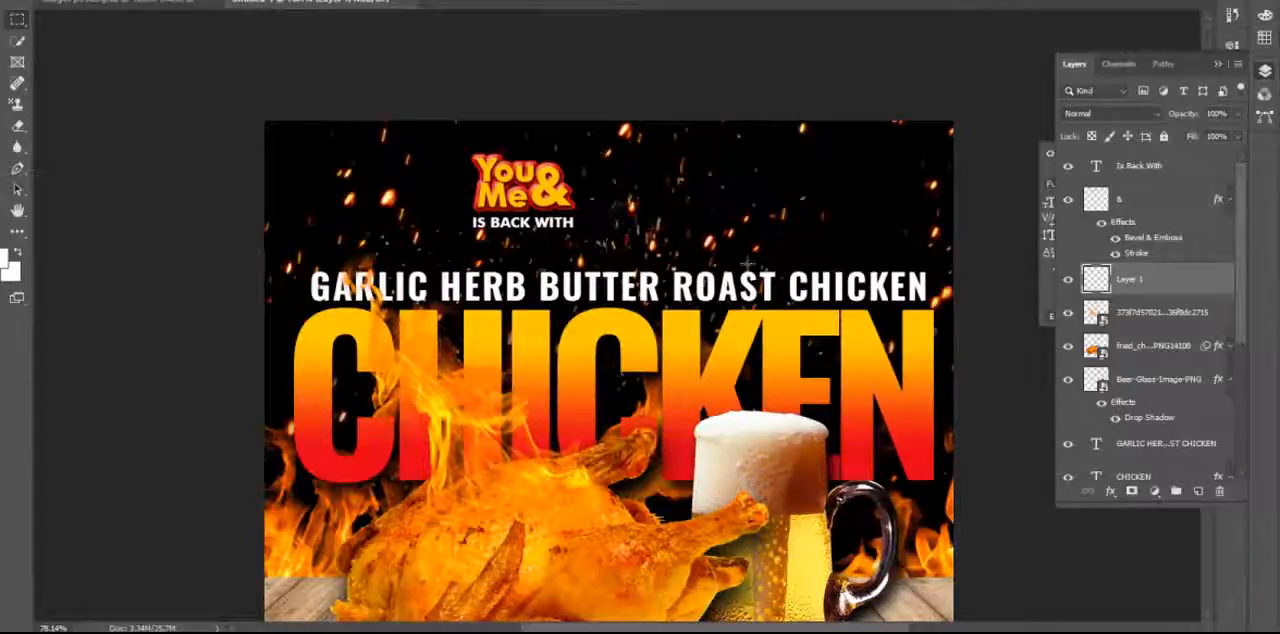
# Fill the narrow selection with white, deselect it, and nudge the resulting divider line slightly closer to the logo.
pyautogui.rightClick(18, 234)
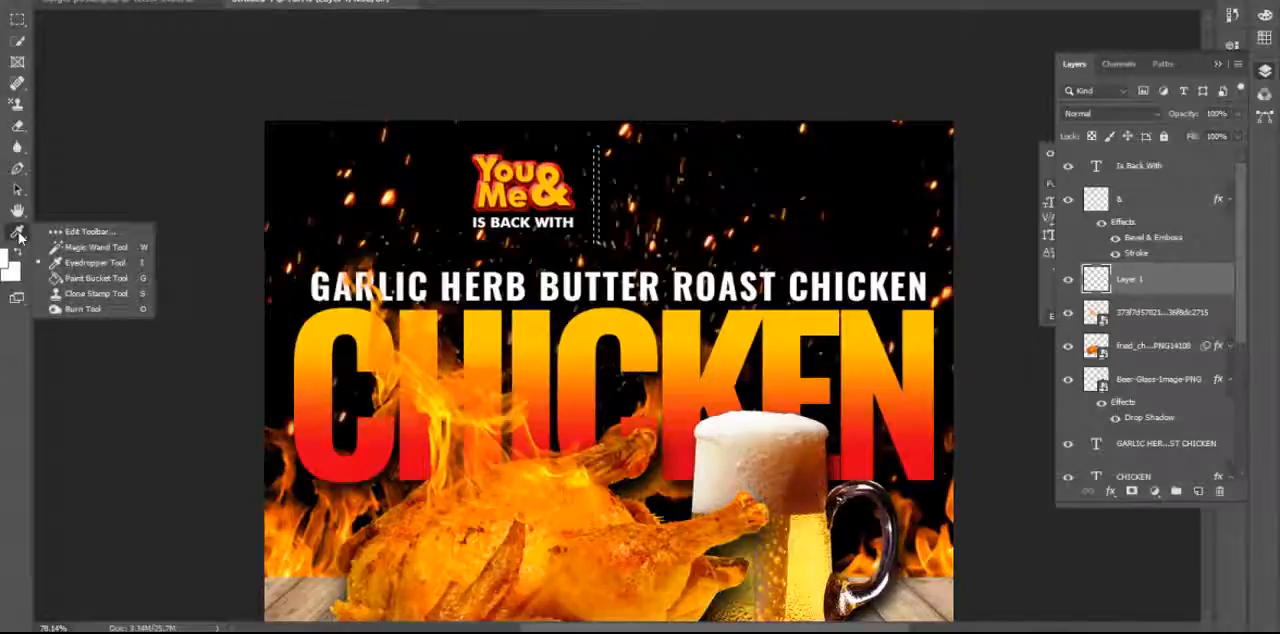
pyautogui.click(90, 275)
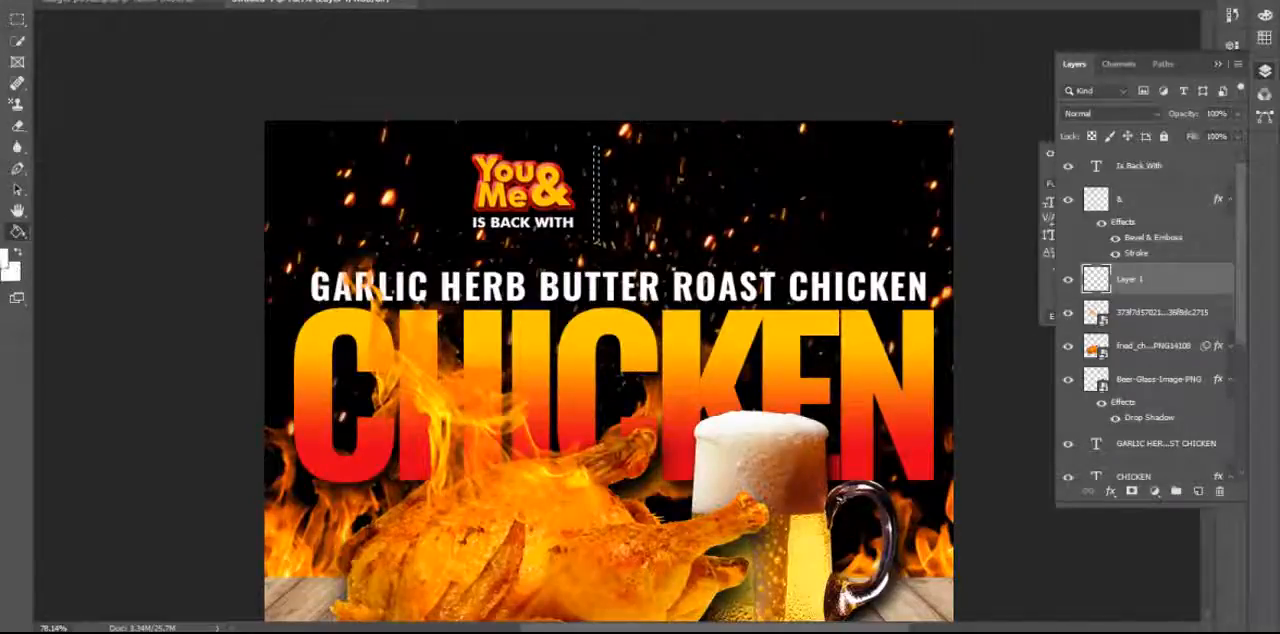
pyautogui.click(600, 238)
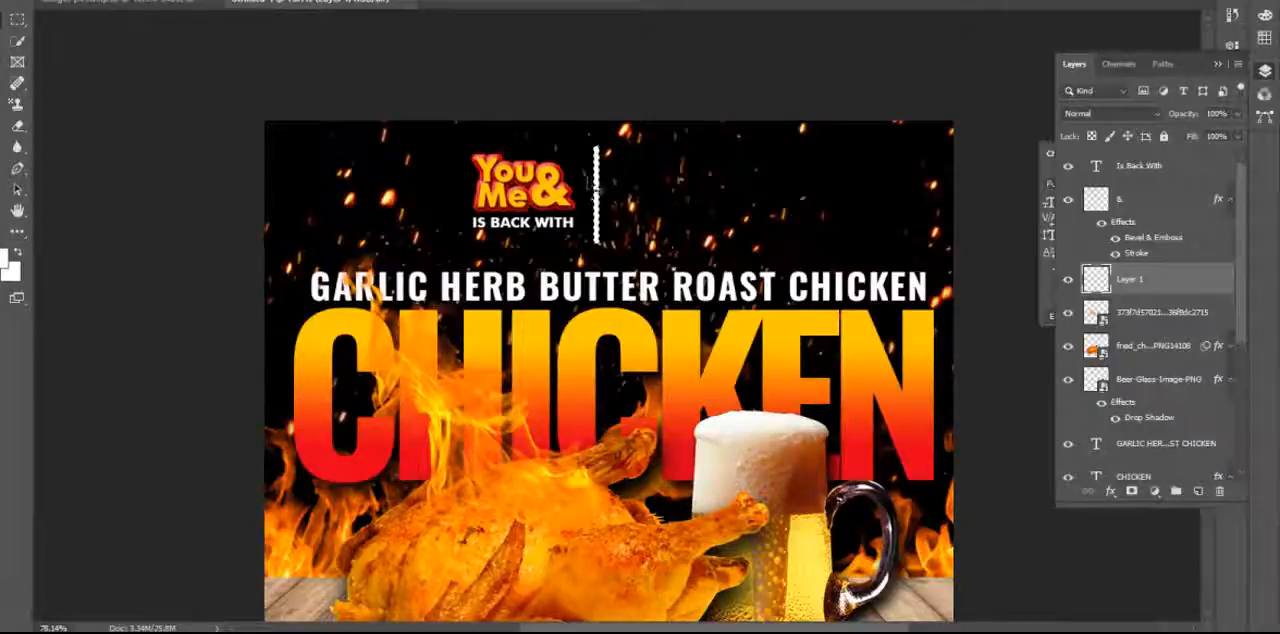
pyautogui.click(181, 1)
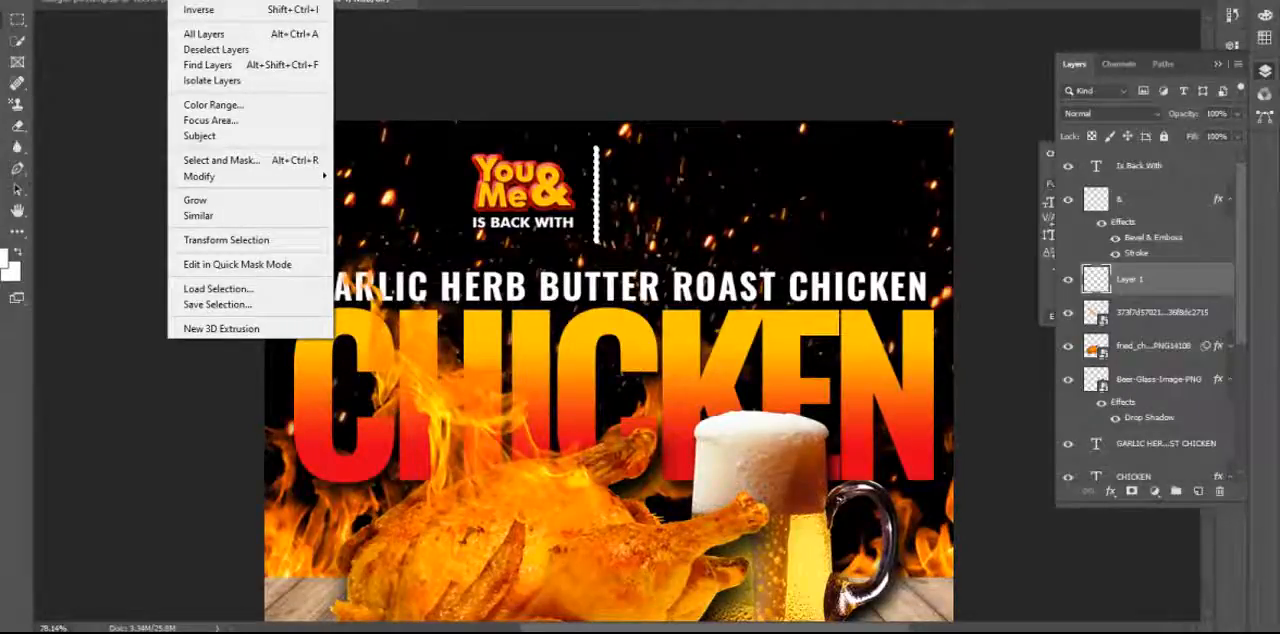
pyautogui.click(202, 0)
pyautogui.moveTo(597, 226)
pyautogui.mouseDown()
pyautogui.moveTo(653, 226)
pyautogui.moveTo(592, 228)
pyautogui.mouseUp()
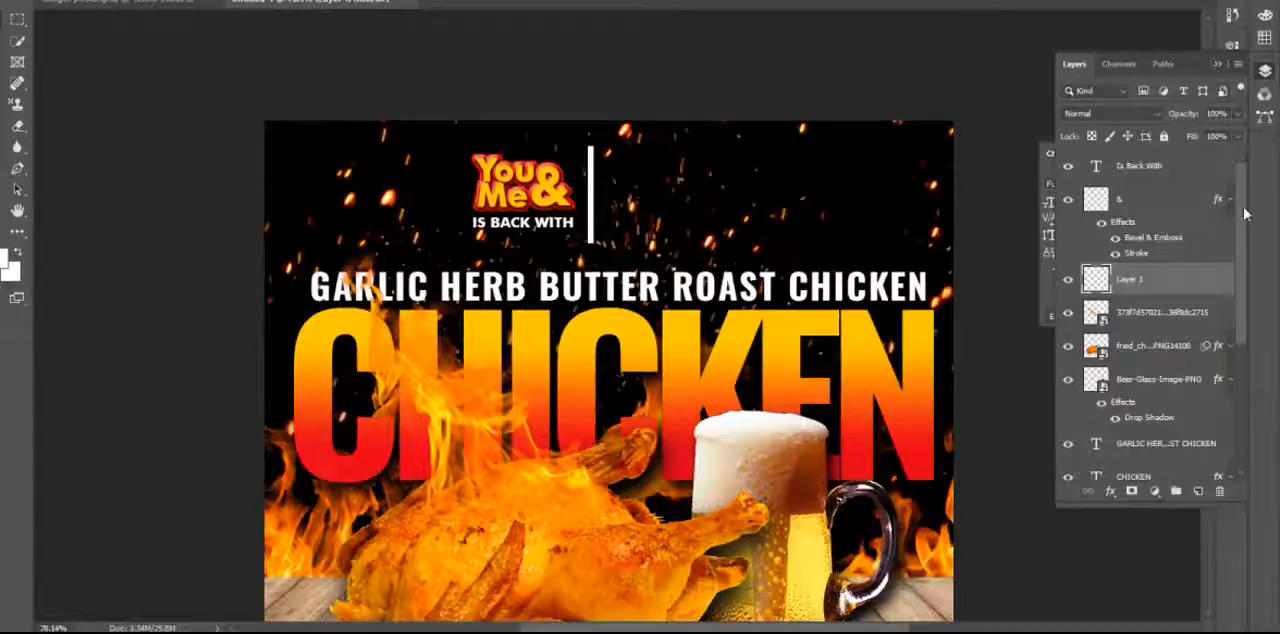
# Add a white text line reading R. 599 to the right of the vertical divider line.
pyautogui.moveTo(1246, 213); pyautogui.dragTo(1246, 397)
pyautogui.scroll(5, 1172, 398)
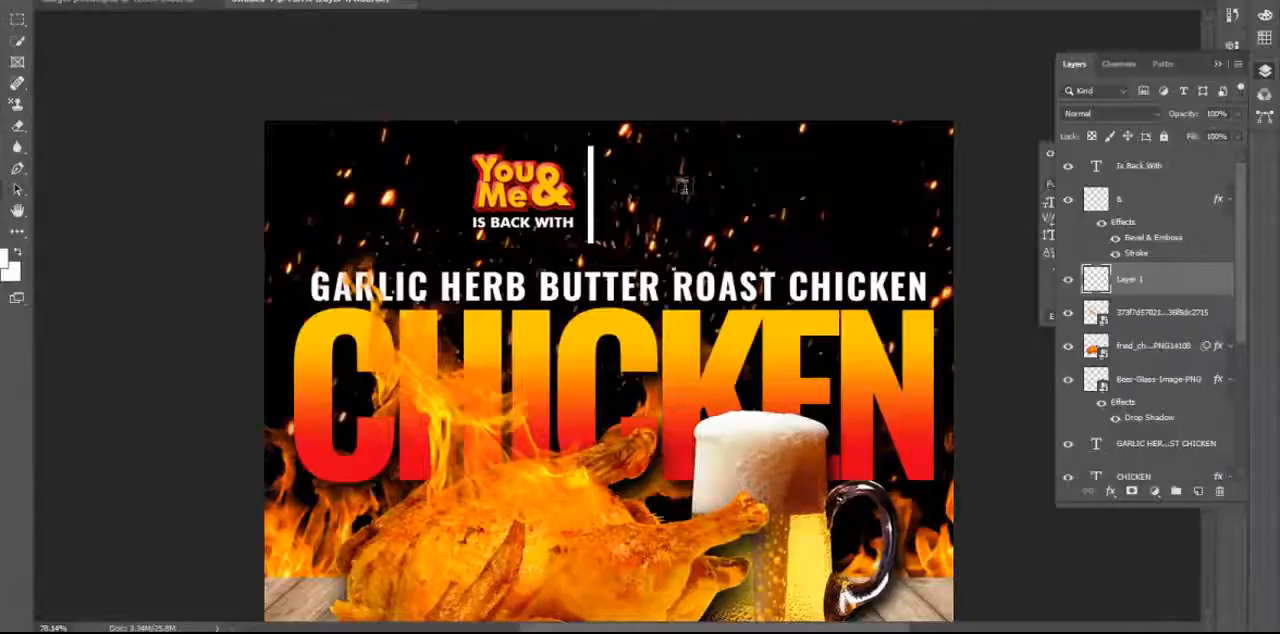
pyautogui.click(677, 183)
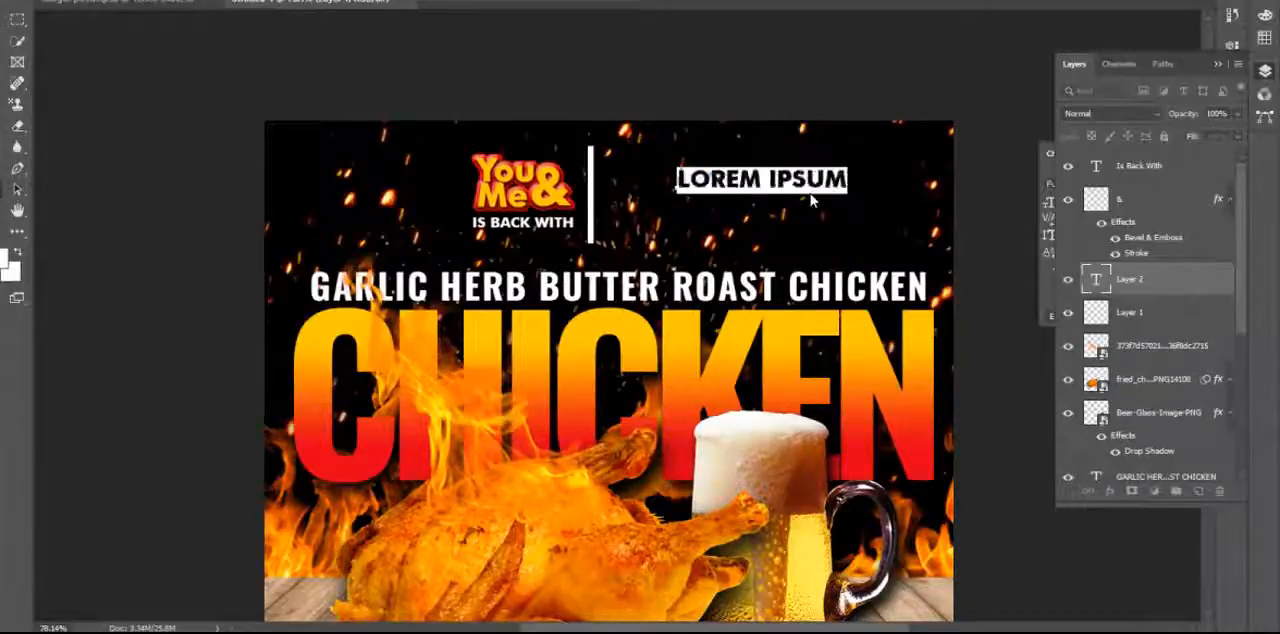
pyautogui.write('L')
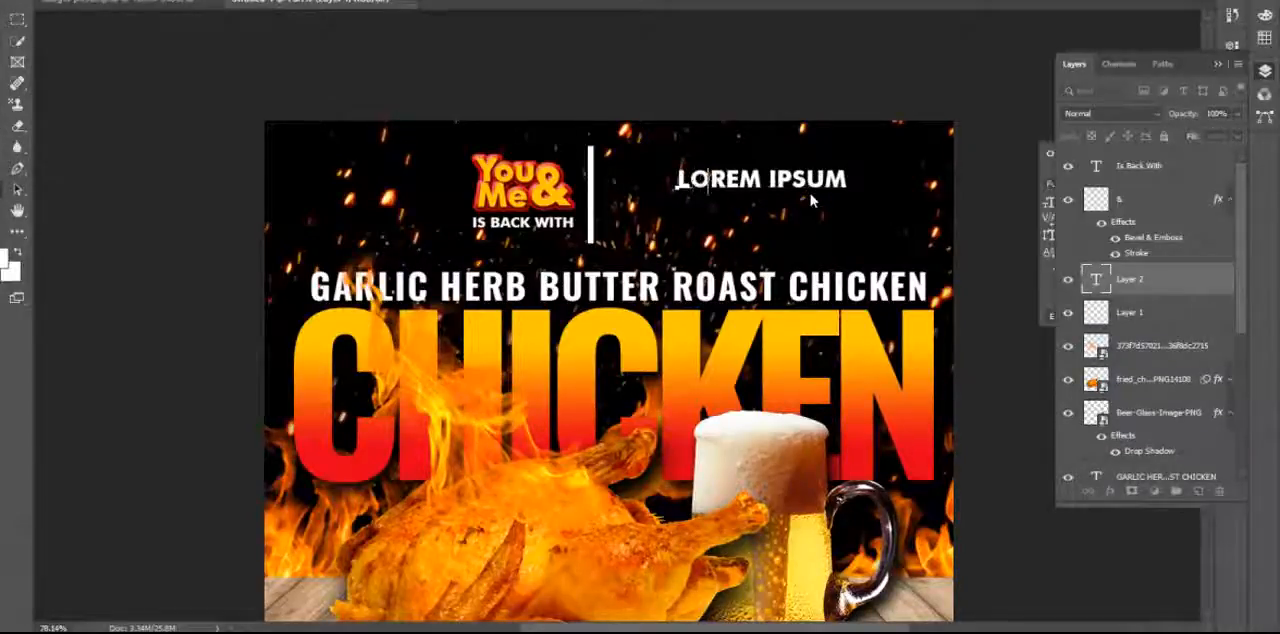
pyautogui.write('R. 599')
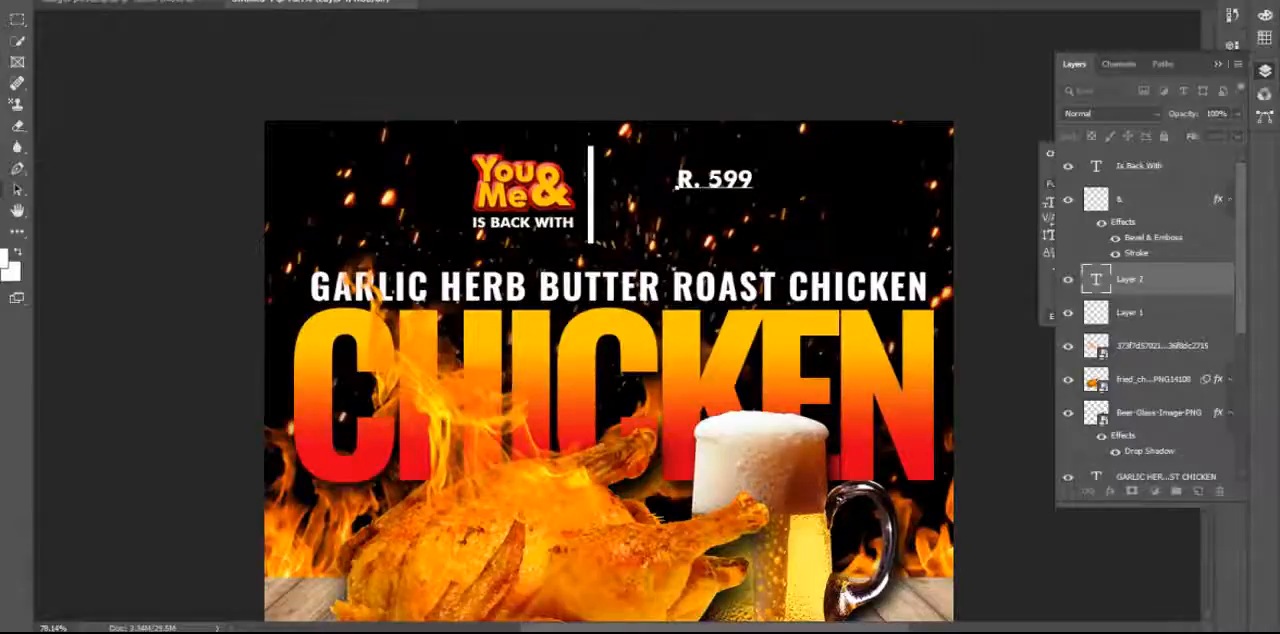
pyautogui.click(2, 22)
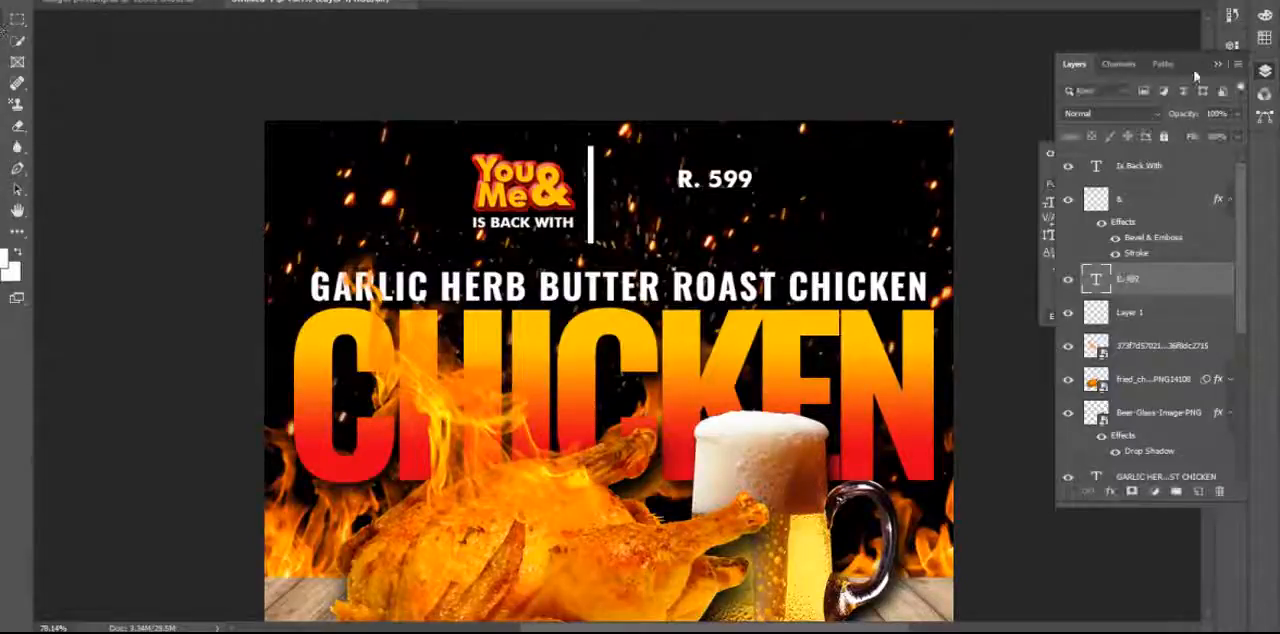
# Enlarge the price text beside the divider line to 103.37 pt.
pyautogui.click(1217, 64)
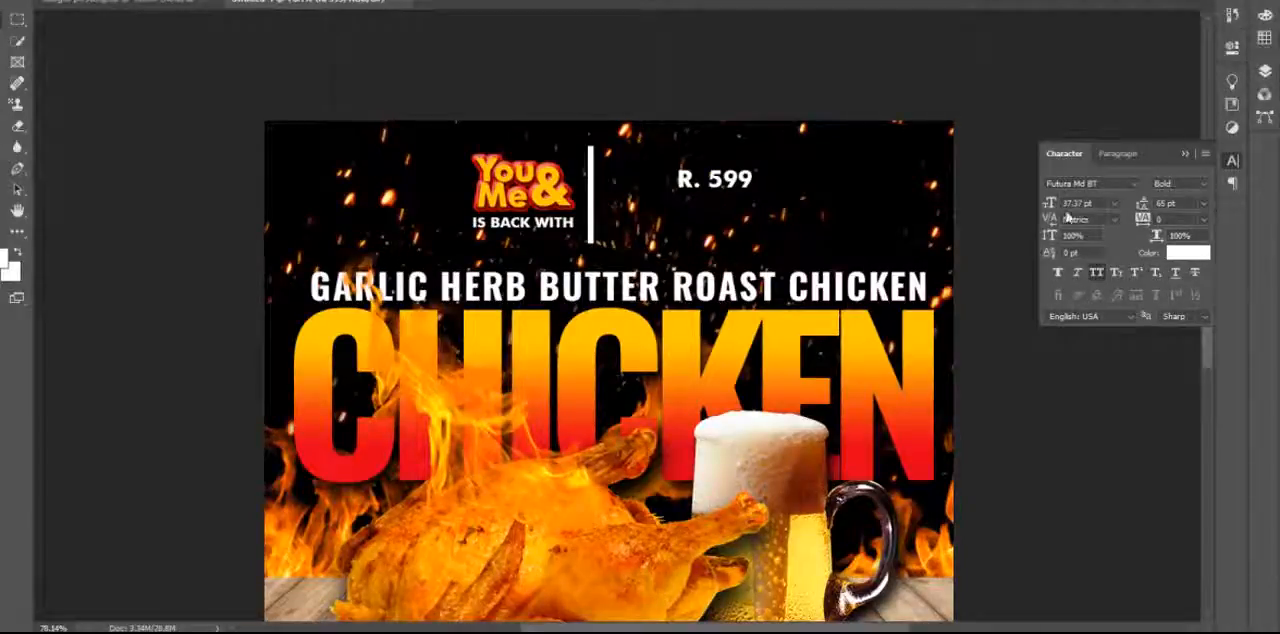
pyautogui.moveTo(1048, 208); pyautogui.dragTo(1136, 230)
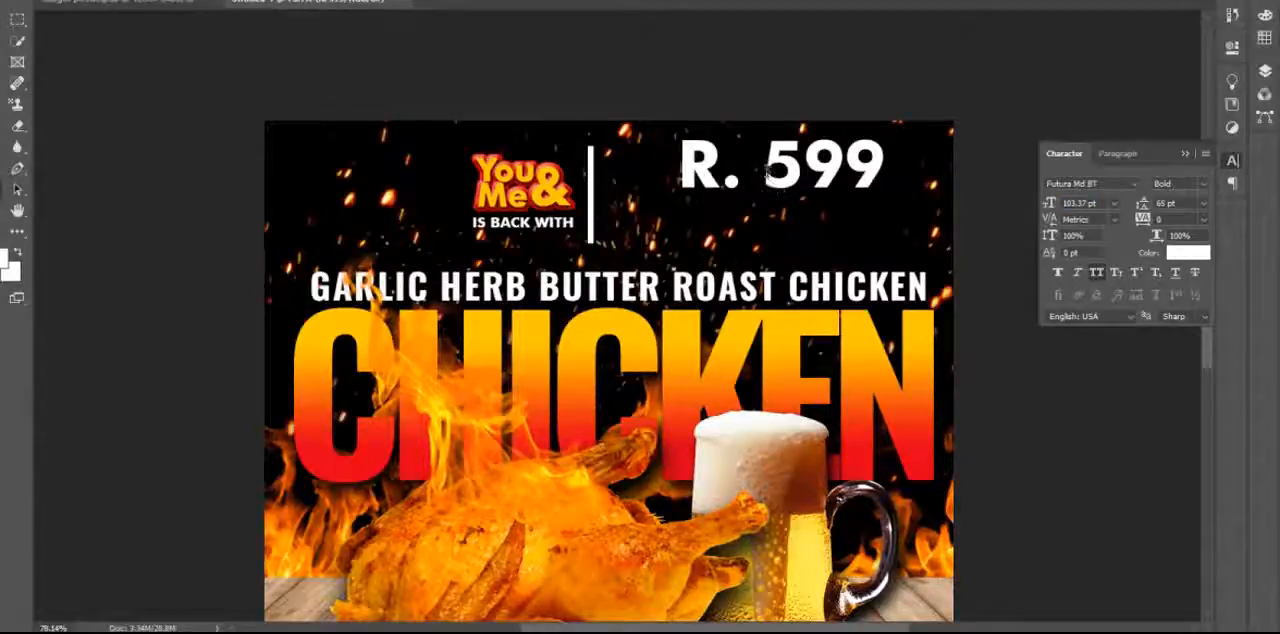
# Remove the space in the price so it reads R.599, and move it next to the vertical divider line.
pyautogui.click(773, 186)
pyautogui.press('Left')
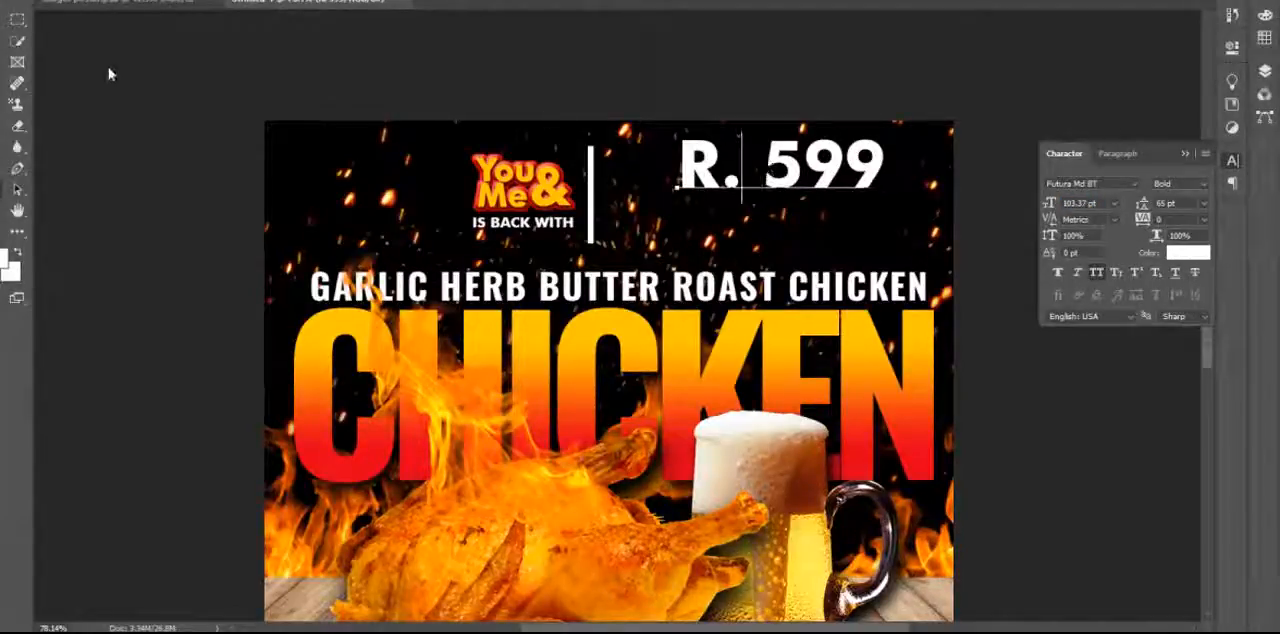
pyautogui.press('Delete')
pyautogui.hotkey('ctrl', 'Return')
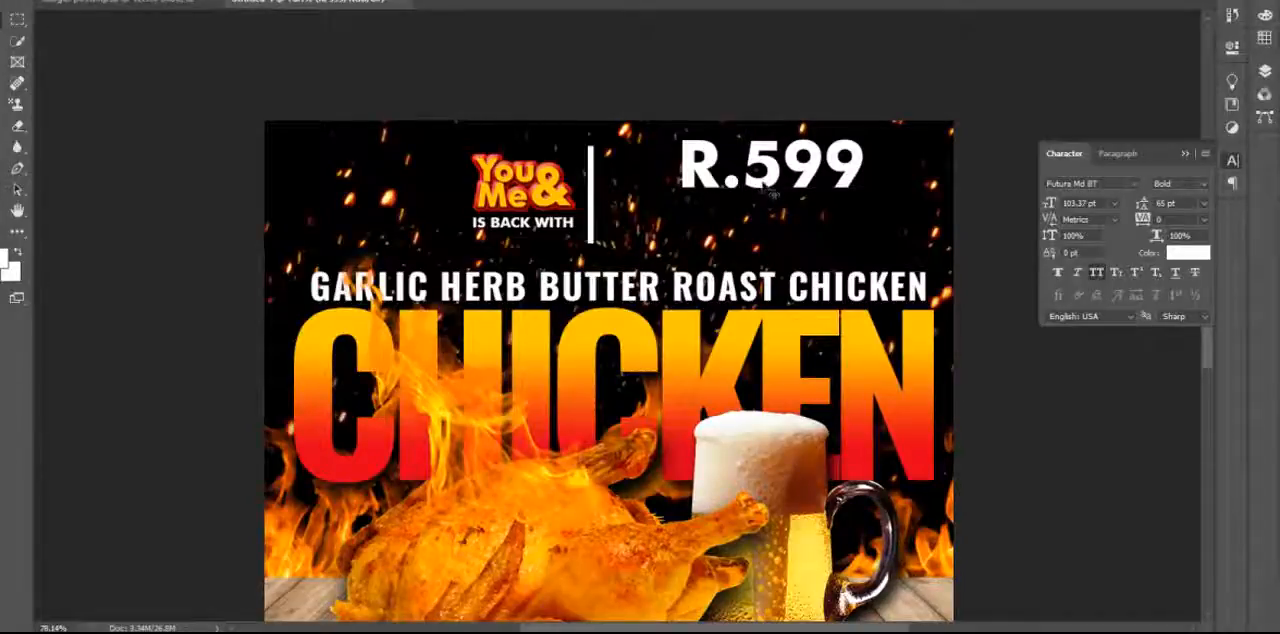
pyautogui.moveTo(773, 196); pyautogui.dragTo(692, 201)
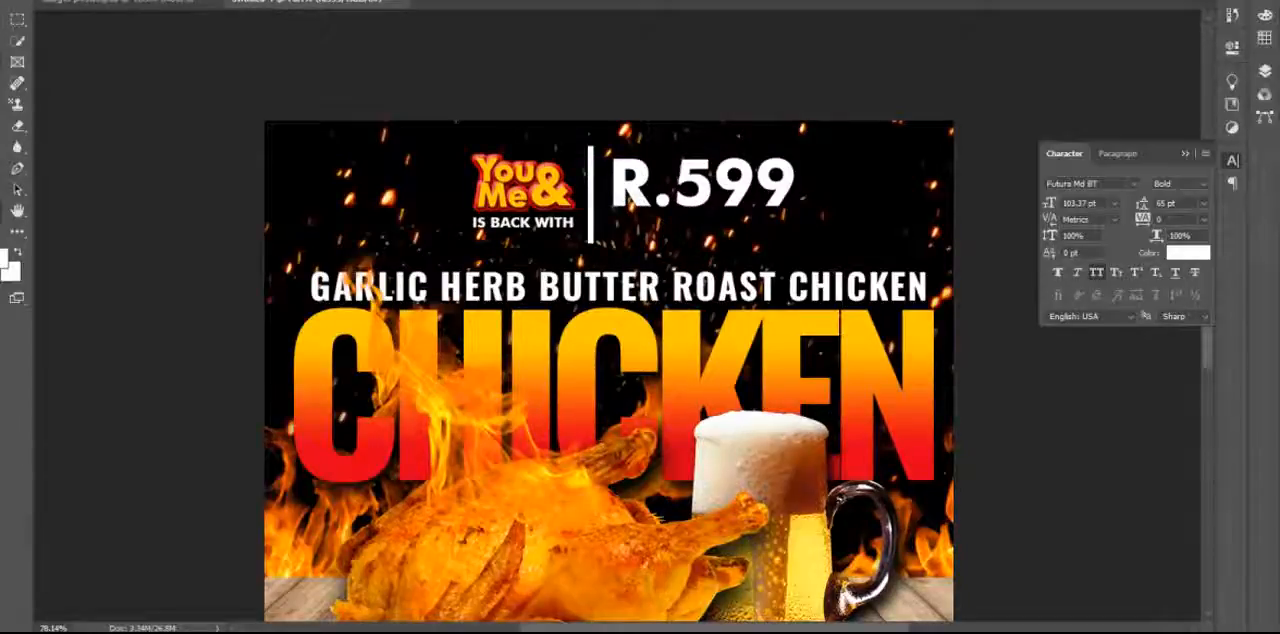
# Draw a rounded rectangle about 258 by 42 px below the price and enter a 50 px radius for its linked corners.
pyautogui.rightClick(17, 210)
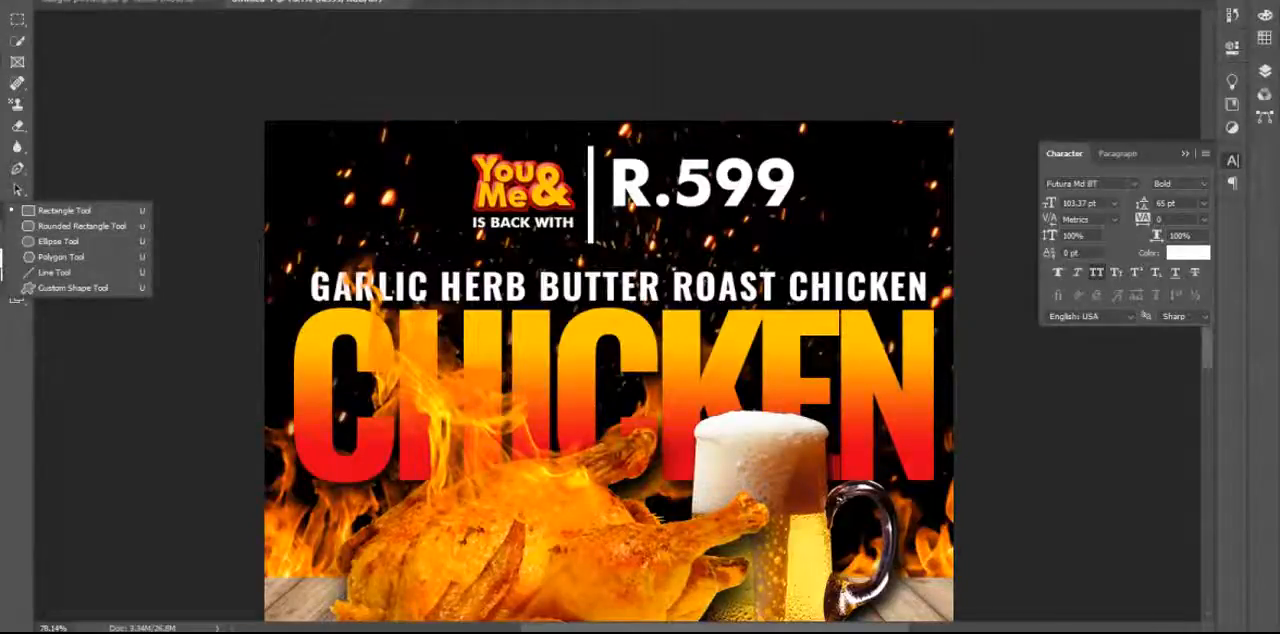
pyautogui.click(76, 228)
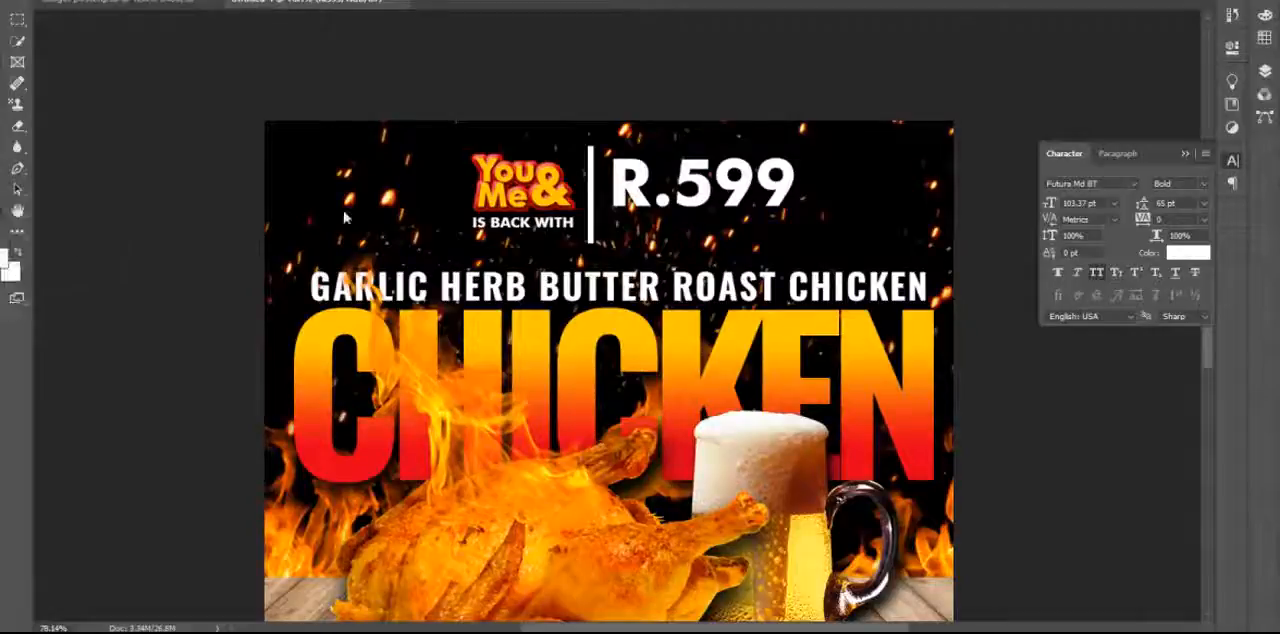
pyautogui.click(1264, 72)
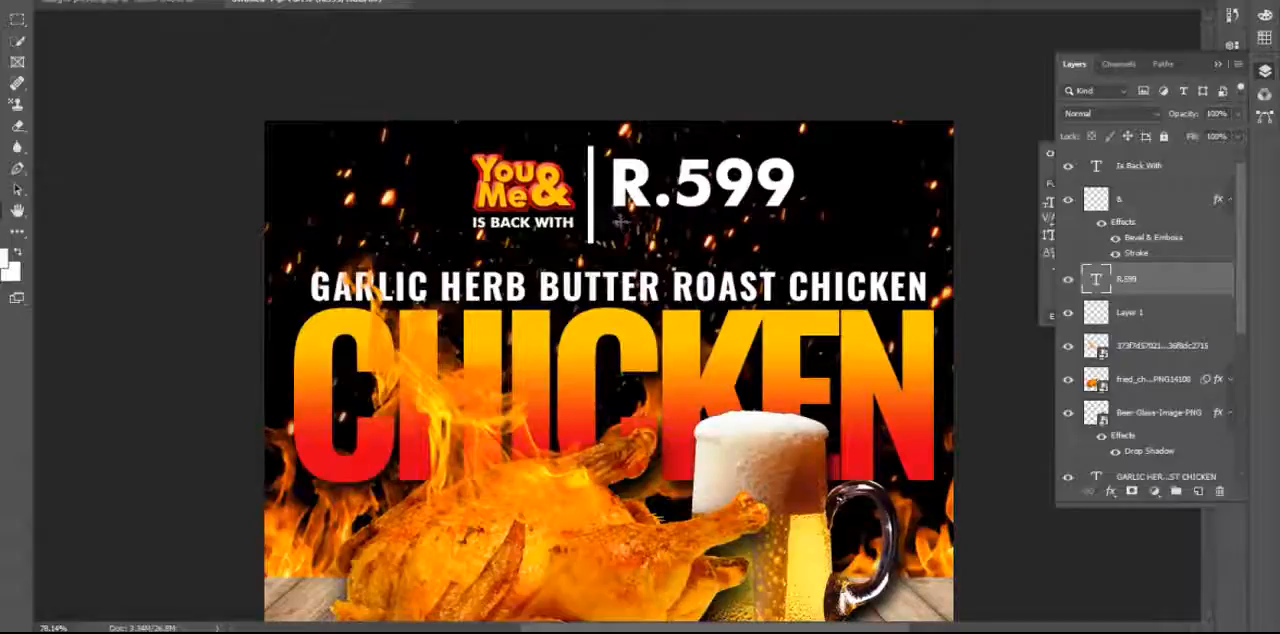
pyautogui.moveTo(617, 222); pyautogui.dragTo(786, 245)
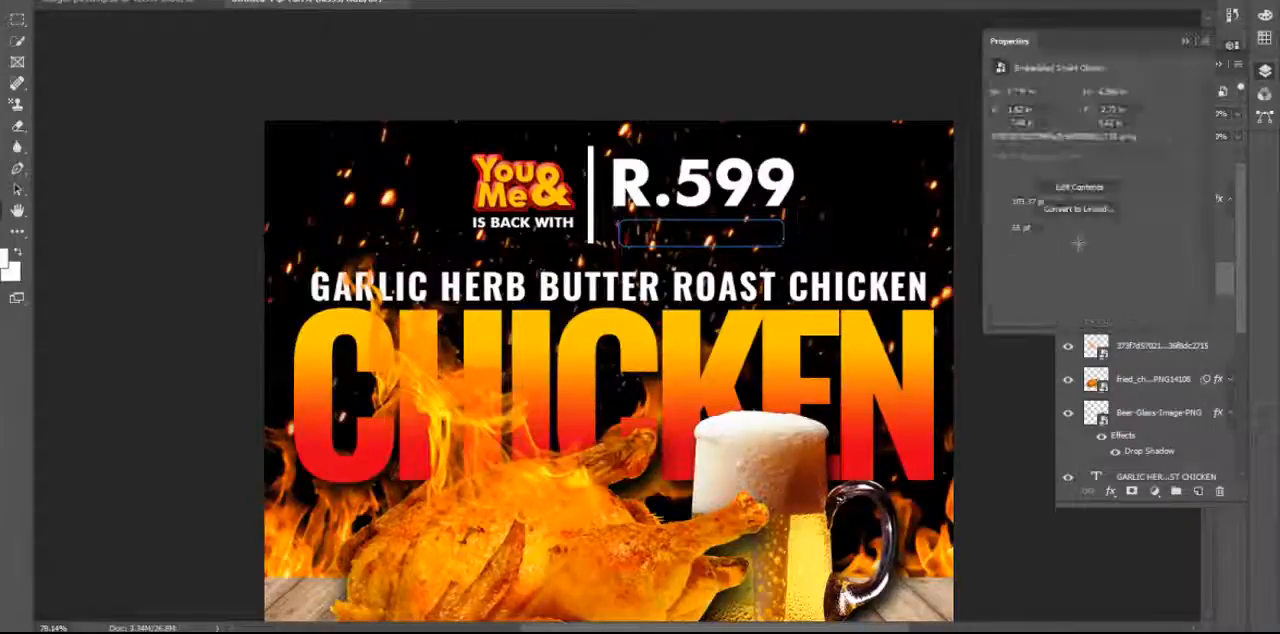
pyautogui.hotkey('ctrl', 'shift', 'alt', 'n')
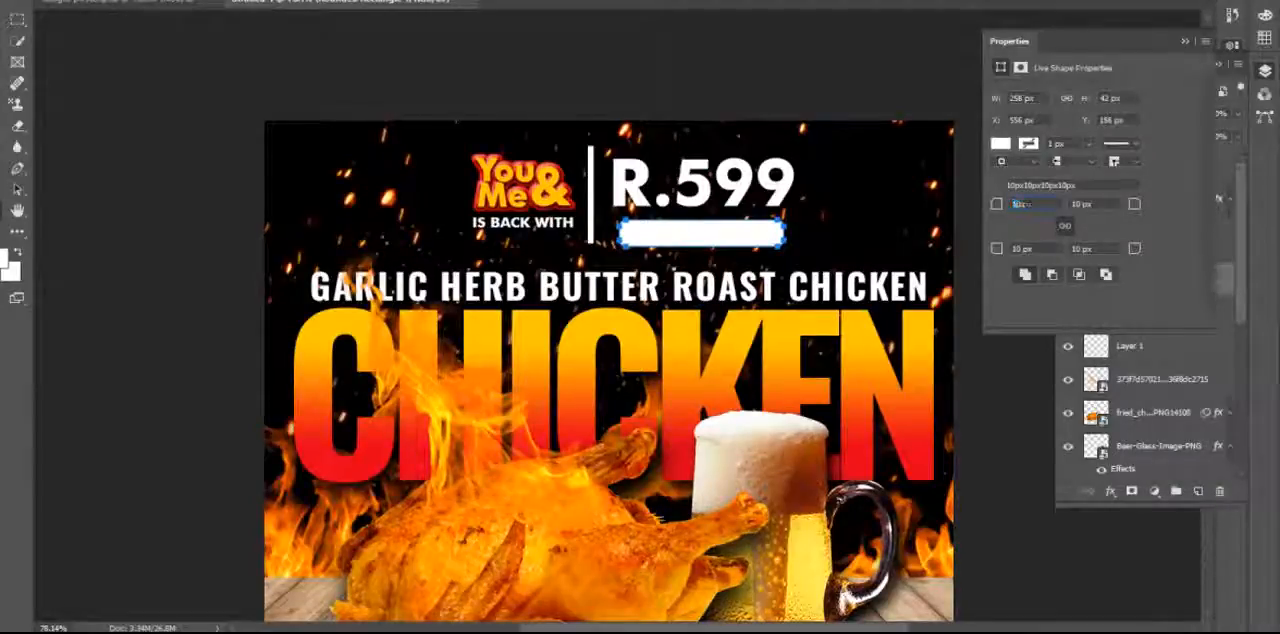
pyautogui.write('50')
pyautogui.press('Return')
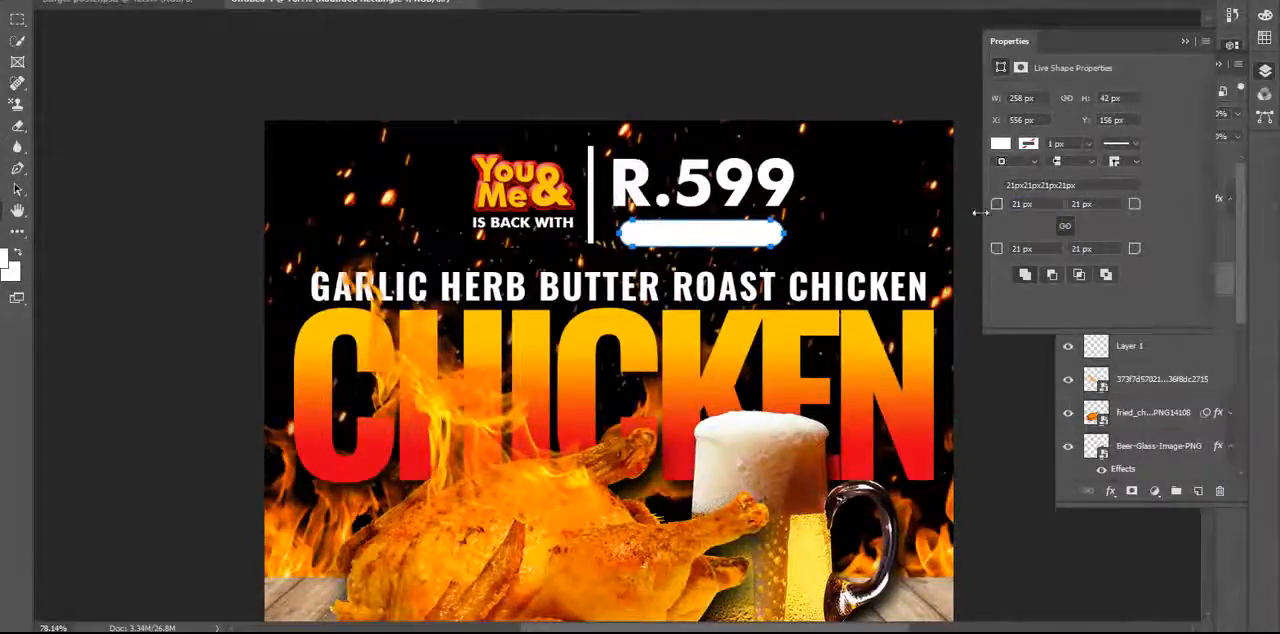
# Change the fill of the rounded rectangle below the price to red.
pyautogui.click(1000, 144)
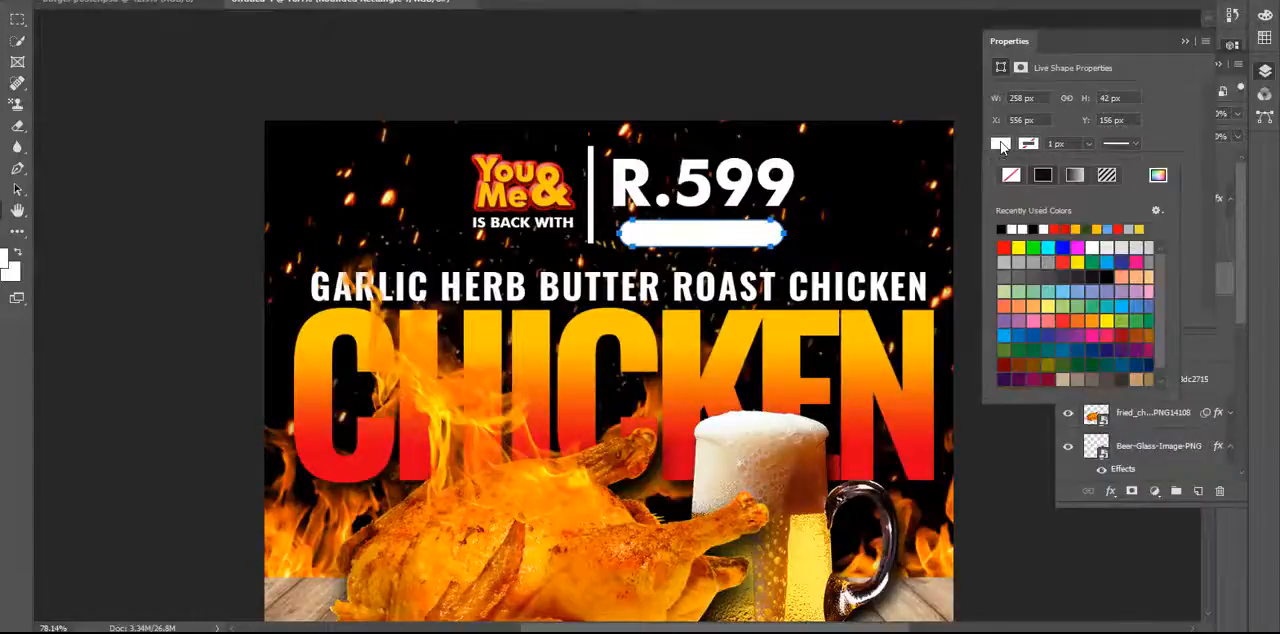
pyautogui.click(1004, 247)
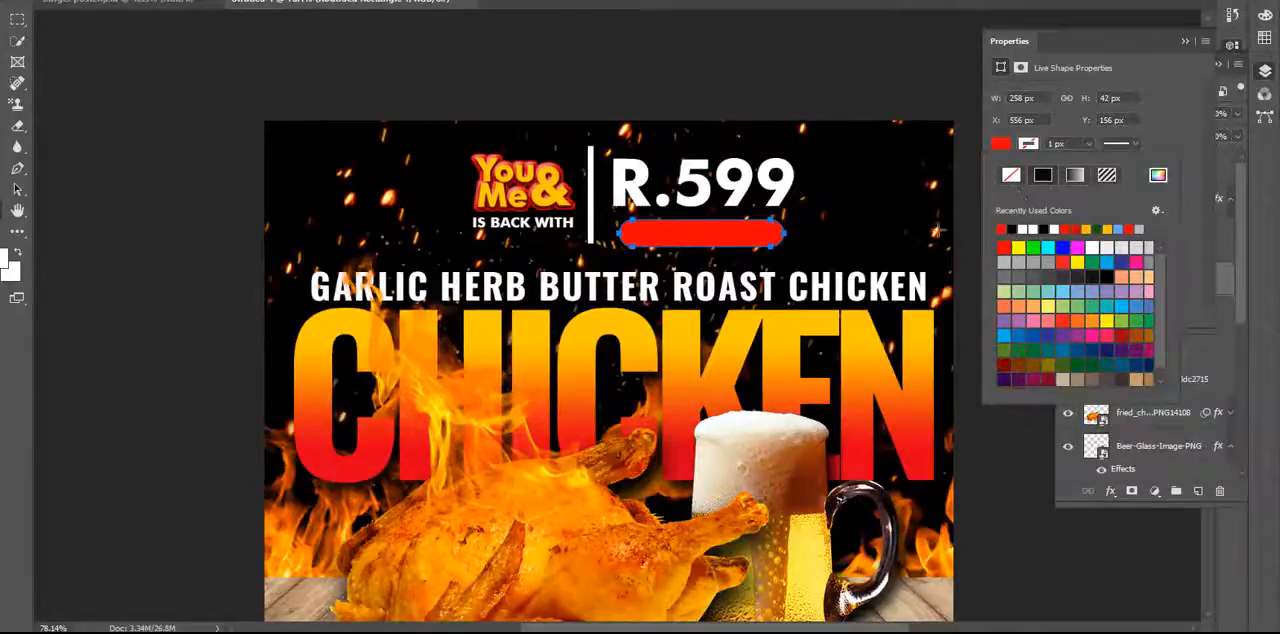
pyautogui.click(17, 3)
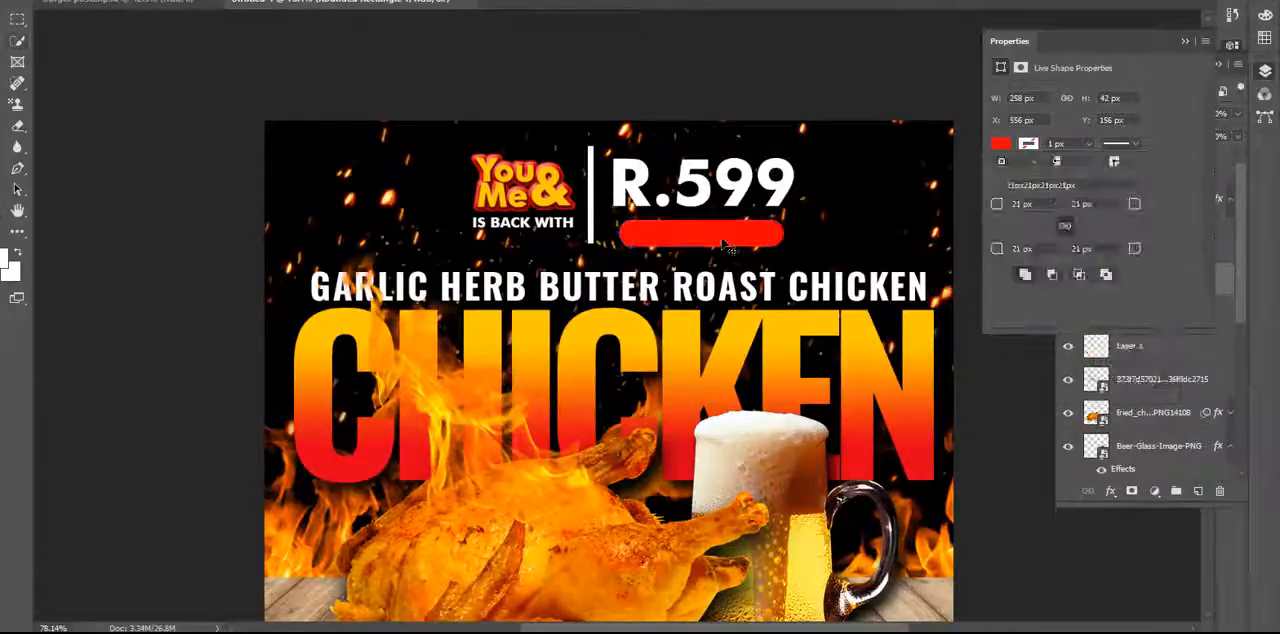
pyautogui.click(1187, 43)
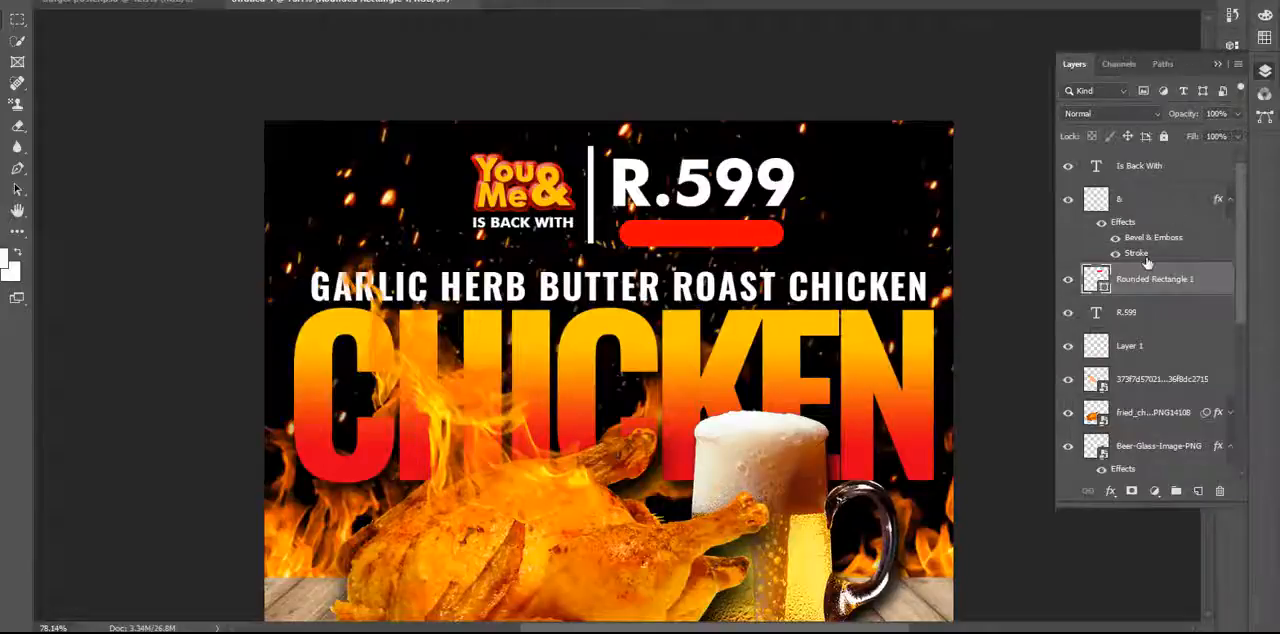
# Try a linear red-to-yellow Gradient Overlay on the red rounded rectangle, and undo it.
pyautogui.click(1112, 492)
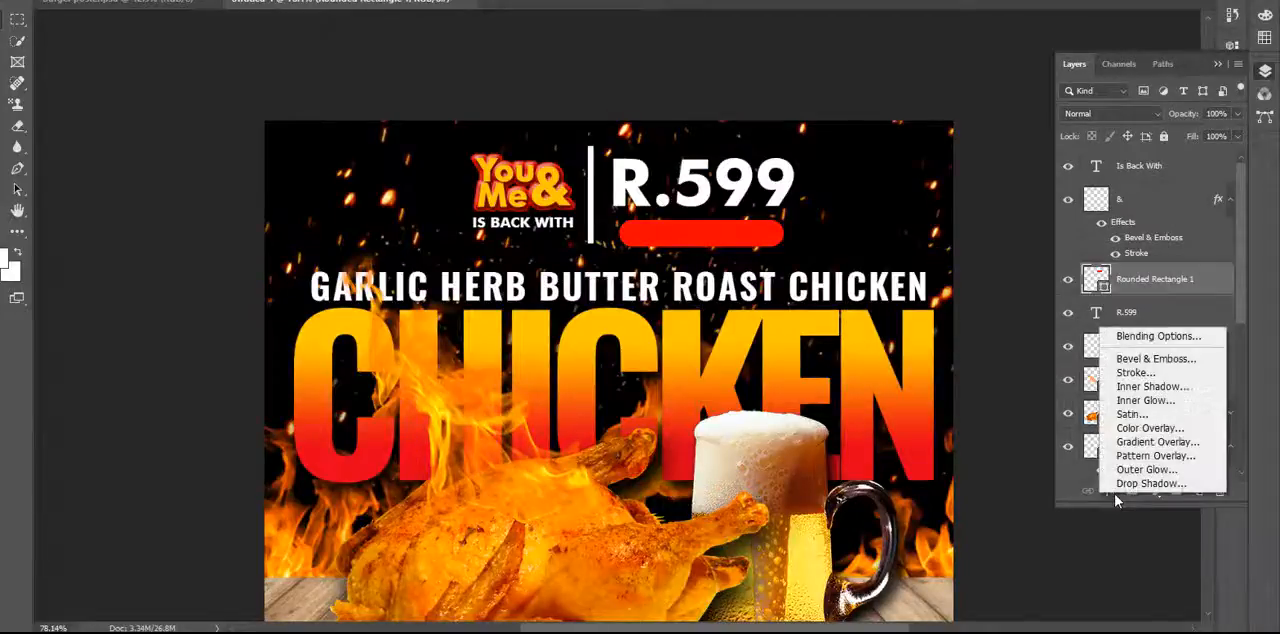
pyautogui.click(1141, 443)
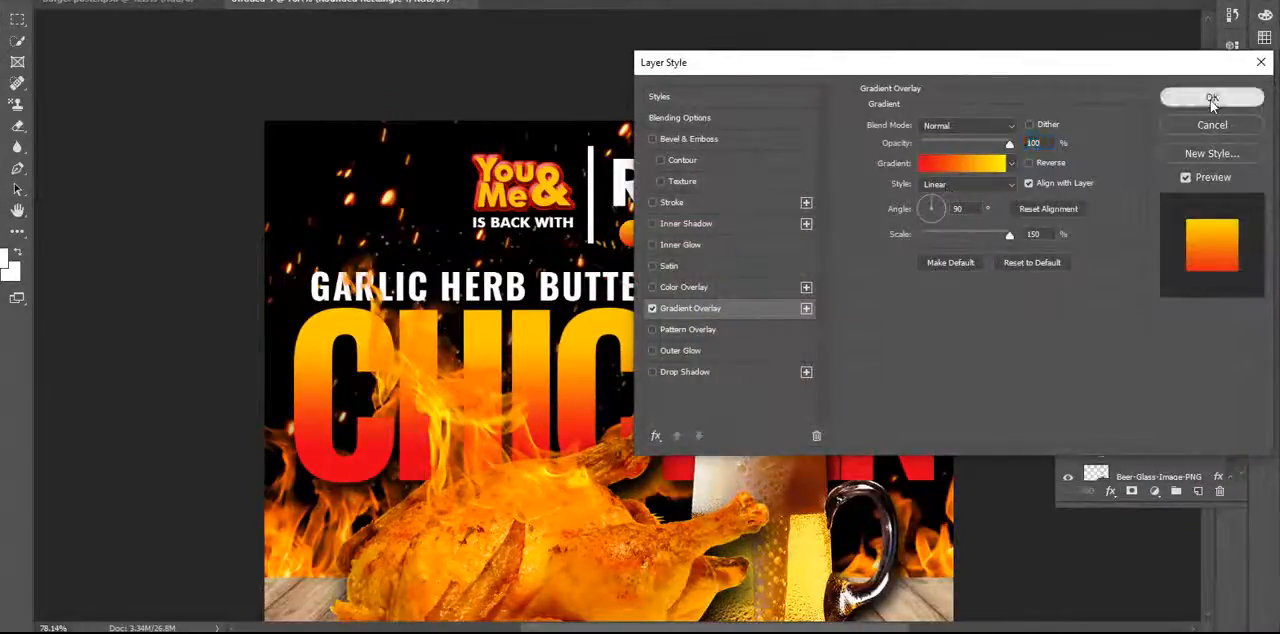
pyautogui.click(1210, 96)
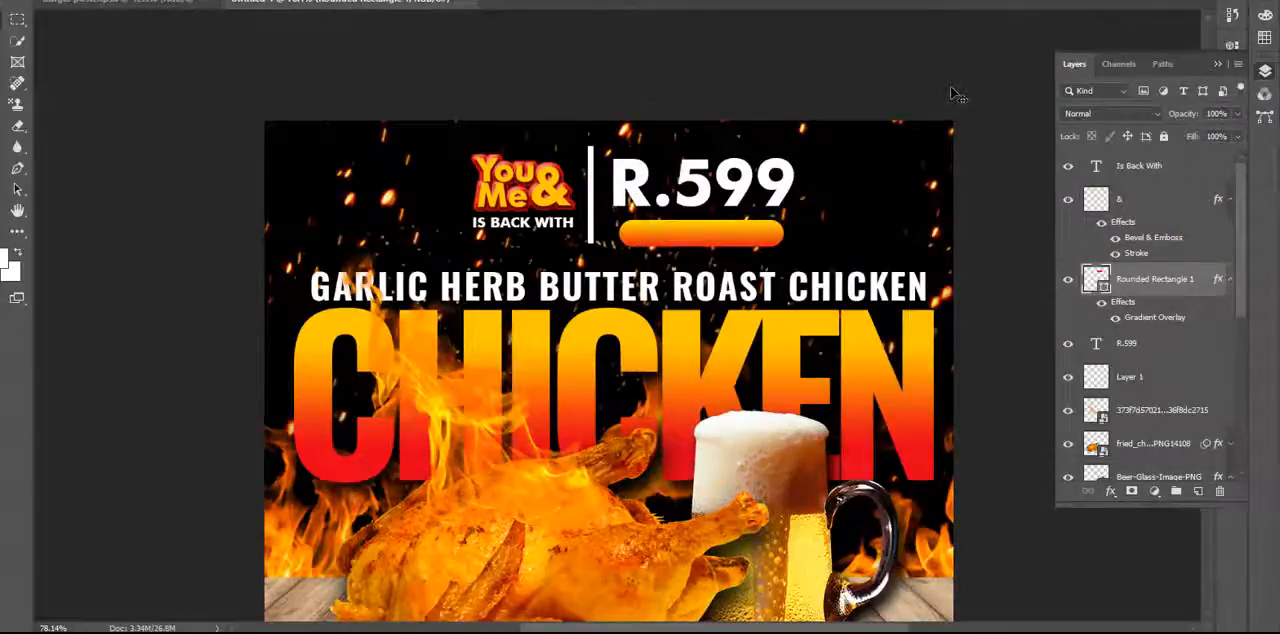
pyautogui.hotkey('ctrl', 'z')
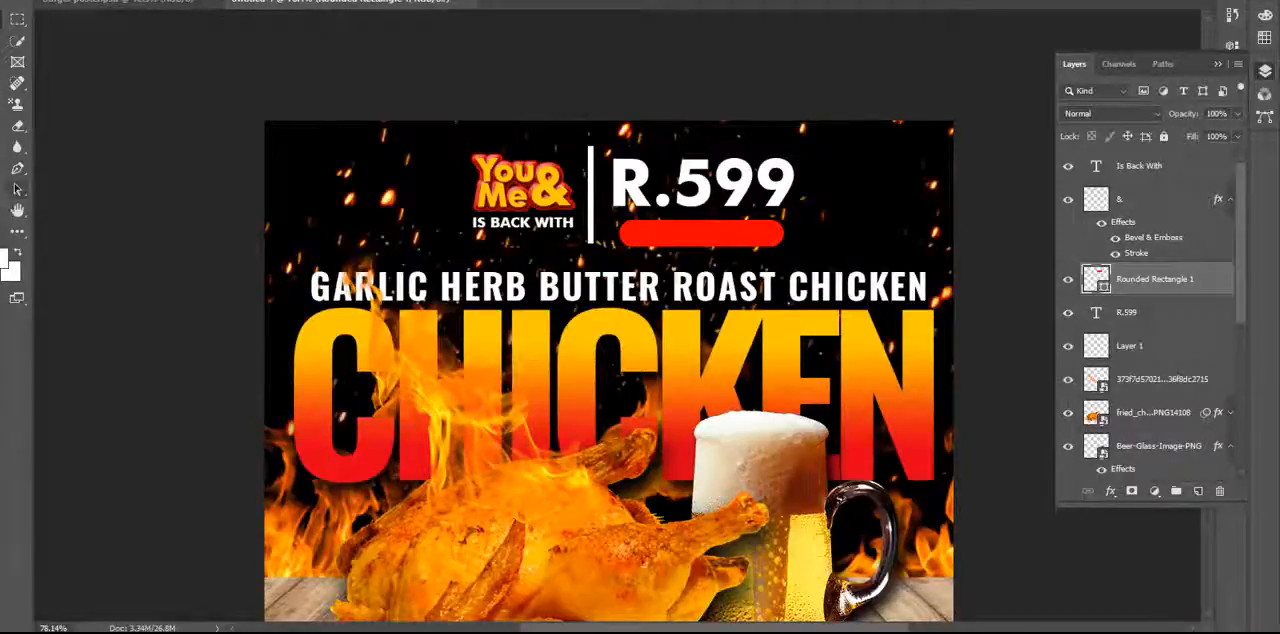
# Add a white text layer reading ORDER NOW above the rounded rectangle layer.
pyautogui.click(17, 188)
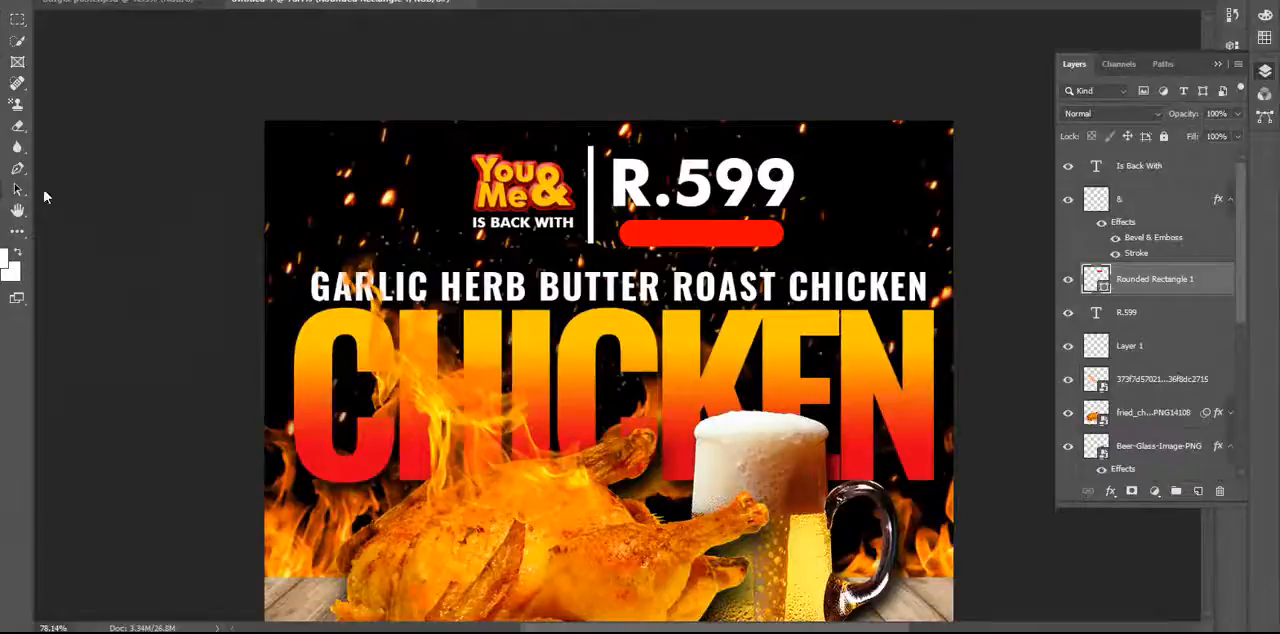
pyautogui.click(351, 210)
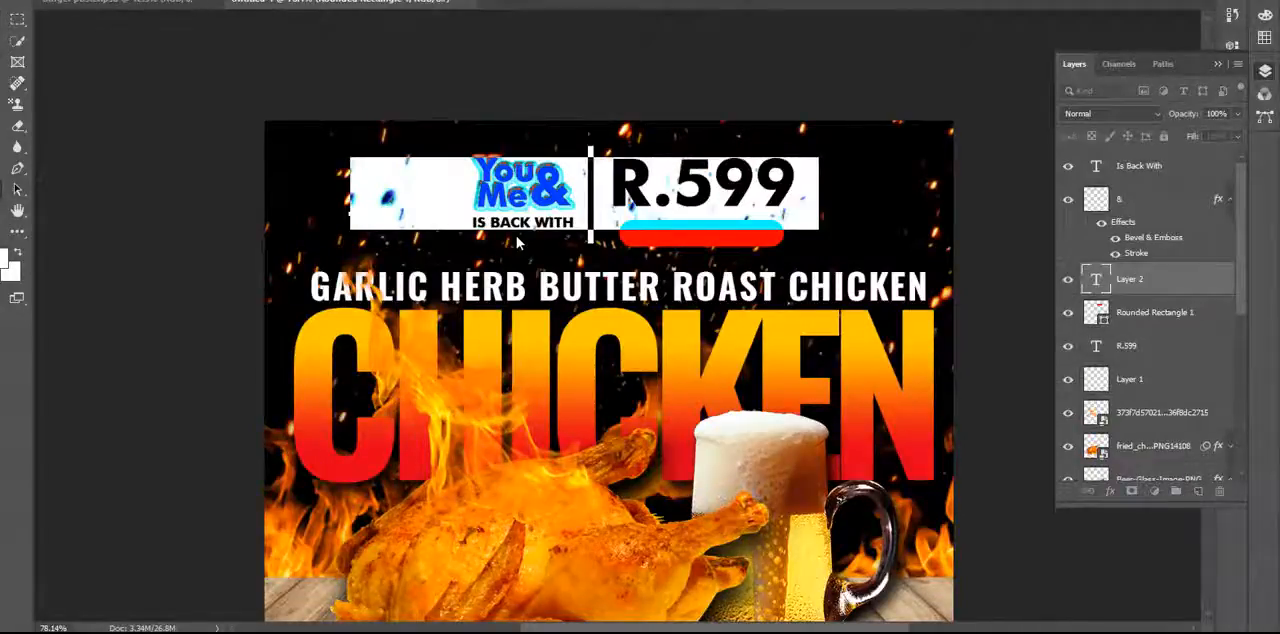
pyautogui.press('Escape')
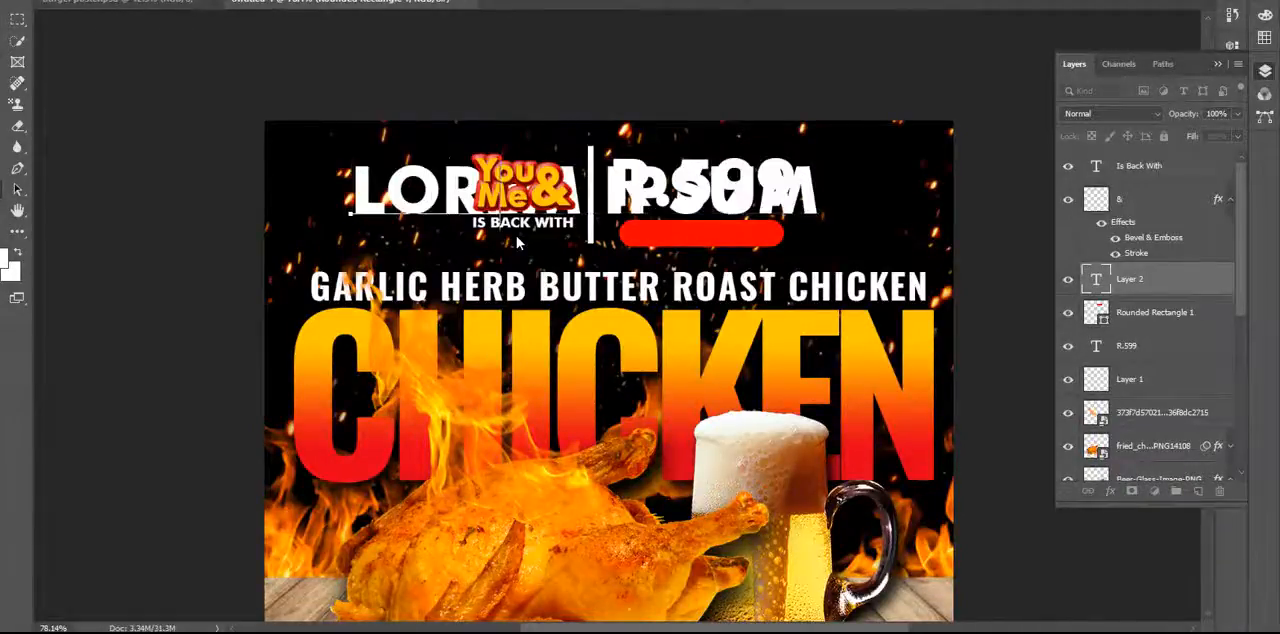
pyautogui.write('ORDER NO')
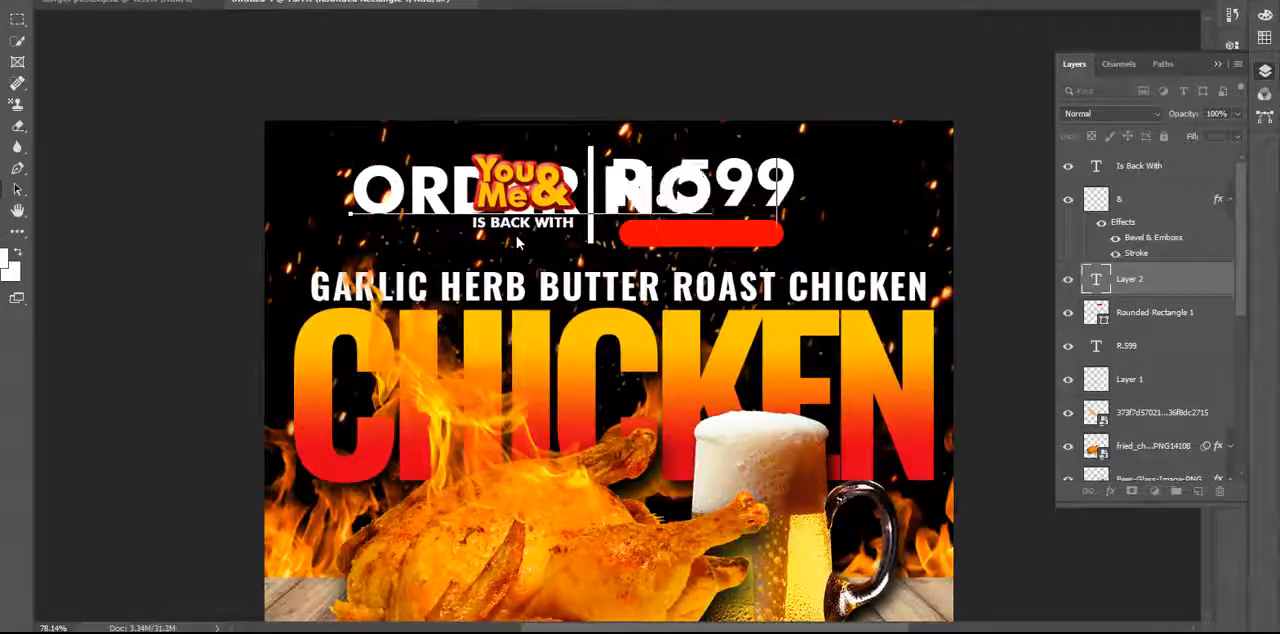
pyautogui.write('W')
pyautogui.hotkey('ctrl', 'Return')
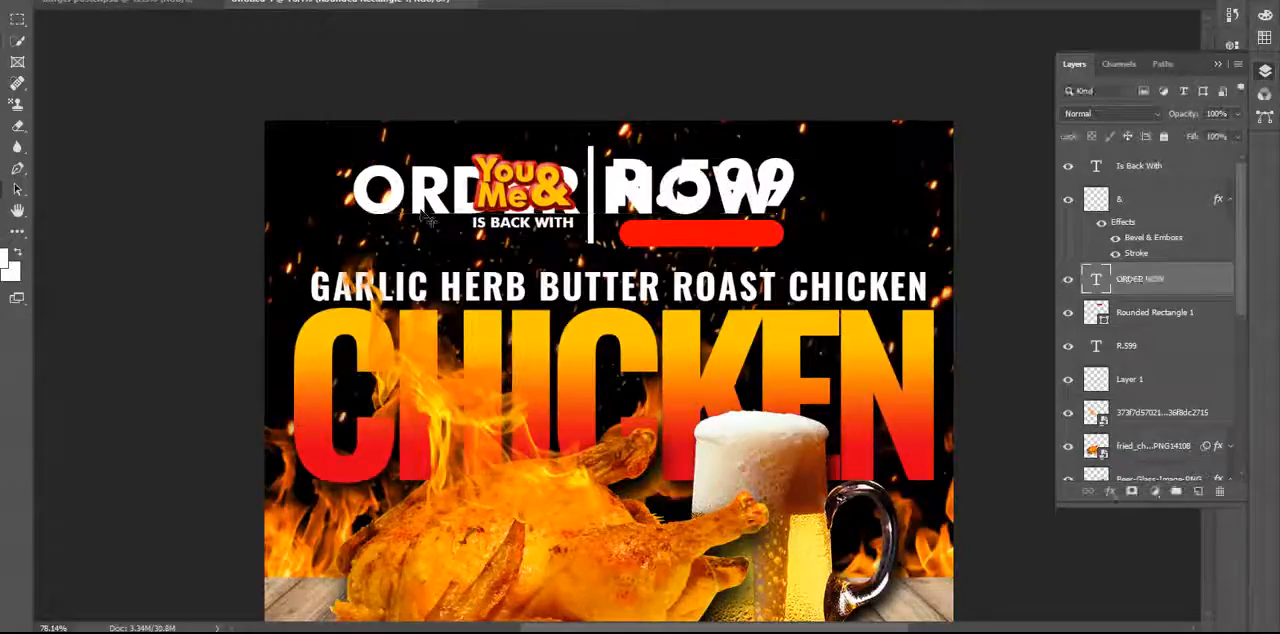
# Reduce the ORDER NOW text to 21.37 pt and center it on the red rounded rectangle.
pyautogui.press('v')
pyautogui.moveTo(422, 212); pyautogui.dragTo(660, 267)
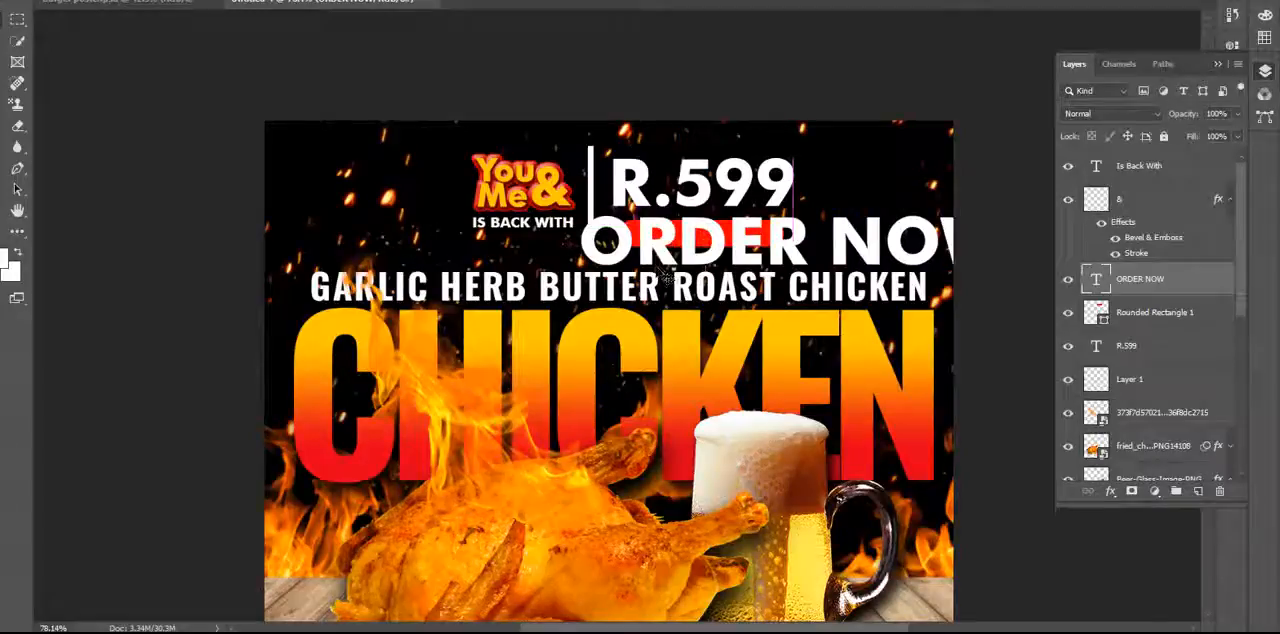
pyautogui.click(1218, 64)
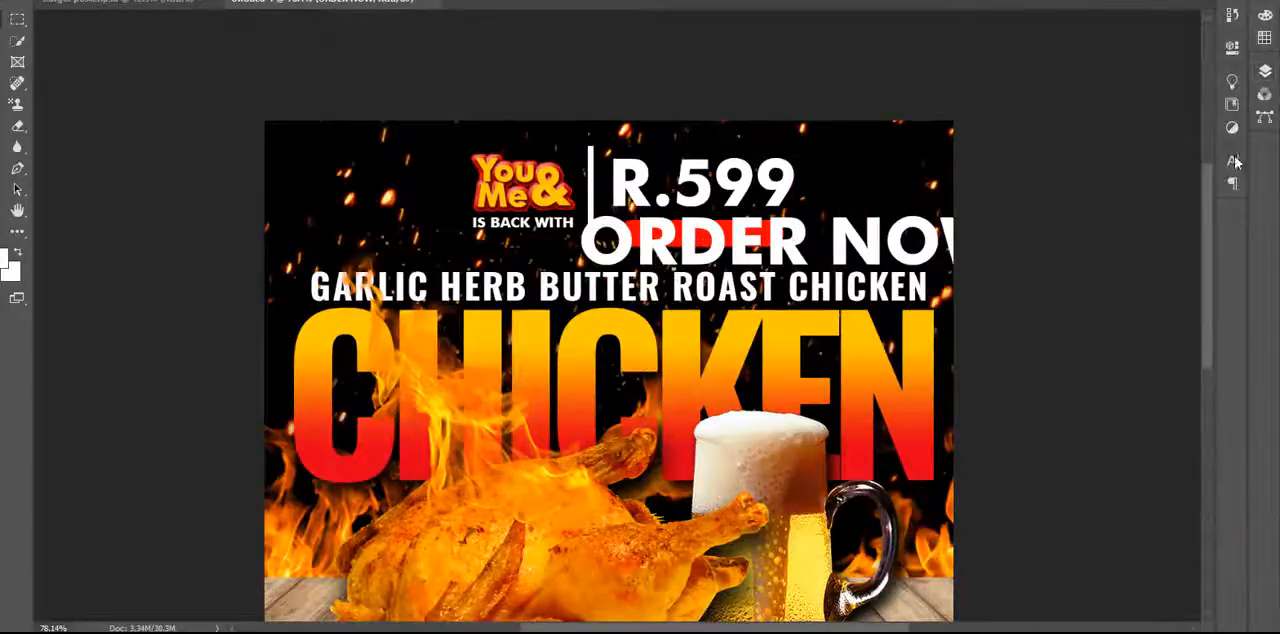
pyautogui.click(1232, 160)
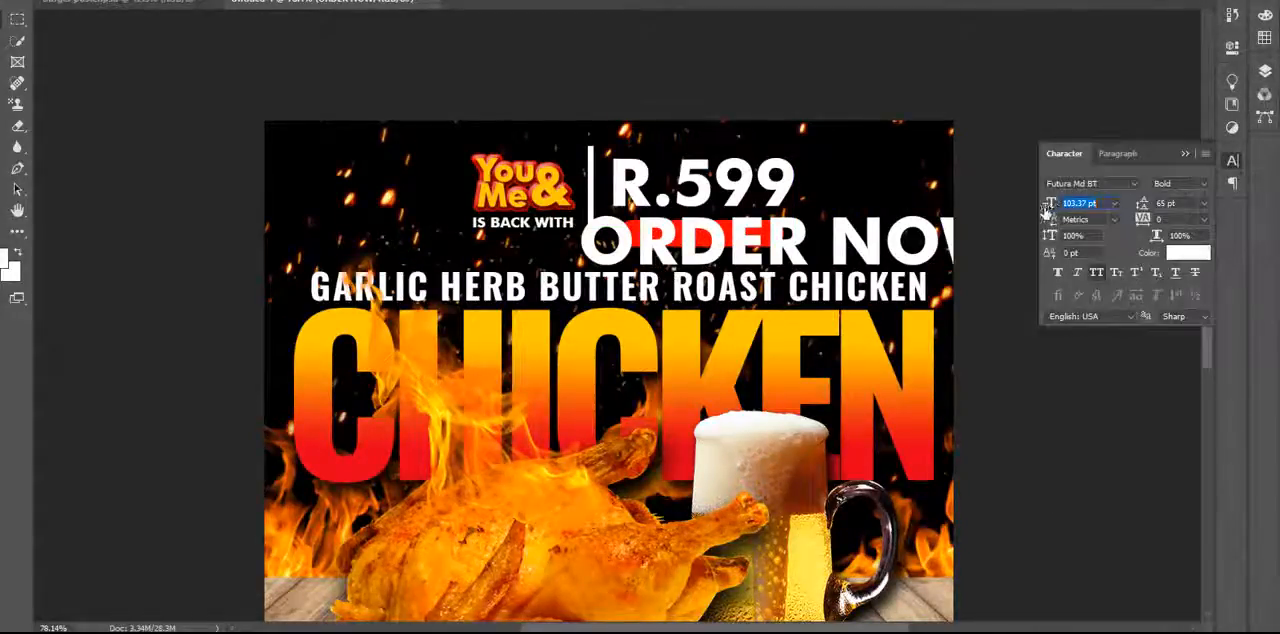
pyautogui.moveTo(1050, 210); pyautogui.dragTo(994, 210)
pyautogui.moveTo(646, 265); pyautogui.dragTo(727, 240)
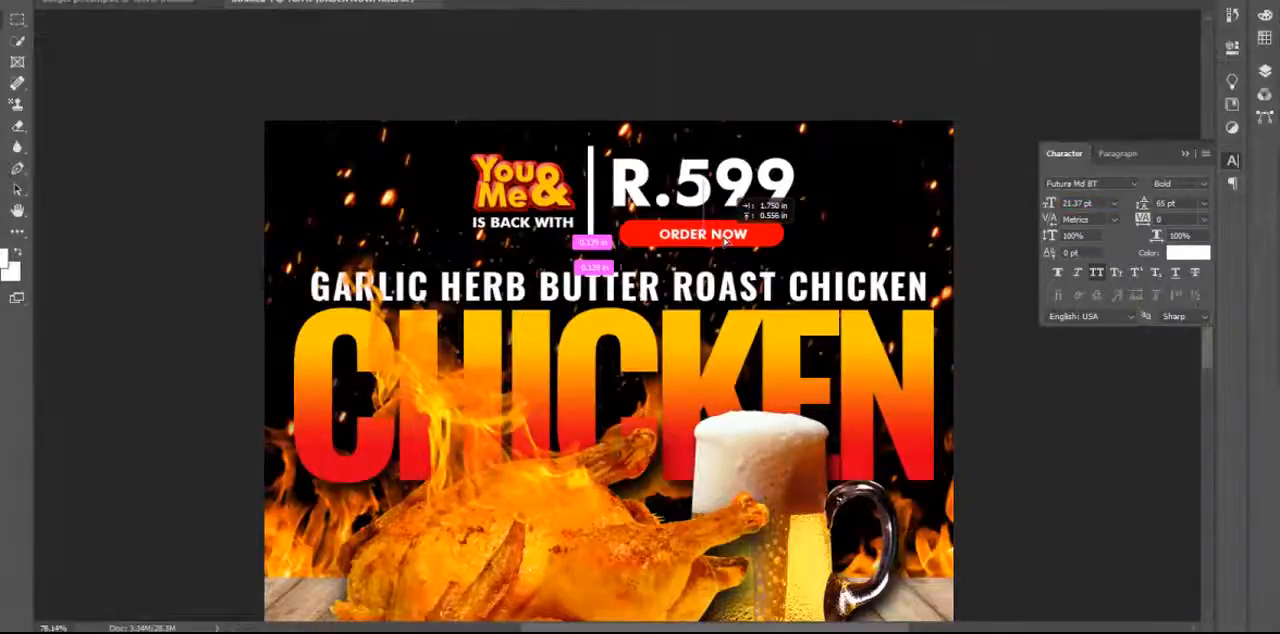
pyautogui.moveTo(726, 241); pyautogui.dragTo(726, 241)
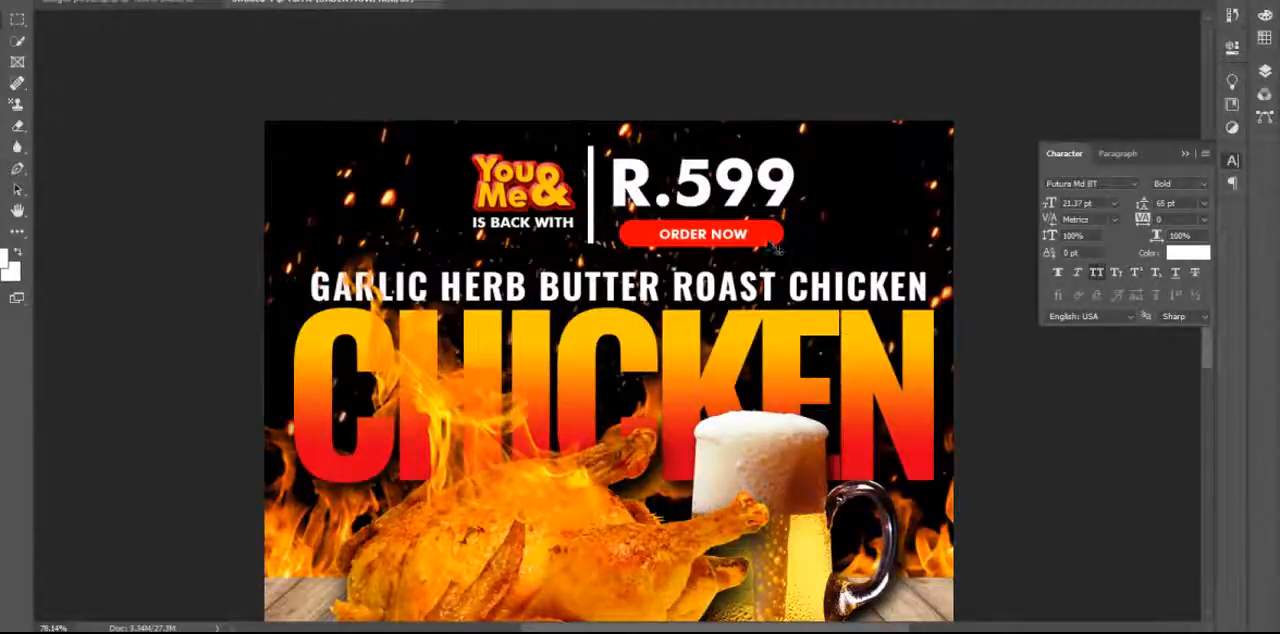
pyautogui.click(1185, 154)
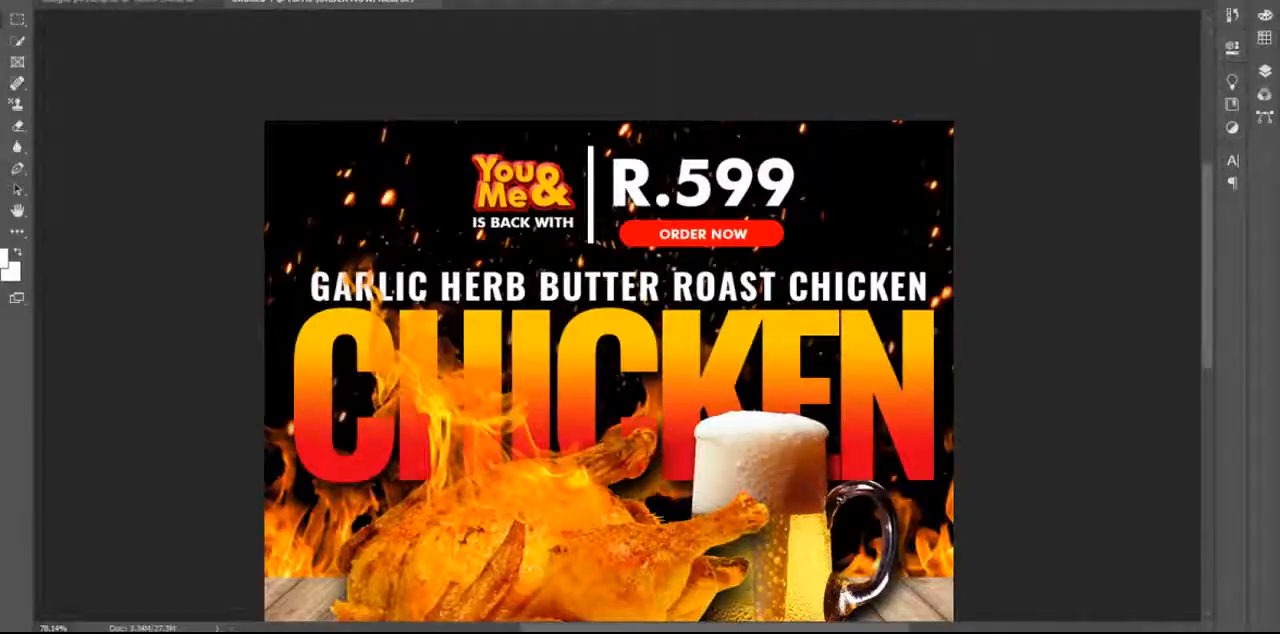
pyautogui.click(277, 0)
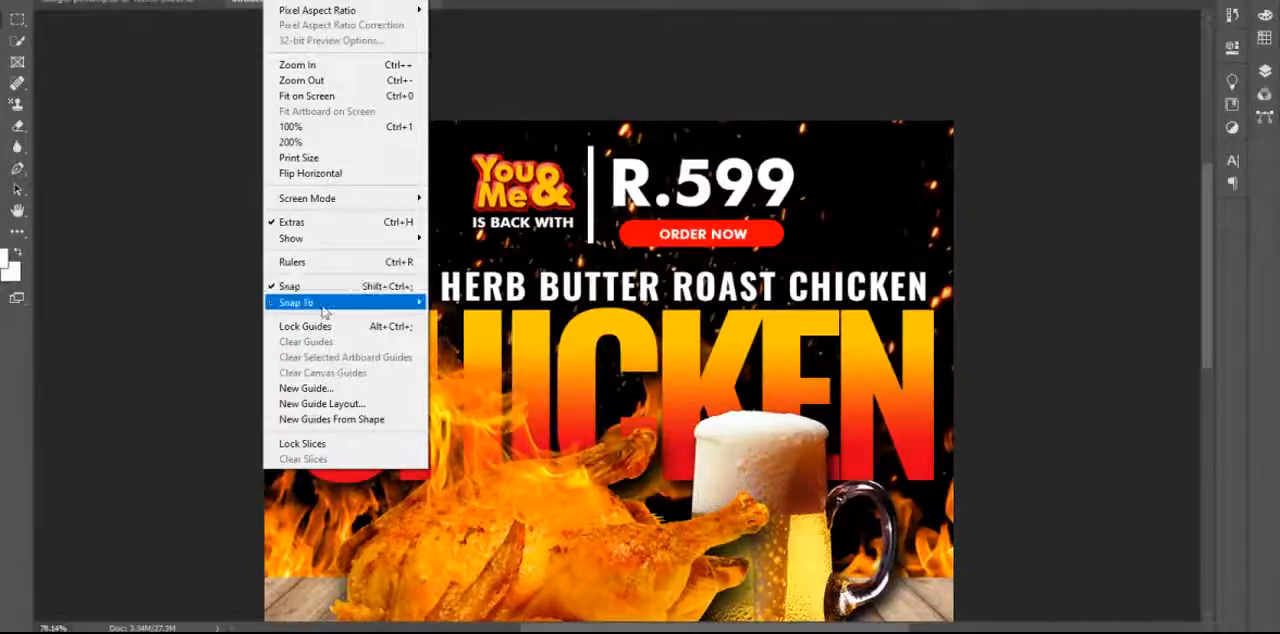
pyautogui.moveTo(322, 303)
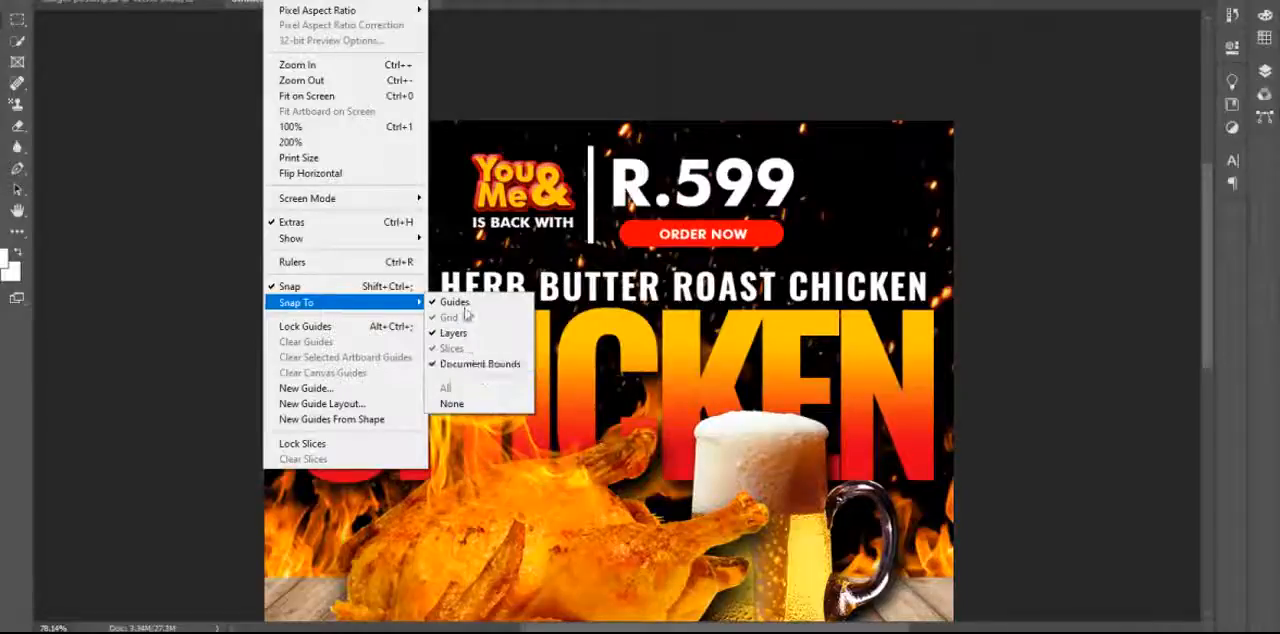
pyautogui.click(666, 54)
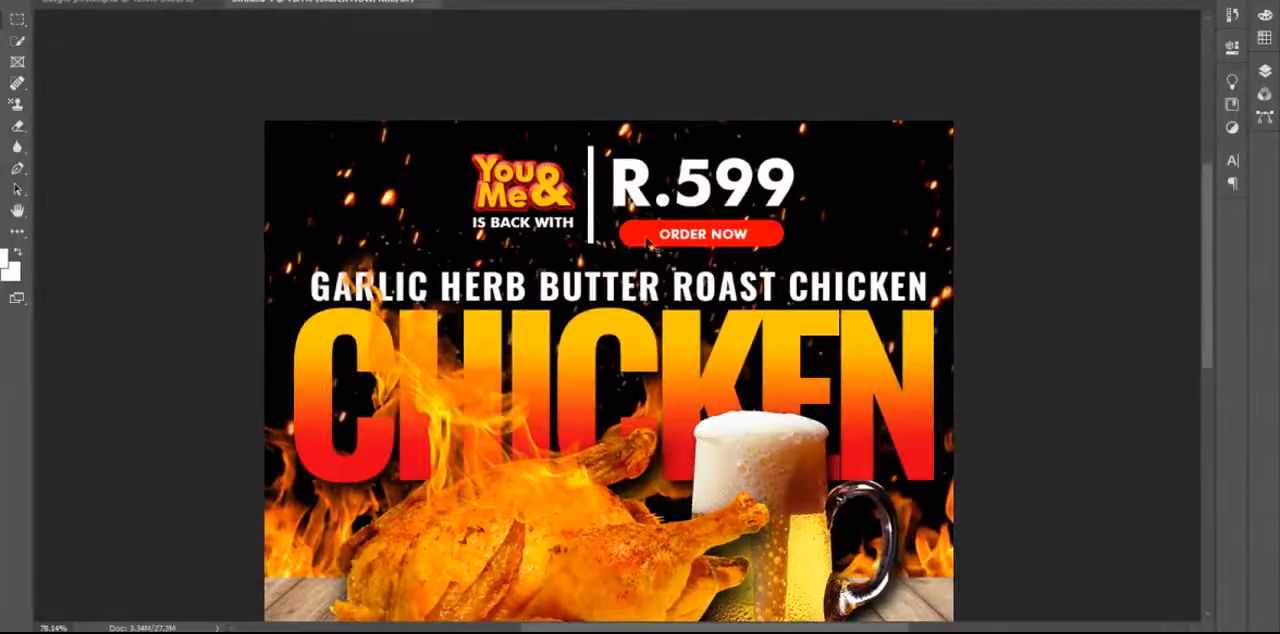
# Move the R.599 price slightly up and toward the divider, widening the gap above the ORDER NOW button.
pyautogui.scroll(2, 659, 246)
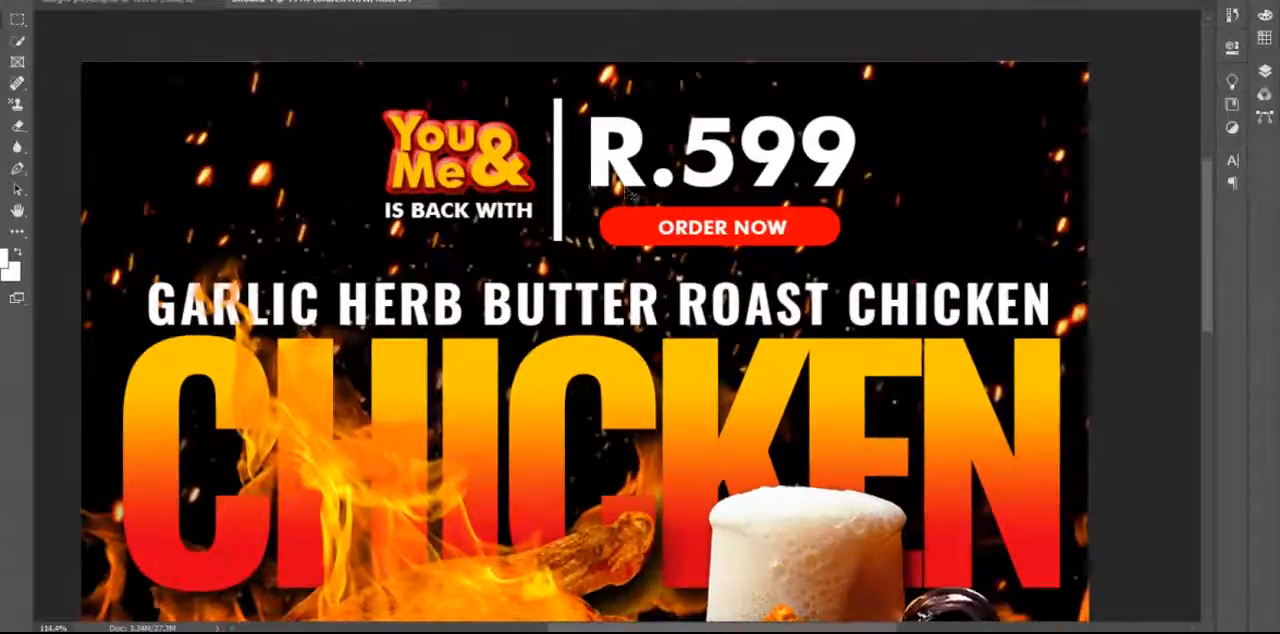
pyautogui.click(627, 171)
pyautogui.moveTo(627, 171); pyautogui.dragTo(627, 168)
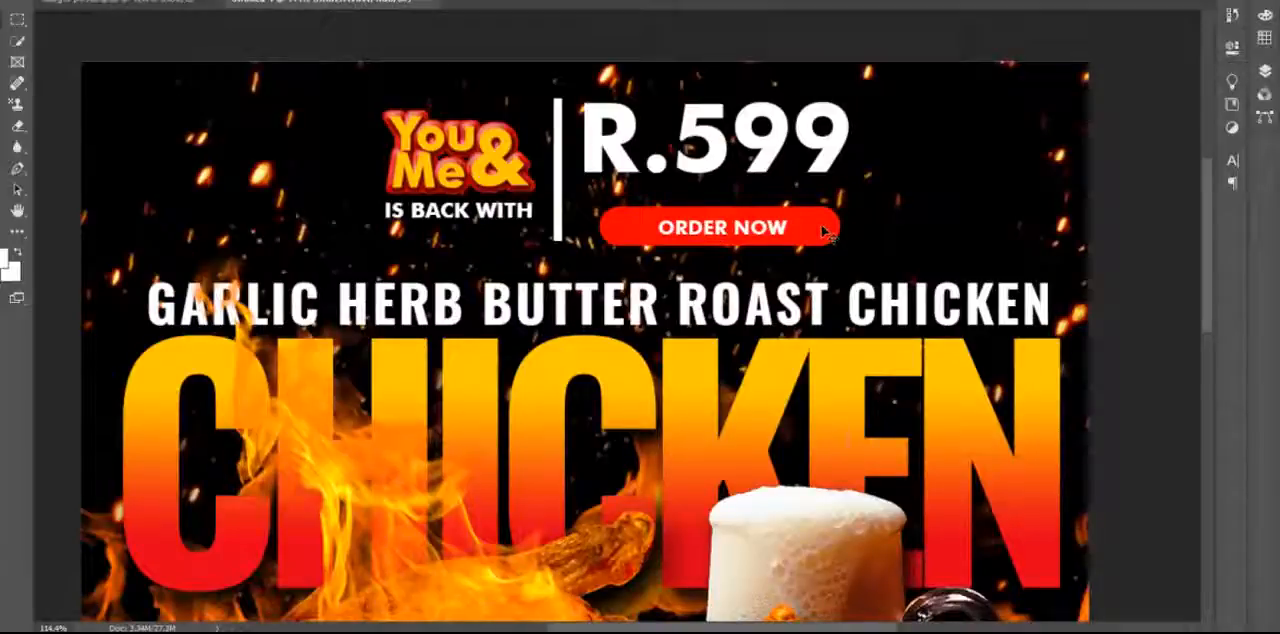
# Move the ORDER NOW button up under the R.599 price, and scale down the logo, tagline, price and button text around the divider.
pyautogui.moveTo(810, 224); pyautogui.dragTo(802, 204)
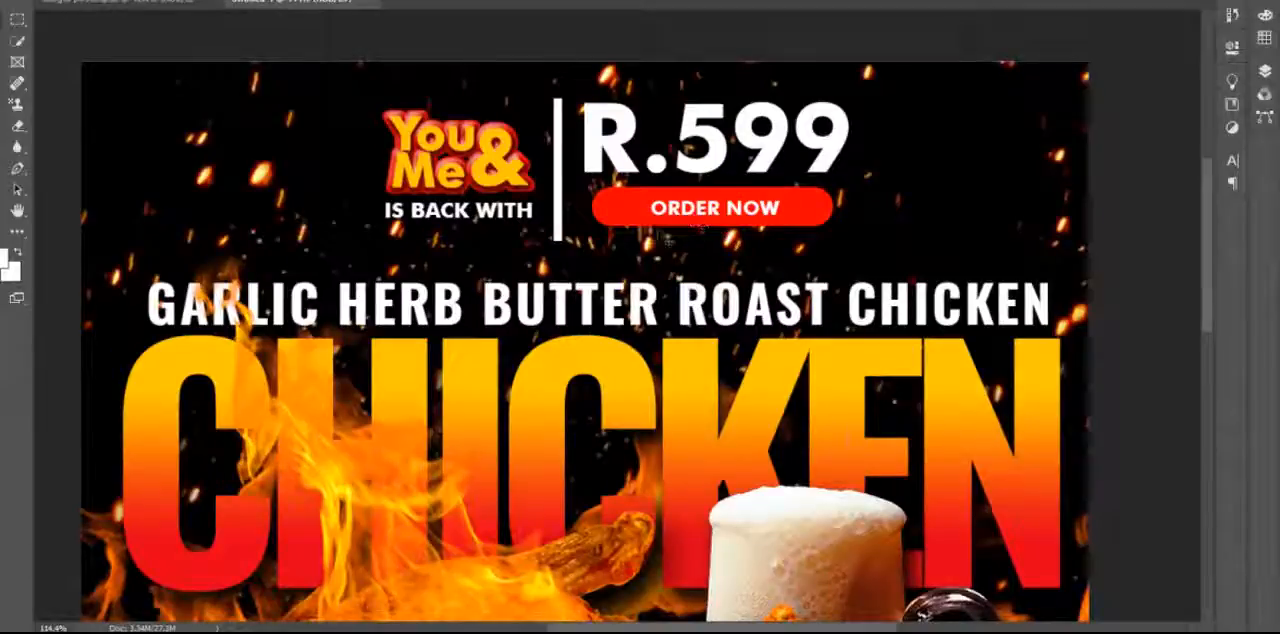
pyautogui.click(557, 183)
pyautogui.click(530, 195)
pyautogui.click(1264, 71)
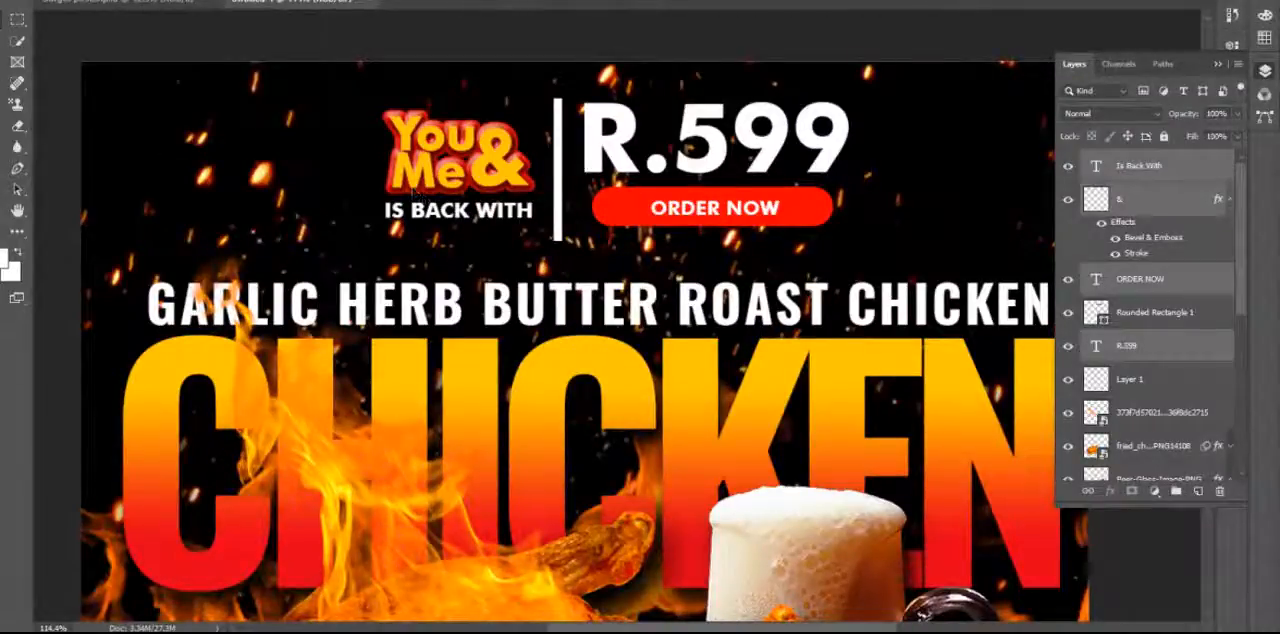
pyautogui.click(44, 0)
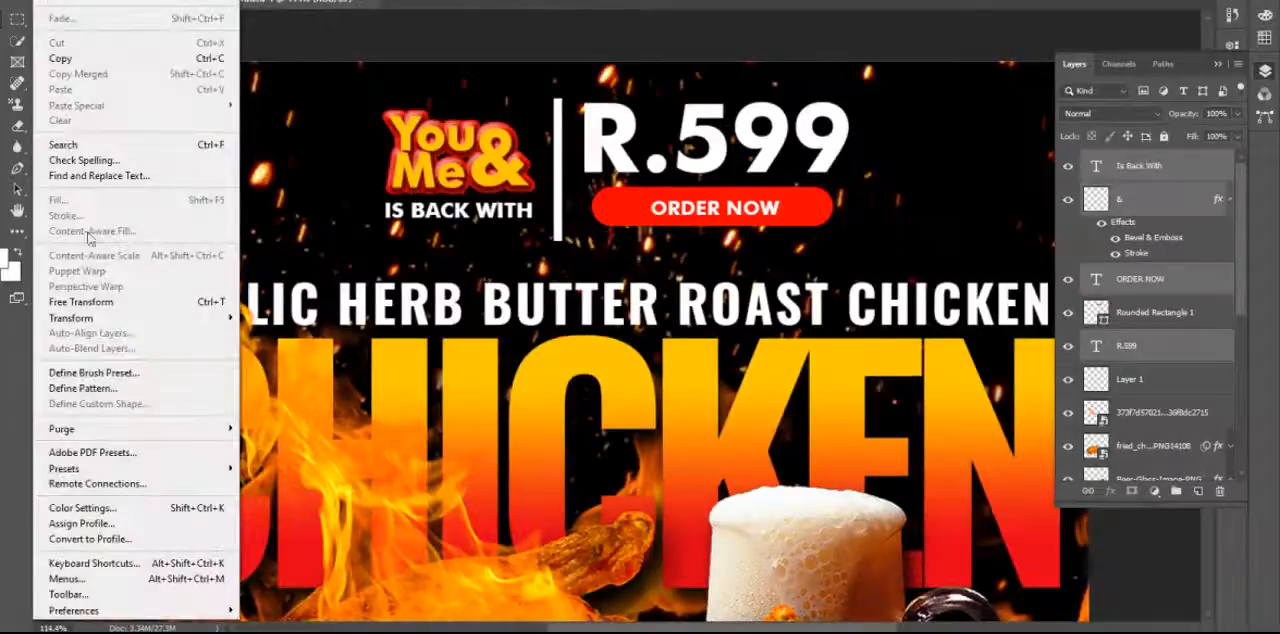
pyautogui.click(114, 304)
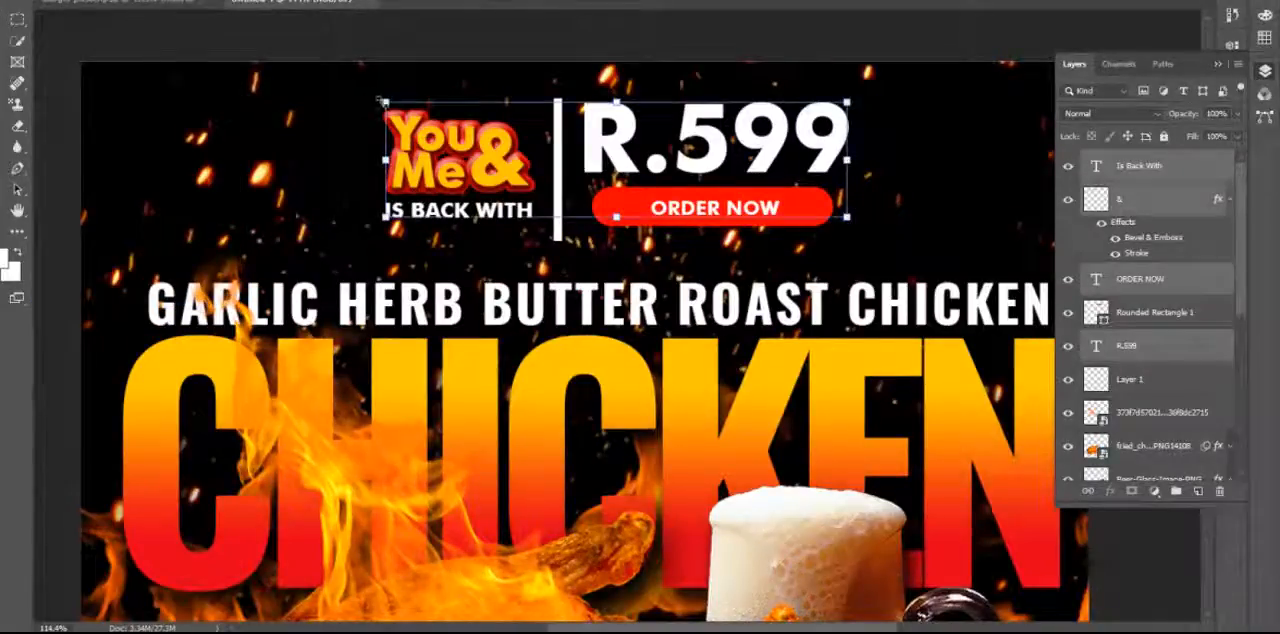
pyautogui.moveTo(383, 102); pyautogui.dragTo(446, 140)
pyautogui.hotkey('ctrl', 'z')
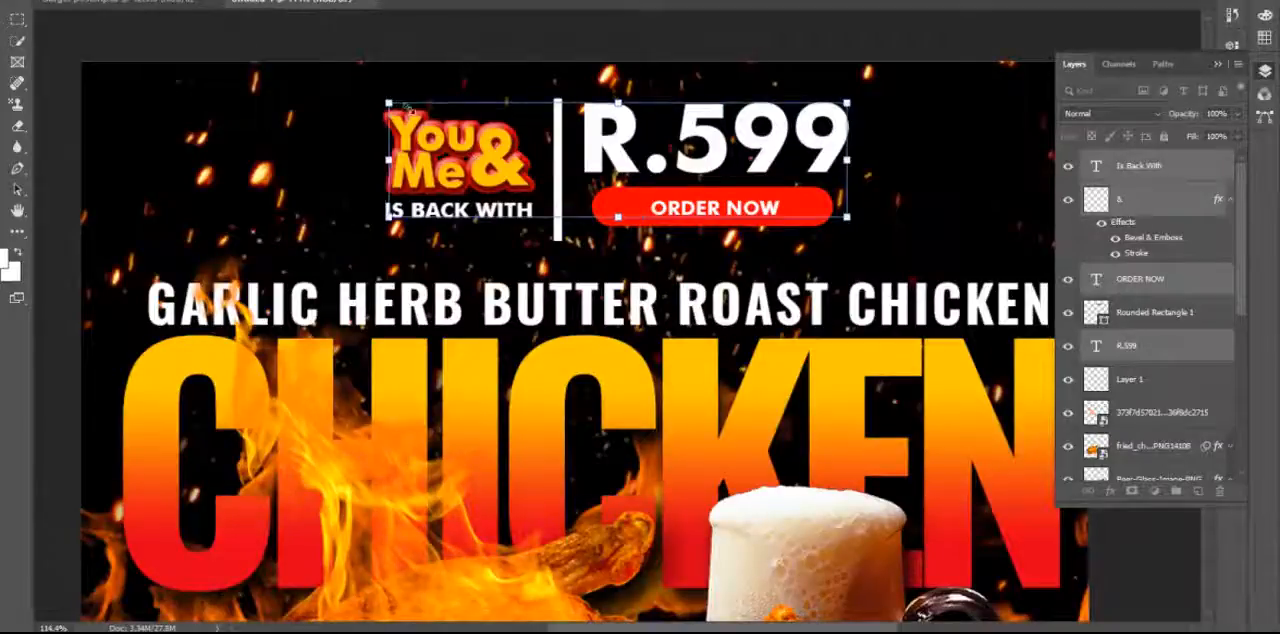
pyautogui.moveTo(386, 102); pyautogui.dragTo(428, 118)
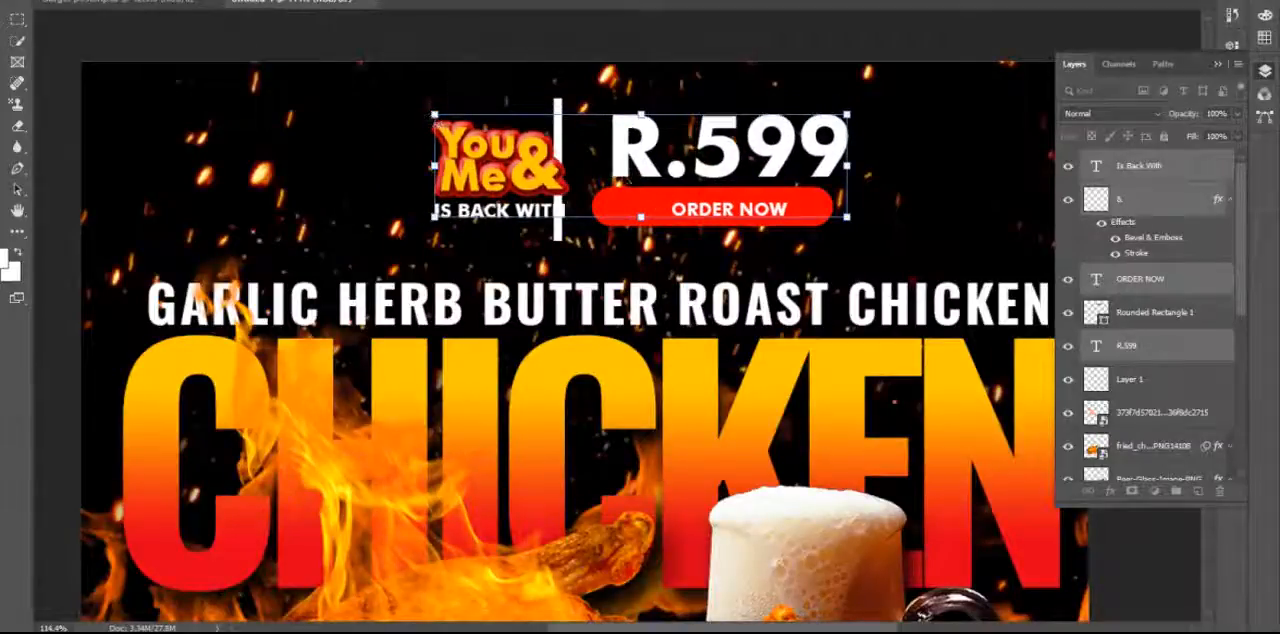
pyautogui.moveTo(622, 160); pyautogui.dragTo(592, 152)
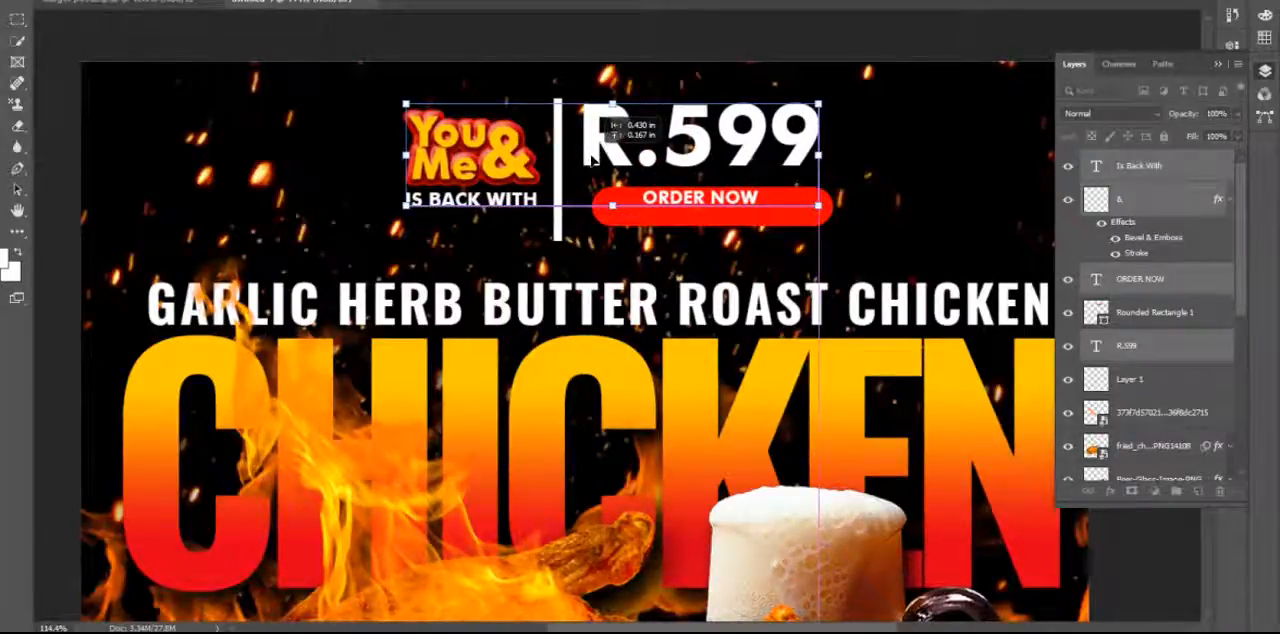
pyautogui.moveTo(593, 157); pyautogui.dragTo(592, 161)
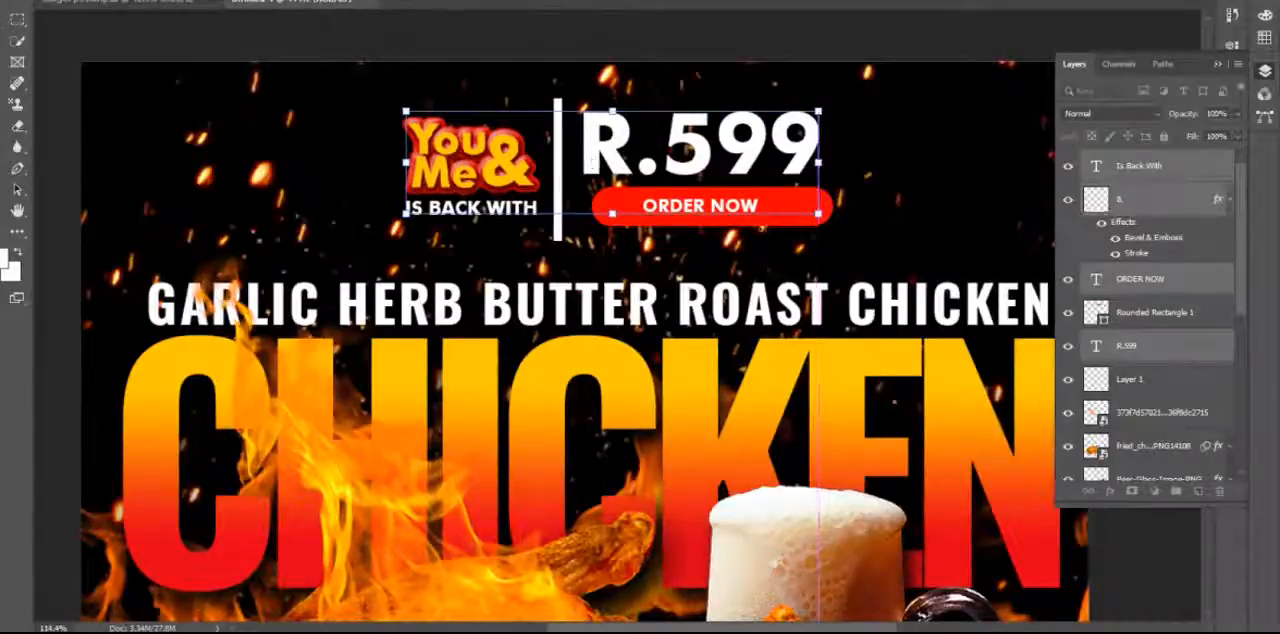
# Shrink the red rounded rectangle in width and height to fit the smaller ORDER NOW text and price.
pyautogui.click(811, 223)
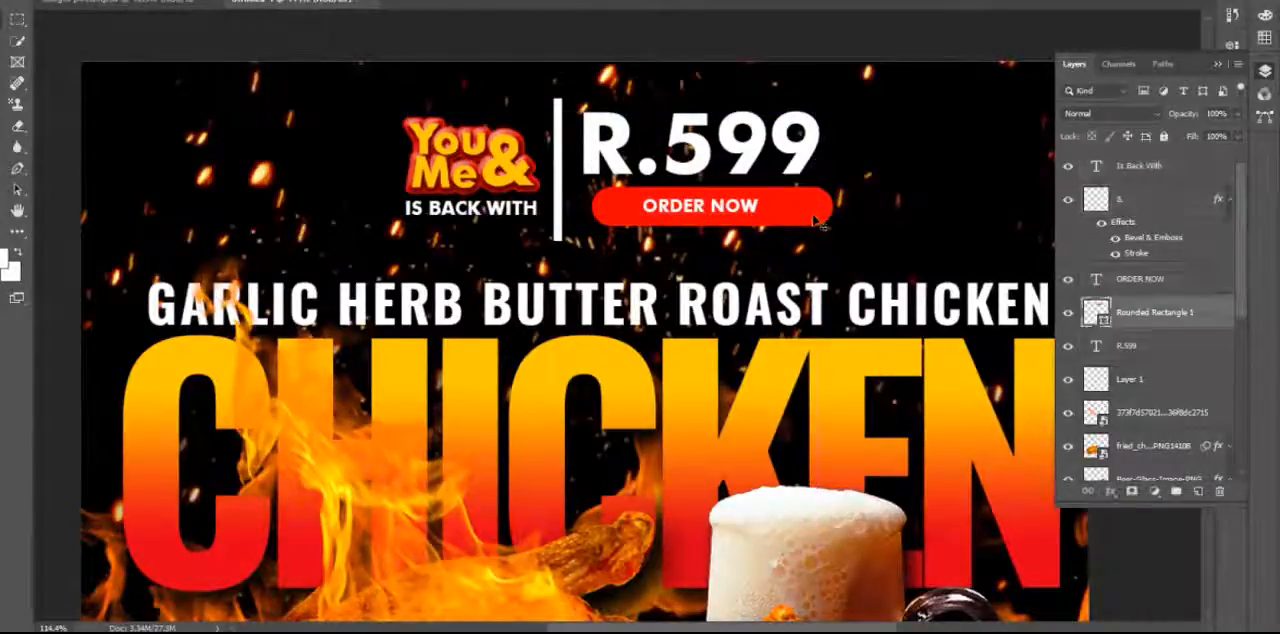
pyautogui.hotkey('ctrl', 't')
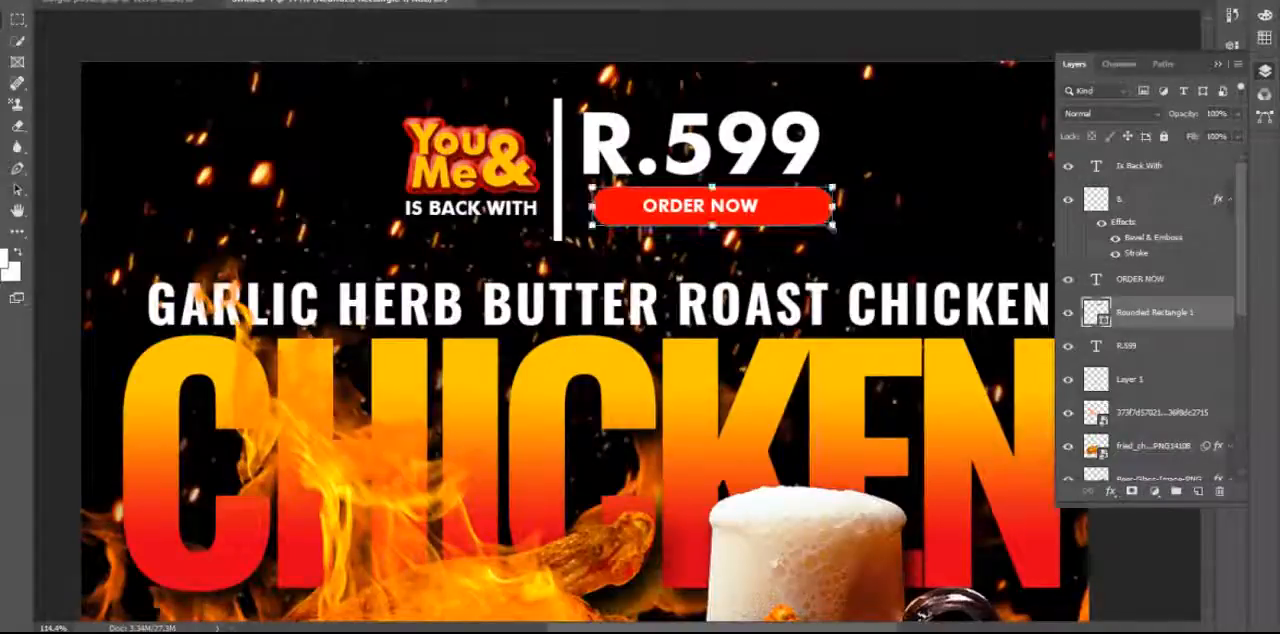
pyautogui.moveTo(833, 226); pyautogui.dragTo(800, 215)
pyautogui.moveTo(719, 201); pyautogui.dragTo(723, 213)
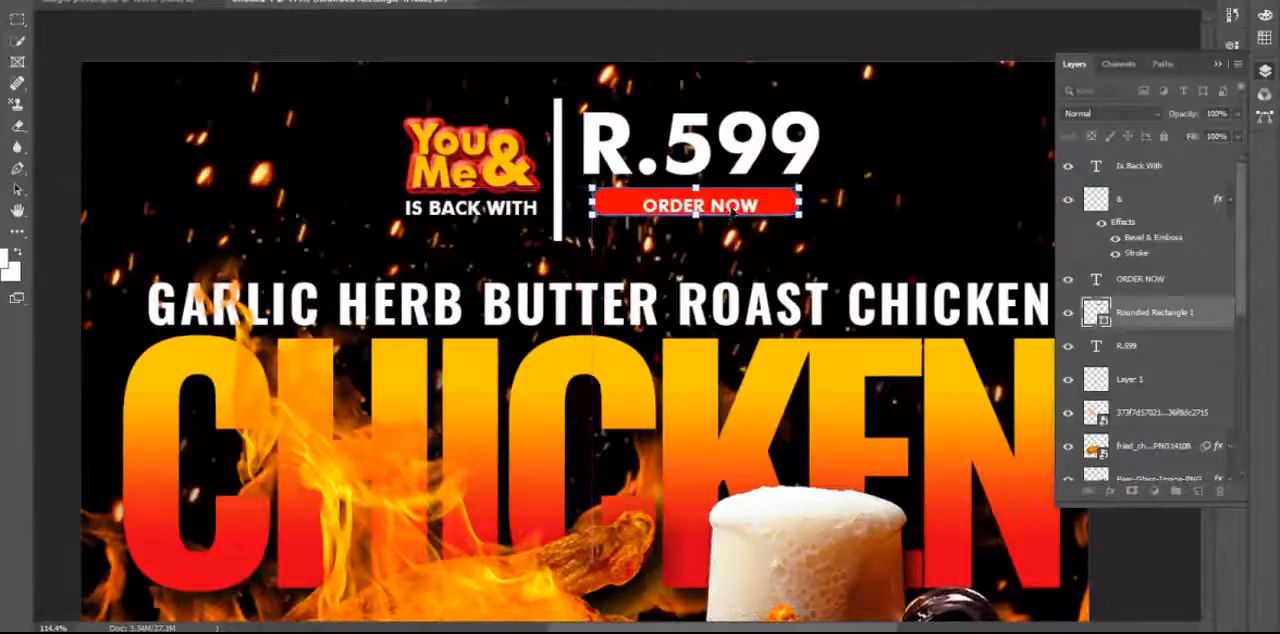
pyautogui.press('Return')
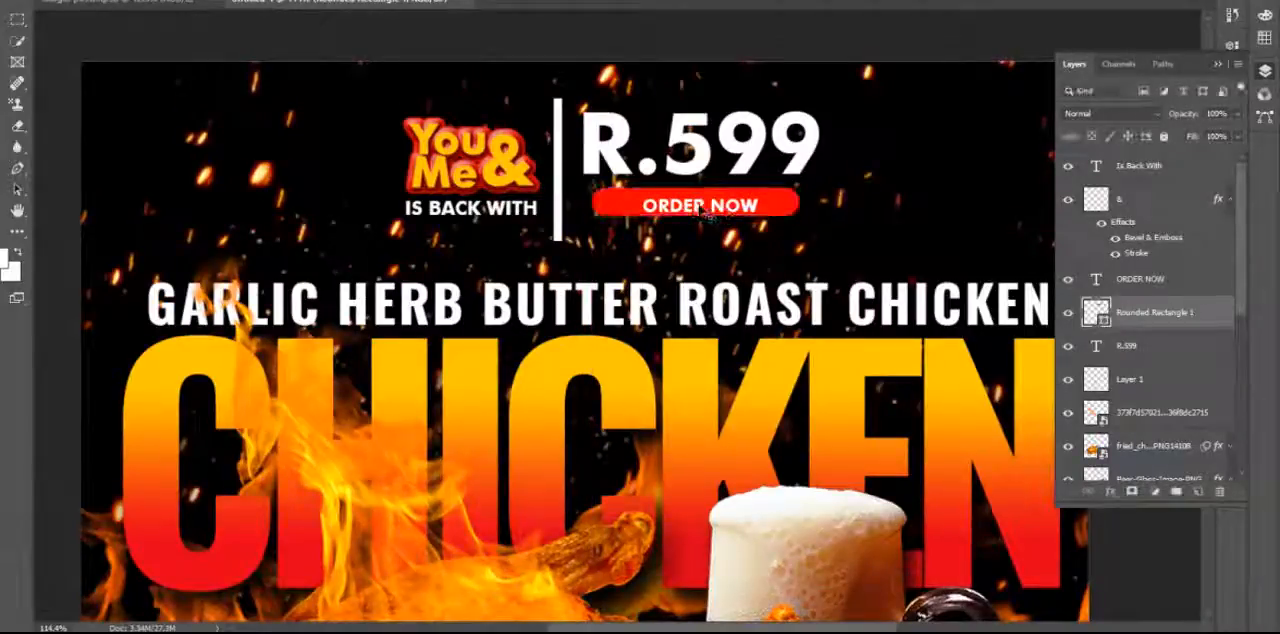
# Center the ORDER NOW text on the reduced red rounded rectangle and deselect its layer.
pyautogui.click(703, 212)
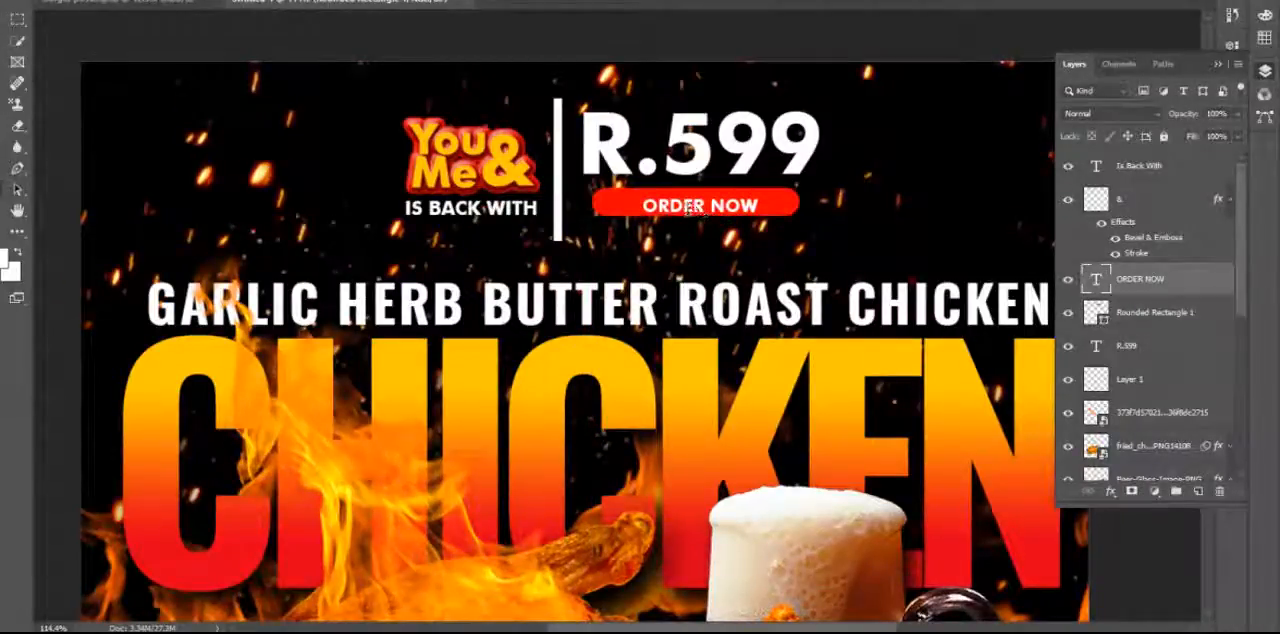
pyautogui.doubleClick(694, 208)
pyautogui.click(762, 243)
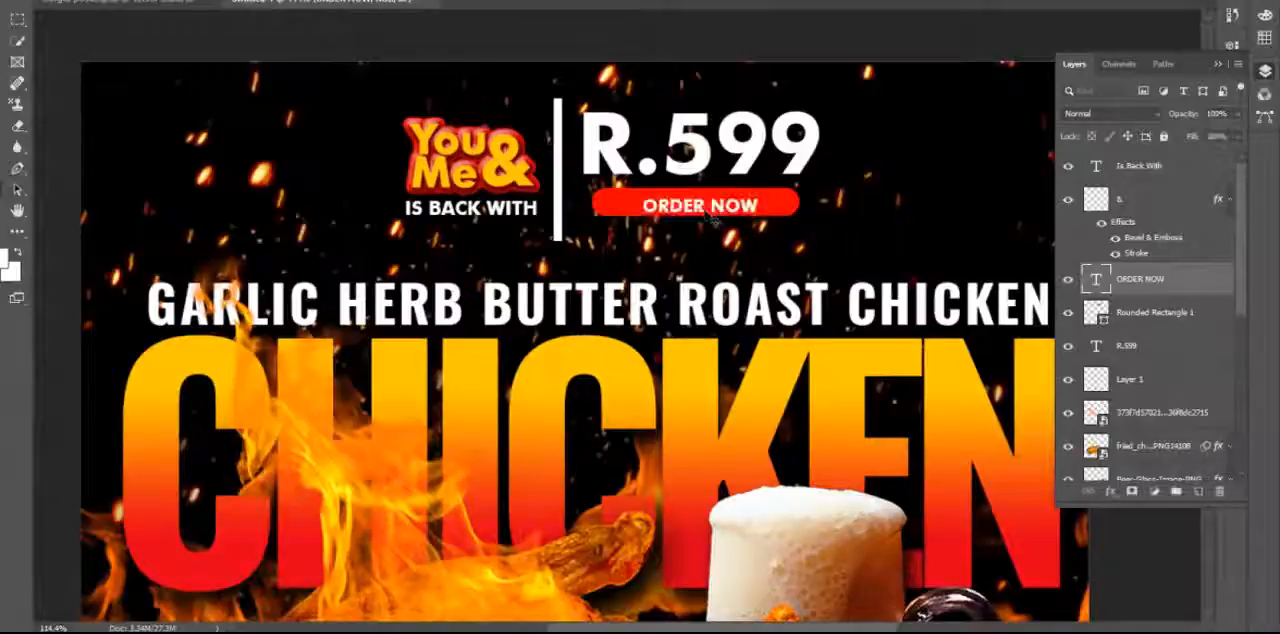
pyautogui.moveTo(703, 210); pyautogui.dragTo(697, 205)
pyautogui.scroll(-3, 685, 257)
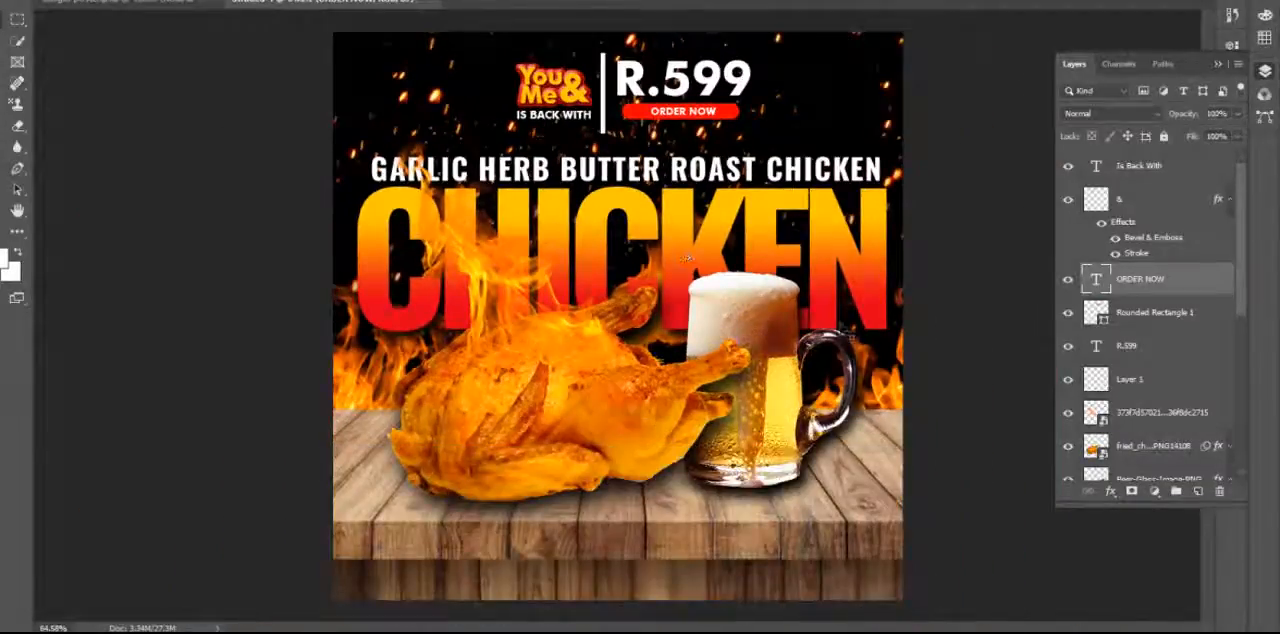
pyautogui.click(950, 258)
pyautogui.click(1219, 65)
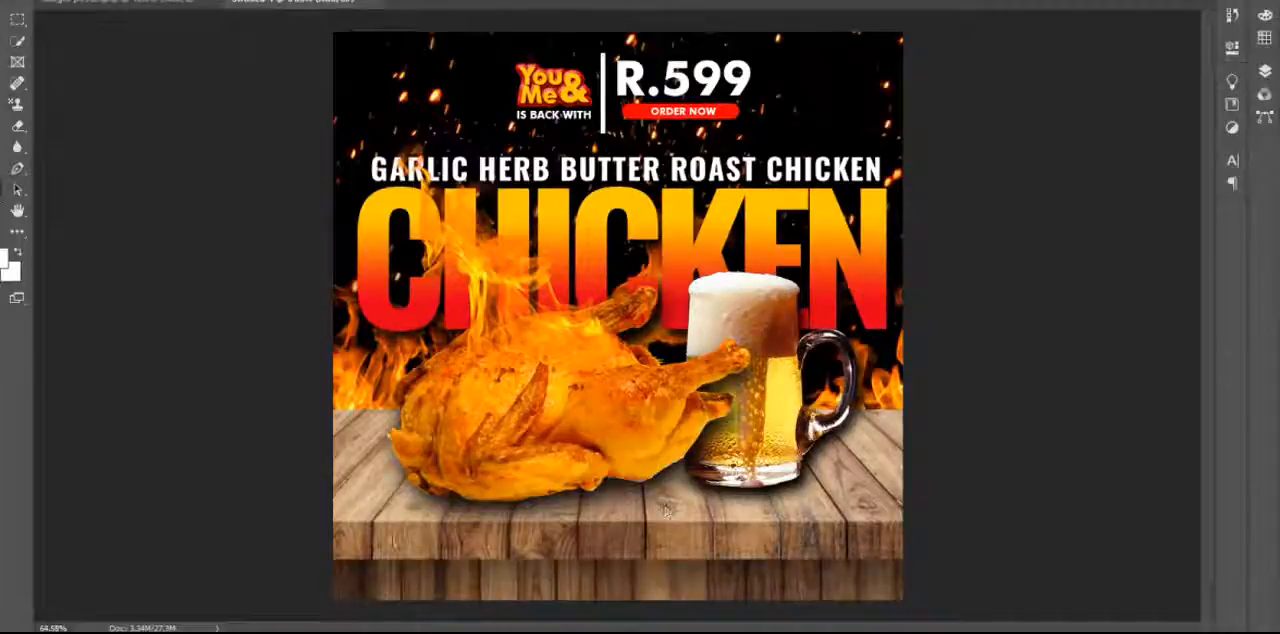
# Add a white DELIVERY text at the left end of the table's front edge and enlarge it to 36.37 pt.
pyautogui.click(391, 541)
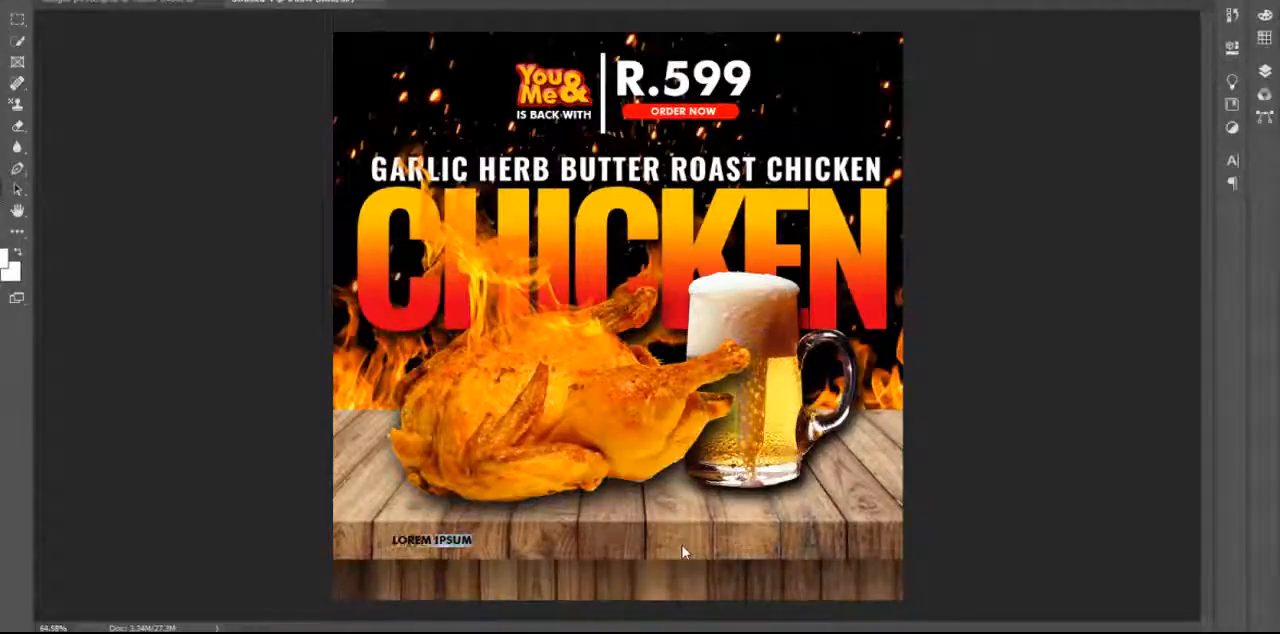
pyautogui.click(683, 552)
pyautogui.write('DELI')
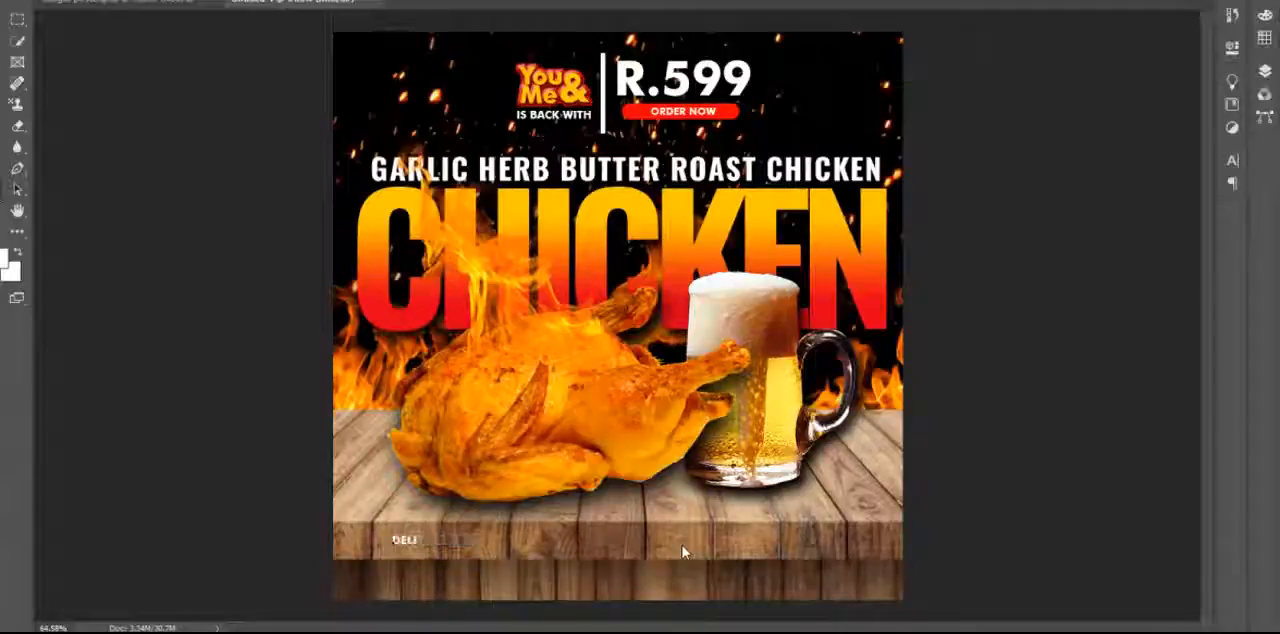
pyautogui.write('VERY')
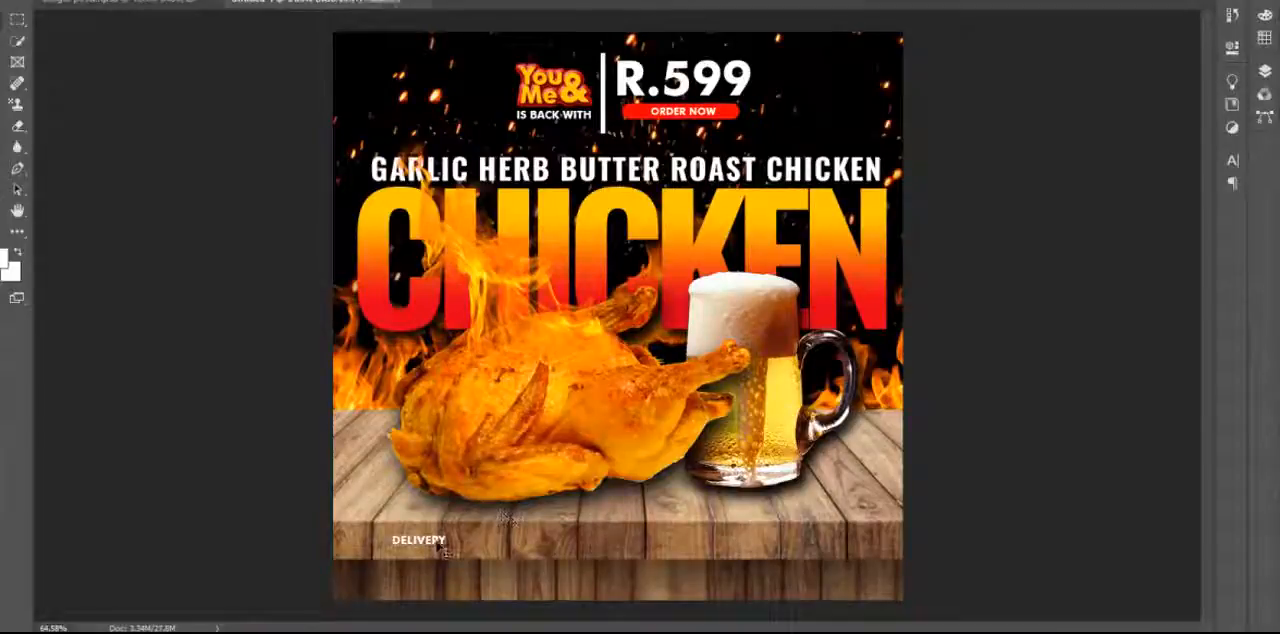
pyautogui.moveTo(408, 545); pyautogui.dragTo(365, 545)
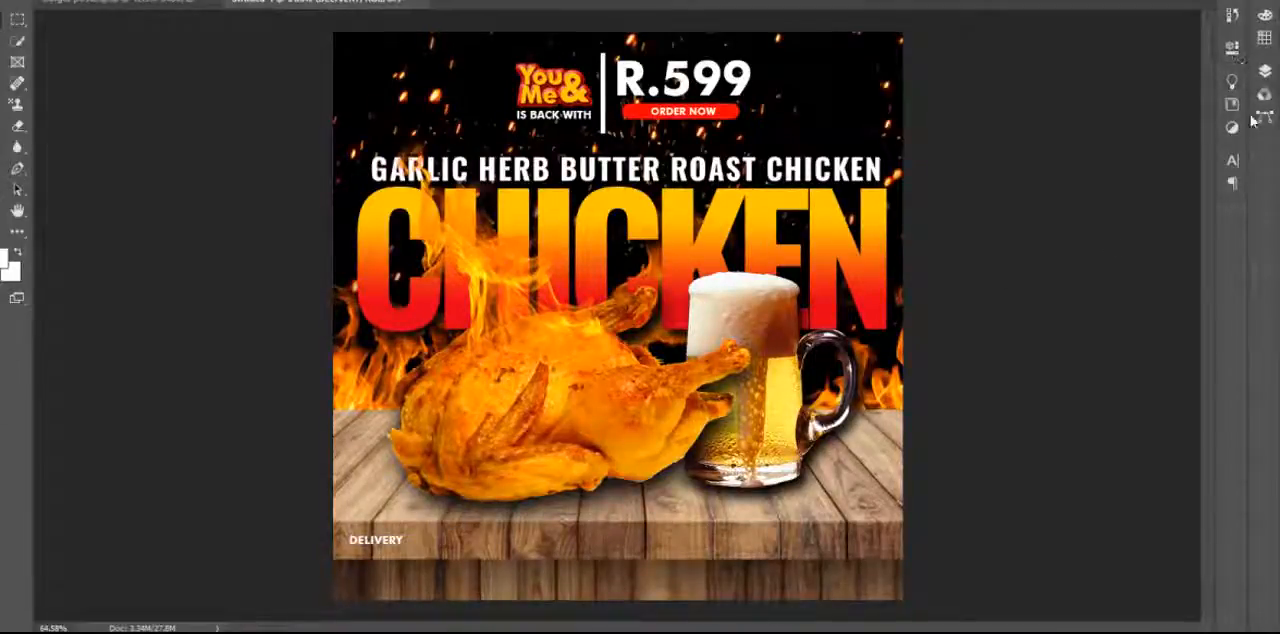
pyautogui.click(1232, 160)
pyautogui.moveTo(1050, 203); pyautogui.dragTo(1060, 204)
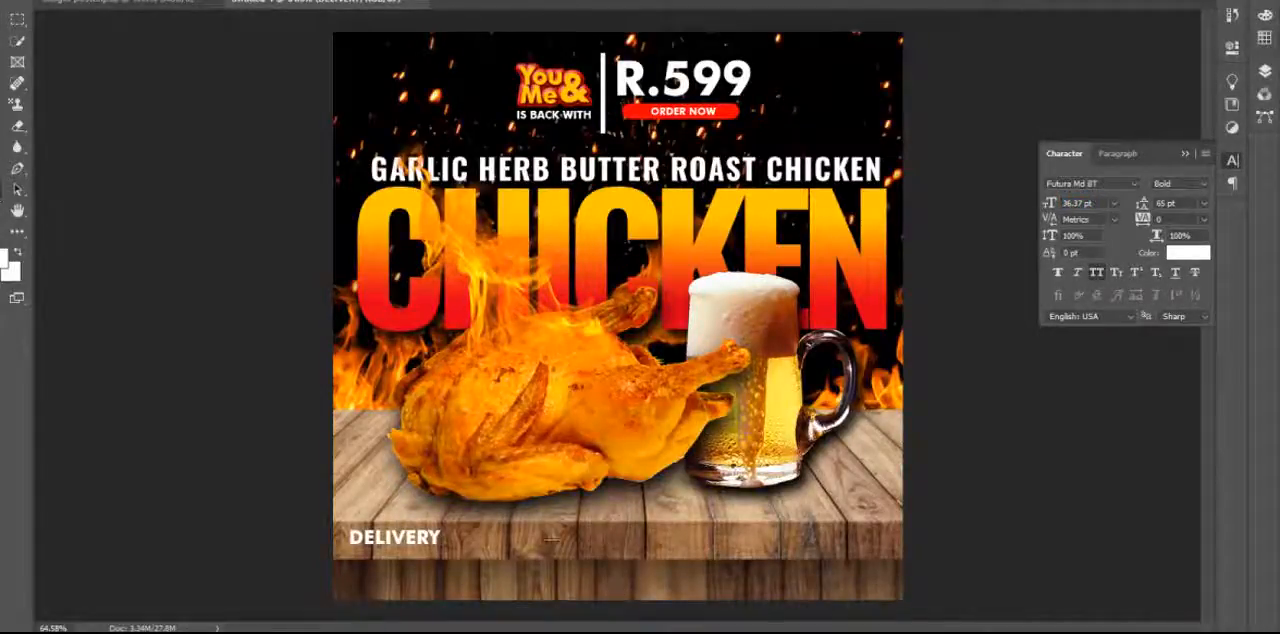
# Add a white text layer with the delivery phone number and place it directly below DELIVERY, aligned to its left edge.
pyautogui.click(556, 534)
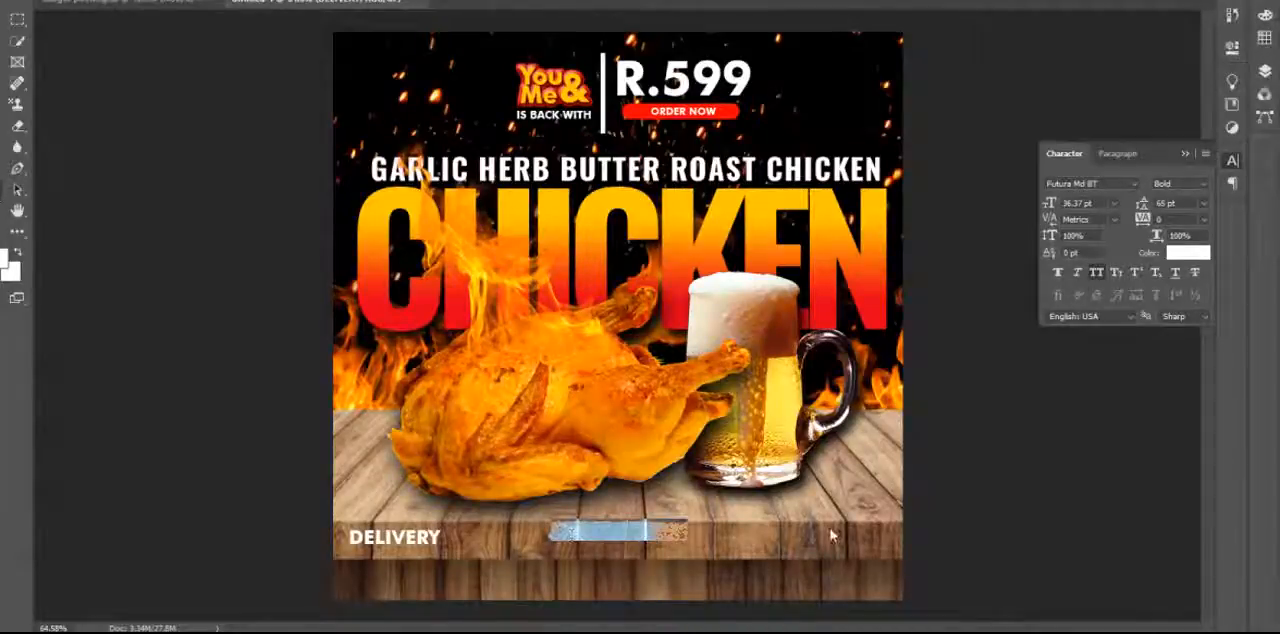
pyautogui.click(830, 536)
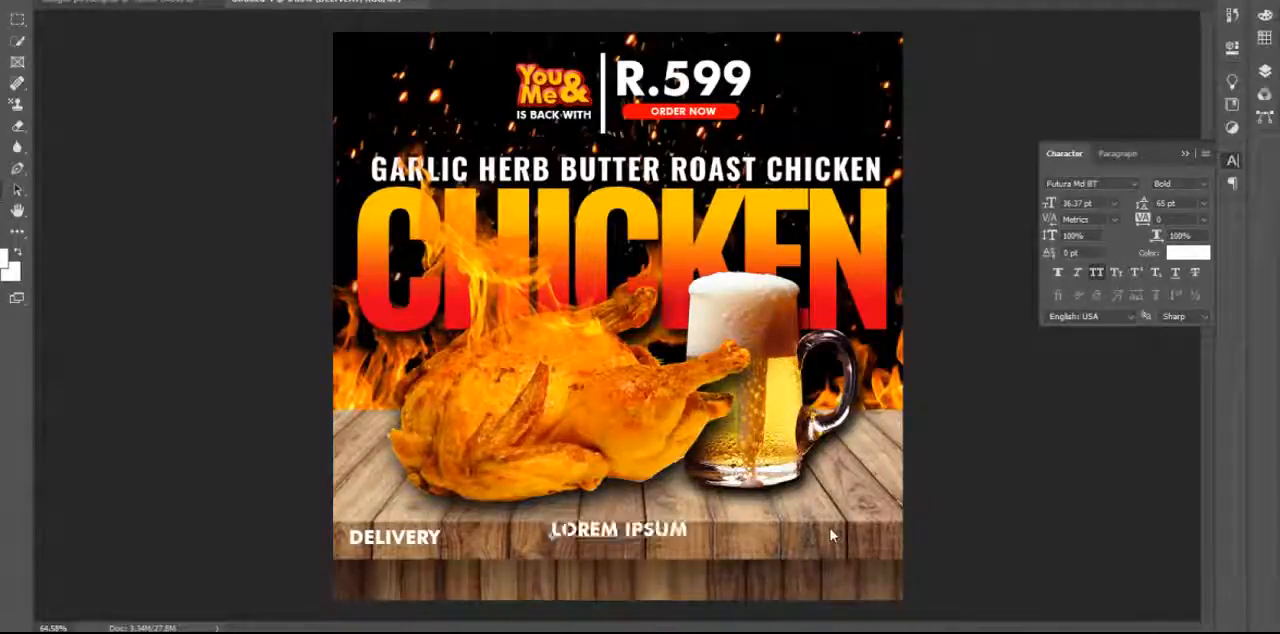
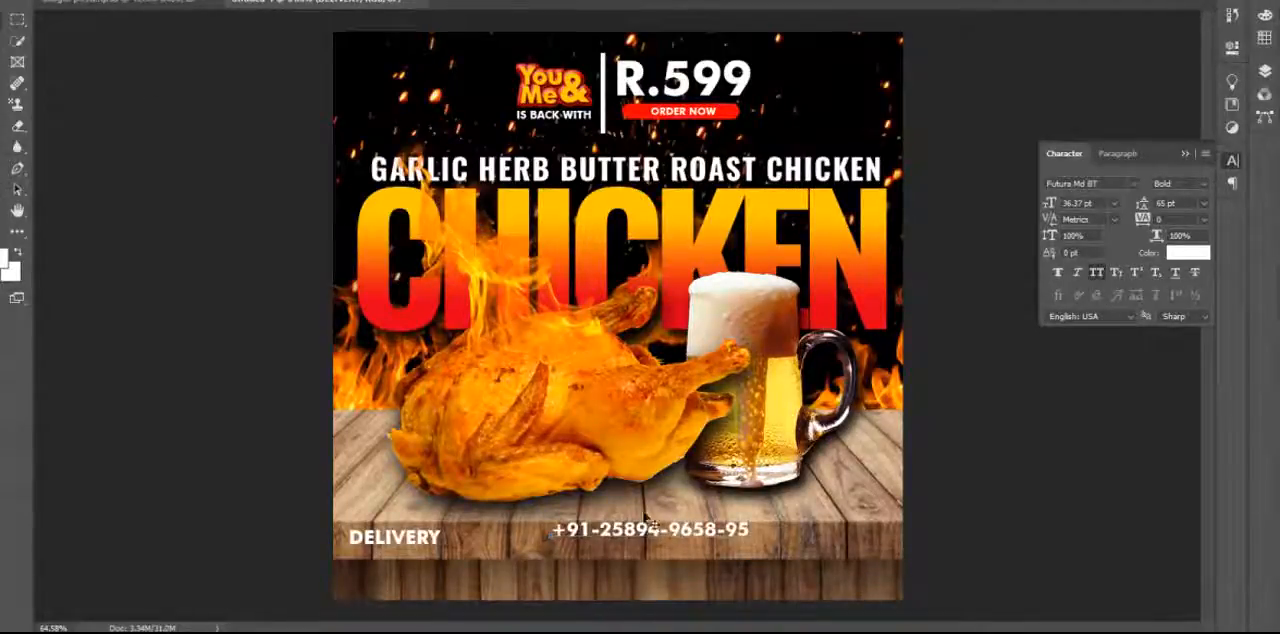
pyautogui.moveTo(630, 532); pyautogui.dragTo(451, 566)
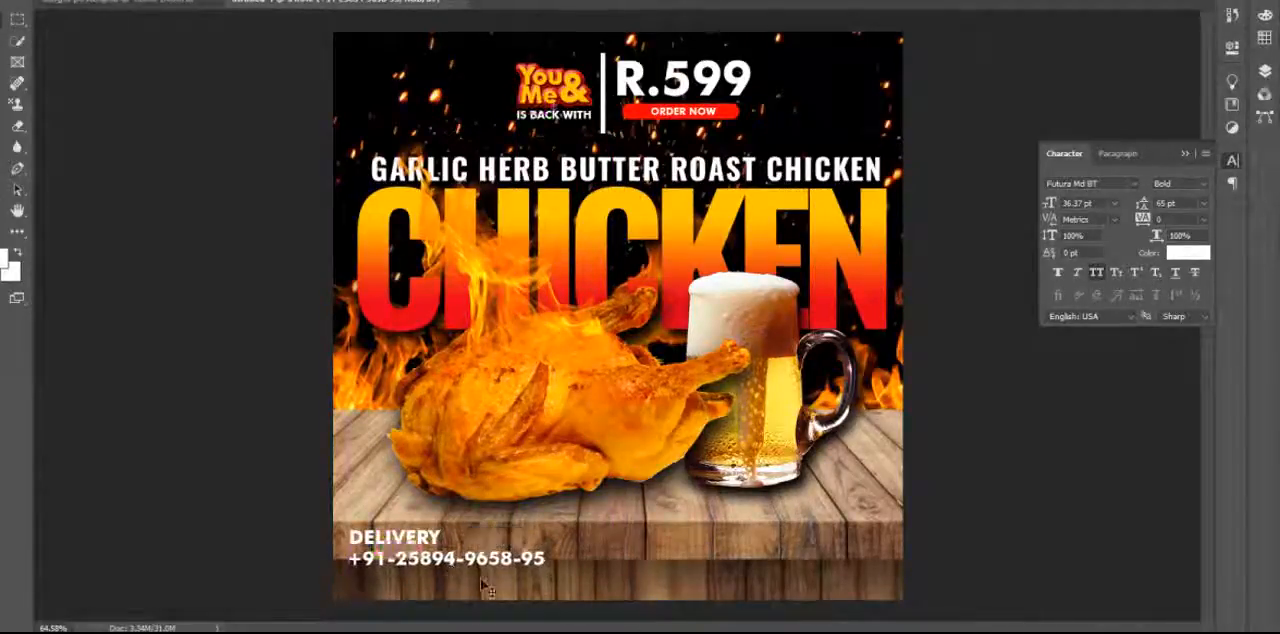
# Scale the DELIVERY and phone number texts together down to 27.73 pt so both lines fit on the table's front edge.
pyautogui.keyDown('shift'); pyautogui.click(434, 541); pyautogui.keyUp('shift')
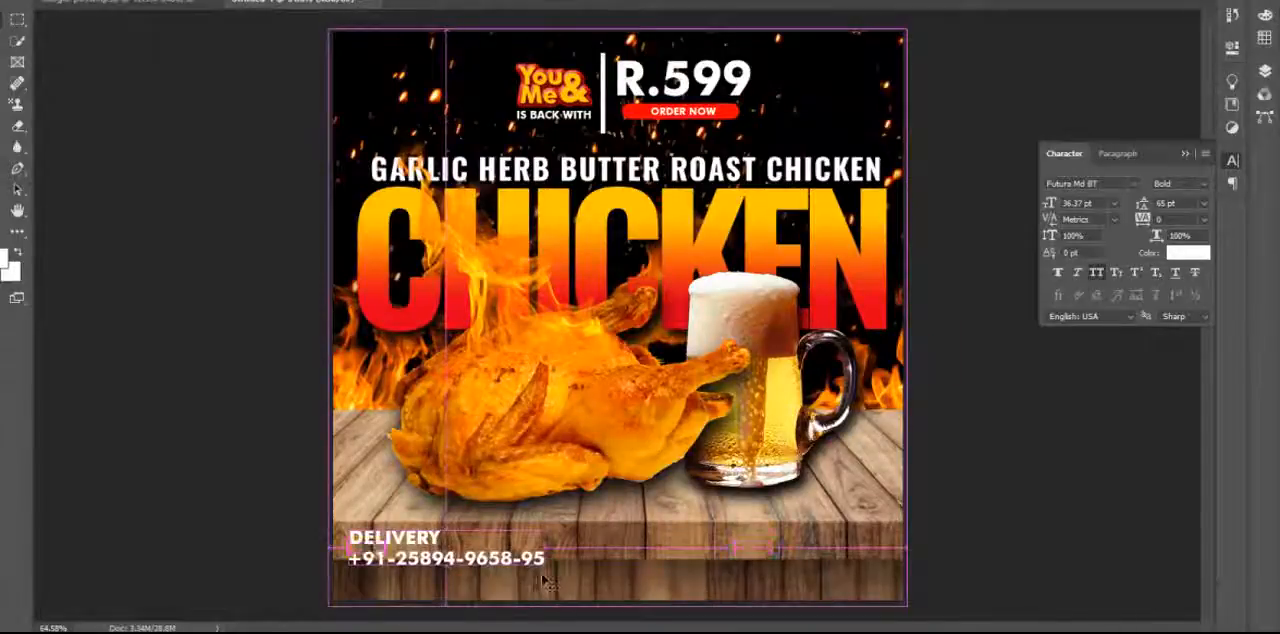
pyautogui.hotkey('ctrl', 't')
pyautogui.moveTo(550, 567); pyautogui.dragTo(468, 555)
pyautogui.press('Return')
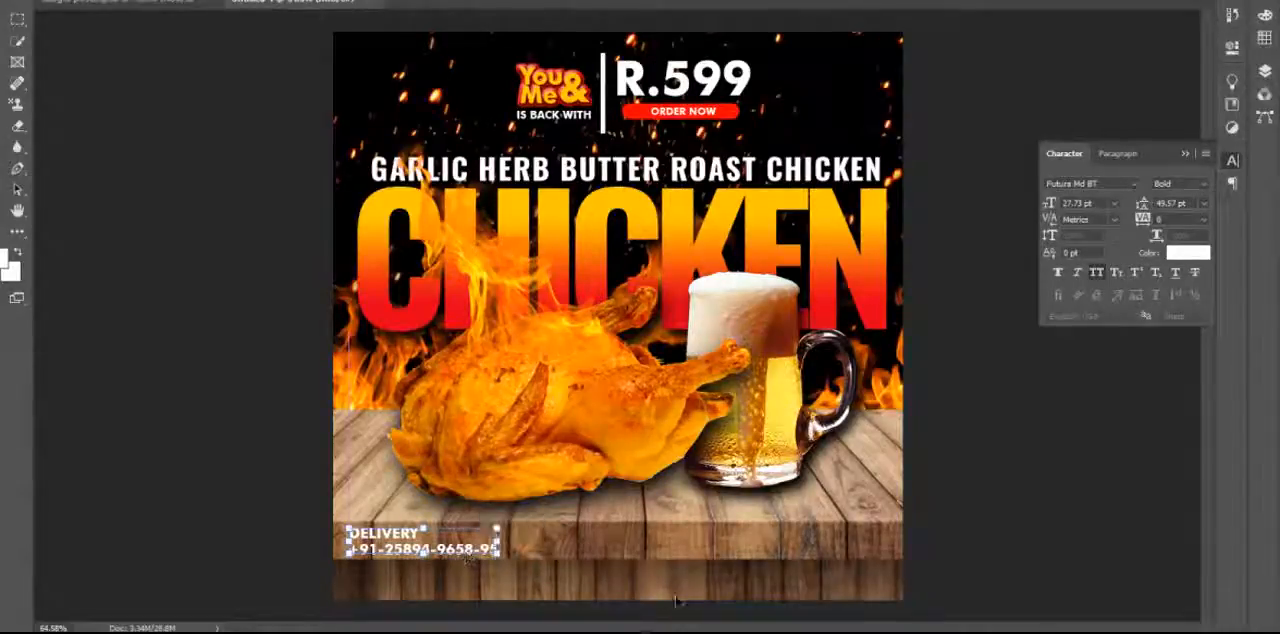
pyautogui.press('Return')
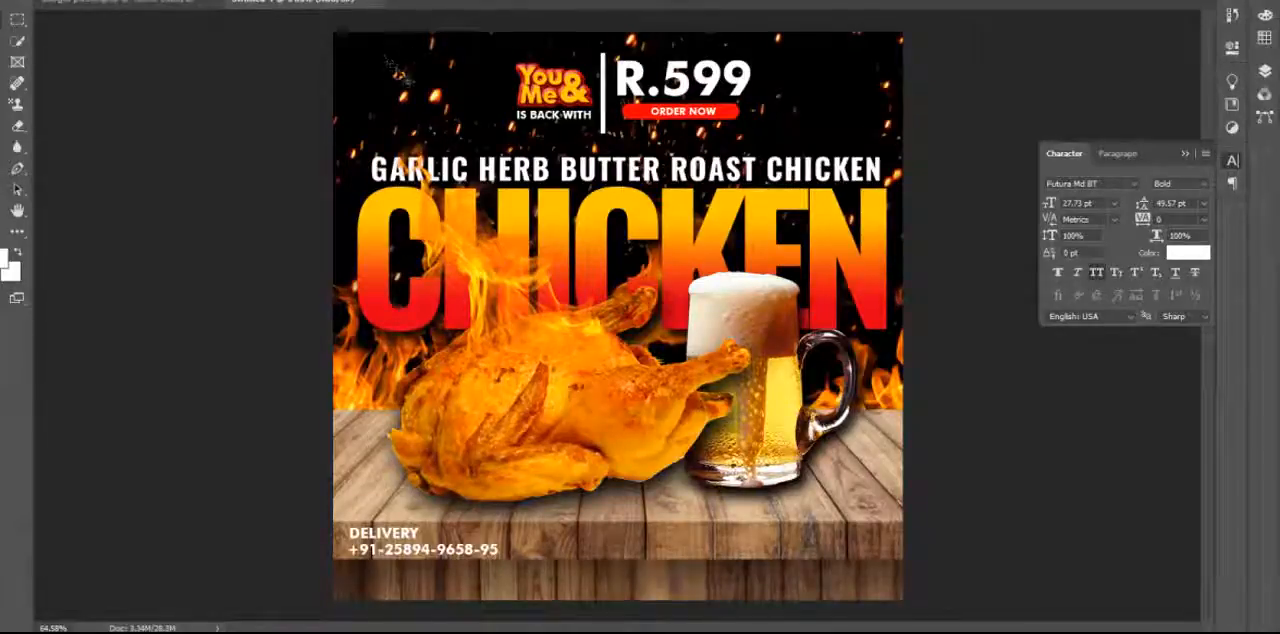
# Begin placing an embedded file and search New Volume (D:) for "social".
pyautogui.click(18, 1)
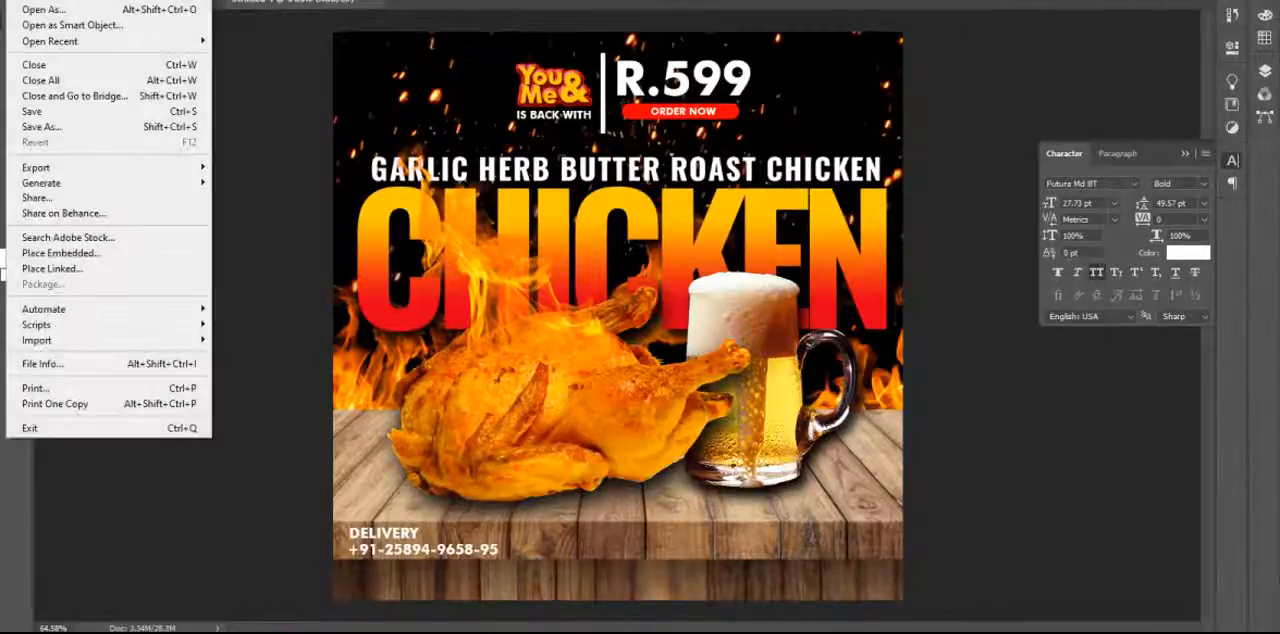
pyautogui.click(127, 256)
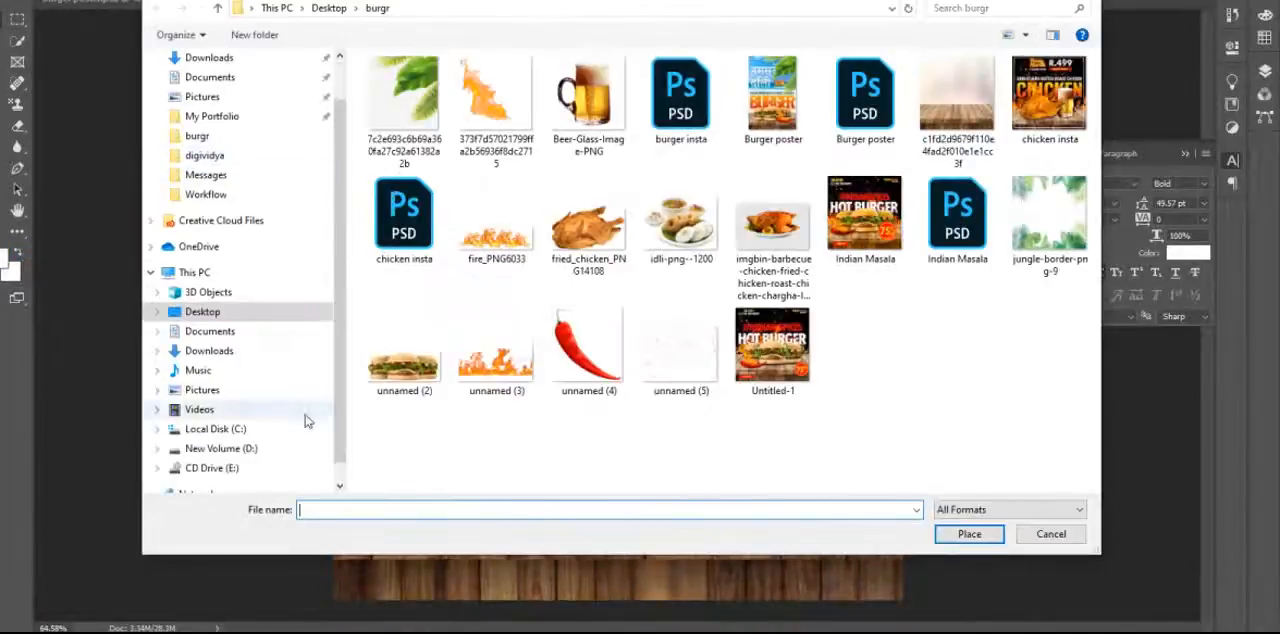
pyautogui.click(248, 449)
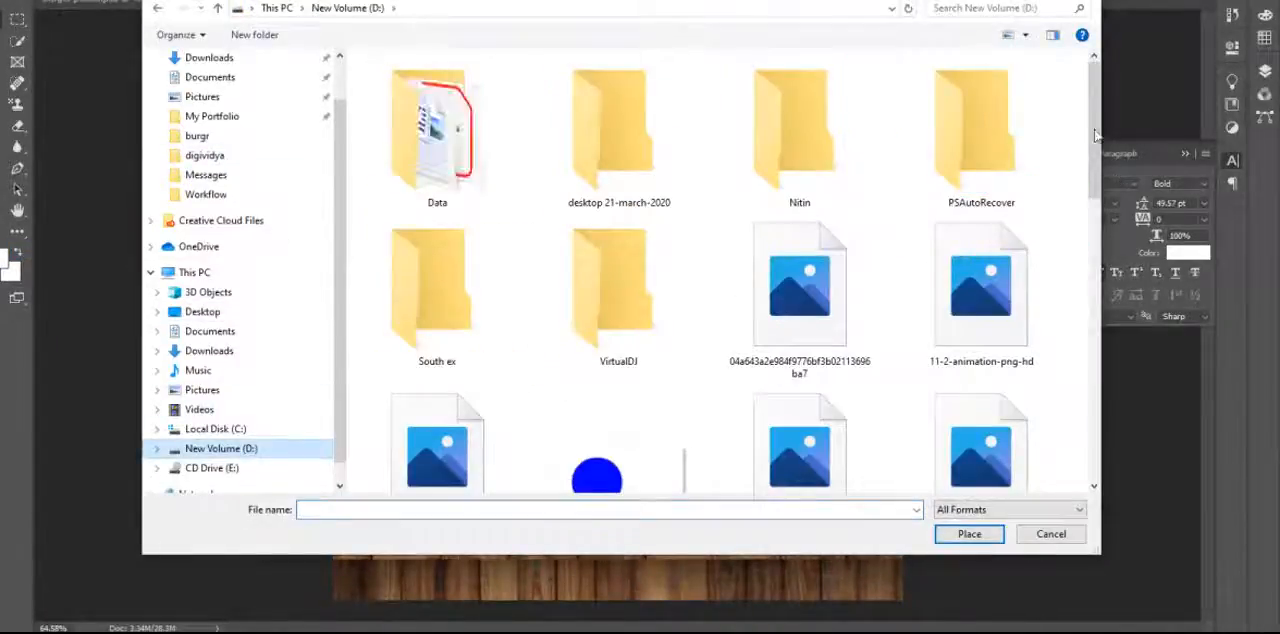
pyautogui.click(1005, 8)
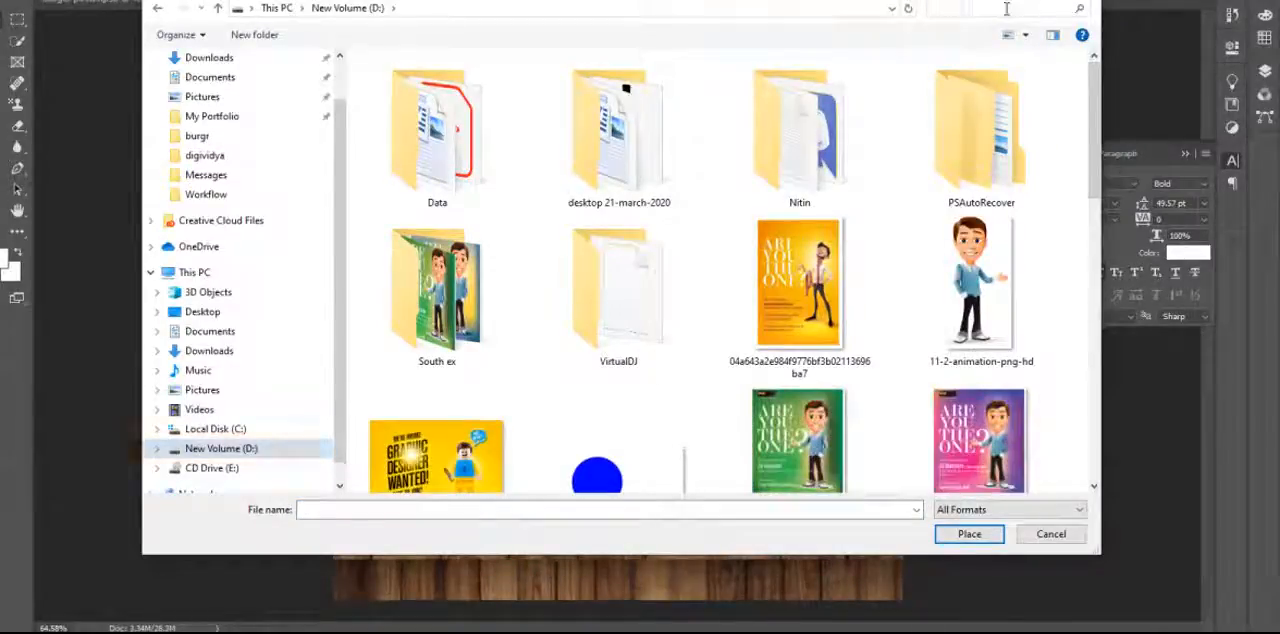
pyautogui.click(985, 30)
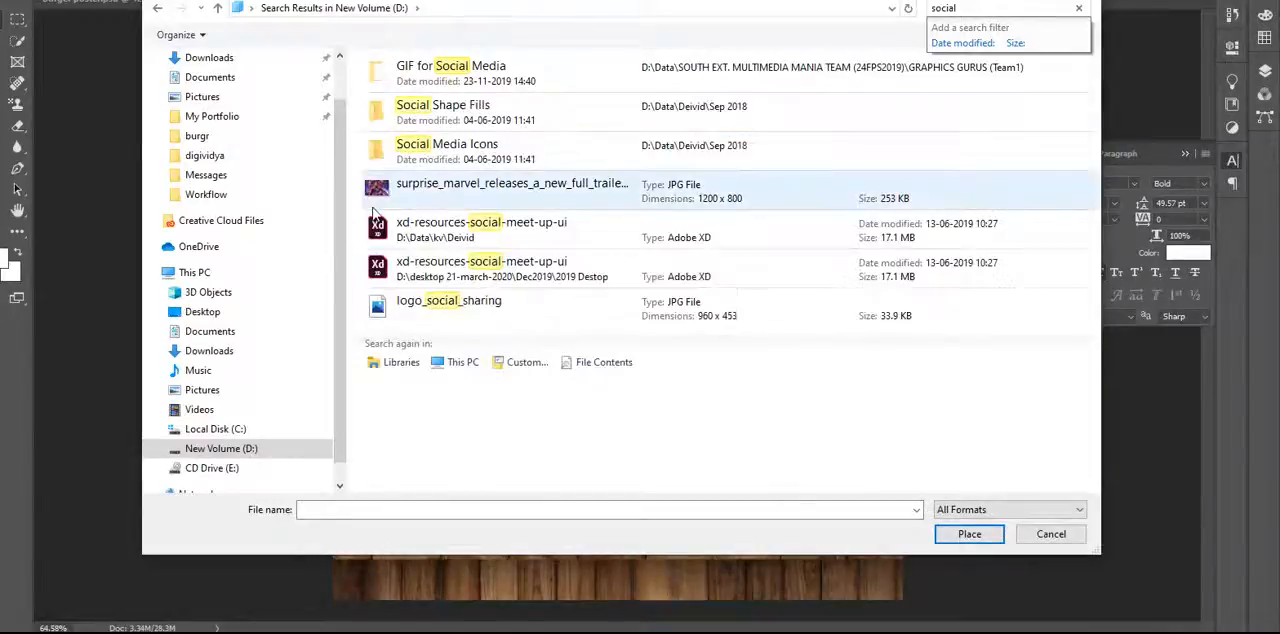
# Look through the icons in the Social Shape Fills folder and return to the search results.
pyautogui.click(463, 117)
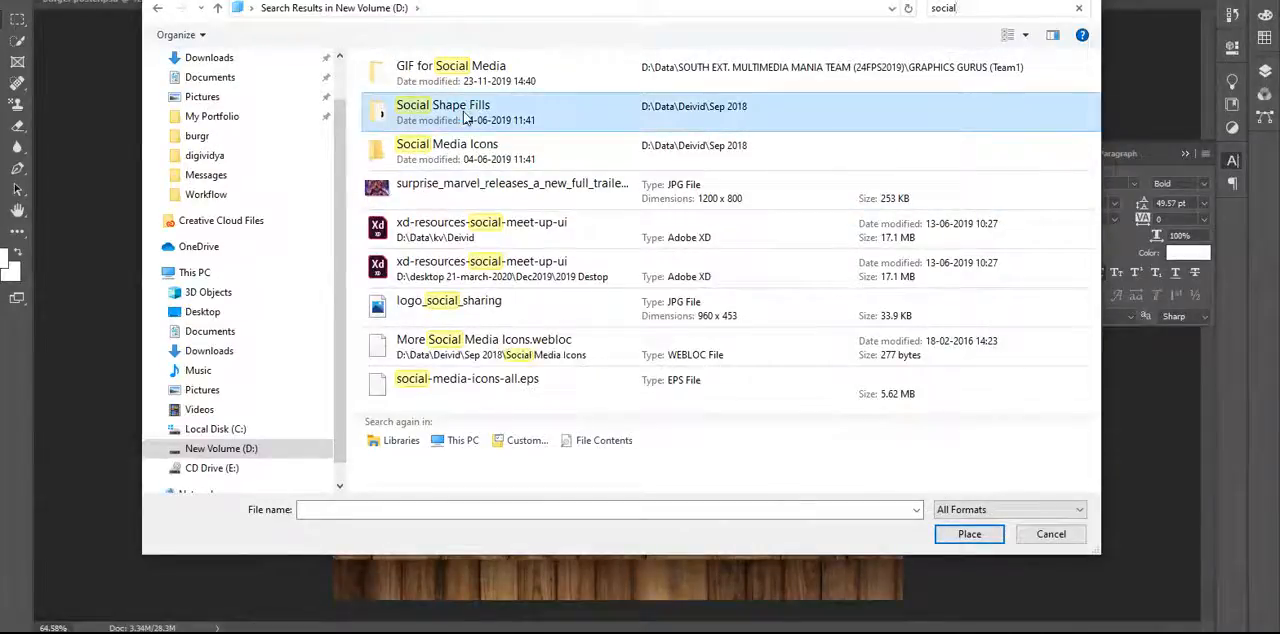
pyautogui.doubleClick(463, 117)
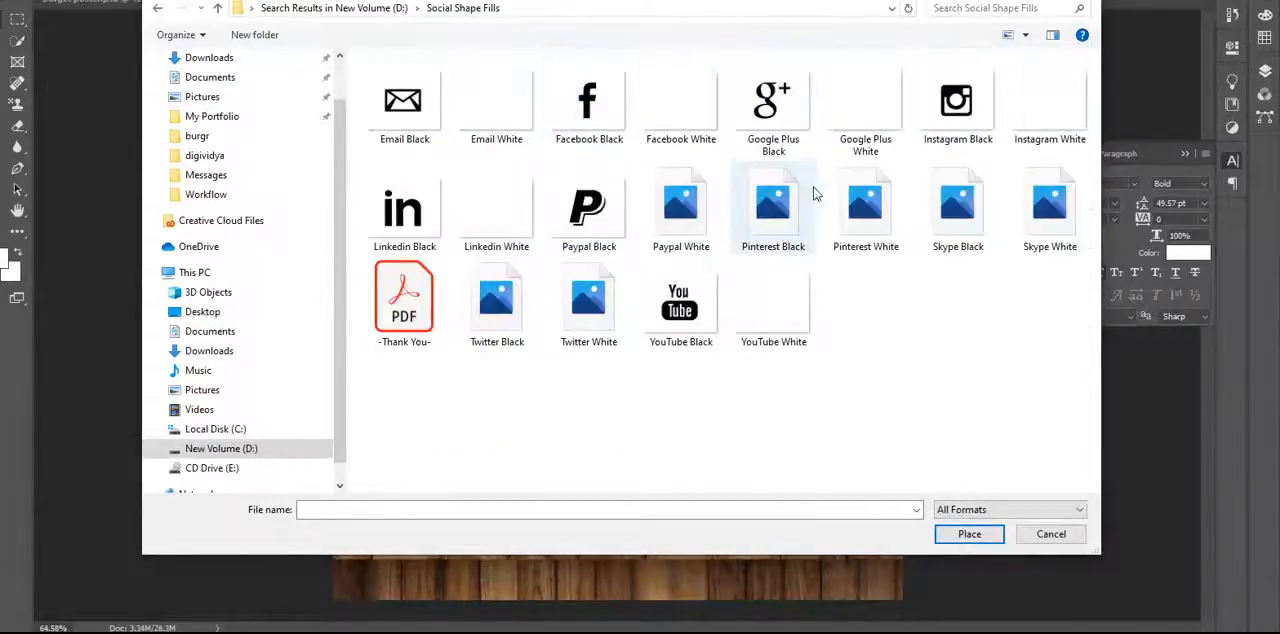
pyautogui.click(158, 9)
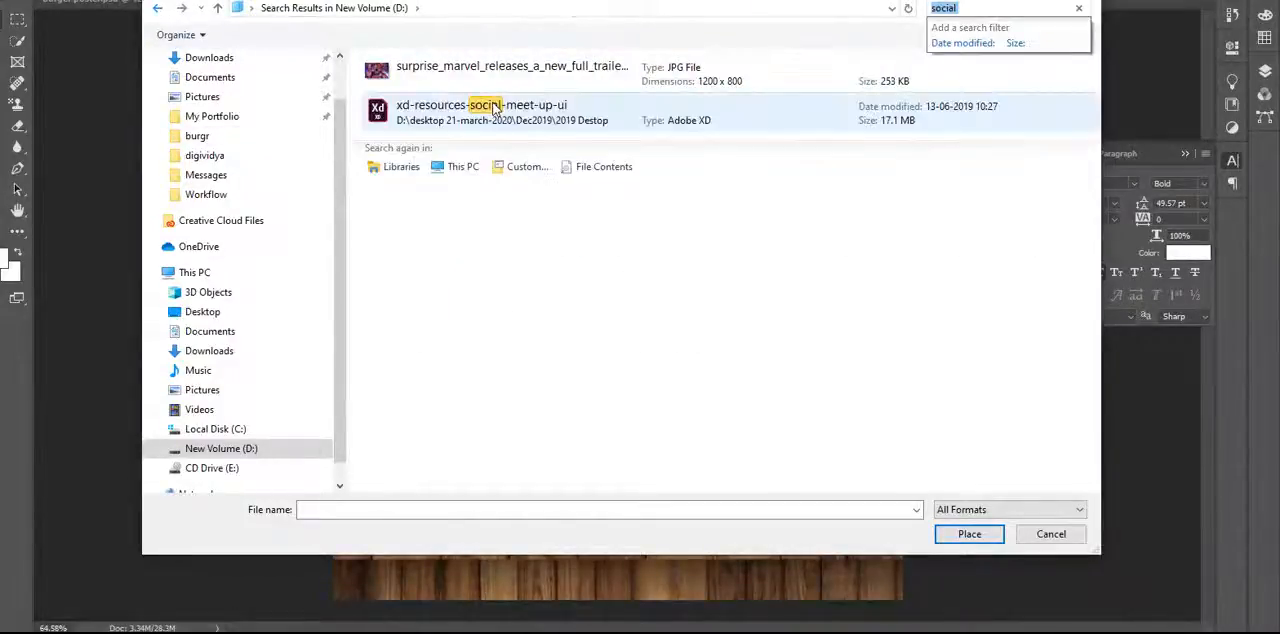
# Open the Circle Black White folder inside the SVG folder of Social Media Icons.
pyautogui.click(498, 71)
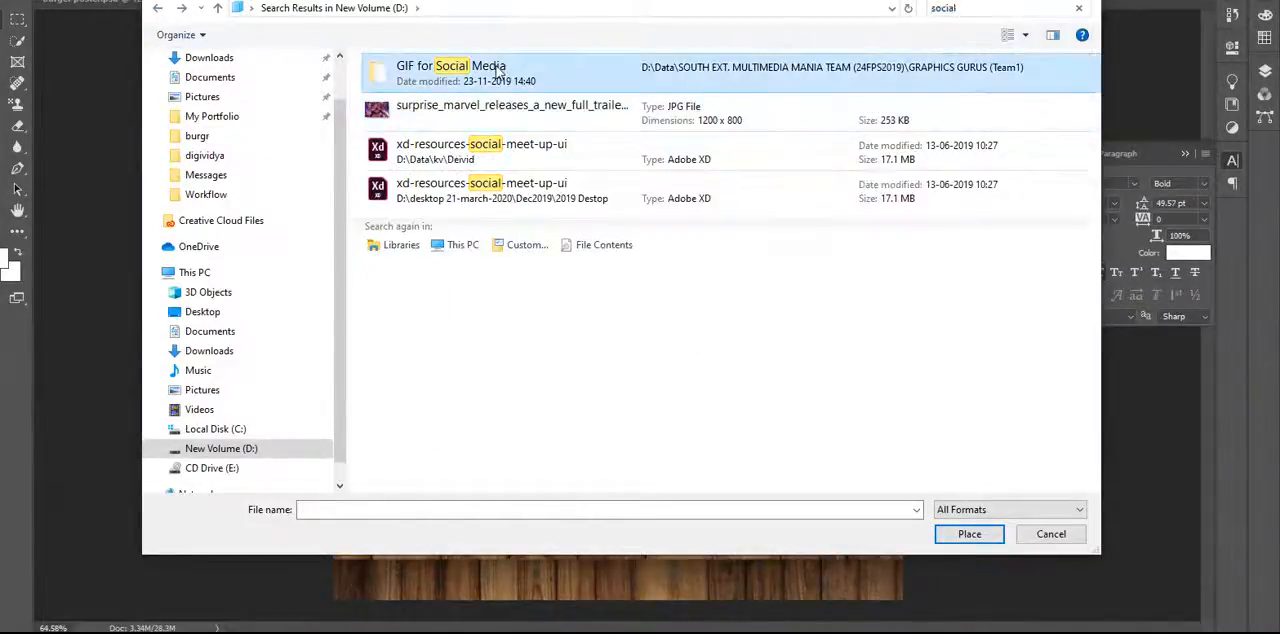
pyautogui.click(490, 163)
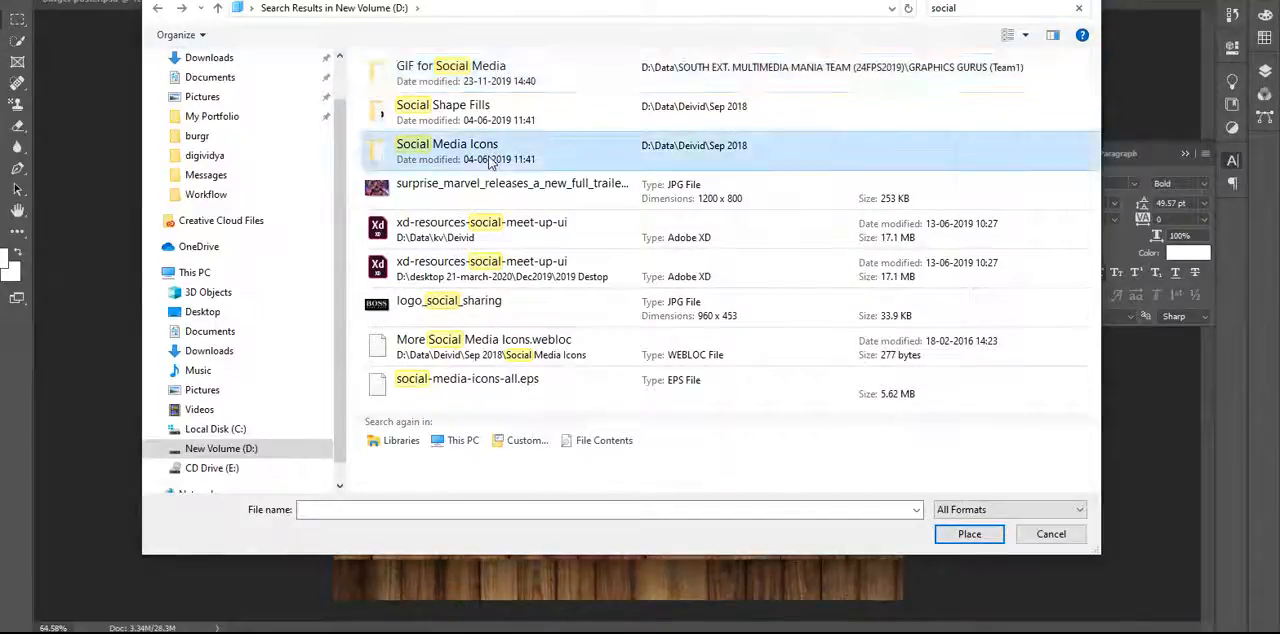
pyautogui.doubleClick(490, 160)
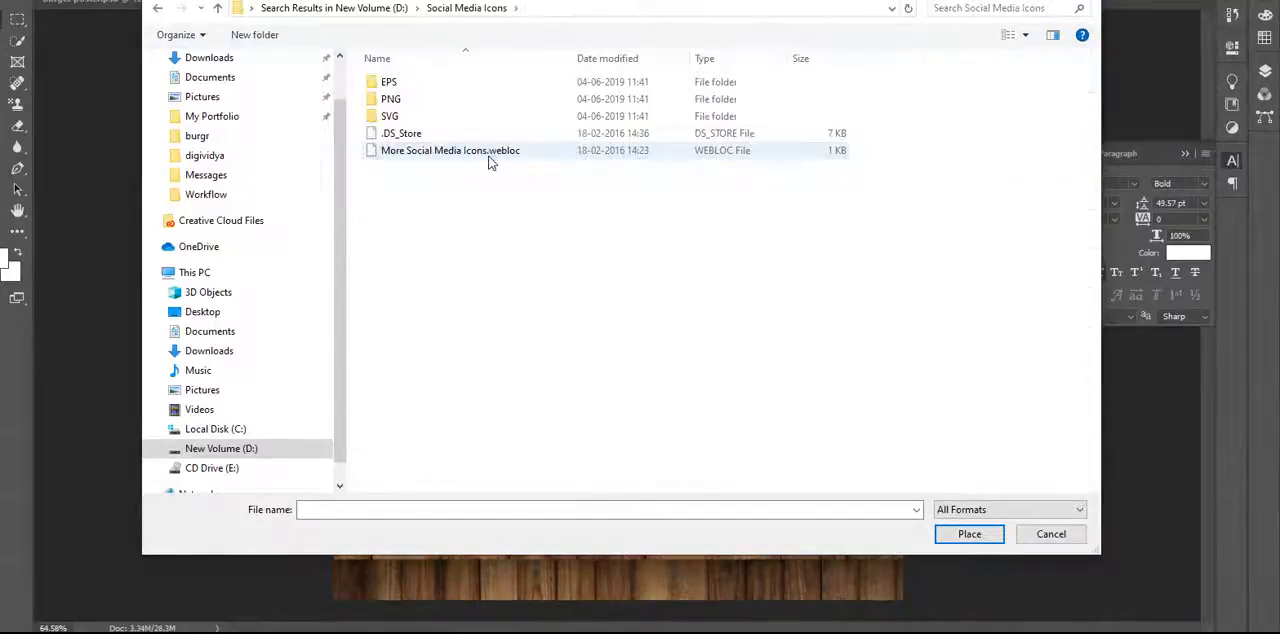
pyautogui.doubleClick(427, 116)
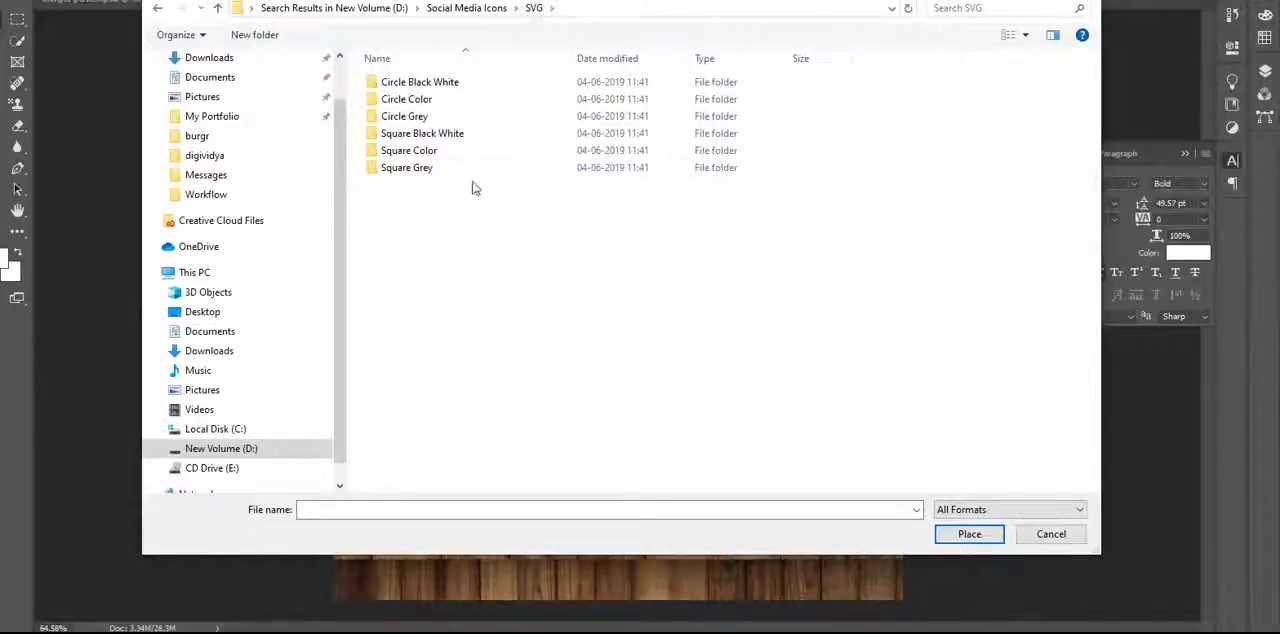
pyautogui.doubleClick(456, 86)
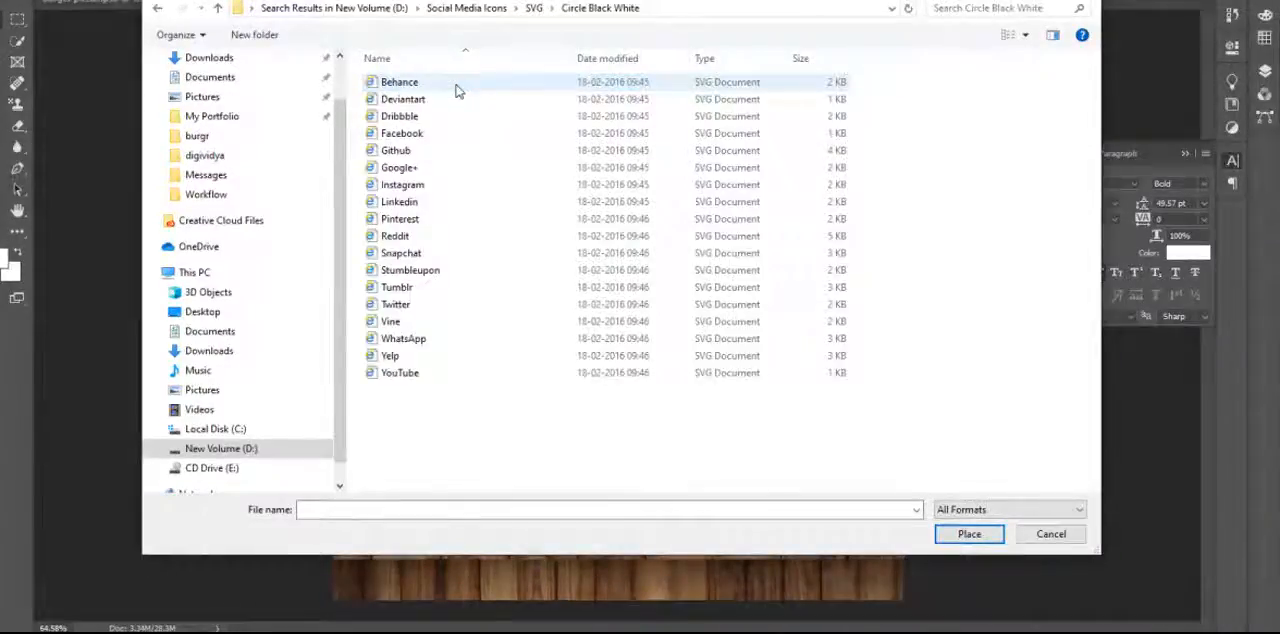
# Place the Facebook SVG icon as an embedded layer at its default size in the middle of the poster.
pyautogui.click(418, 136)
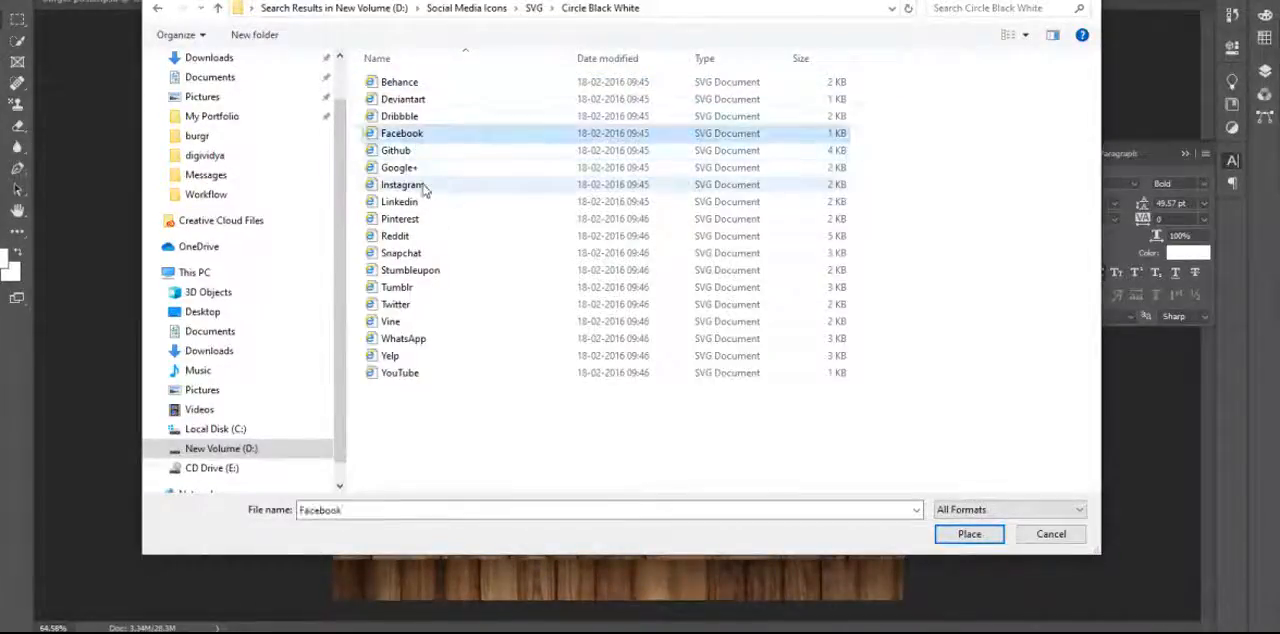
pyautogui.click(422, 186)
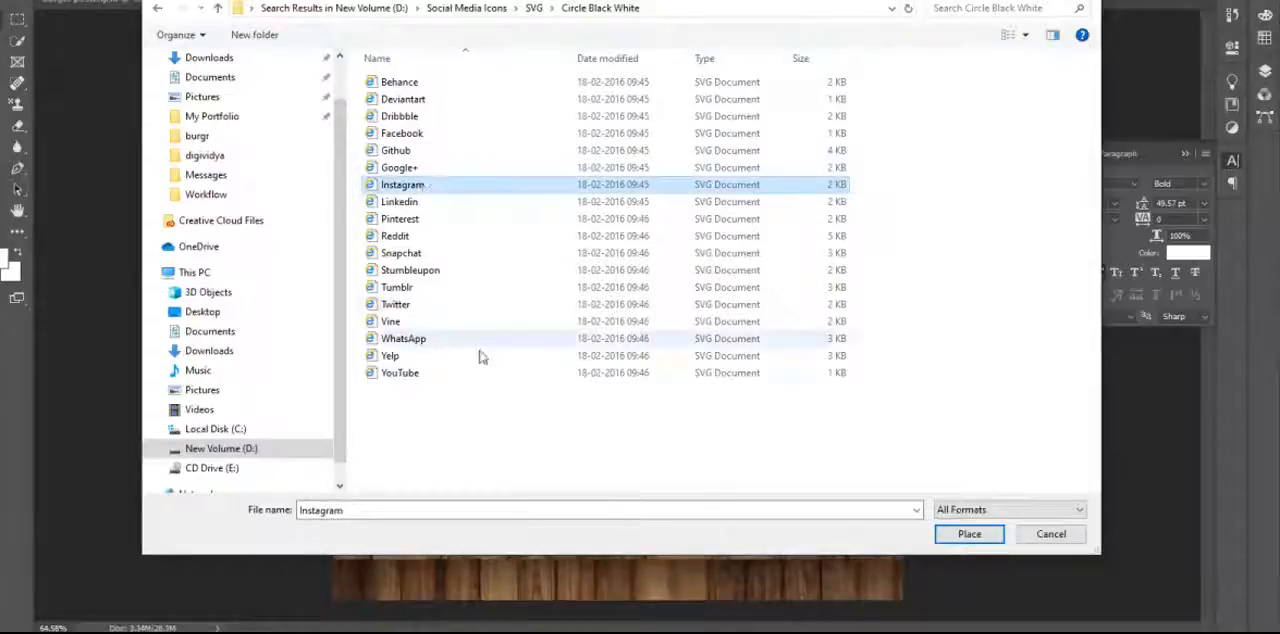
pyautogui.click(414, 306)
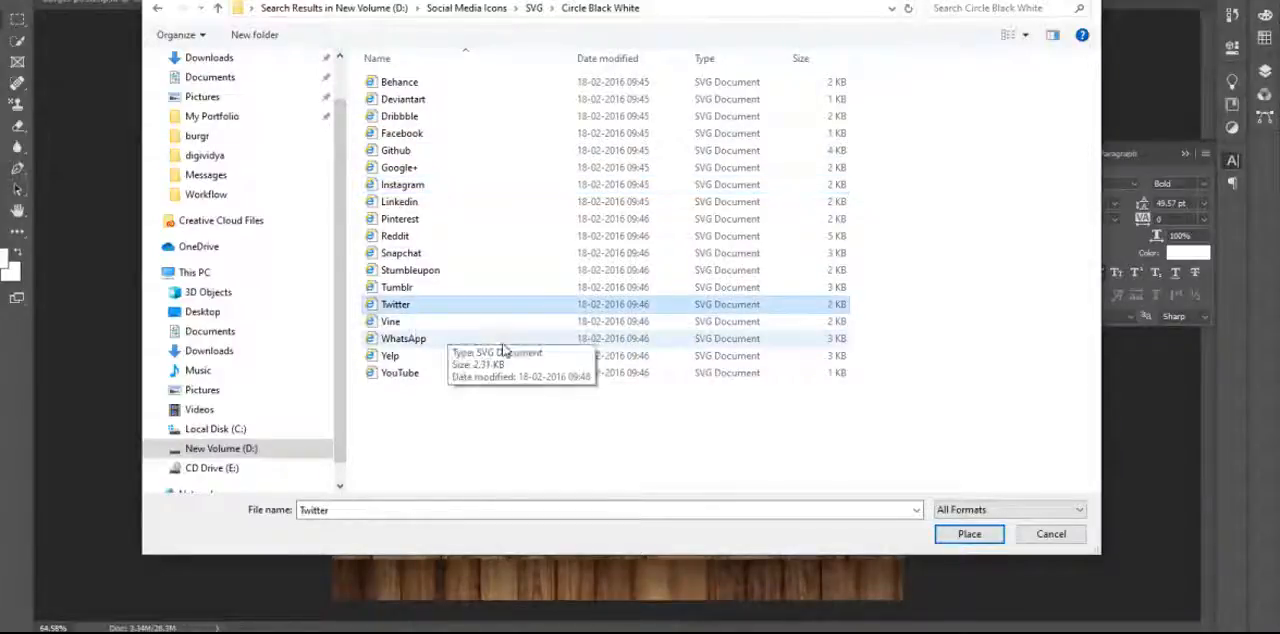
pyautogui.doubleClick(416, 136)
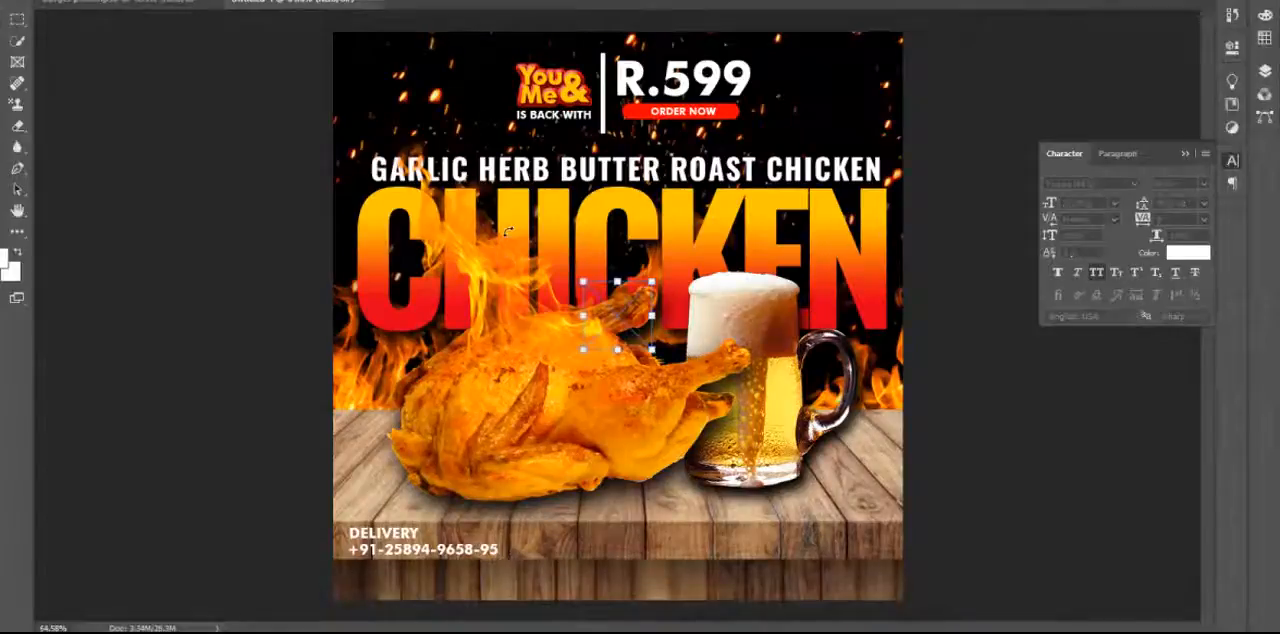
pyautogui.press('Return')
# Place the Instagram SVG icon from the same folder as an embedded layer in the middle of the poster.
pyautogui.click(20, 0)
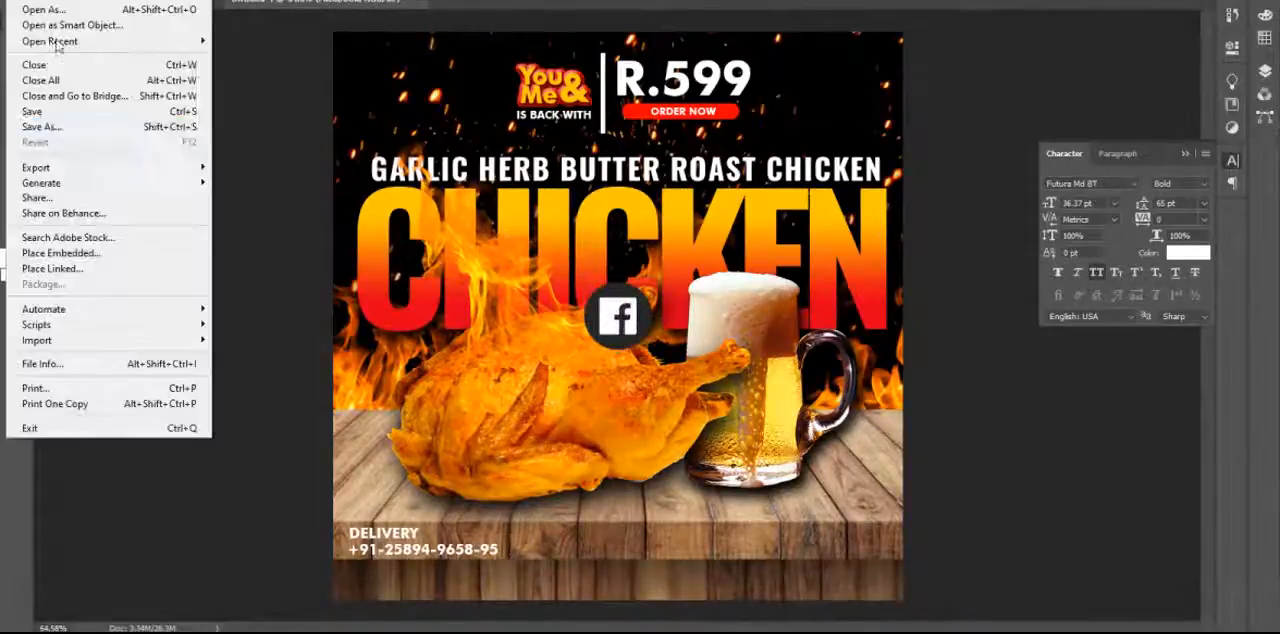
pyautogui.click(70, 253)
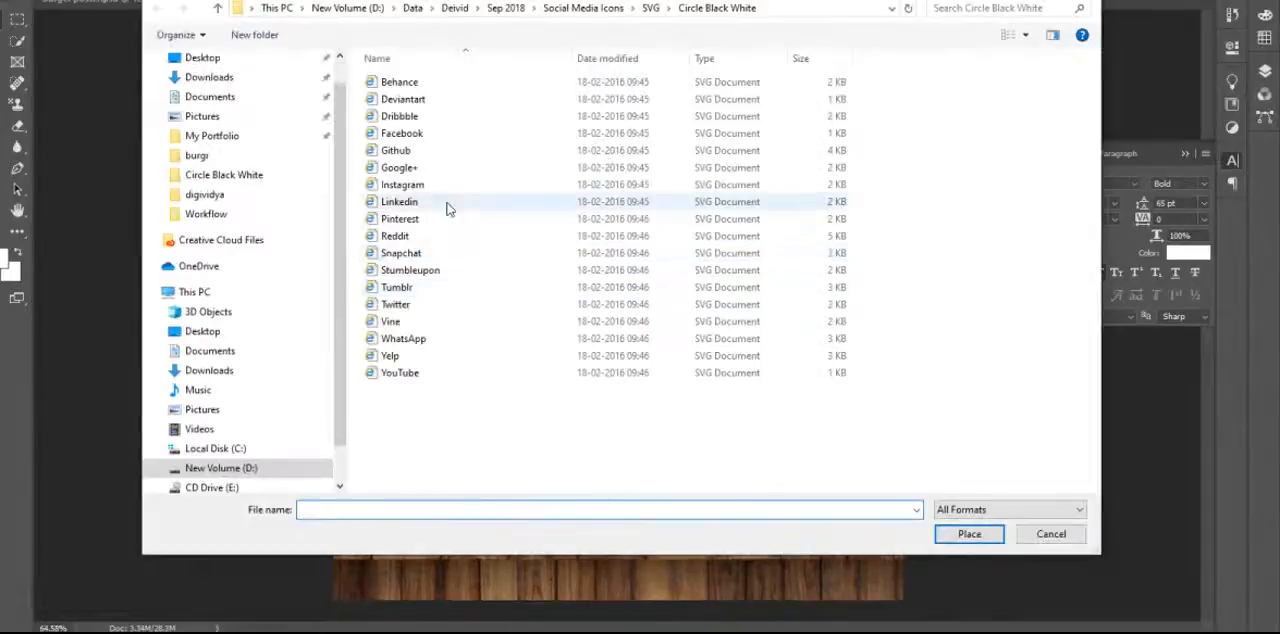
pyautogui.click(447, 190)
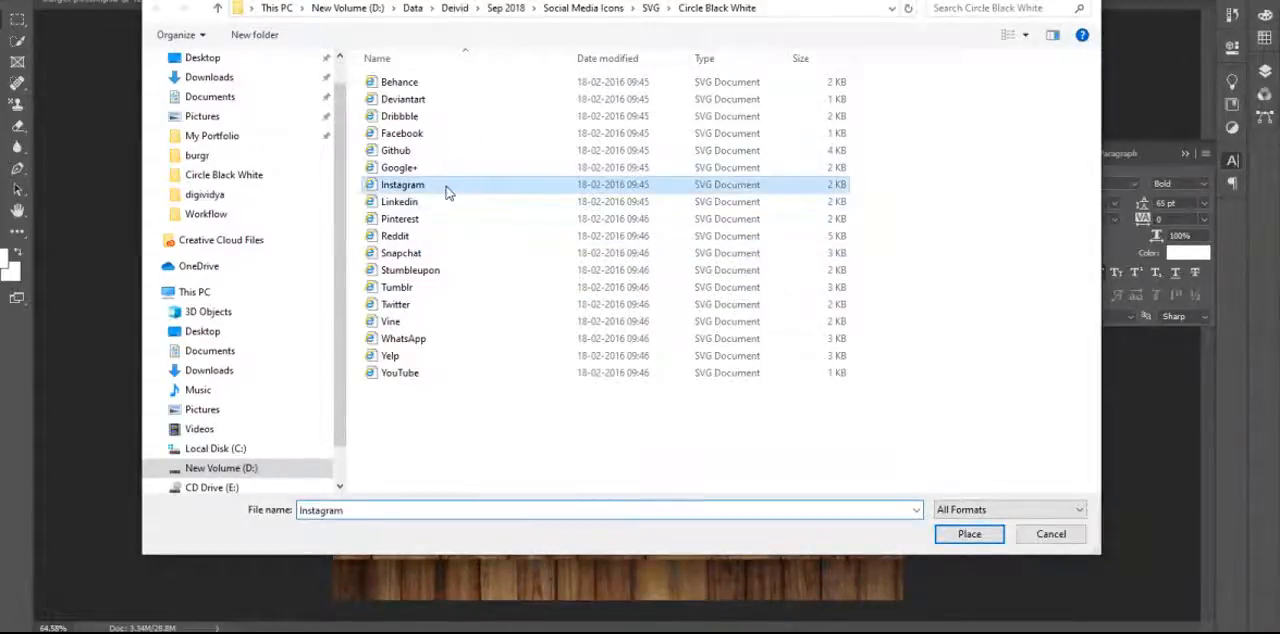
pyautogui.doubleClick(447, 190)
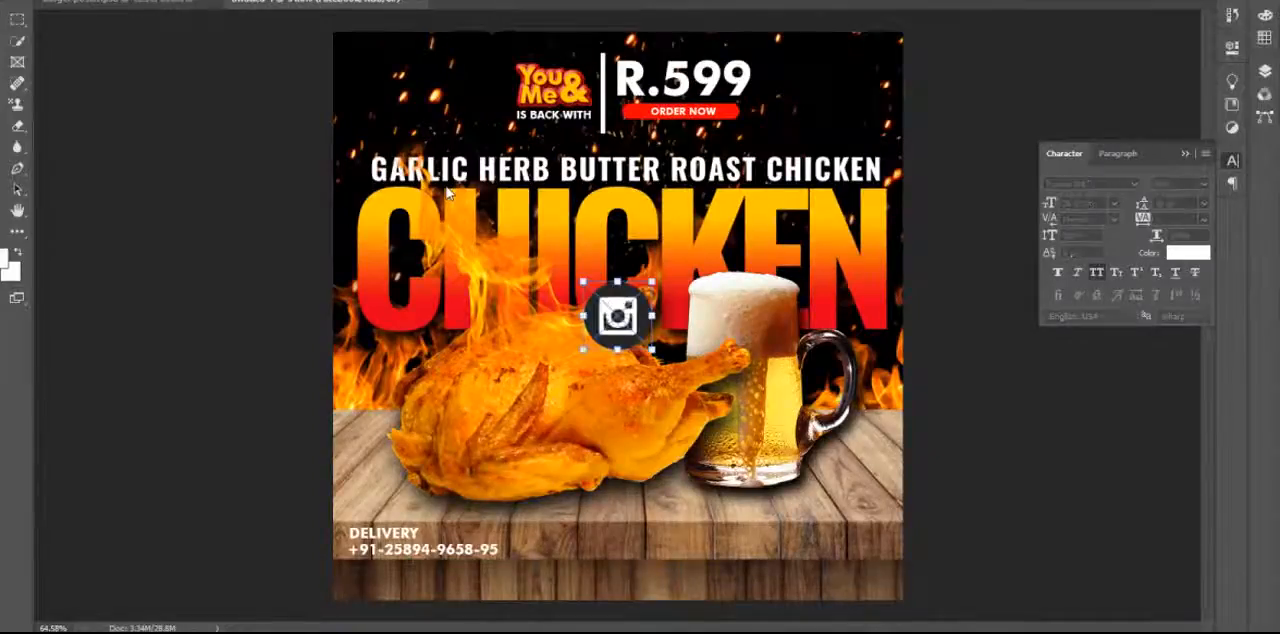
pyautogui.press('Return')
# Place the Twitter SVG icon from the same folder as an embedded layer over the other two icons.
pyautogui.click(20, 1)
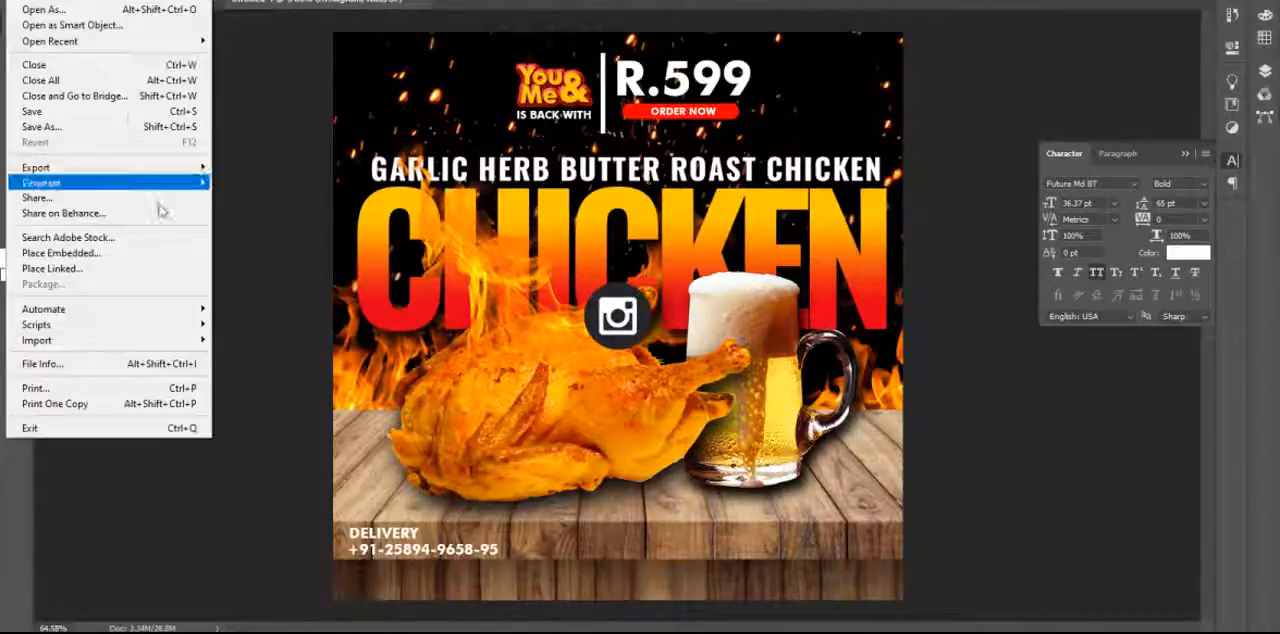
pyautogui.click(169, 253)
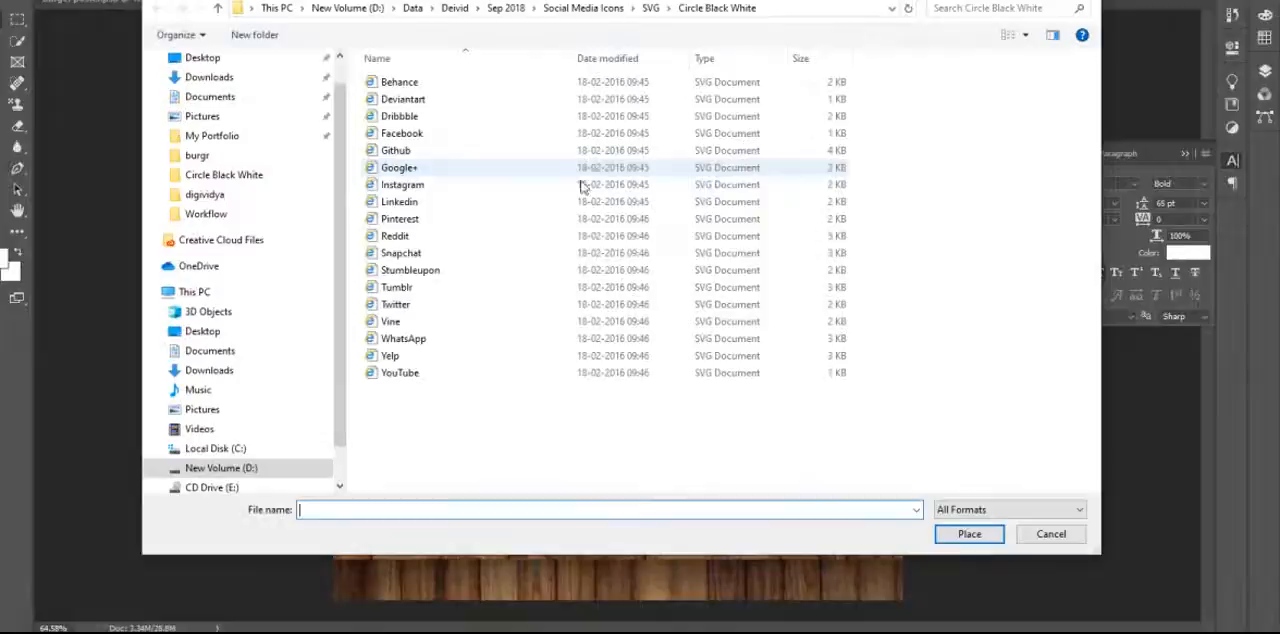
pyautogui.doubleClick(460, 304)
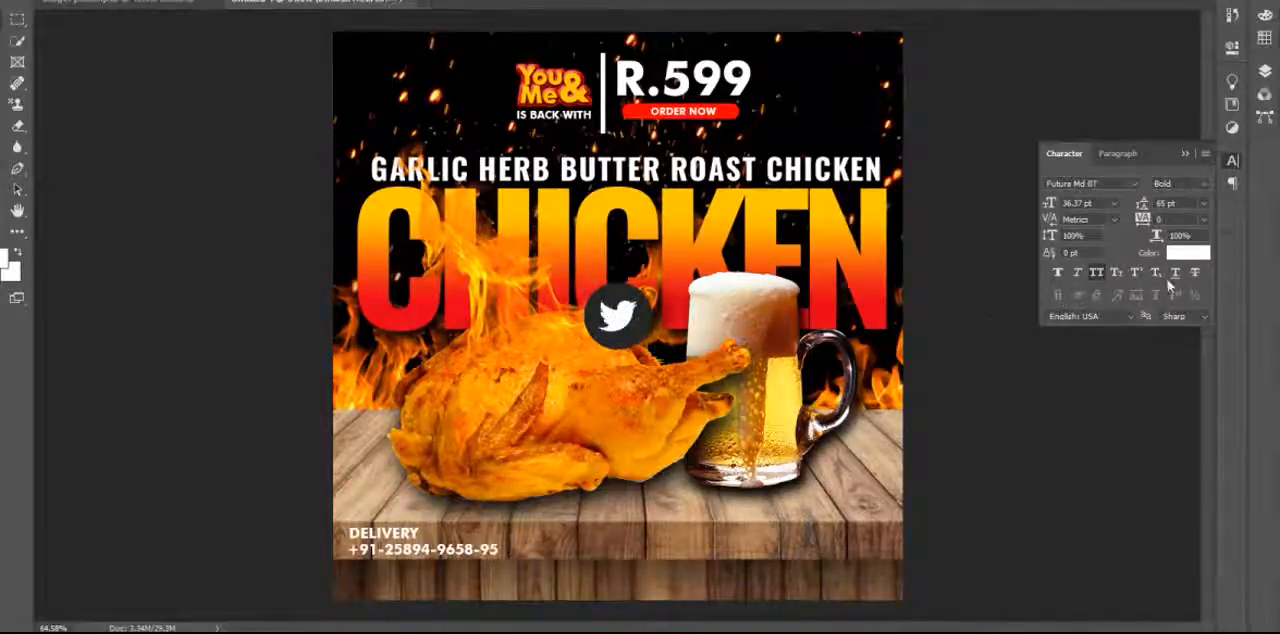
# Move the Twitter, Instagram and Facebook icons together to the right end of the table's front edge and scale them down to fit its height.
pyautogui.click(1265, 71)
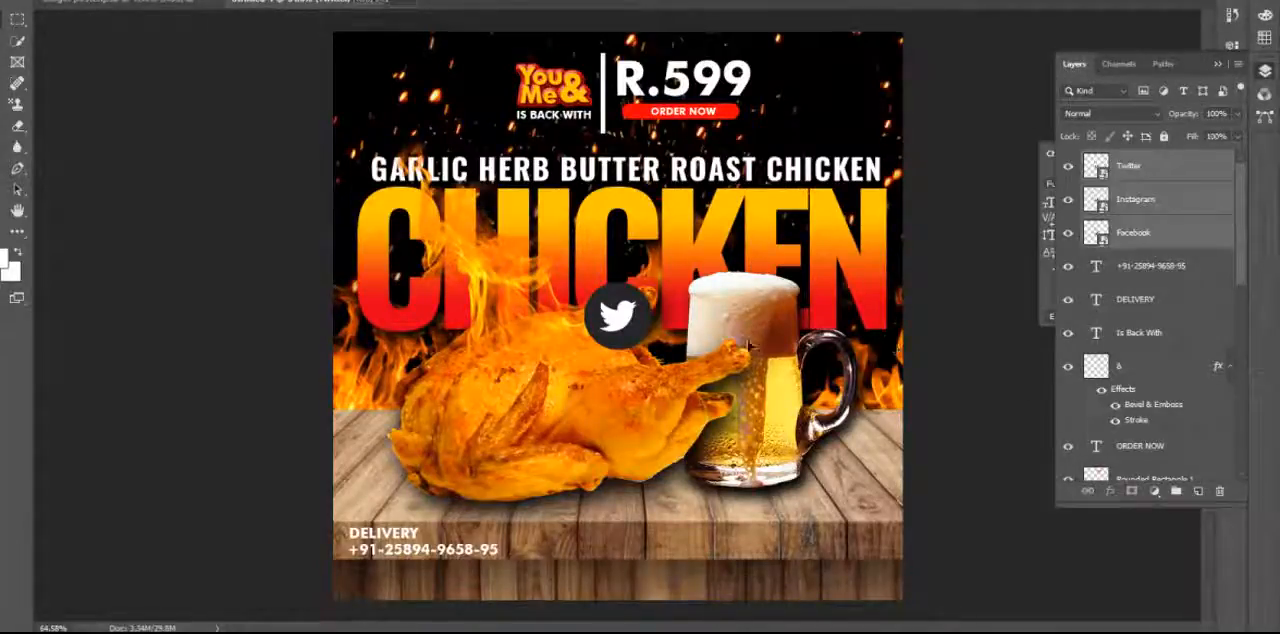
pyautogui.moveTo(629, 331); pyautogui.dragTo(838, 564)
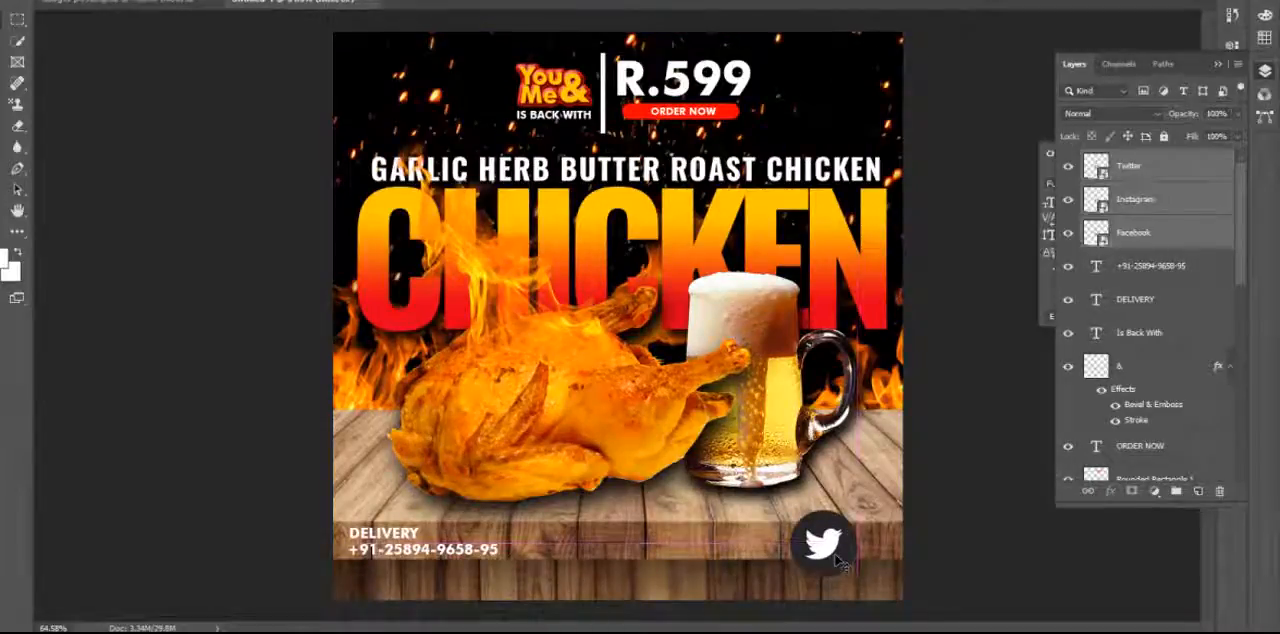
pyautogui.hotkey('ctrl', 't')
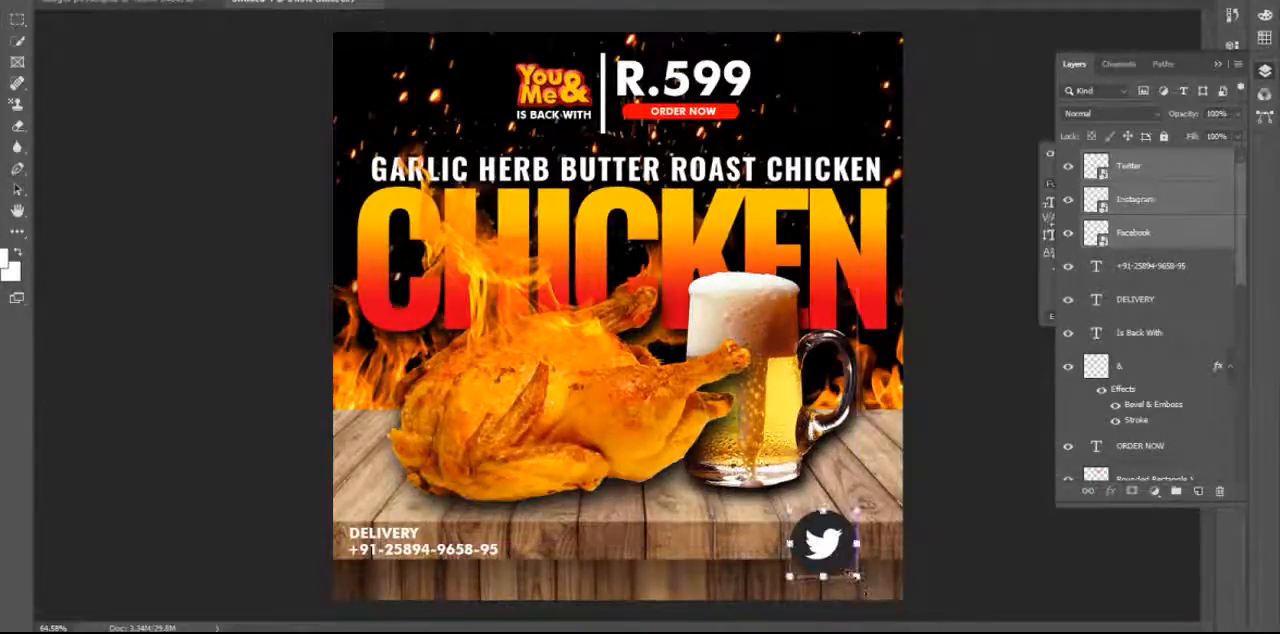
pyautogui.moveTo(855, 577); pyautogui.dragTo(869, 546)
pyautogui.press('Return')
pyautogui.click(960, 570)
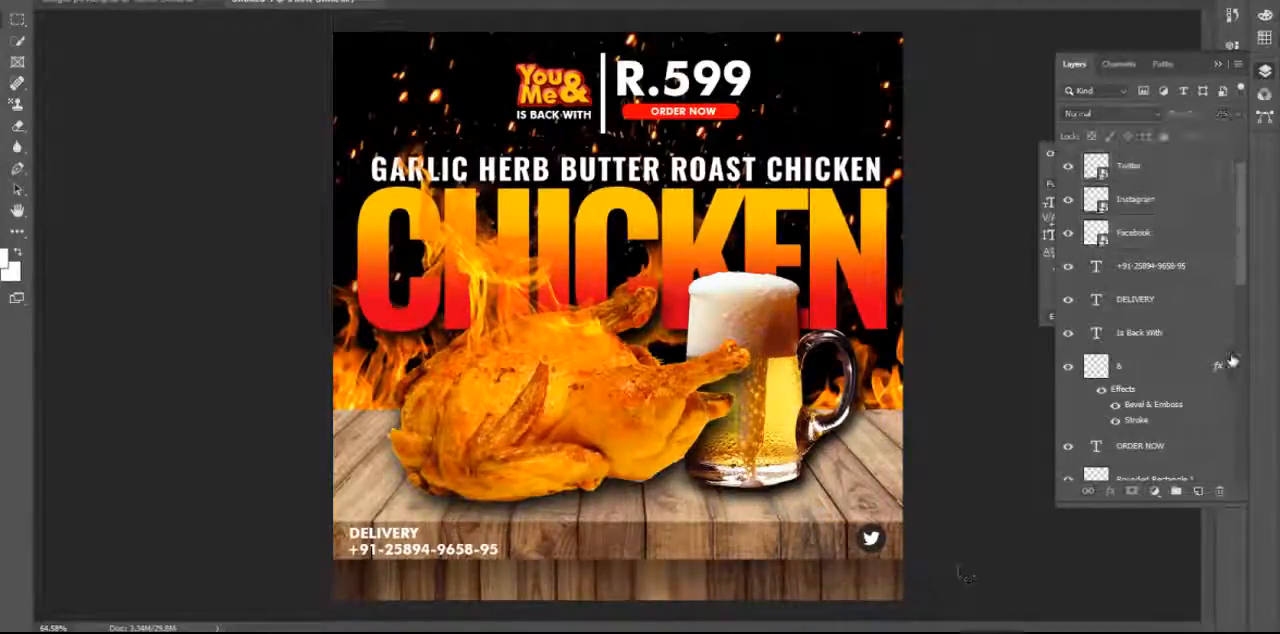
# Spread the stacked icons into an evenly spaced row on the table's front edge, ordered Instagram, Twitter, Facebook from left to right.
pyautogui.click(1133, 305)
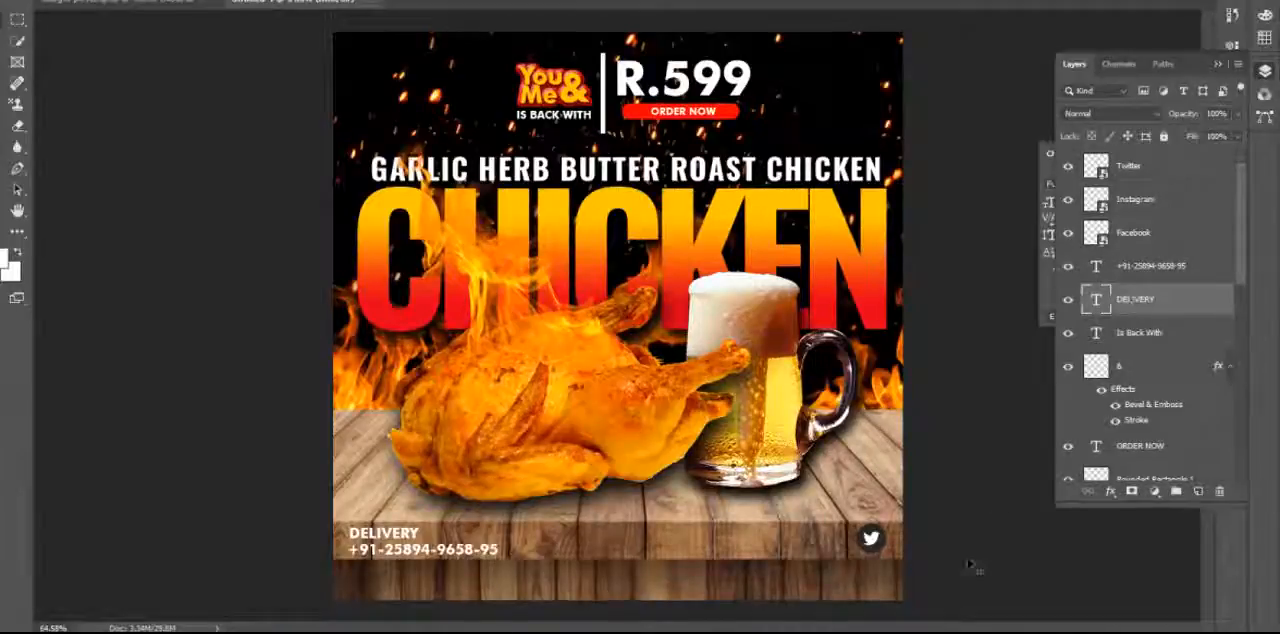
pyautogui.click(872, 546)
pyautogui.moveTo(846, 547); pyautogui.dragTo(797, 547)
pyautogui.click(874, 545)
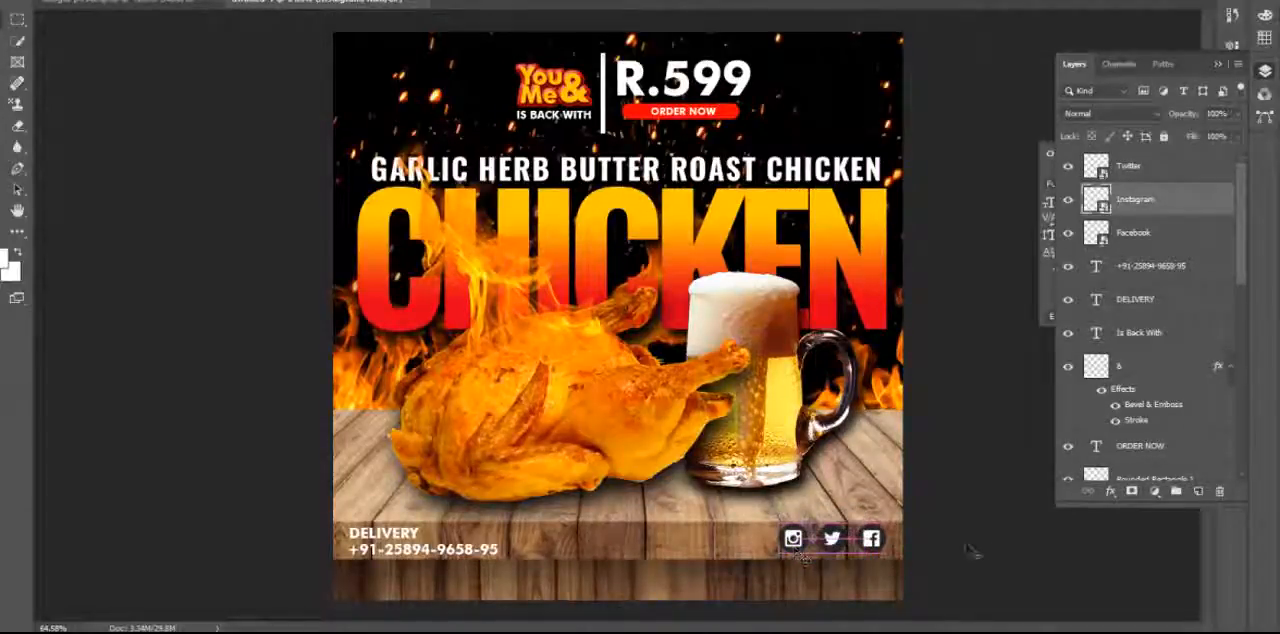
pyautogui.click(997, 546)
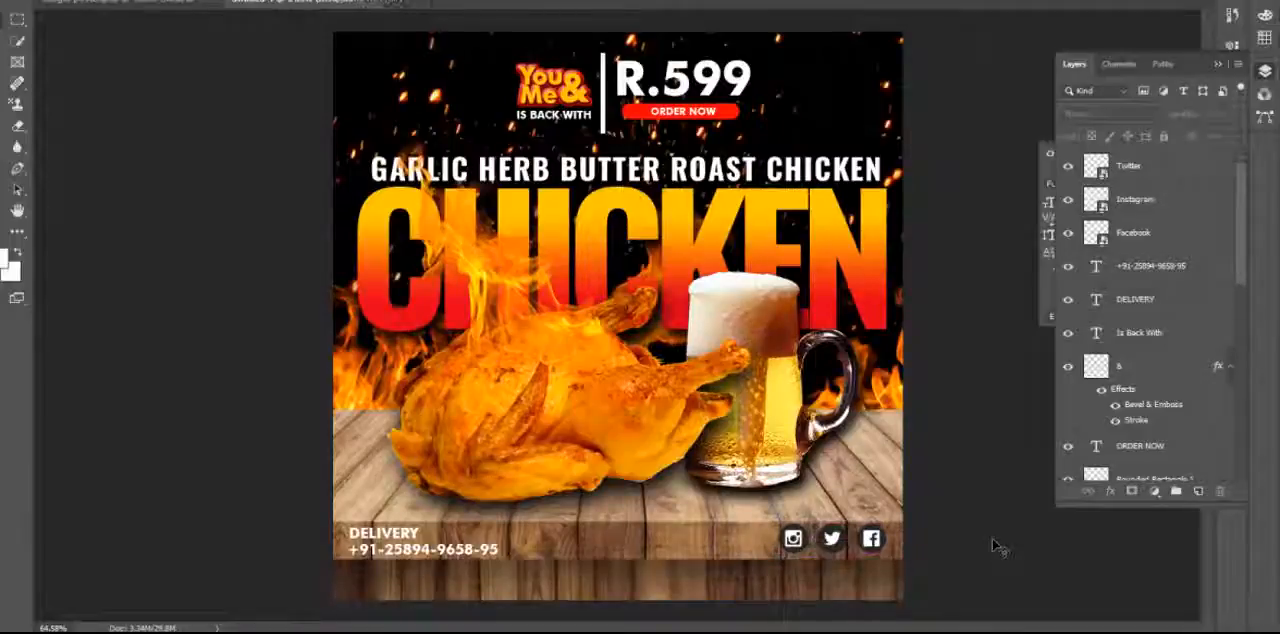
# Scale the Twitter, Instagram and Facebook icons down together and move them to the poster's top-left corner.
pyautogui.click(1143, 171)
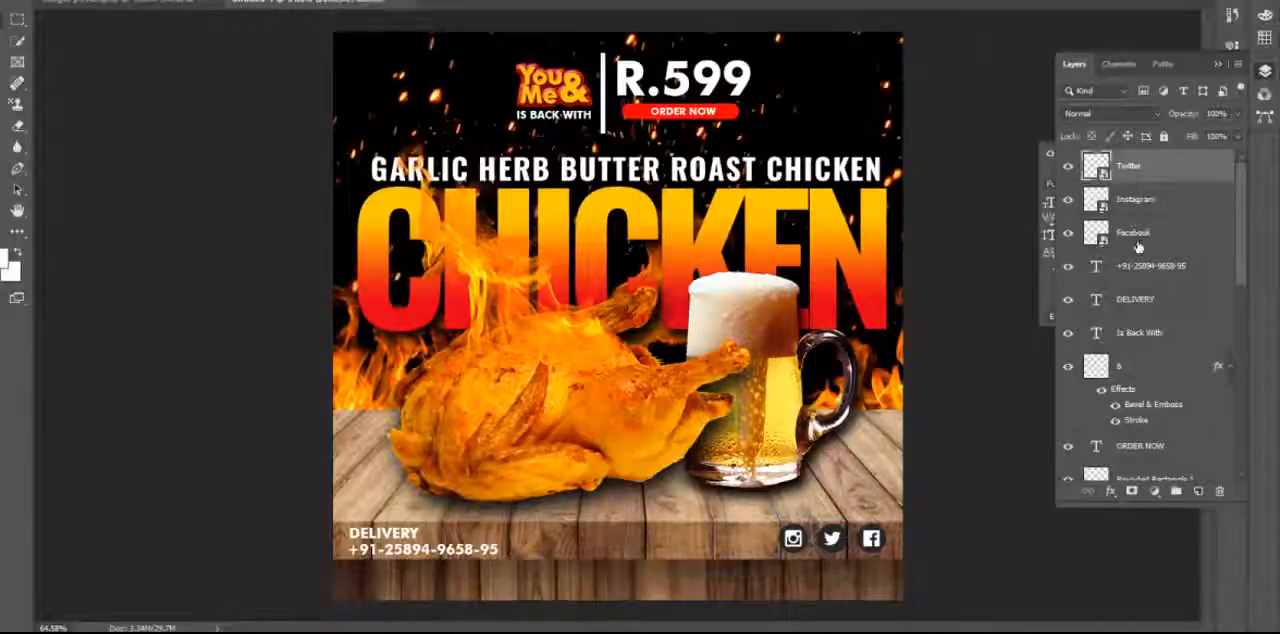
pyautogui.keyDown('shift'); pyautogui.click(1137, 245); pyautogui.keyUp('shift')
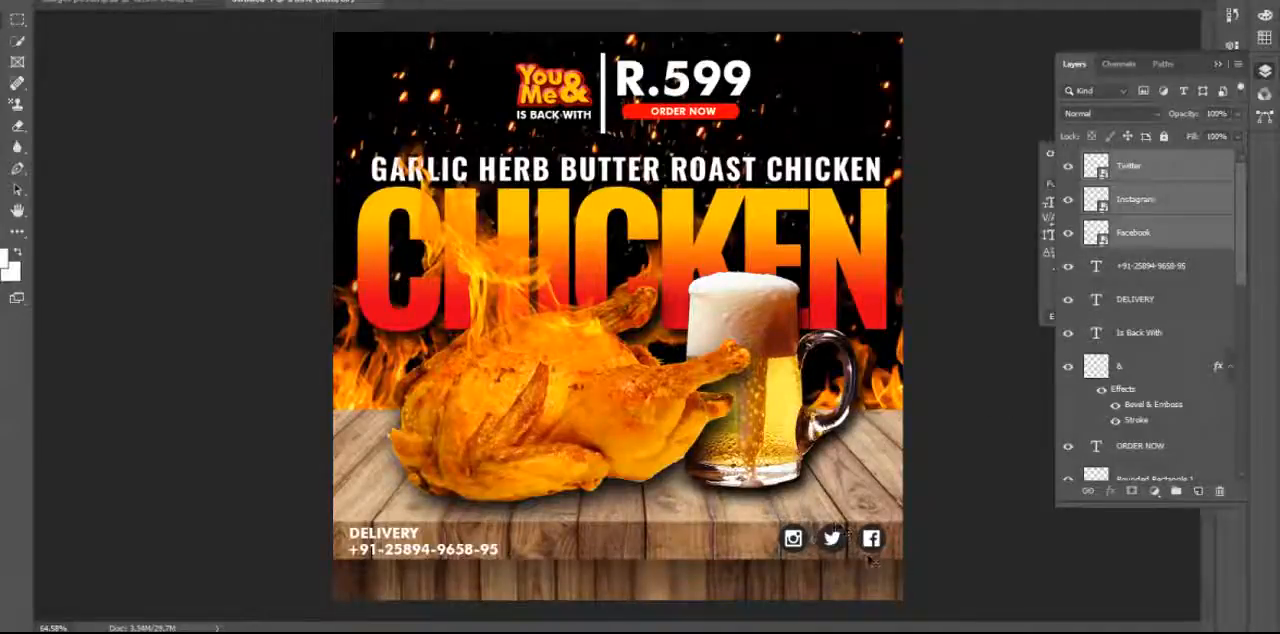
pyautogui.hotkey('ctrl', 't')
pyautogui.moveTo(885, 555); pyautogui.dragTo(845, 537)
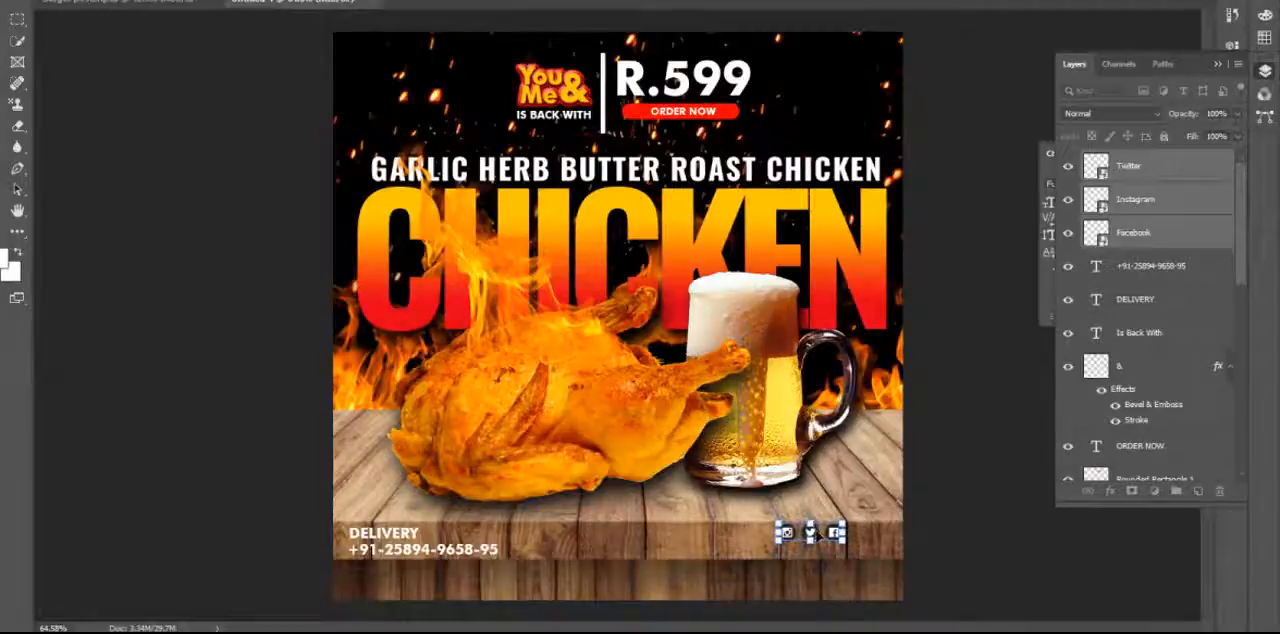
pyautogui.scroll(1, 817, 535)
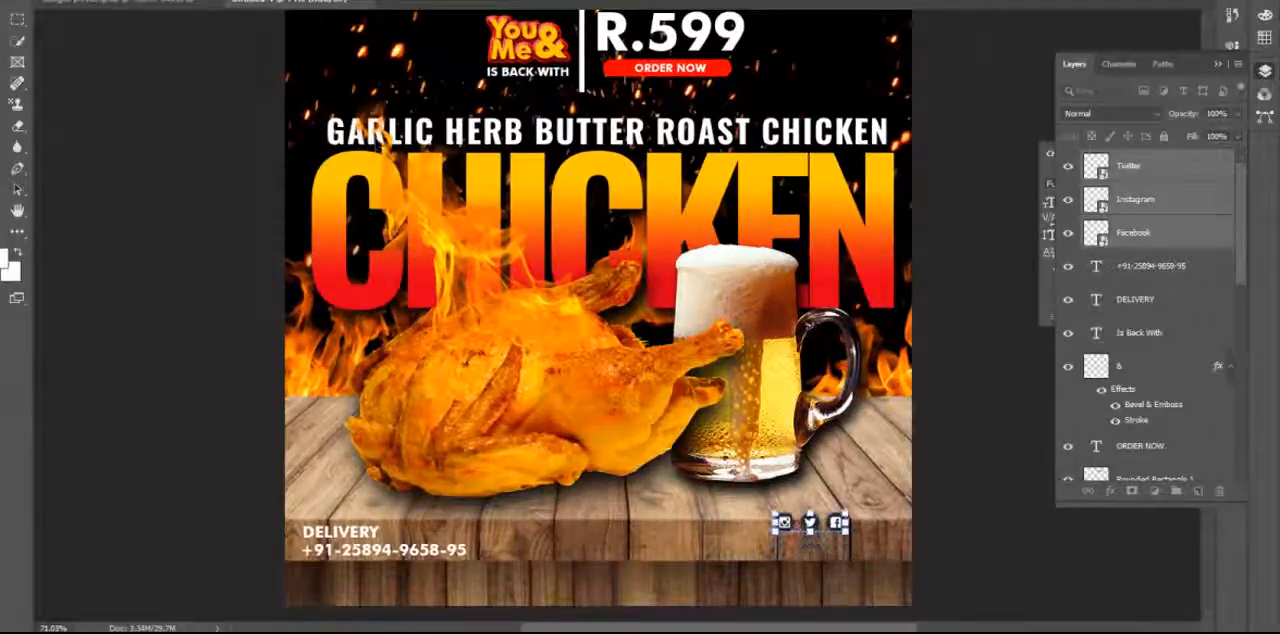
pyautogui.moveTo(792, 535); pyautogui.dragTo(331, 31)
pyautogui.moveTo(370, 128); pyautogui.dragTo(406, 332)
pyautogui.moveTo(408, 233); pyautogui.dragTo(398, 206)
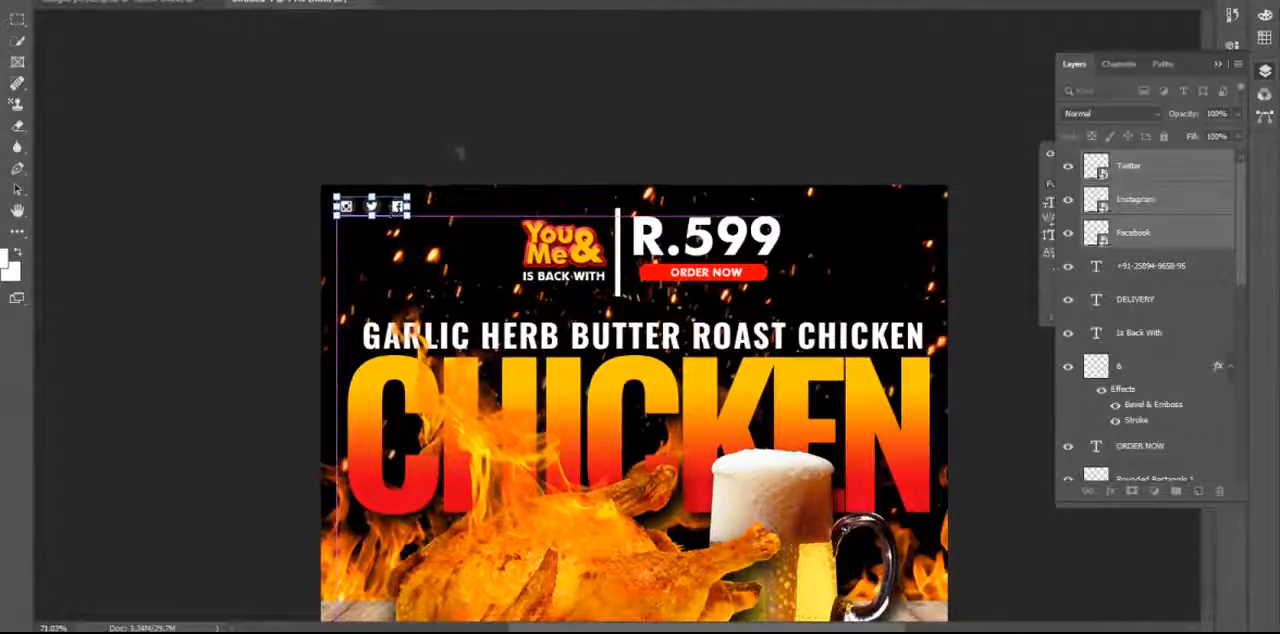
pyautogui.press('Return')
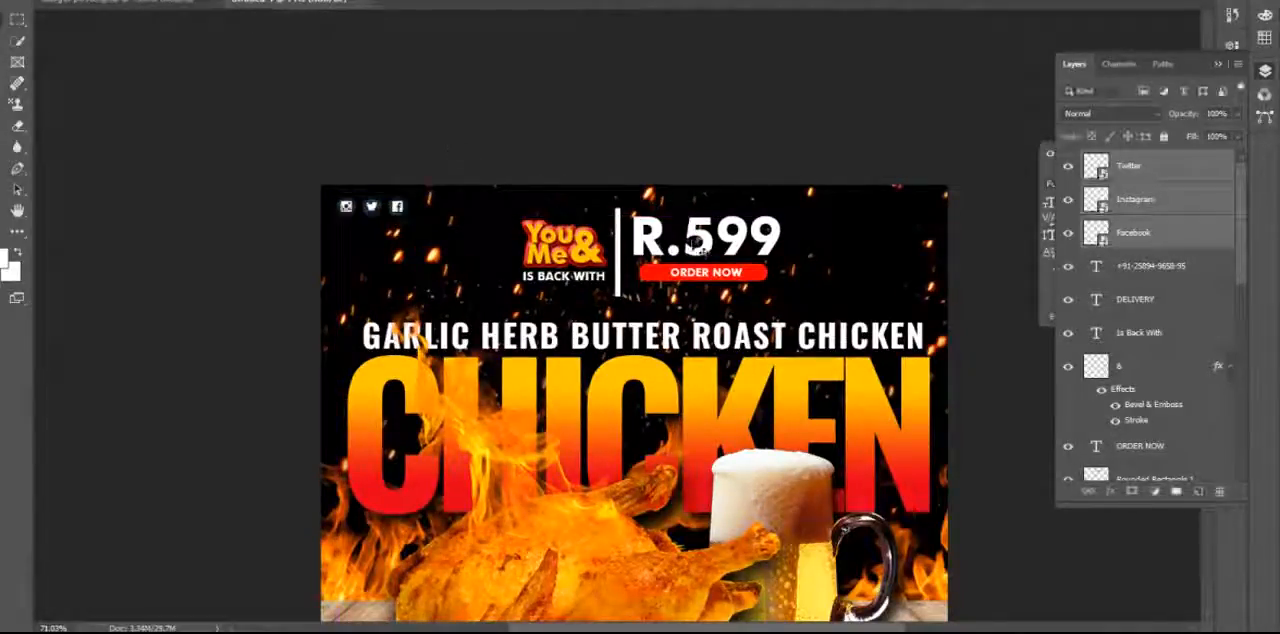
pyautogui.click(460, 153)
pyautogui.moveTo(732, 581); pyautogui.dragTo(717, 369)
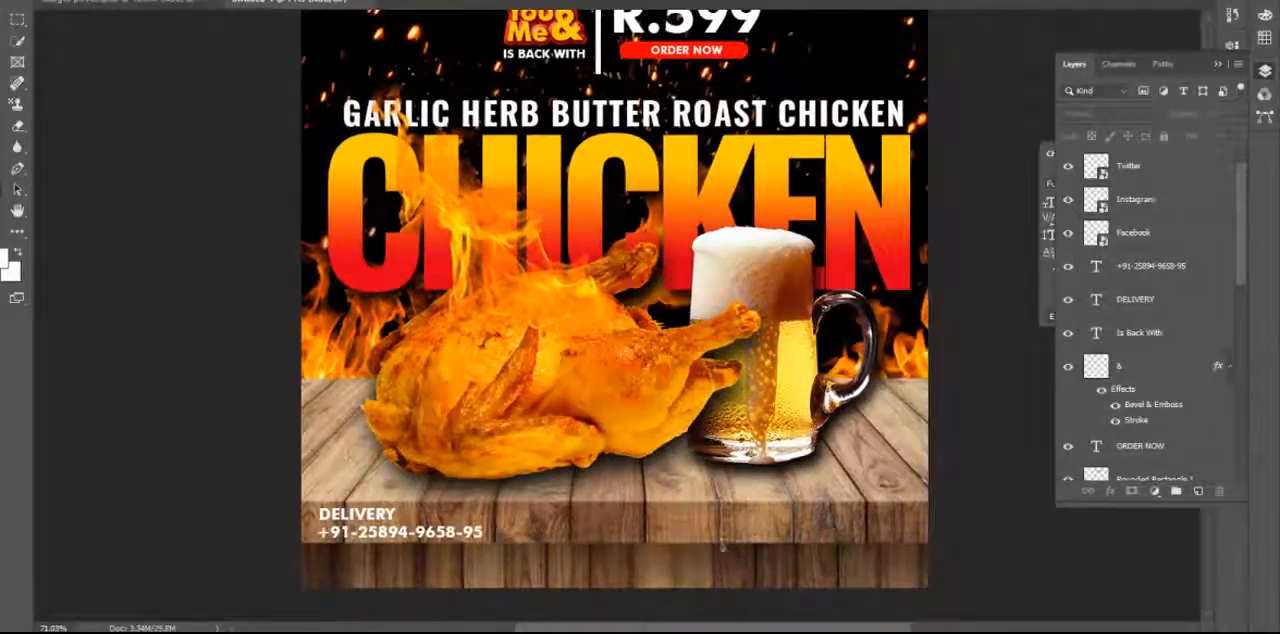
pyautogui.click(722, 547)
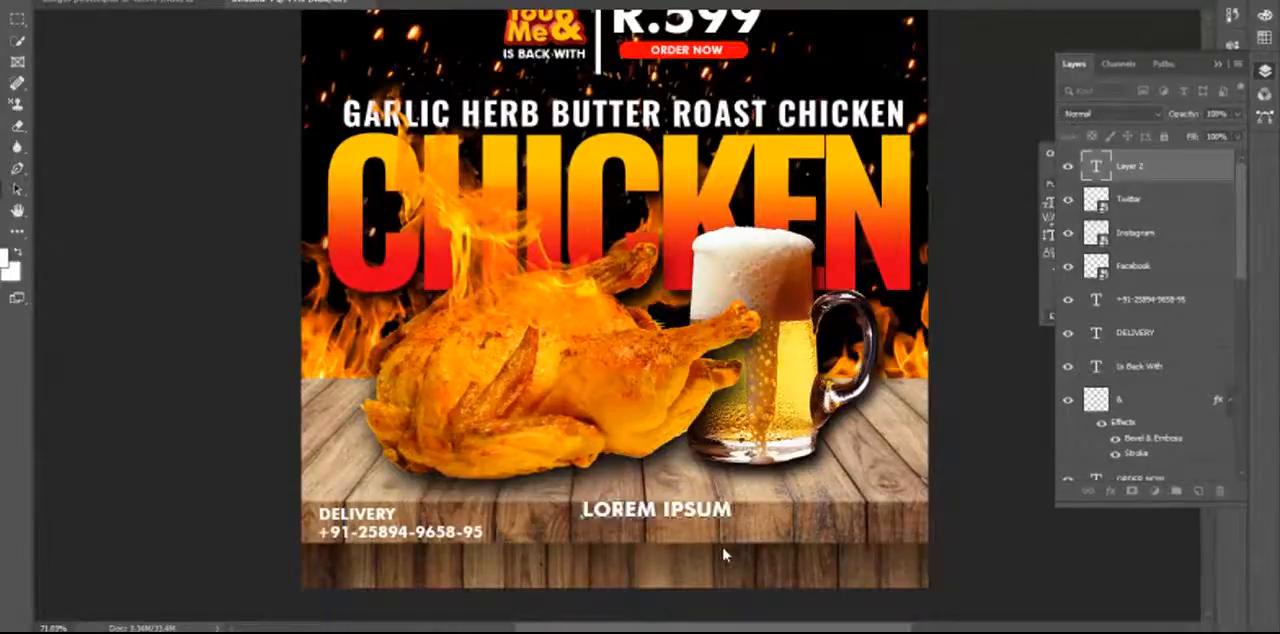
pyautogui.write('www')
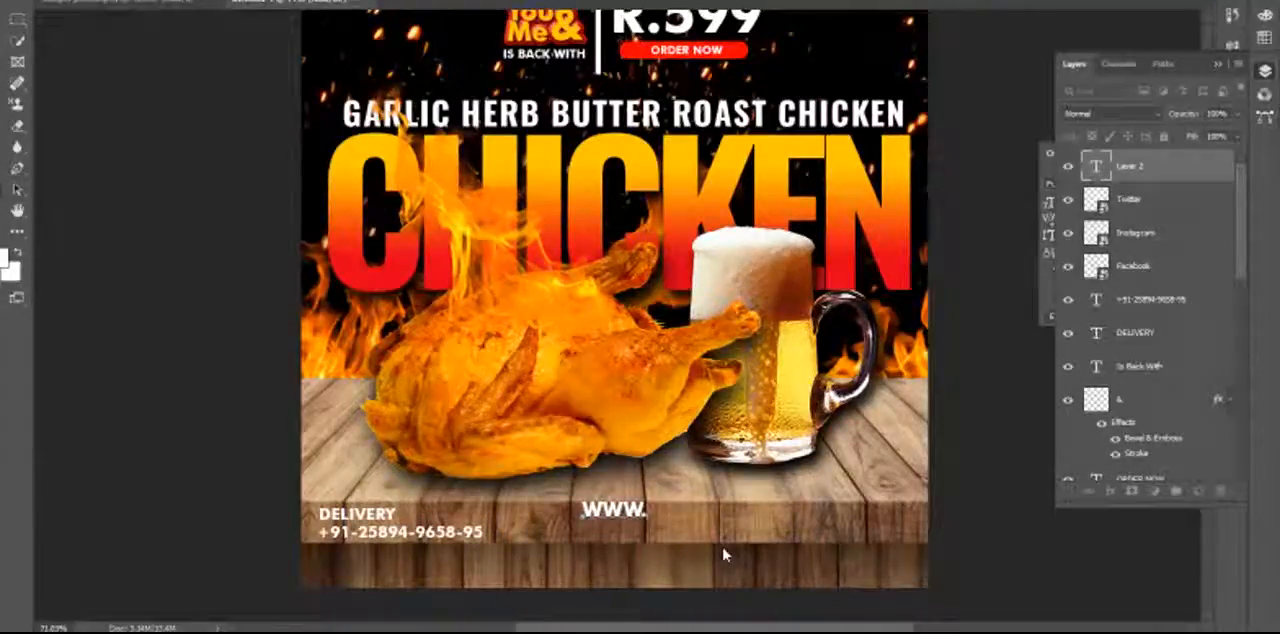
pyautogui.write('.youand')
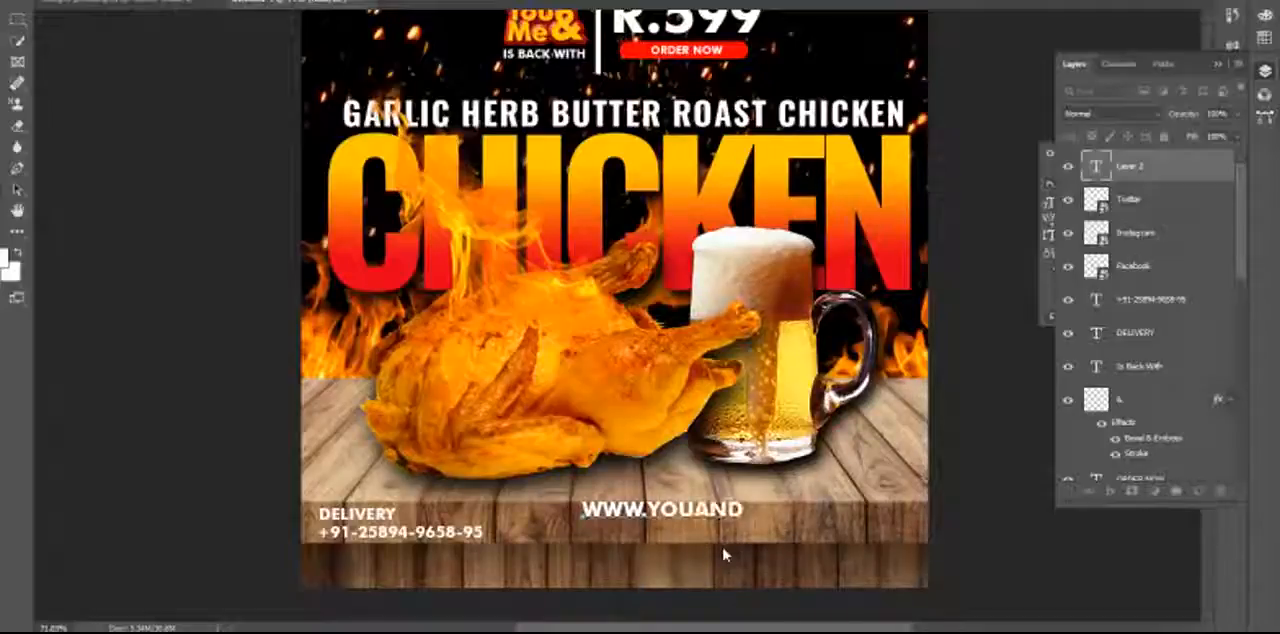
pyautogui.write('me')
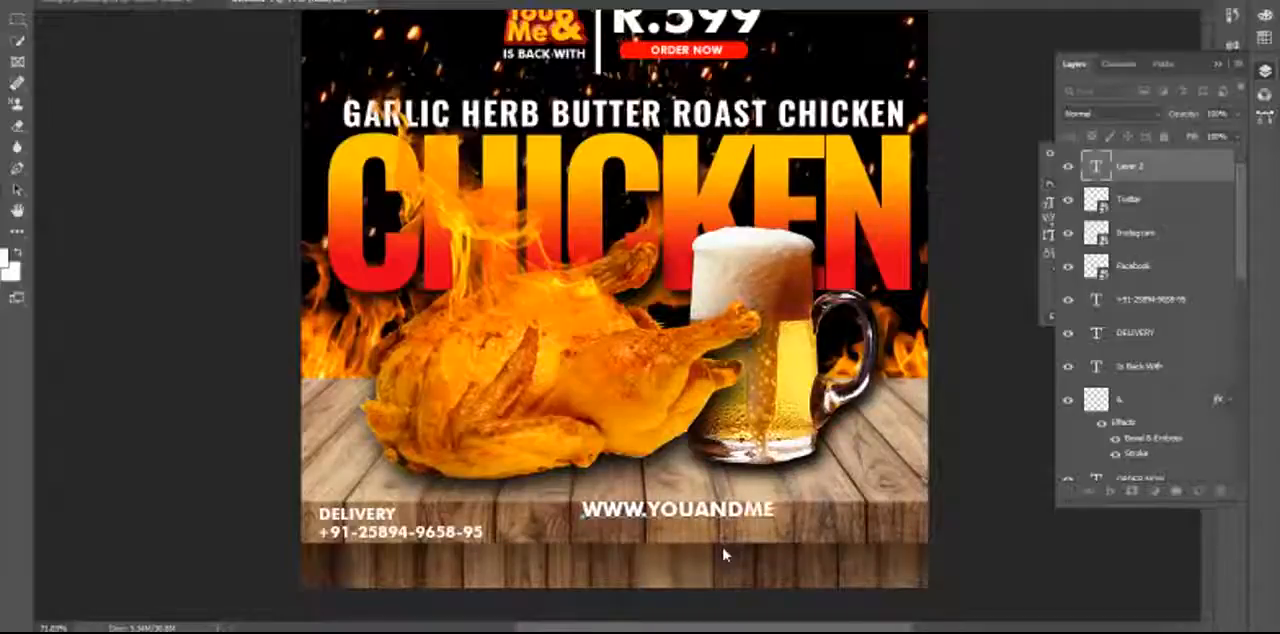
pyautogui.write('.com')
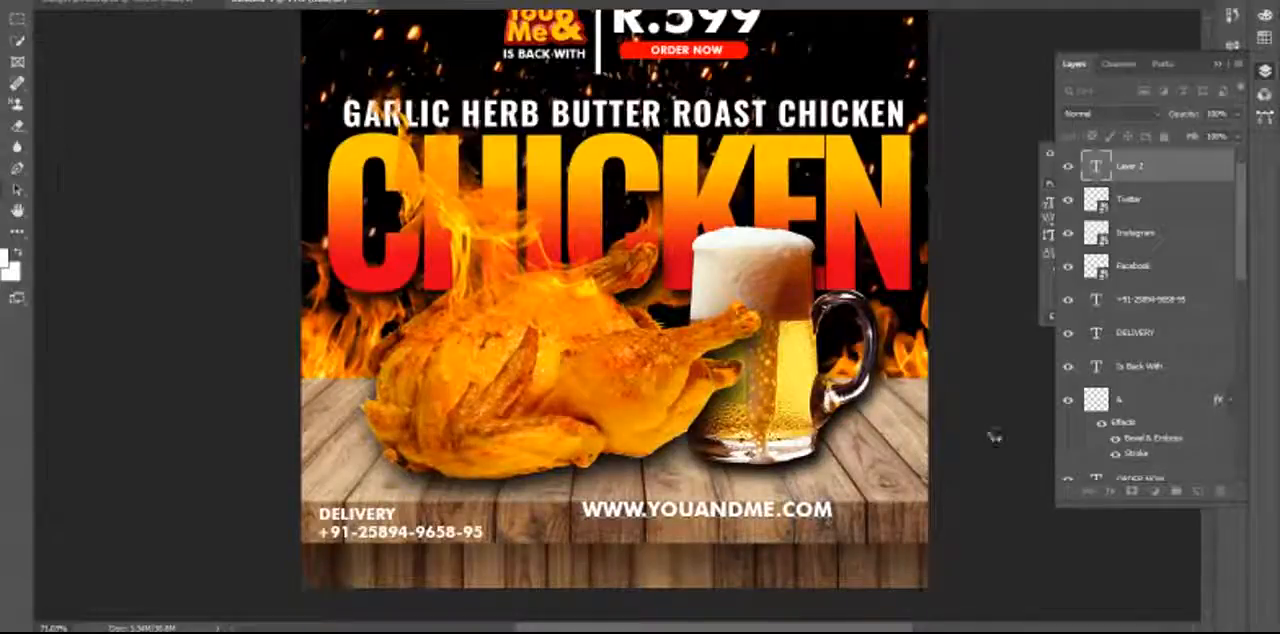
pyautogui.hotkey('ctrl', 'Return')
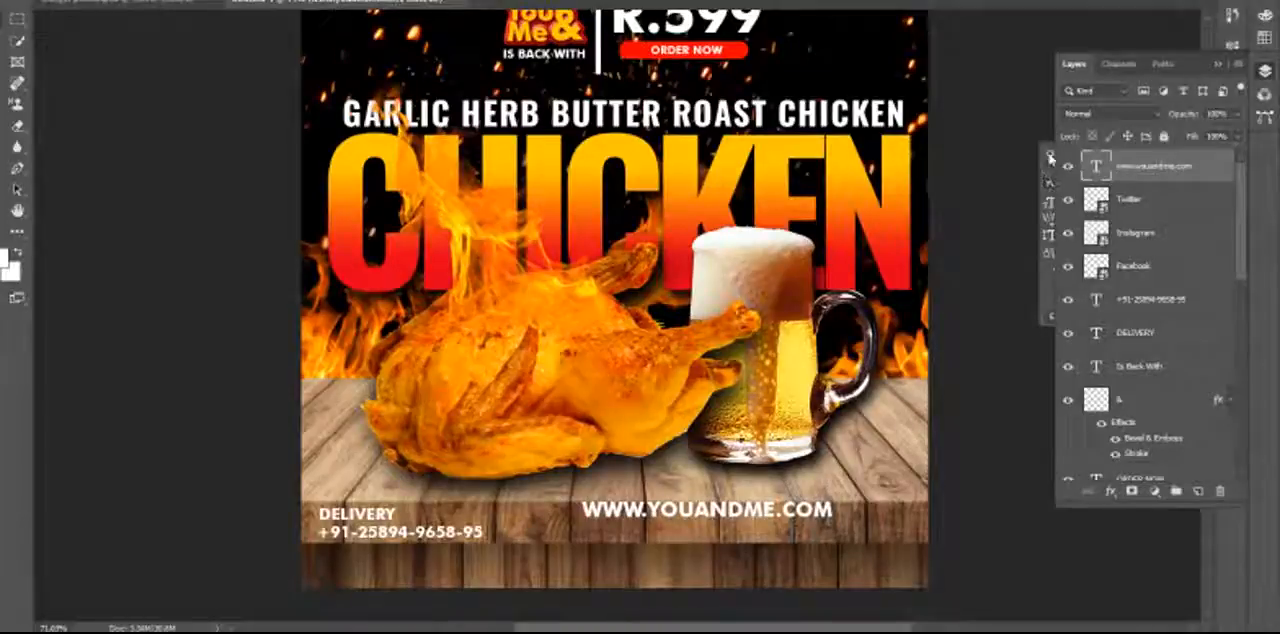
# Set the website text's font size to 24.37 pt and move it to the poster's bottom-right corner, below the table's front edge.
pyautogui.click(1216, 64)
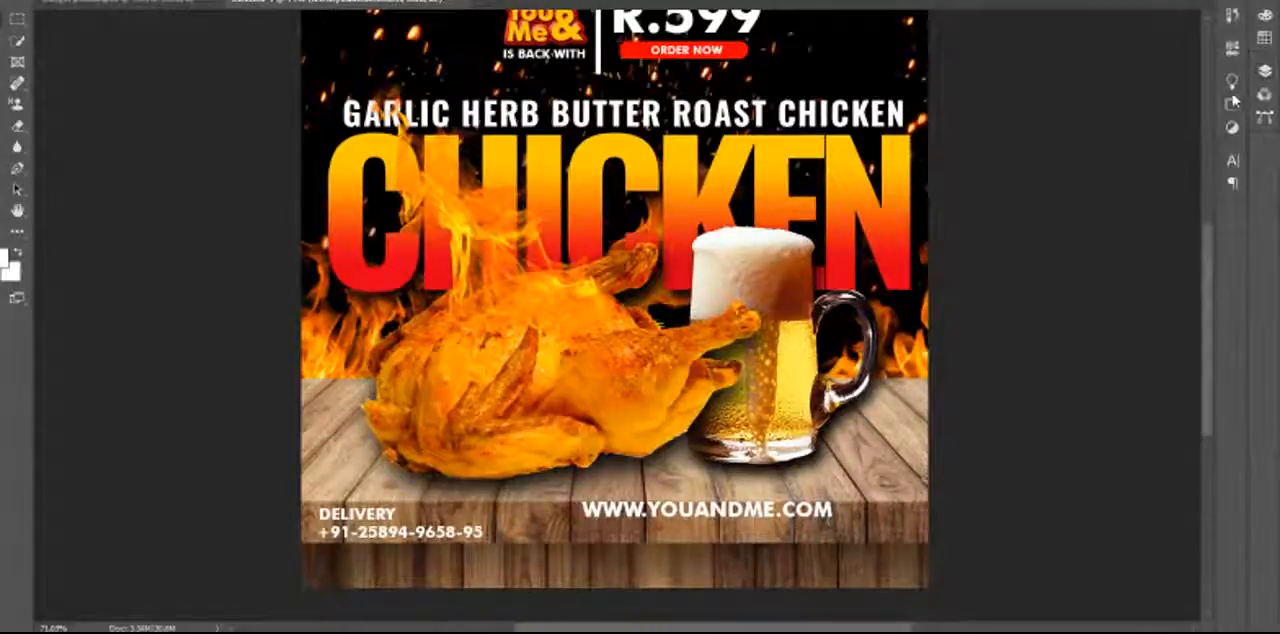
pyautogui.click(1232, 160)
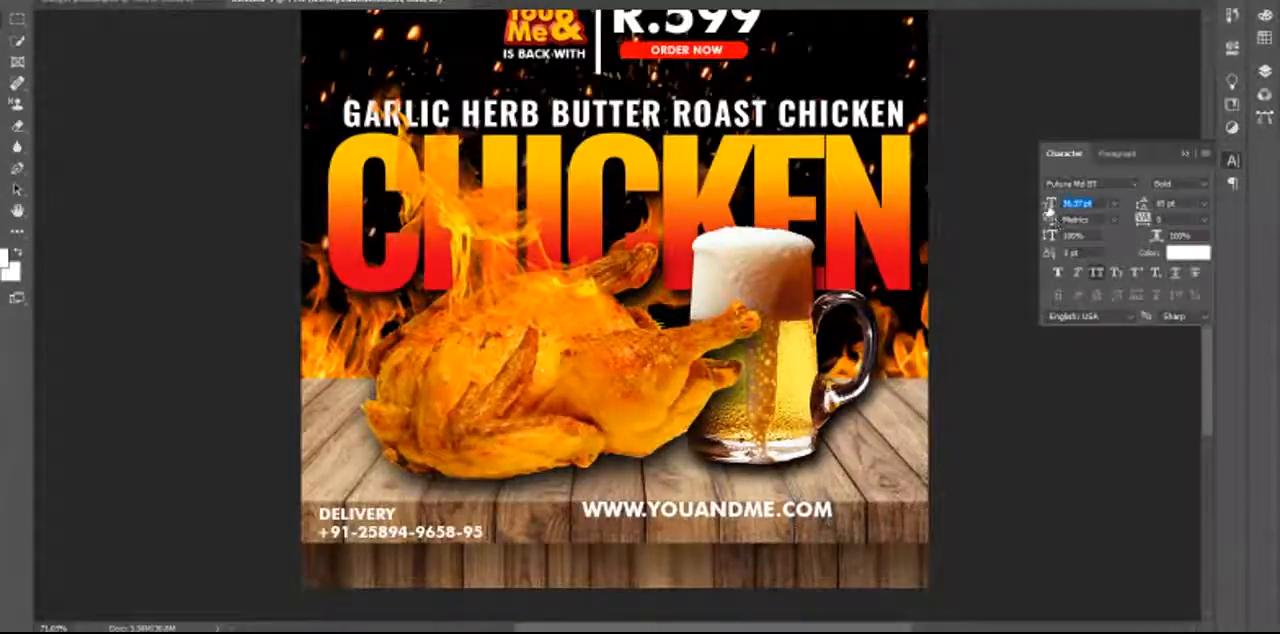
pyautogui.moveTo(1049, 205); pyautogui.dragTo(1036, 203)
pyautogui.moveTo(732, 522); pyautogui.dragTo(865, 530)
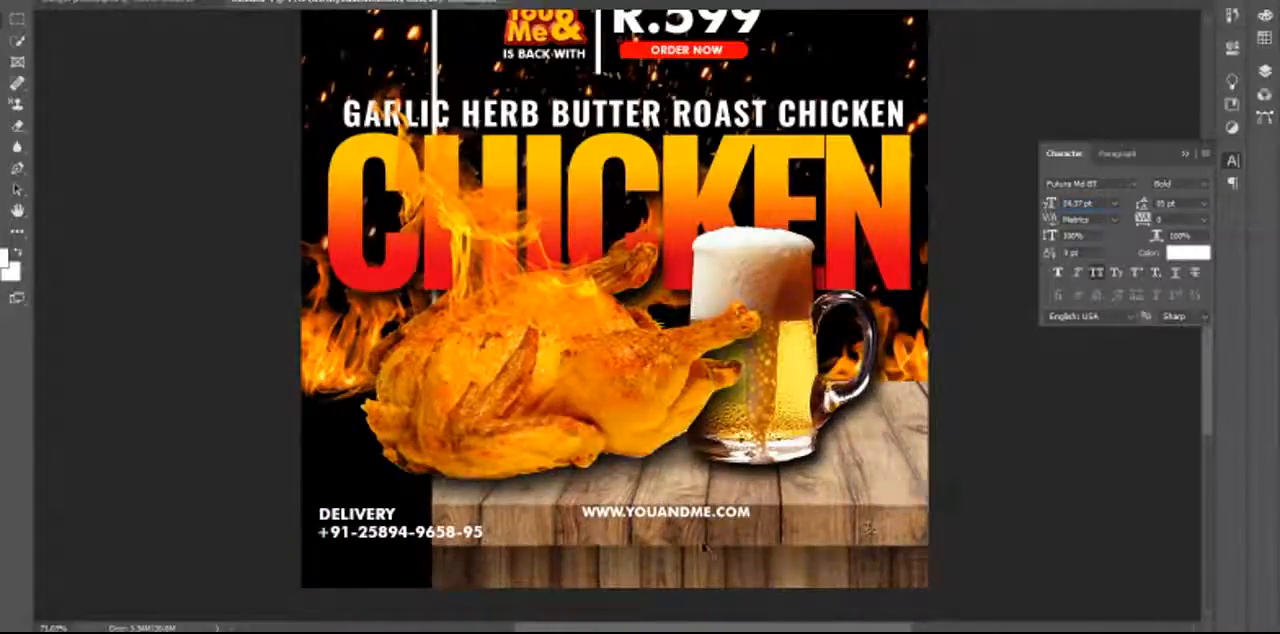
pyautogui.hotkey('ctrl', 'z')
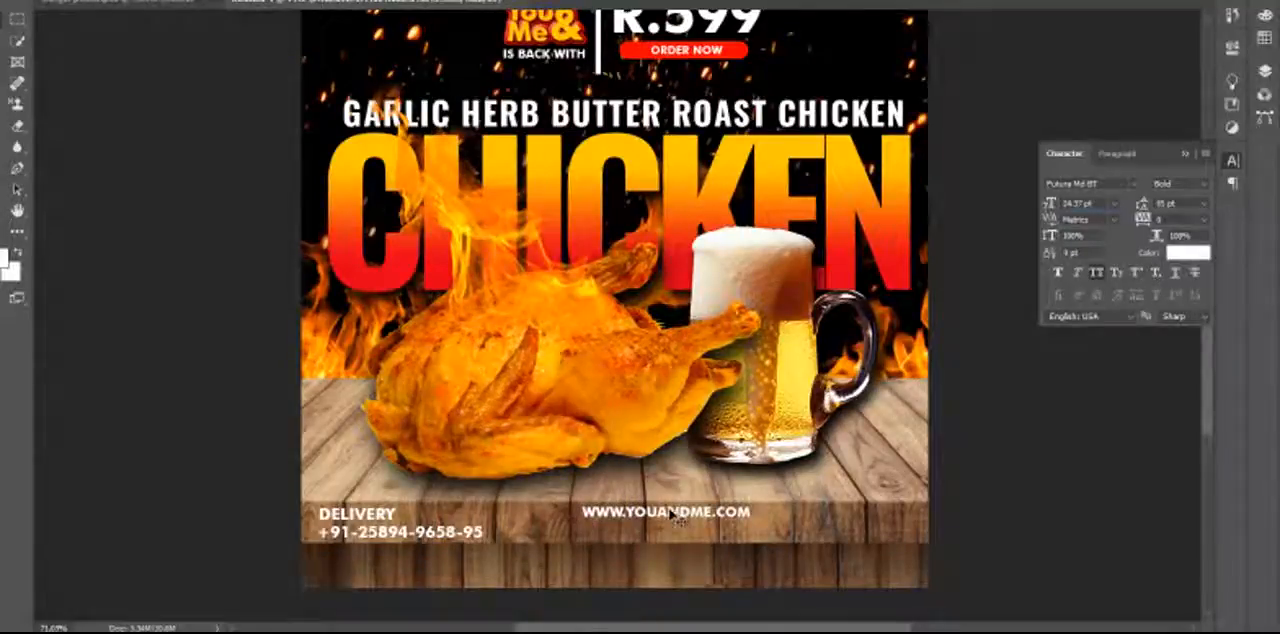
pyautogui.moveTo(679, 517); pyautogui.dragTo(837, 568)
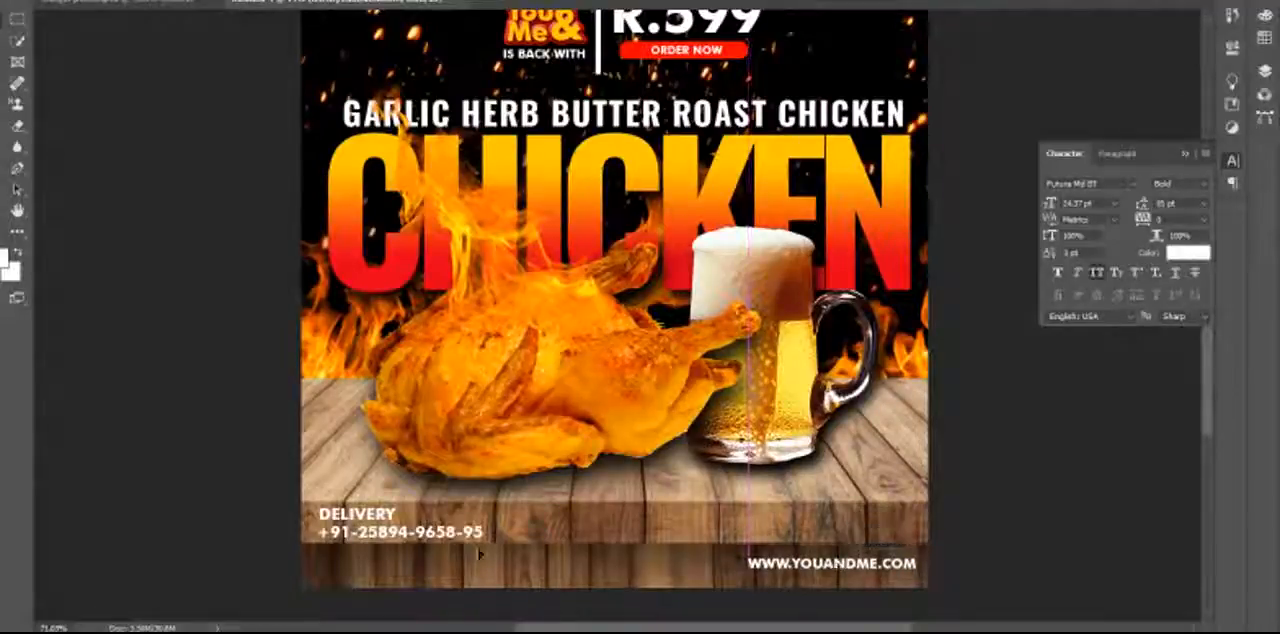
# Move the DELIVERY text and the phone number together down to the poster's bottom-left corner, level with the website address.
pyautogui.click(372, 516)
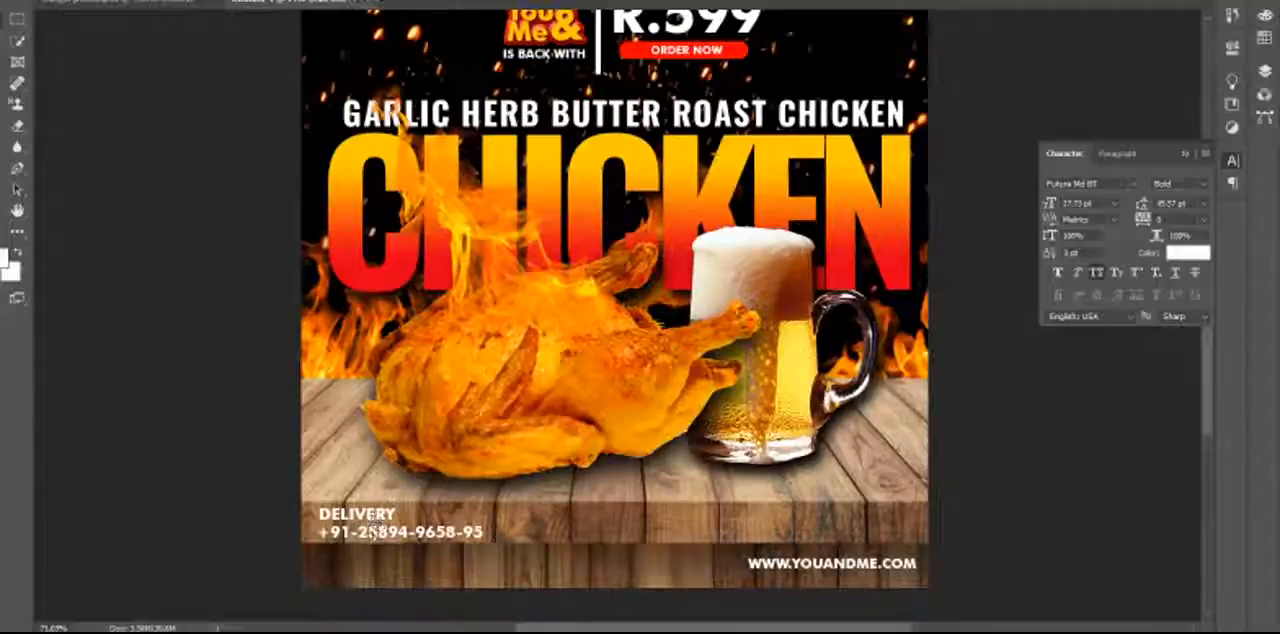
pyautogui.moveTo(376, 526)
pyautogui.mouseDown()
pyautogui.moveTo(376, 557)
pyautogui.moveTo(365, 546)
pyautogui.mouseUp()
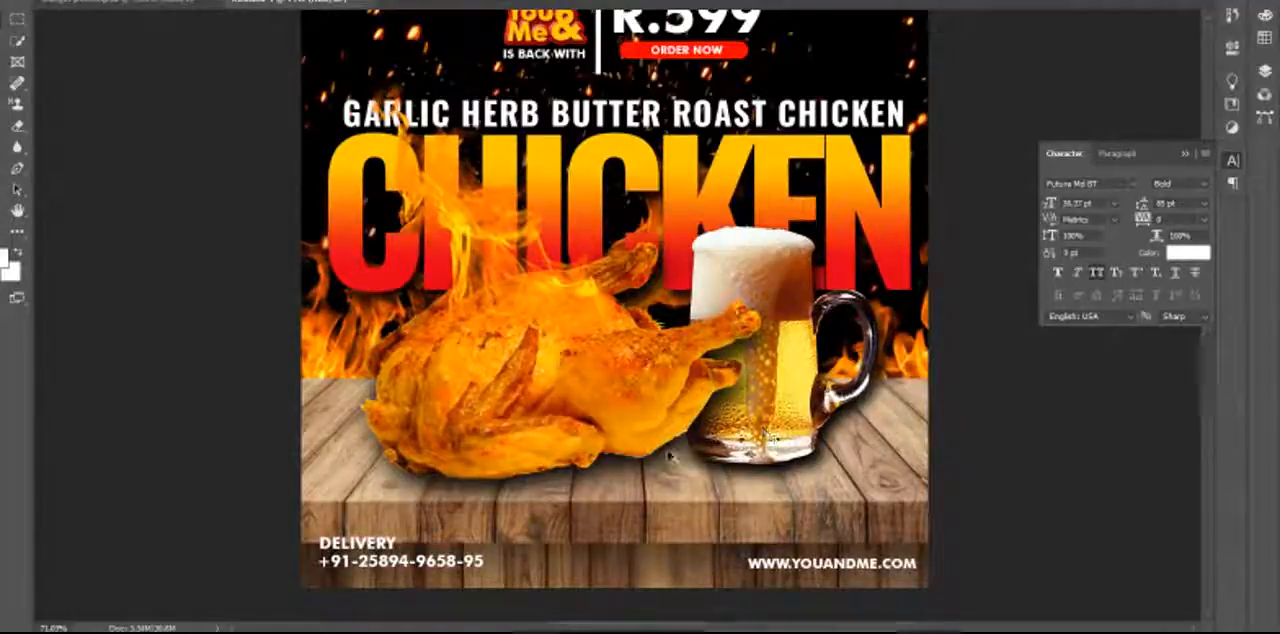
pyautogui.scroll(-2, 680, 432)
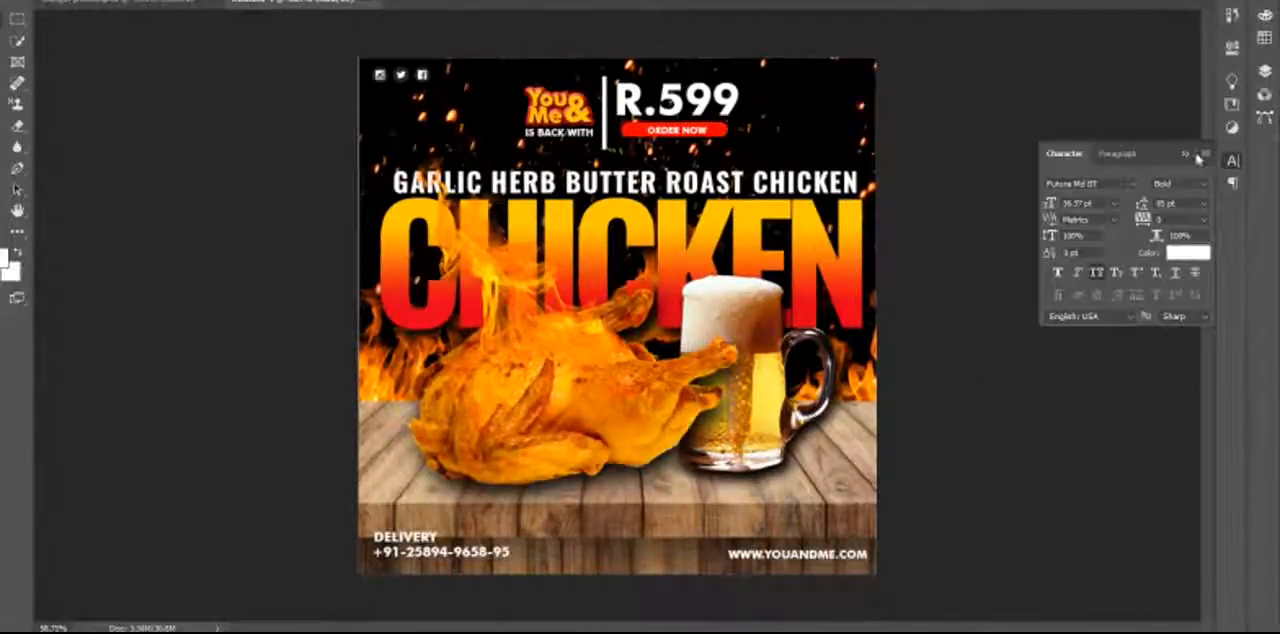
pyautogui.click(1185, 154)
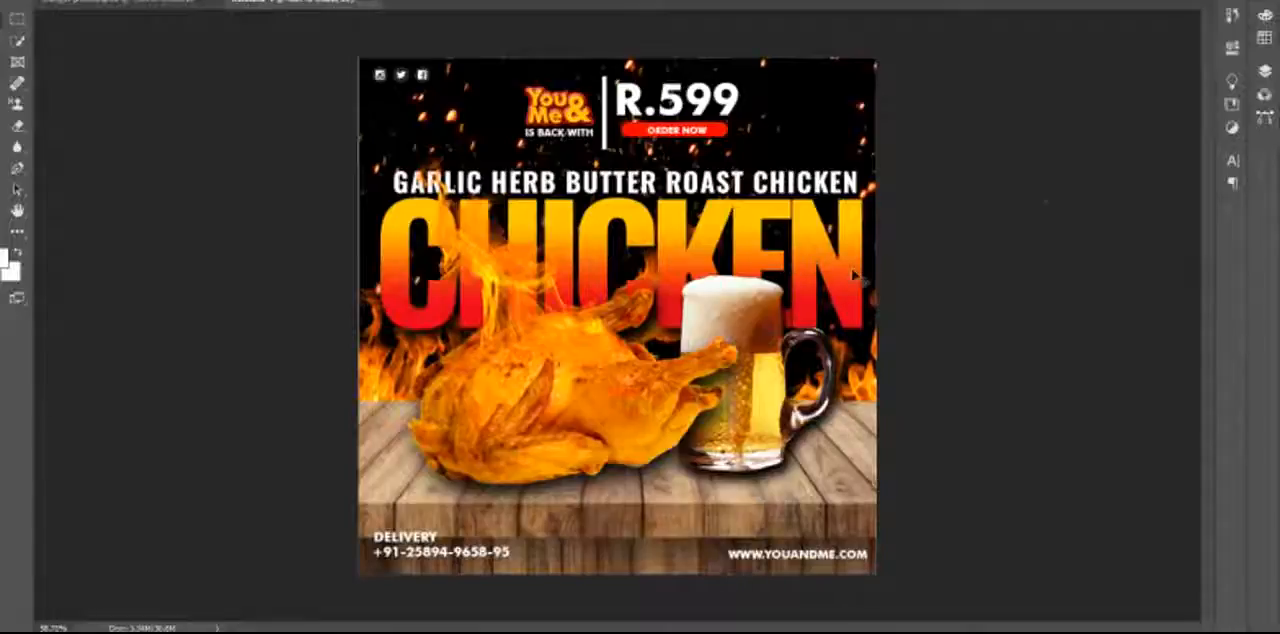
# View the finished poster in full-screen mode and switch to the YouTube Studio live stream page.
pyautogui.press('f')
pyautogui.moveTo(848, 270); pyautogui.dragTo(787, 263)
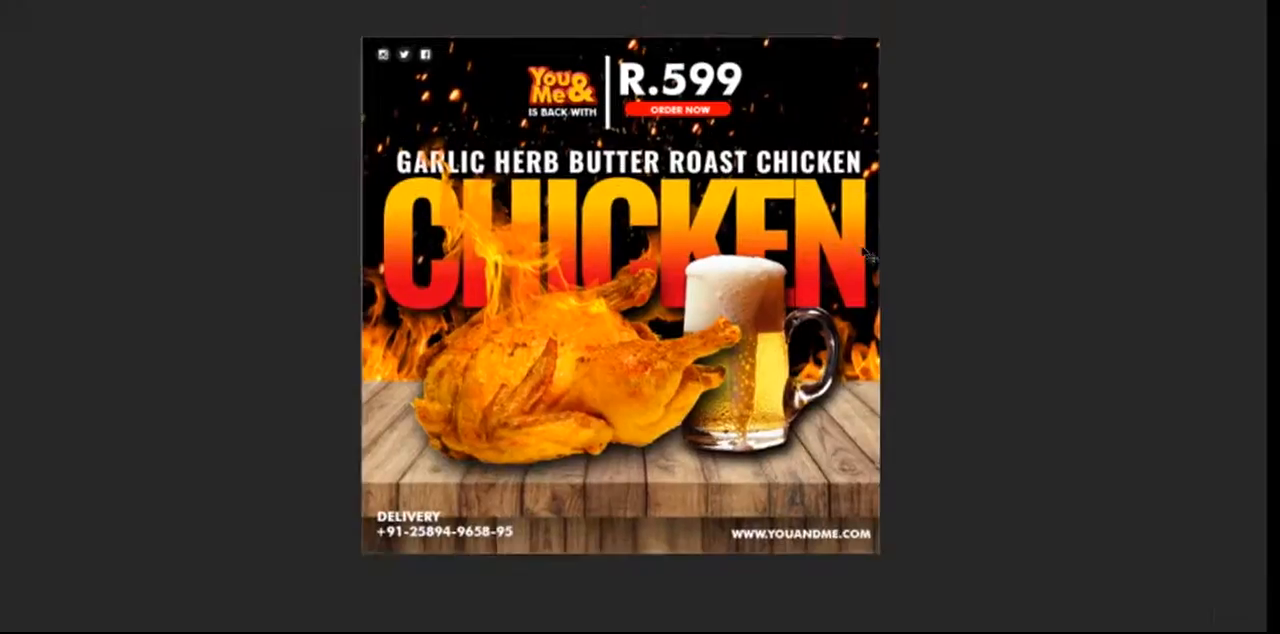
pyautogui.hotkey('alt', 'Tab')
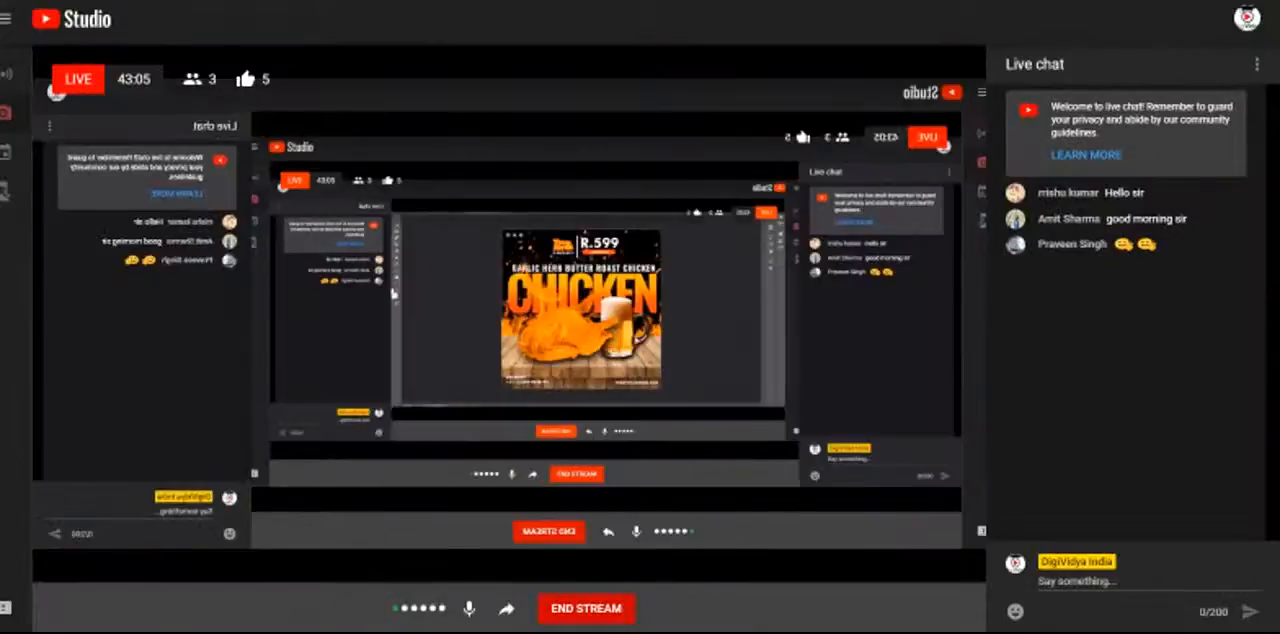